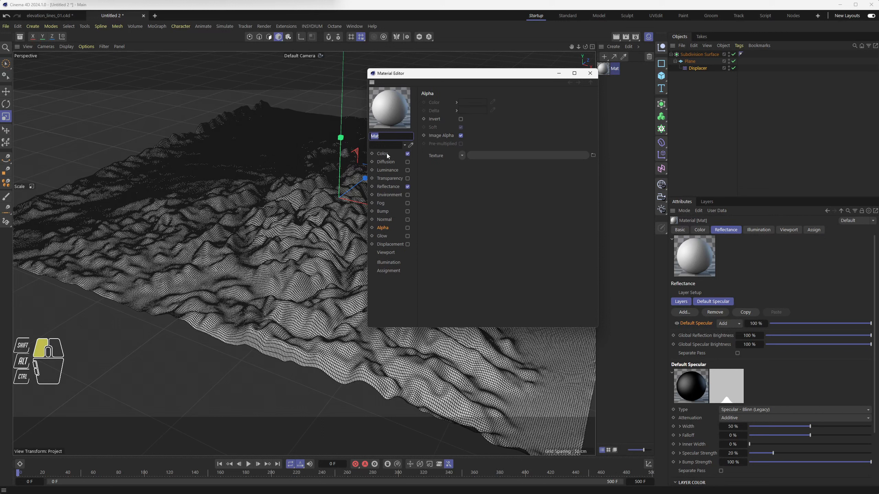
Step: Set the material's colour to bright green (hue 147°, saturation 100 %, value 100 %) and disable its Reflectance channel
drag(543, 122, 595, 139)
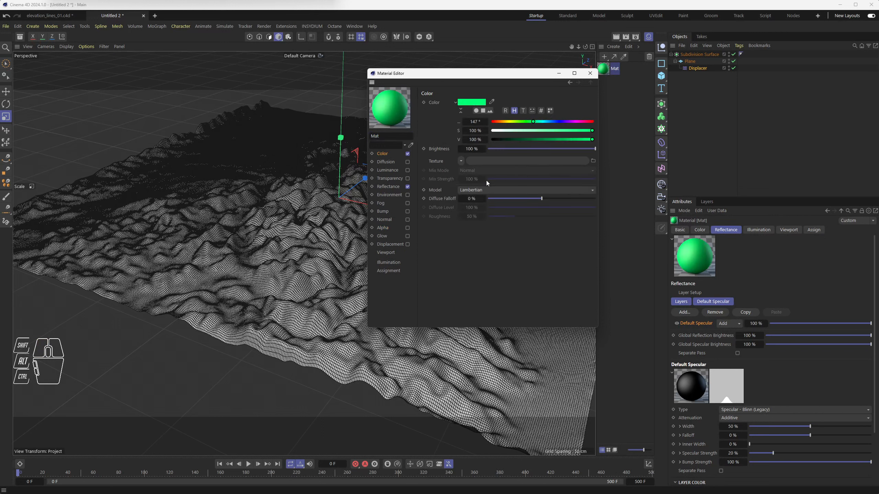
click(408, 187)
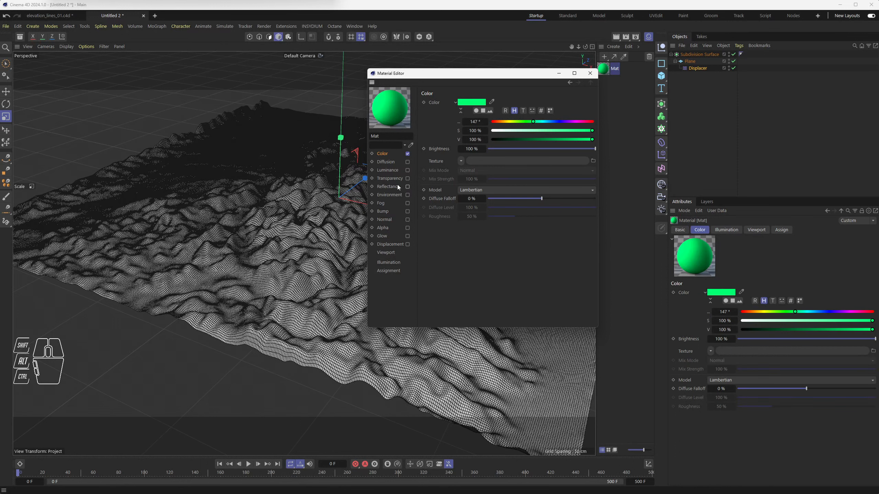
Step: Enable the material's Alpha channel and load Line01.psd from the elevation_lines folder as its texture, without copying it to the project location
click(385, 228)
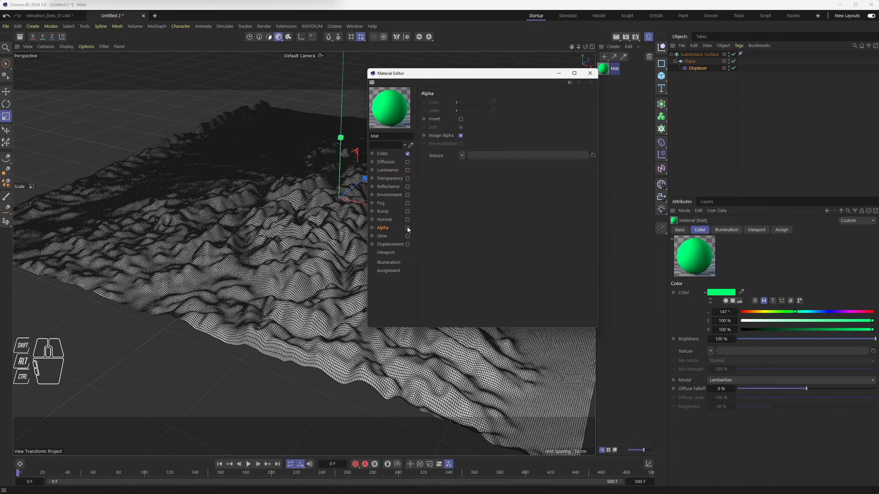
click(407, 228)
click(463, 156)
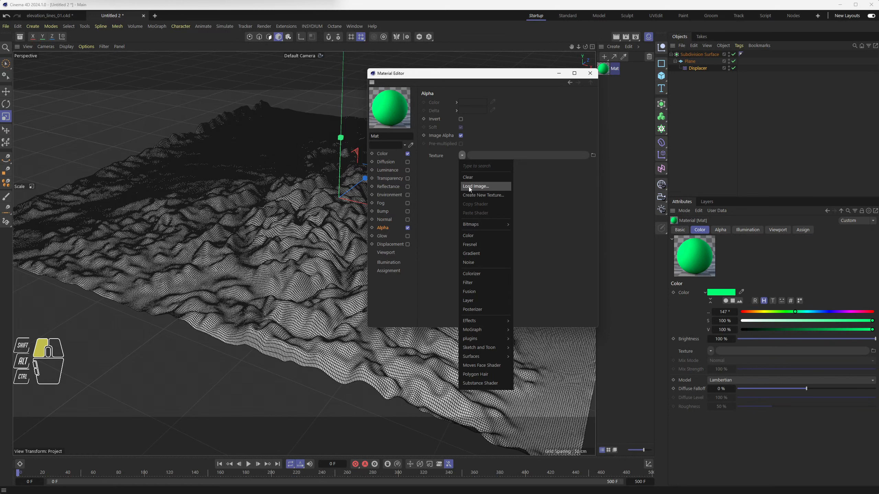
click(593, 156)
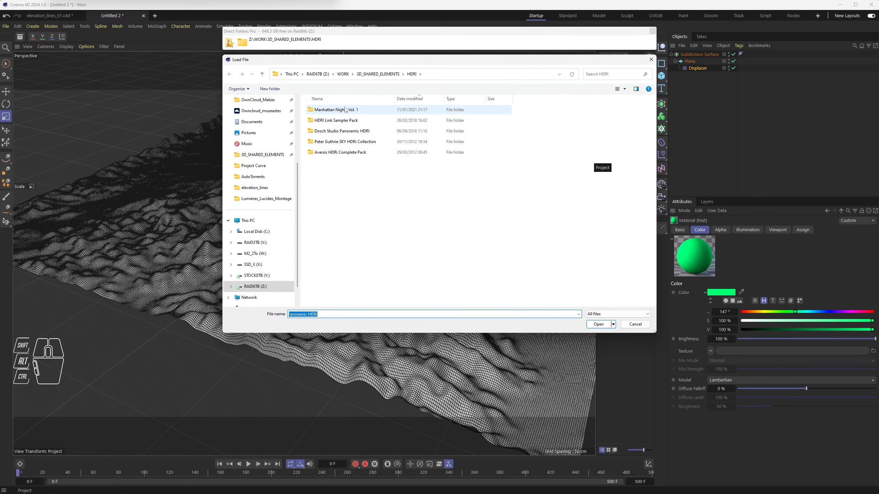
click(228, 45)
mouse_move(240, 55)
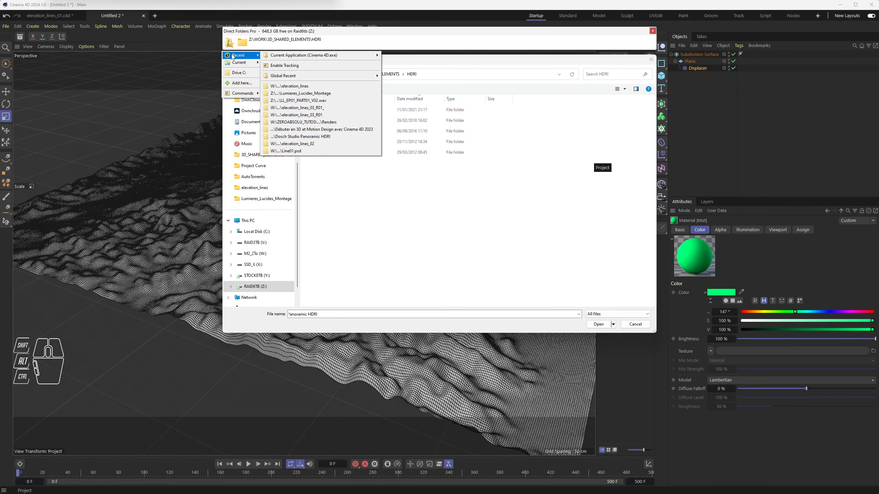
click(316, 86)
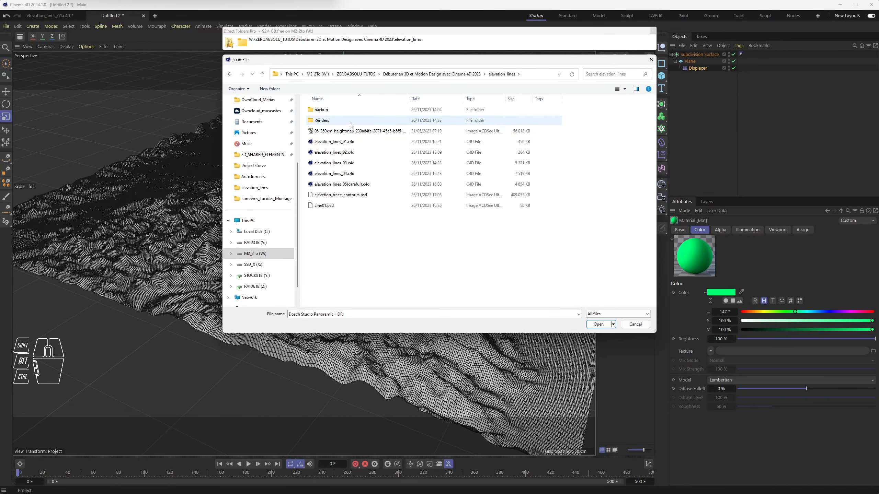
click(325, 206)
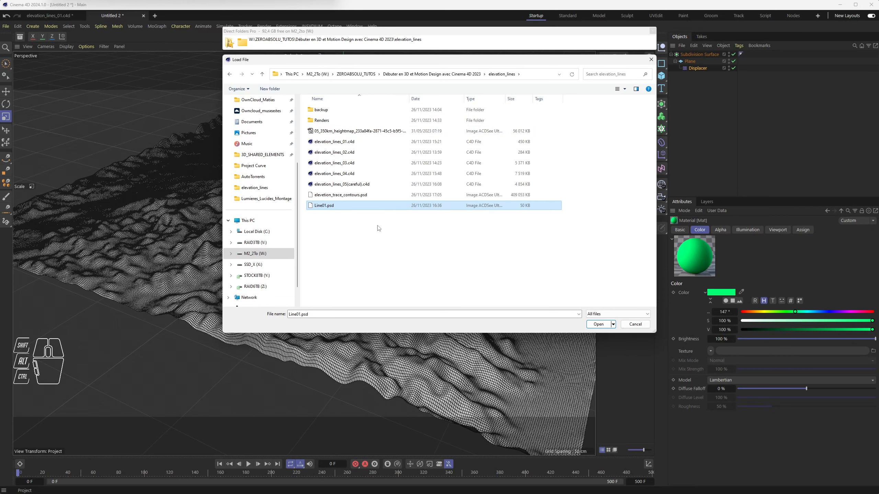
click(604, 325)
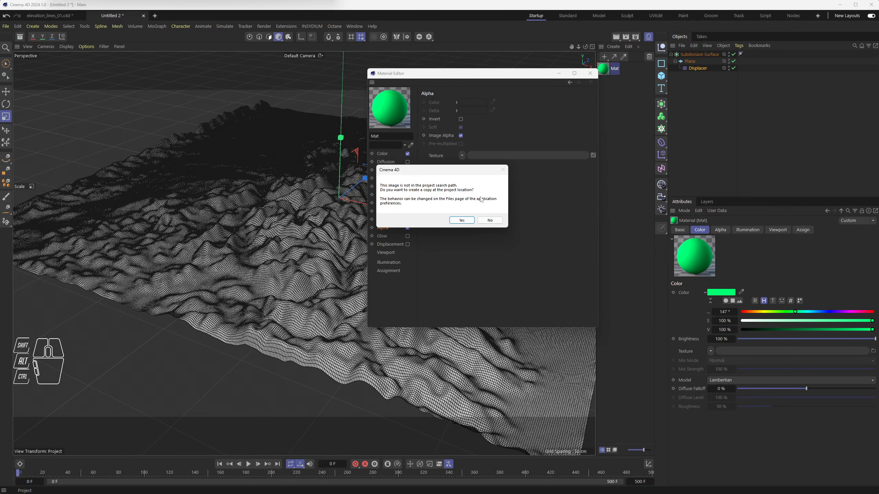
click(490, 221)
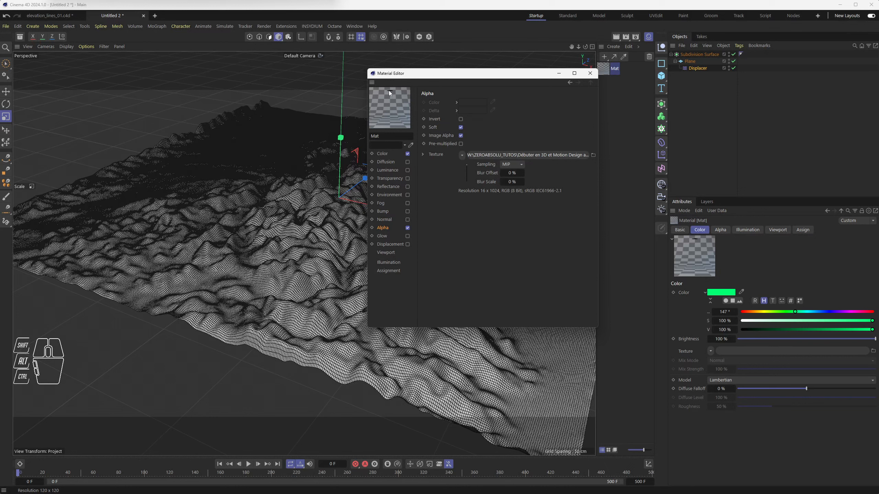
Step: Apply the Mat material to the Subdivision Surface object, keeping the Material Editor clear of the terrain
drag(388, 73, 362, 96)
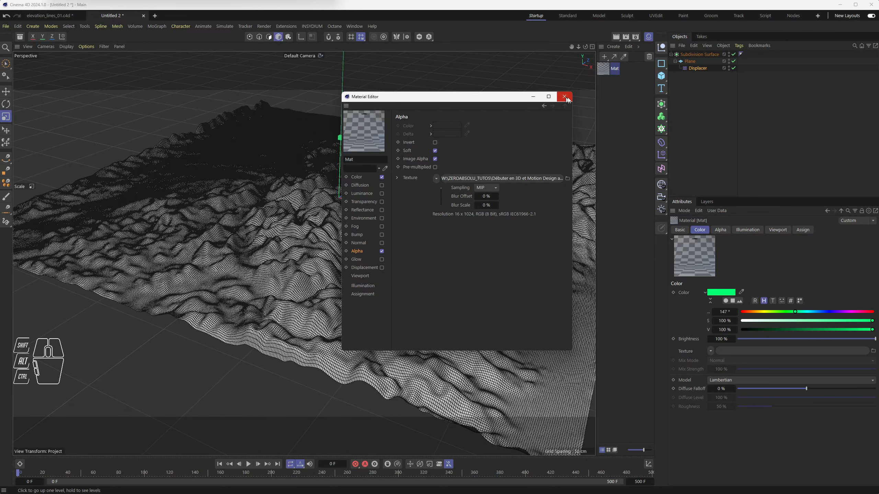
drag(478, 104, 500, 110)
scroll(329, 227, up, 7)
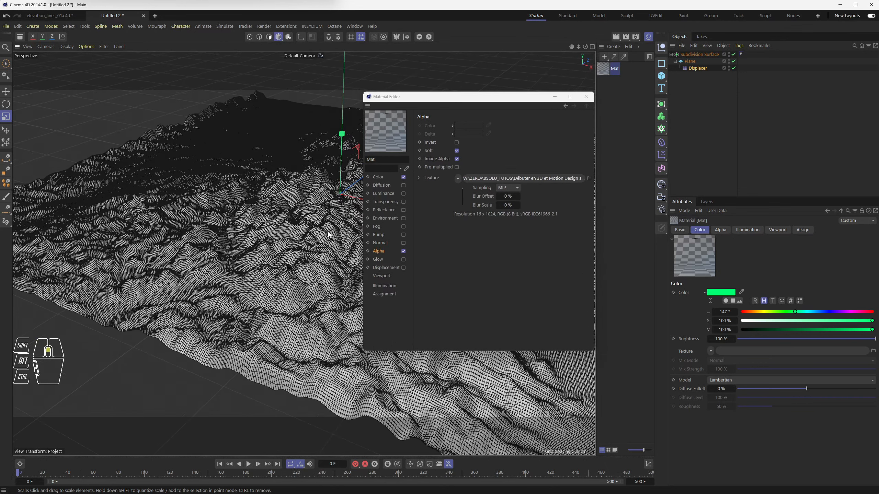
mouse_move(608, 73)
mouse_down()
mouse_move(696, 72)
mouse_move(692, 54)
mouse_up()
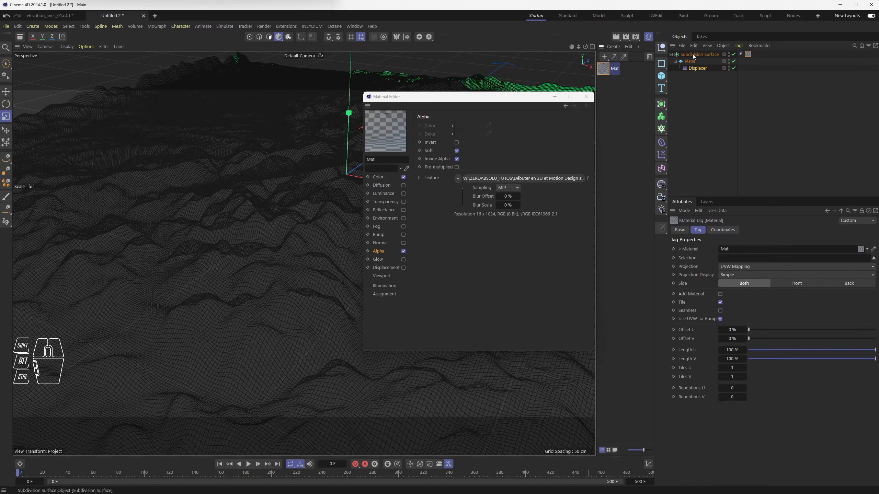
drag(474, 99, 569, 162)
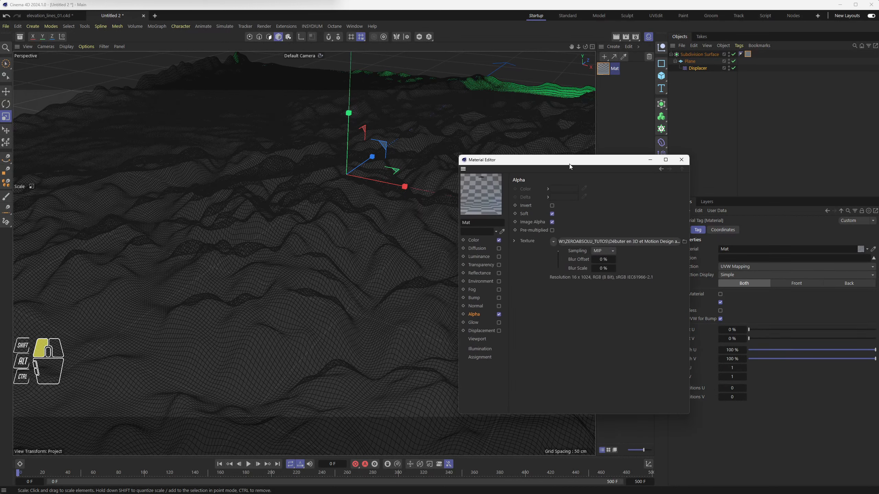
Step: Display the viewport in Gouraud Shading without lines and examine how the green line texture falls on the terrain
alt+drag(360, 152, 349, 153)
click(67, 46)
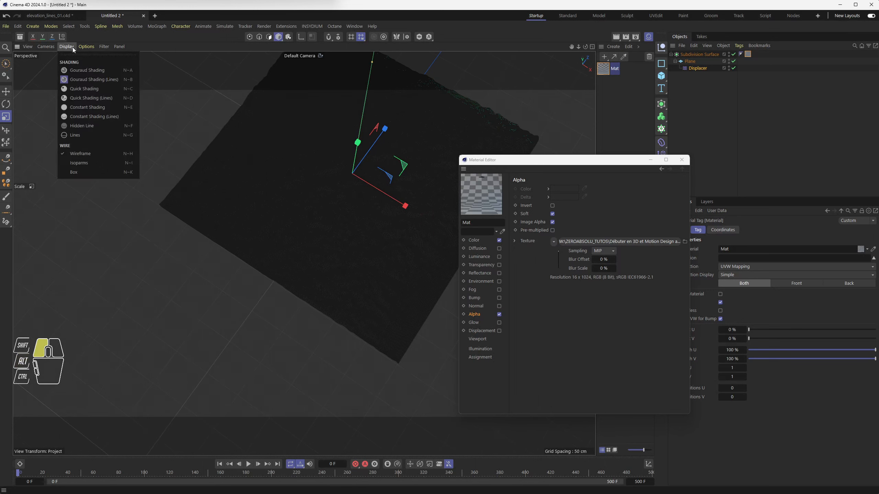
click(80, 71)
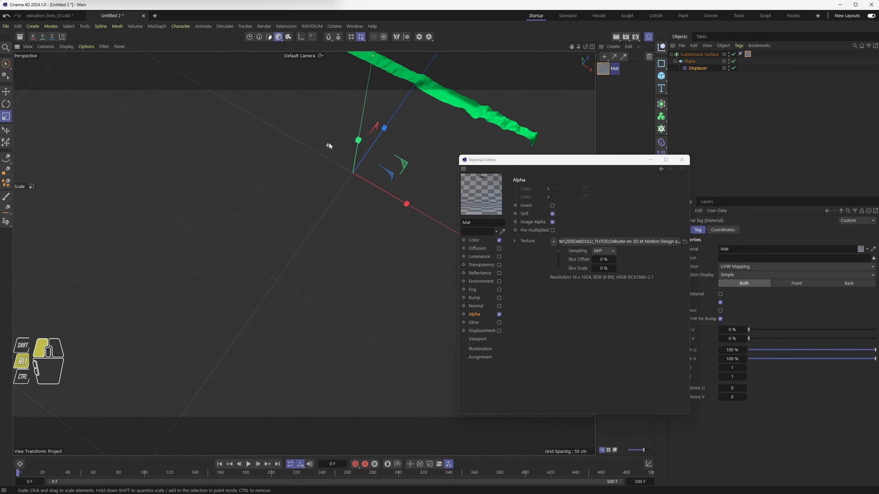
alt+drag(328, 141, 338, 116)
alt+middle_drag(338, 116, 287, 172)
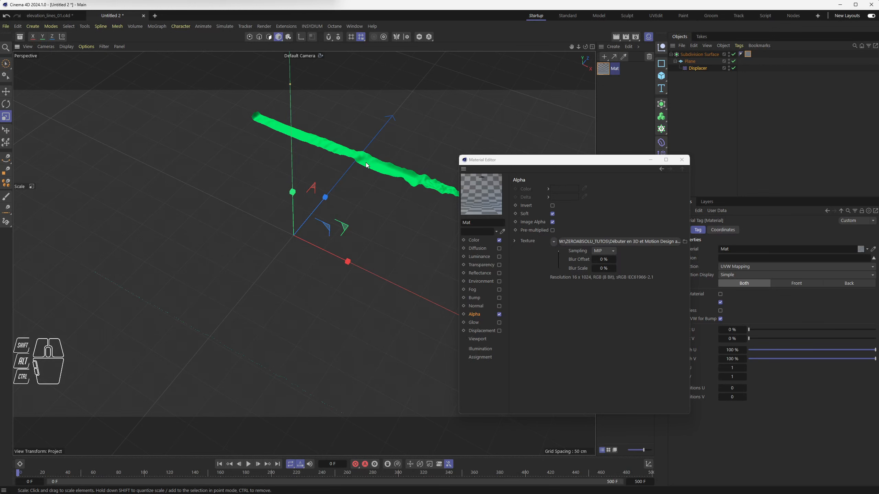
scroll(211, 340, up, 10)
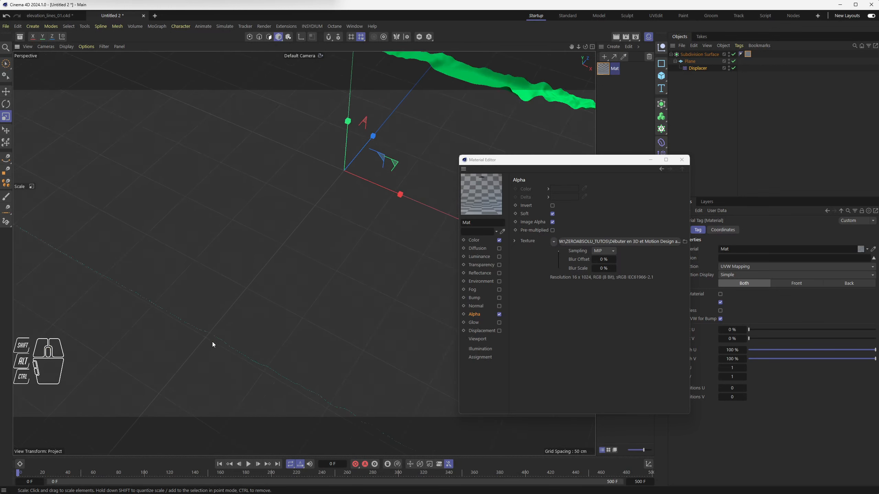
scroll(218, 340, up, 10)
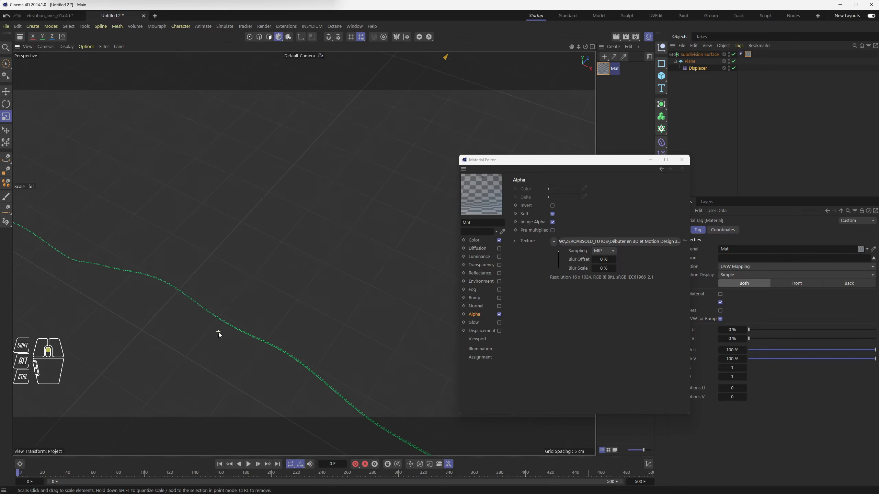
scroll(241, 322, down, 10)
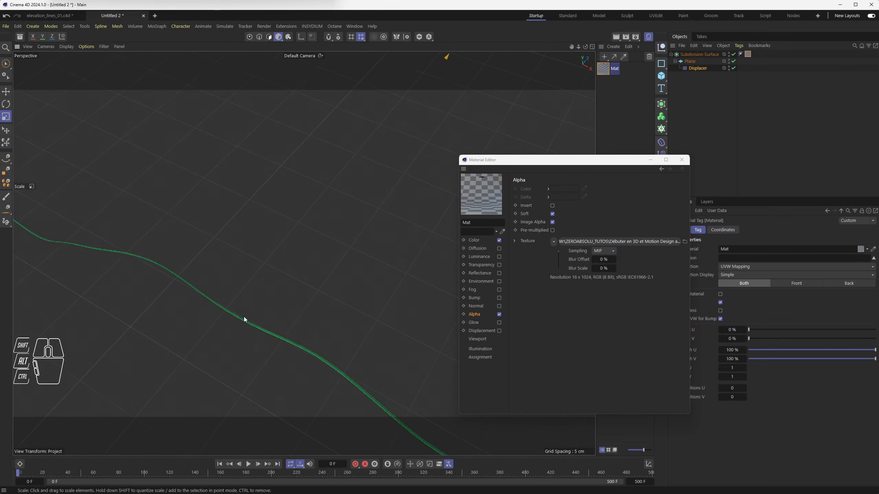
scroll(247, 303, down, 10)
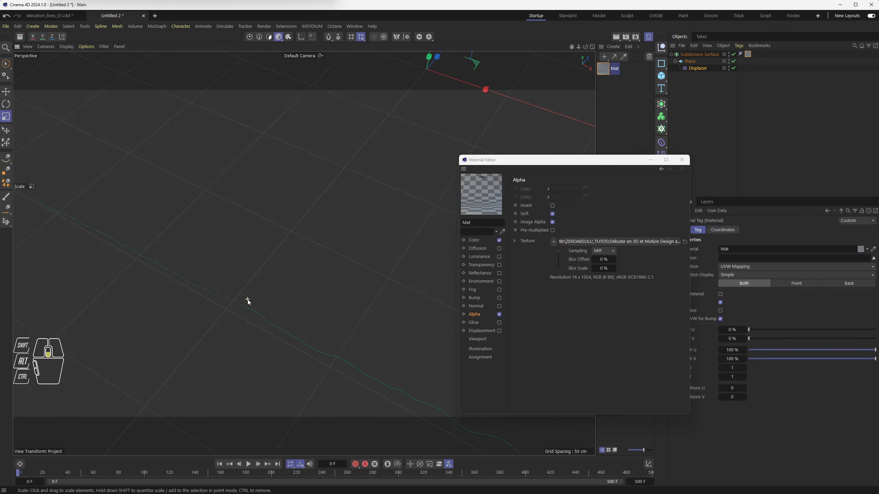
scroll(248, 292, down, 2)
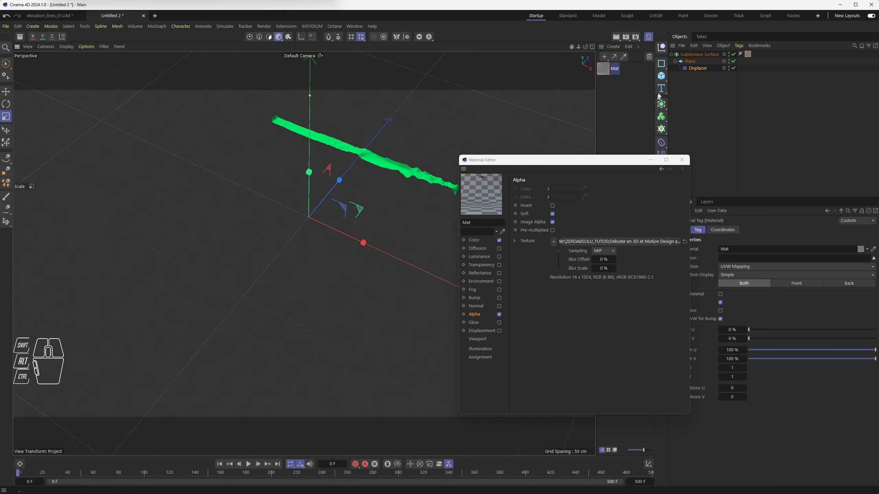
Step: Close the Material Editor and set the viewport display to Gouraud Shading (Lines)
click(682, 160)
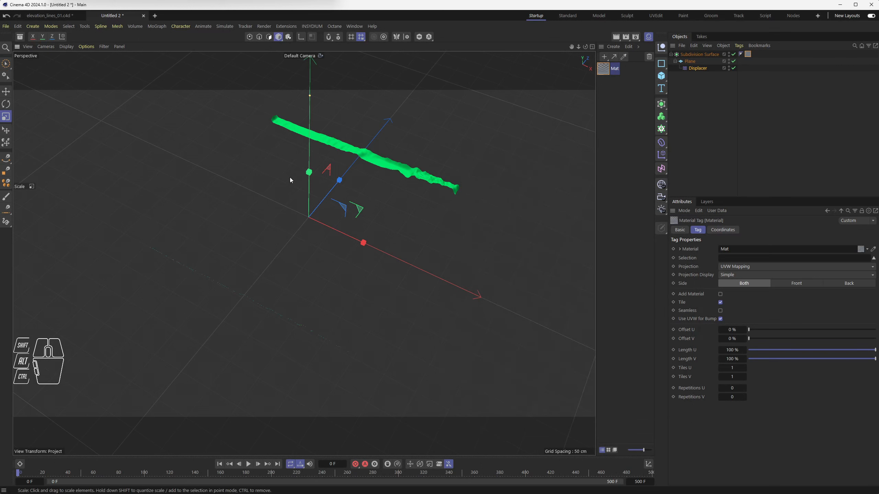
click(66, 47)
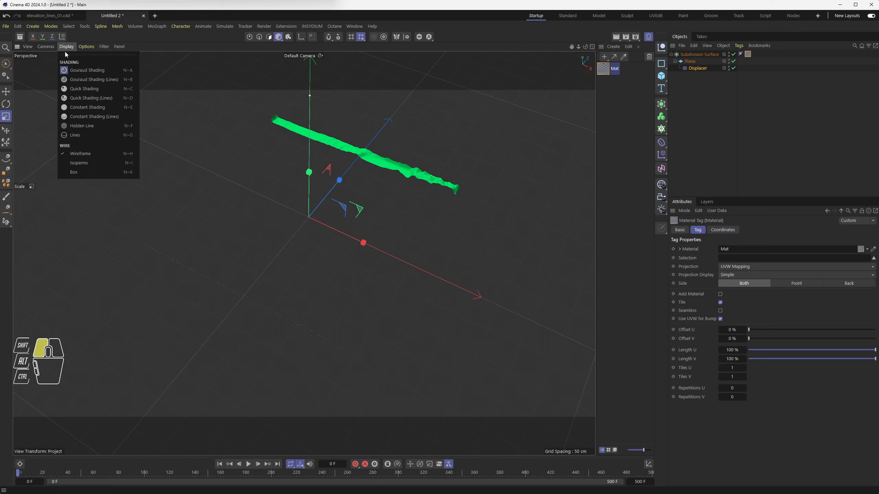
click(74, 80)
scroll(322, 206, up, 4)
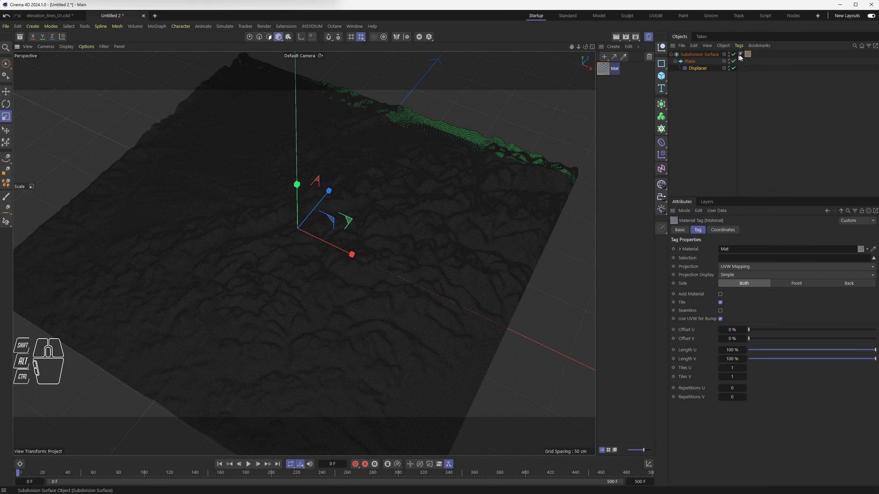
Step: Move the material tag from the Subdivision Surface to the Plane and disable the Subdivision Surface
drag(748, 54, 743, 61)
click(747, 61)
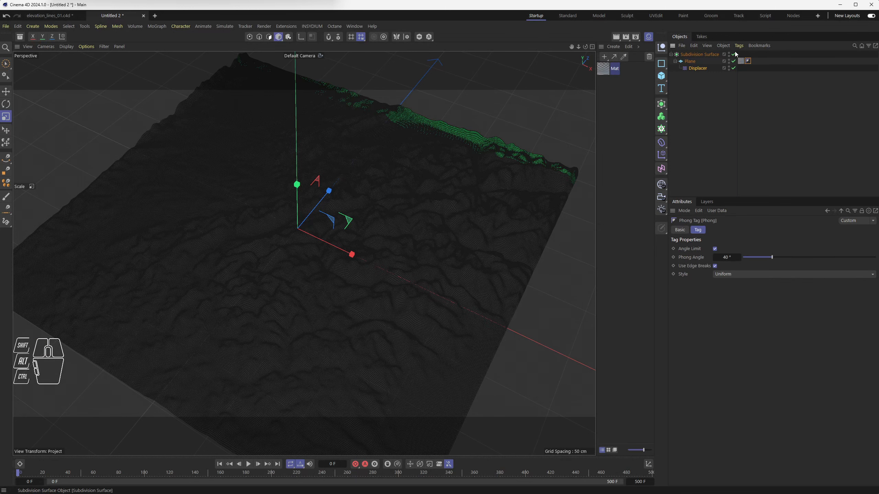
click(733, 54)
Step: Examine the green strip along the edge of the unsmoothed terrain mesh, up close and from several angles
alt+drag(450, 173, 529, 153)
alt+scroll(428, 232, up, 5)
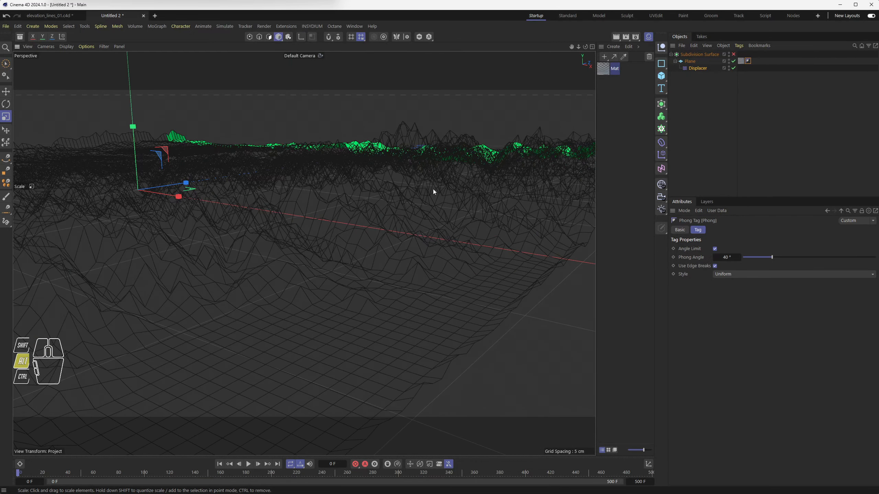
alt+drag(466, 176, 451, 194)
alt+middle_drag(452, 194, 138, 190)
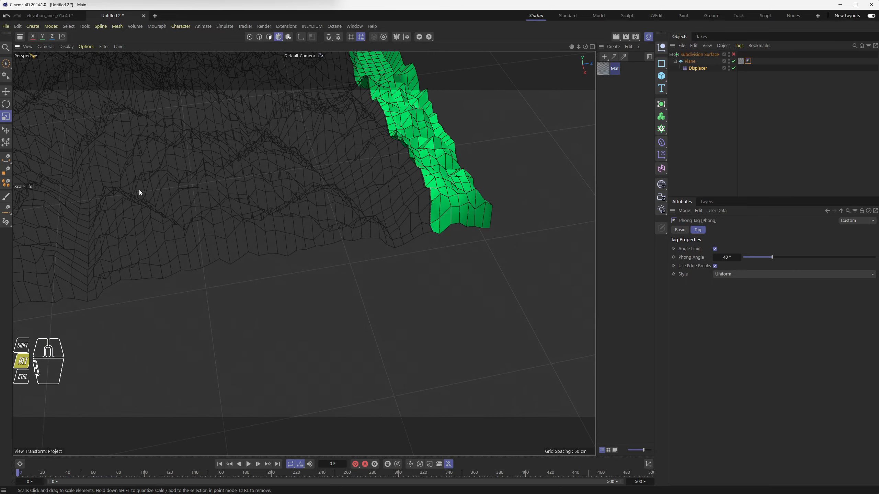
alt+middle_drag(388, 216, 450, 229)
alt+scroll(449, 228, up, 3)
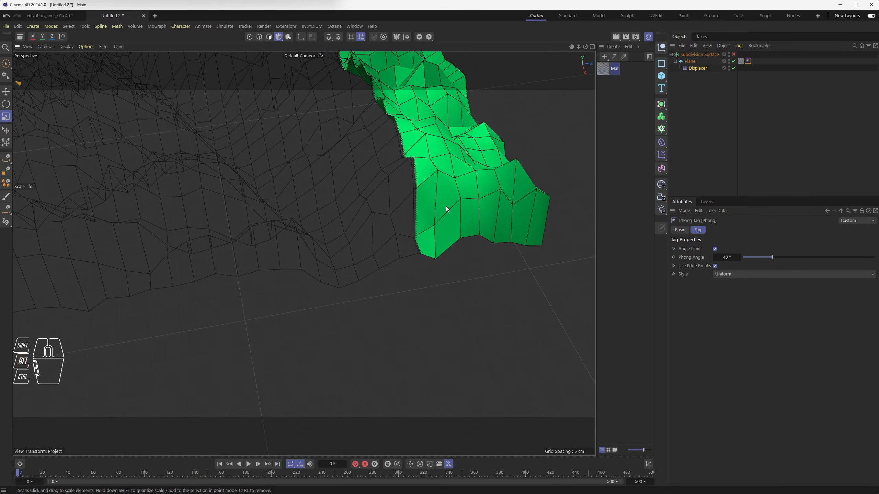
alt+scroll(346, 205, down, 5)
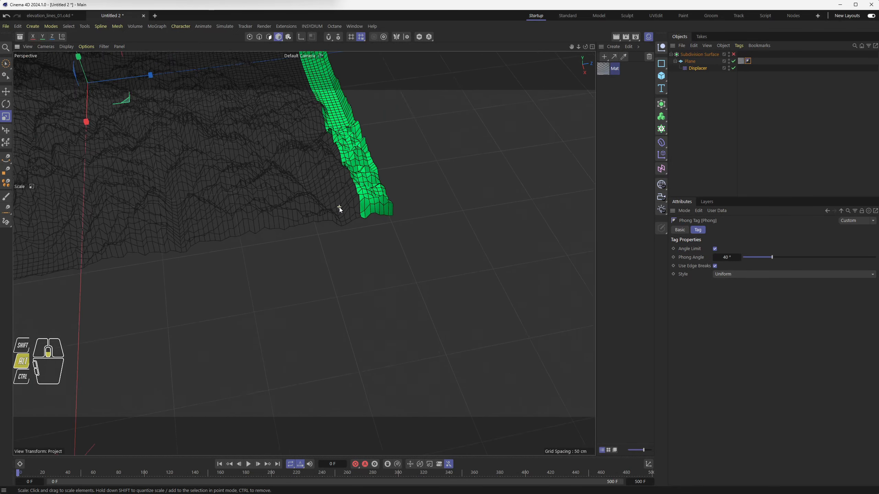
alt+scroll(339, 207, down, 4)
alt+middle_drag(252, 207, 387, 265)
alt+drag(388, 268, 173, 260)
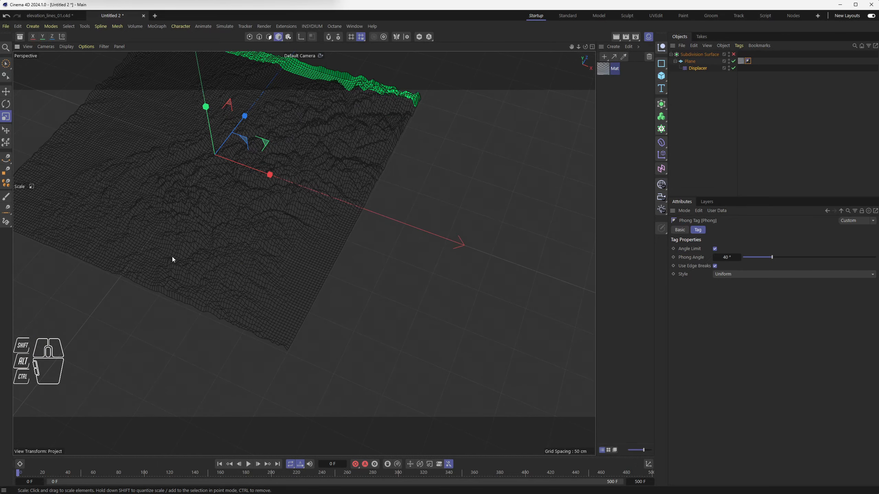
alt+drag(308, 183, 327, 193)
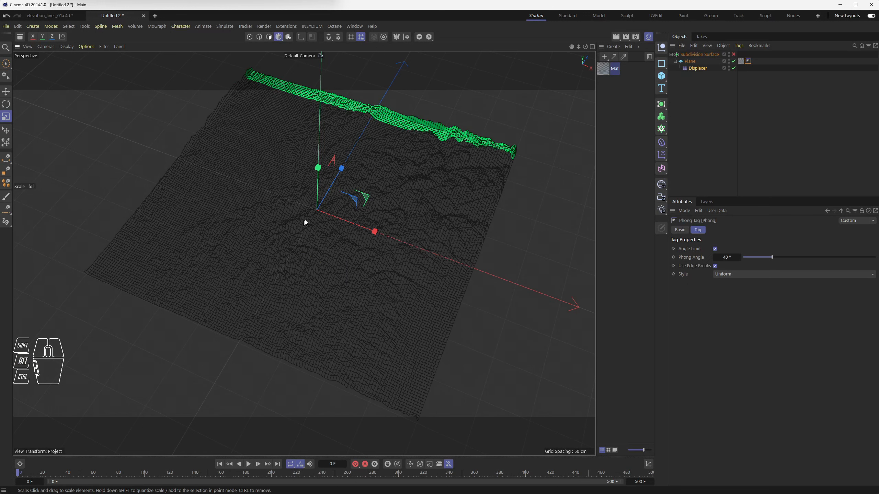
alt+drag(318, 235, 449, 193)
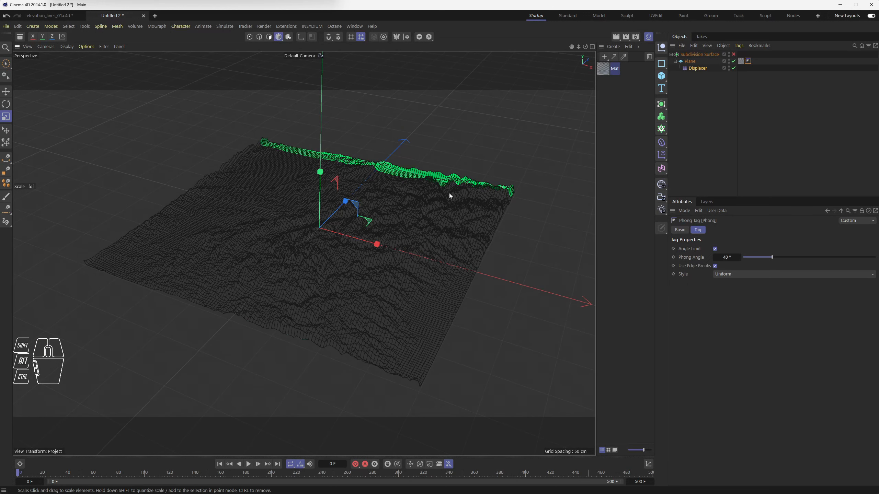
Step: Set the projection of the Plane's material tag to Flat
click(741, 60)
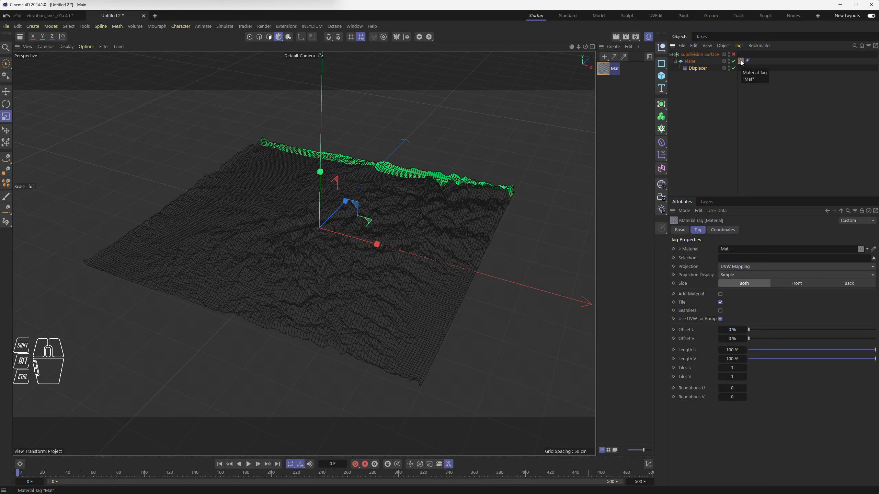
click(736, 267)
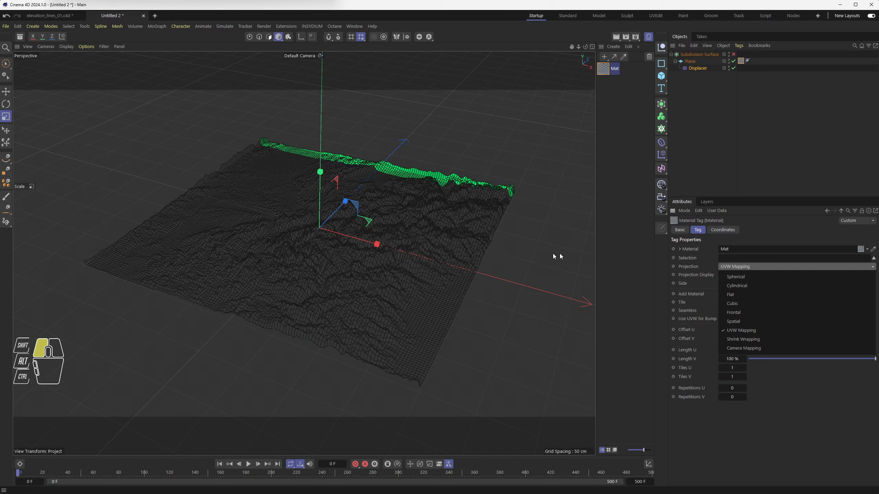
click(525, 253)
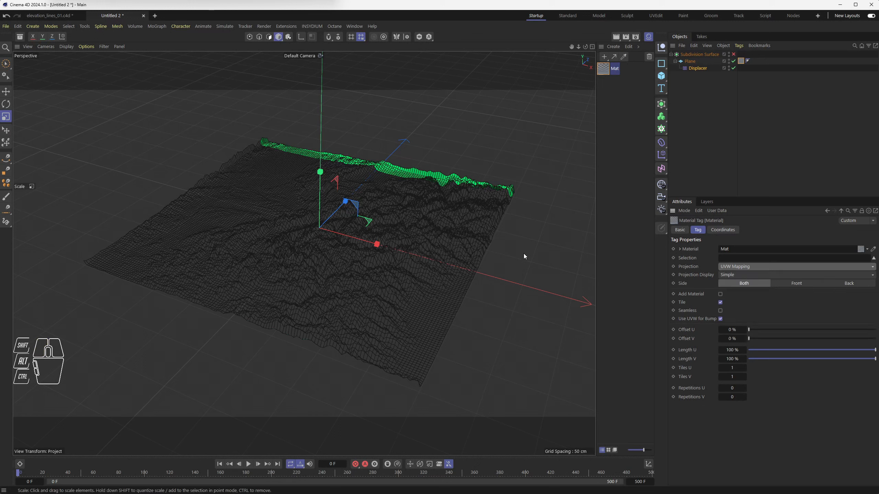
click(732, 267)
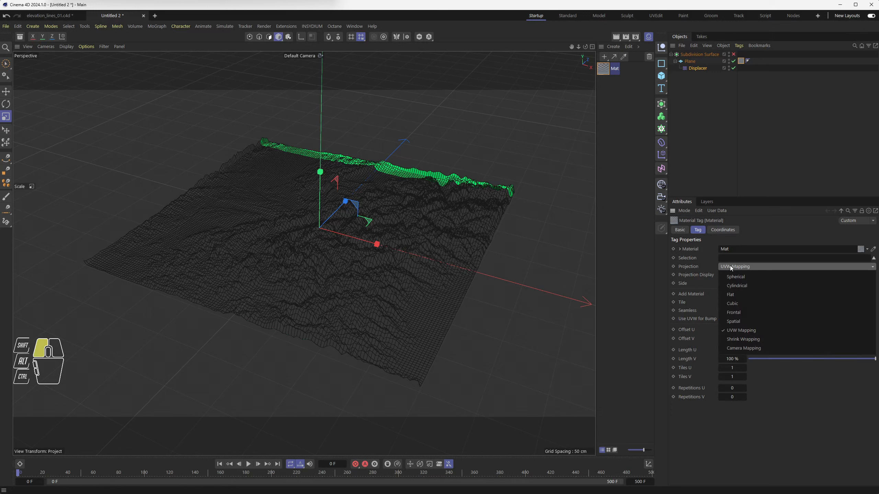
click(734, 297)
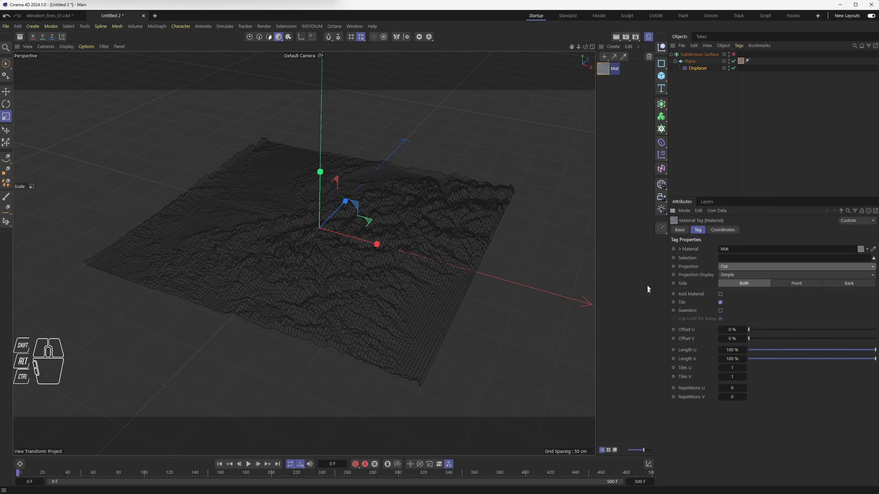
Step: Enable Texture mode and inspect the flat projection frame standing on the terrain from several angles
alt+drag(290, 245, 309, 261)
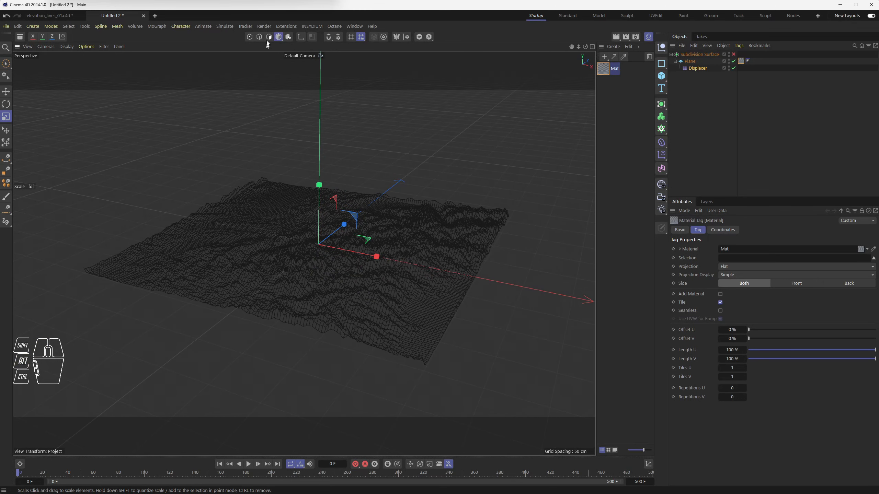
click(289, 40)
alt+drag(314, 240, 388, 268)
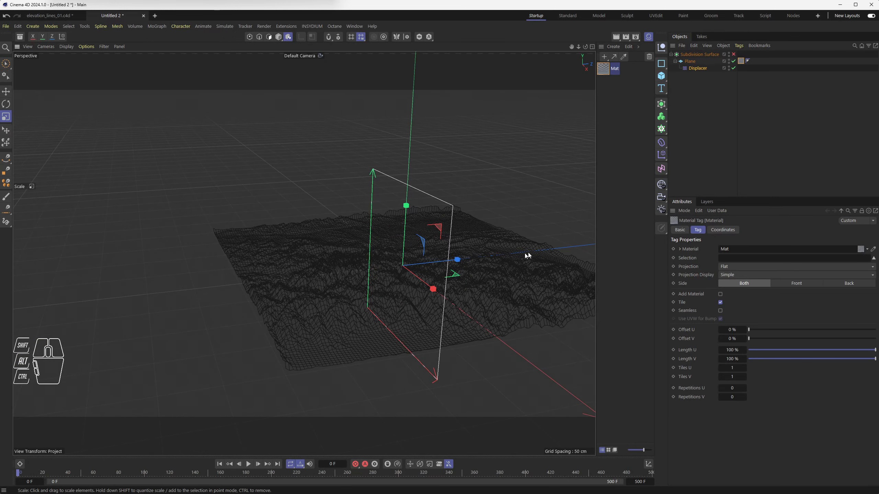
alt+middle_drag(403, 254, 247, 214)
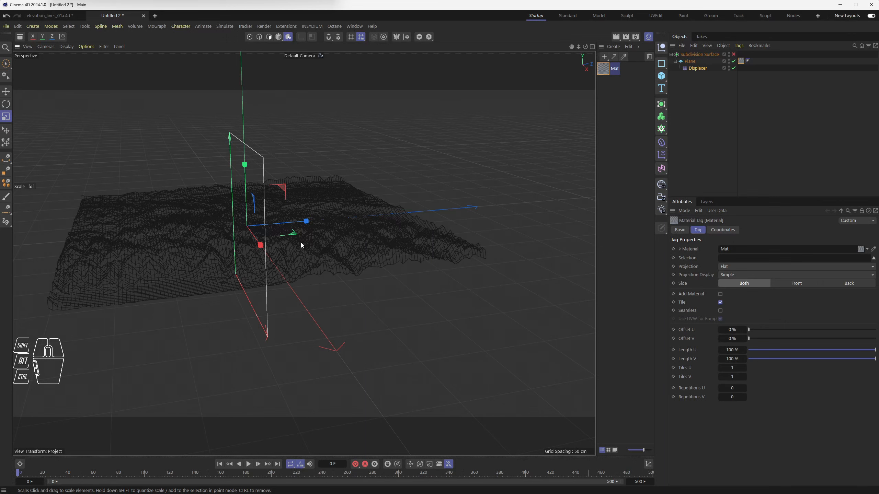
alt+drag(463, 228, 346, 221)
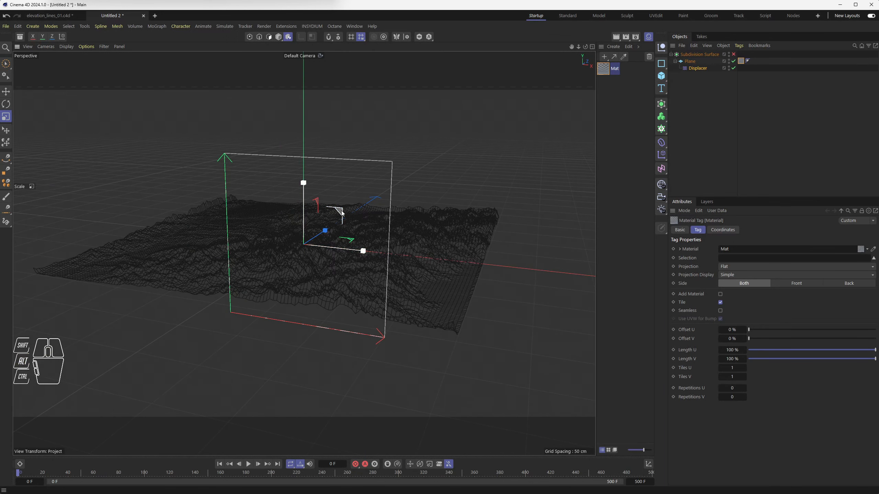
Step: Scale the flat texture projection down to a small tile so its lines repeat across the terrain, and activate the Move tool
drag(489, 168, 237, 233)
key(e)
alt+drag(347, 208, 353, 235)
scroll(367, 194, up, 6)
scroll(374, 190, down, 4)
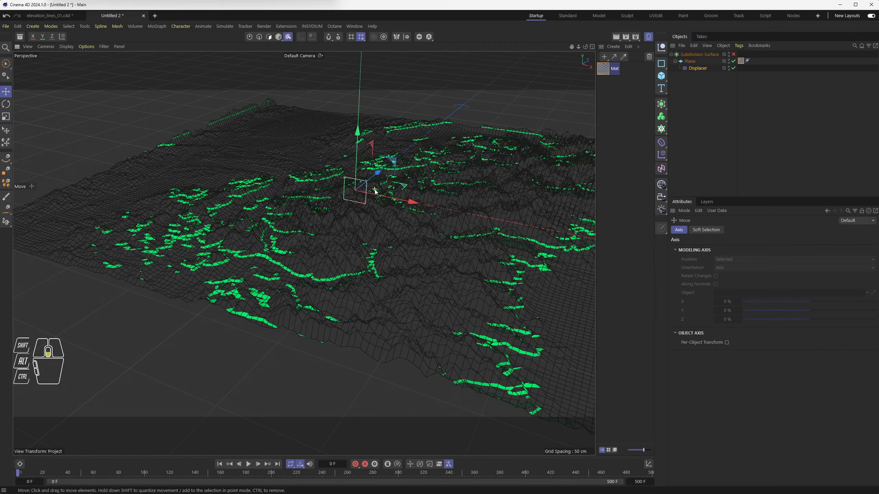
Step: Move the texture projection frame out to the terrain's front corner, clear of the mesh
drag(372, 179, 240, 313)
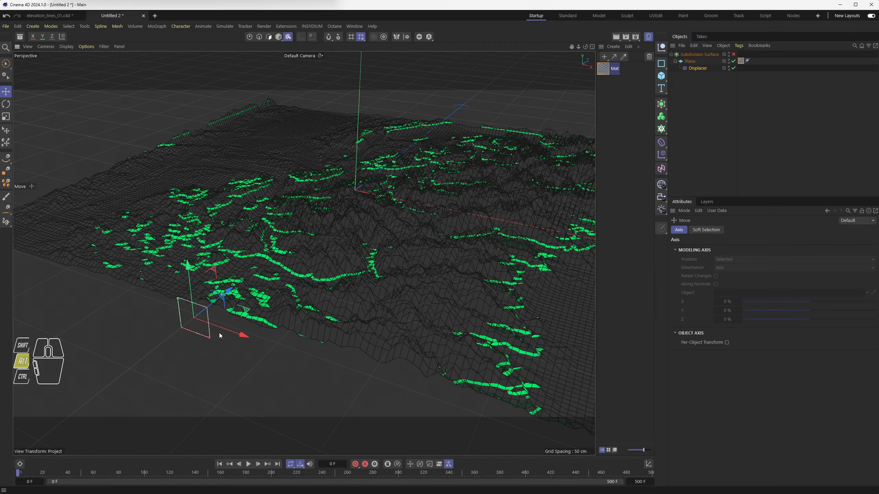
alt+drag(219, 332, 258, 281)
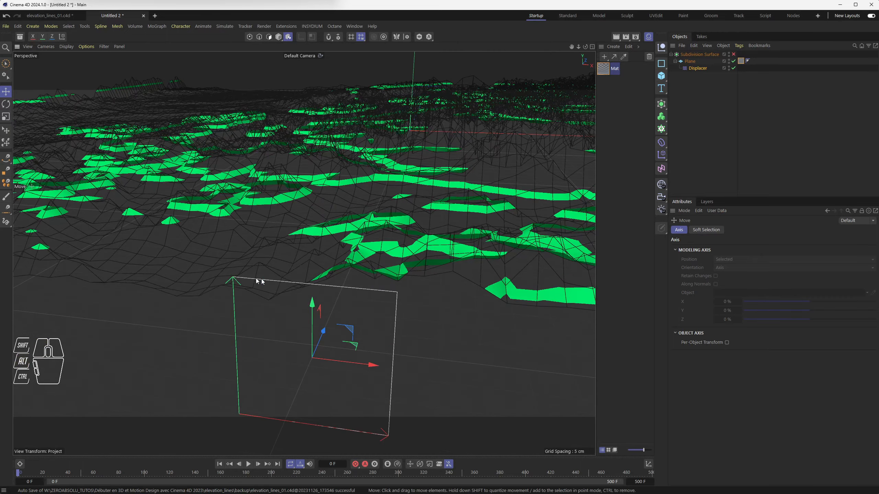
alt+middle_drag(237, 283, 271, 229)
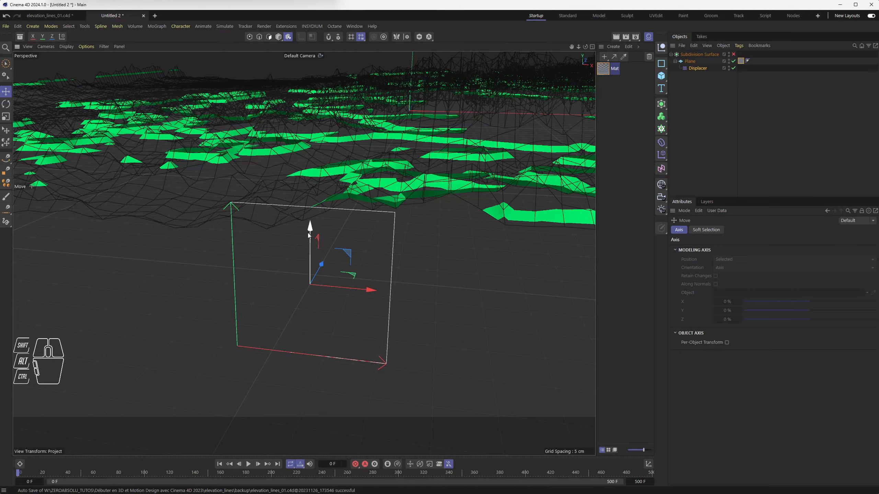
Step: Slide the texture projection up and down along its vertical axis to shift the height of the green lines
drag(309, 231, 311, 187)
alt+middle_drag(417, 179, 295, 280)
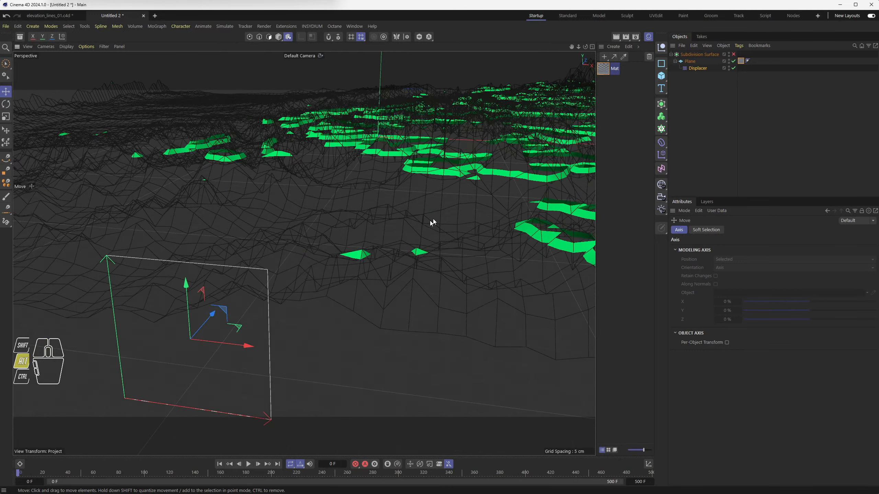
alt+scroll(432, 225, down, 6)
drag(333, 221, 345, 47)
drag(357, 183, 345, 229)
Step: Scale the texture projection down much further to pack the elevation lines densely over the whole terrain
key(r)
key(t)
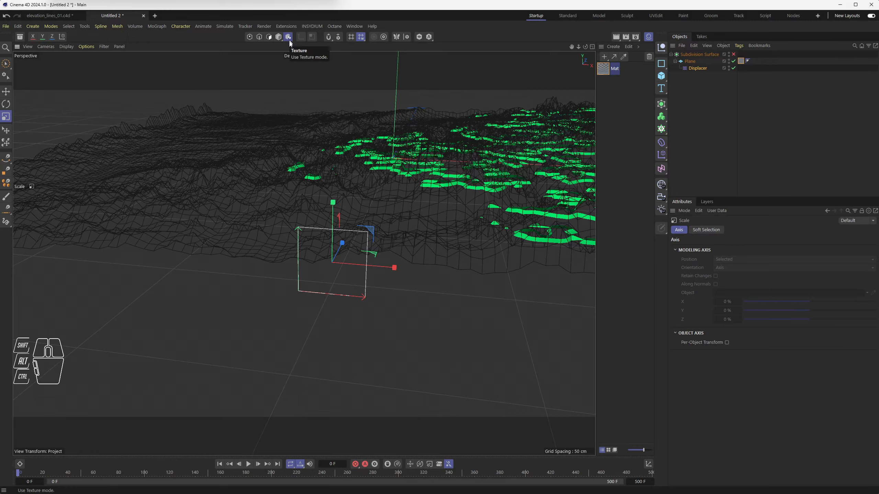
drag(485, 228, 394, 238)
alt+middle_drag(394, 238, 311, 226)
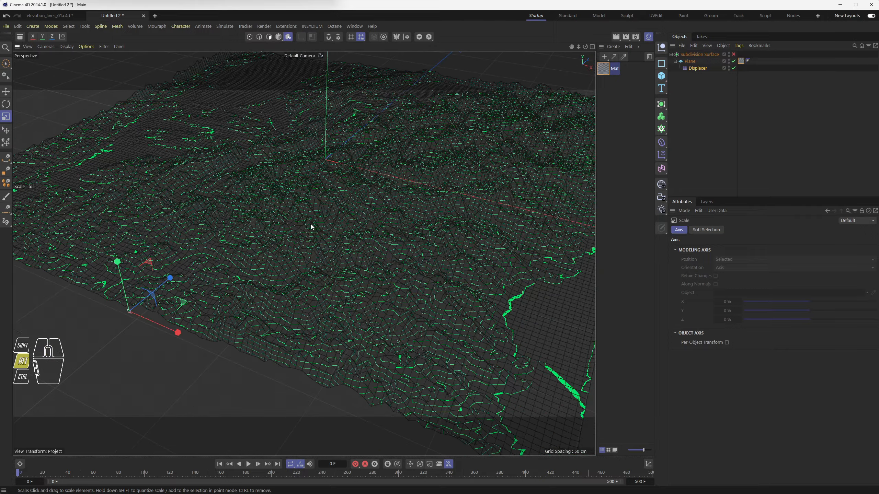
alt+drag(341, 258, 345, 242)
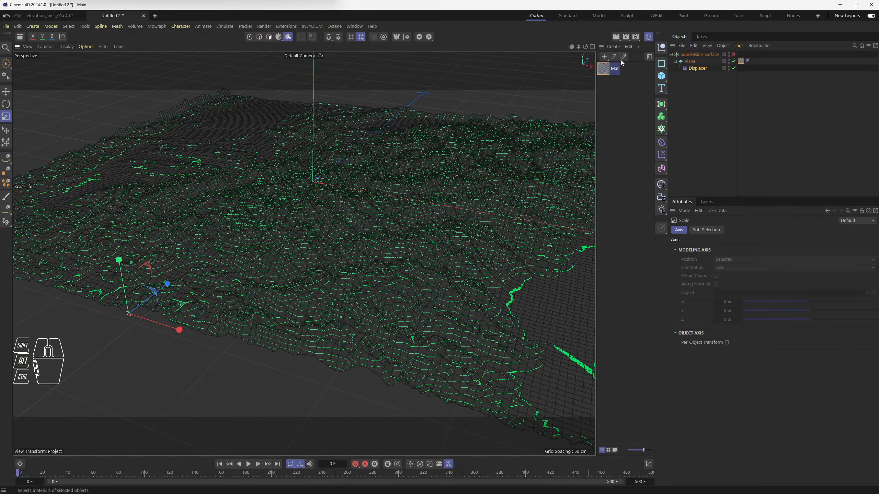
Step: Set the renderer to Standard in the render settings and render the terrain in the viewport
click(636, 37)
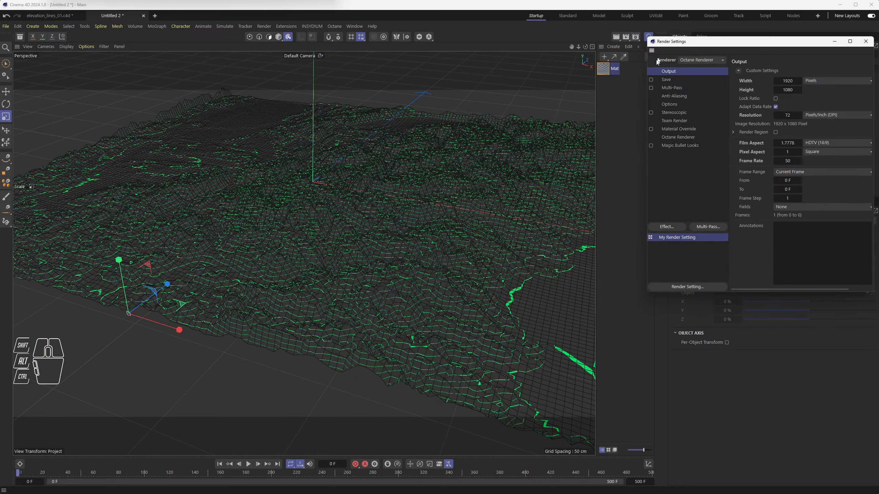
click(694, 60)
click(701, 80)
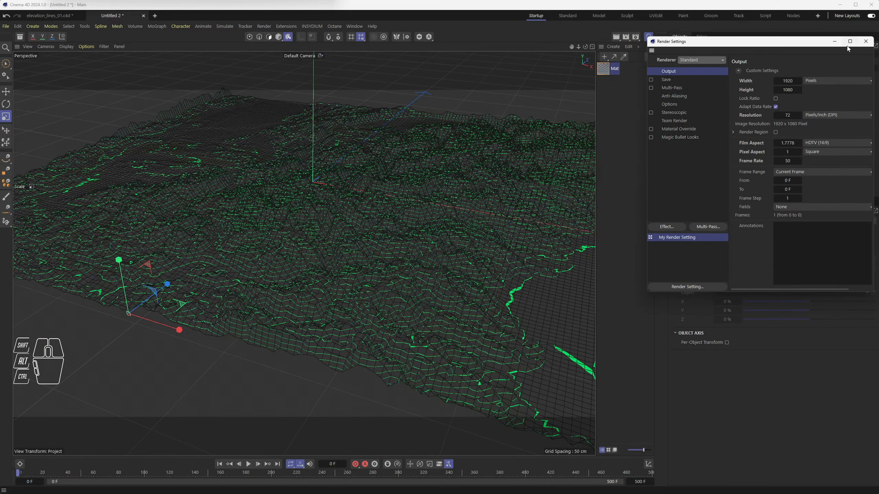
click(866, 41)
click(617, 36)
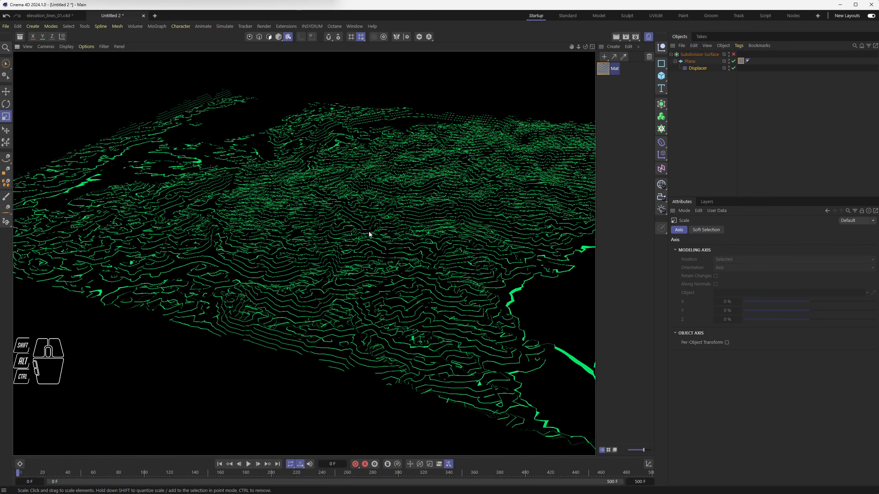
Step: Enlarge the texture projection slightly for wider line spacing, check Line01.psd in Photoshop, and return to Cinema 4D
click(386, 220)
drag(231, 290, 390, 101)
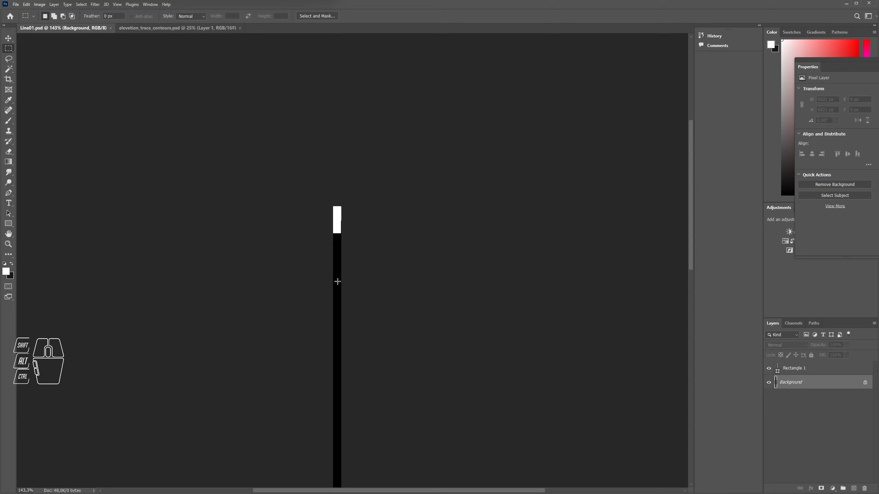
click(846, 3)
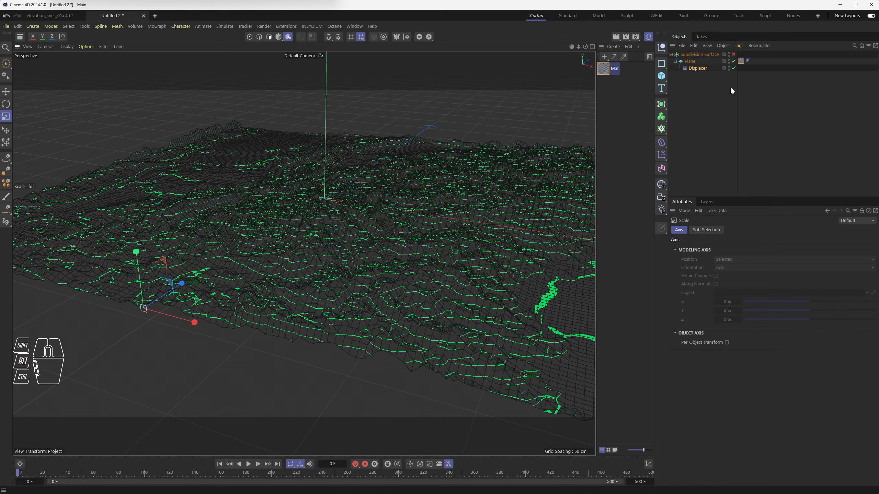
Step: Re-enable the Subdivision Surface and duplicate it together with its Plane and Displacer
click(733, 54)
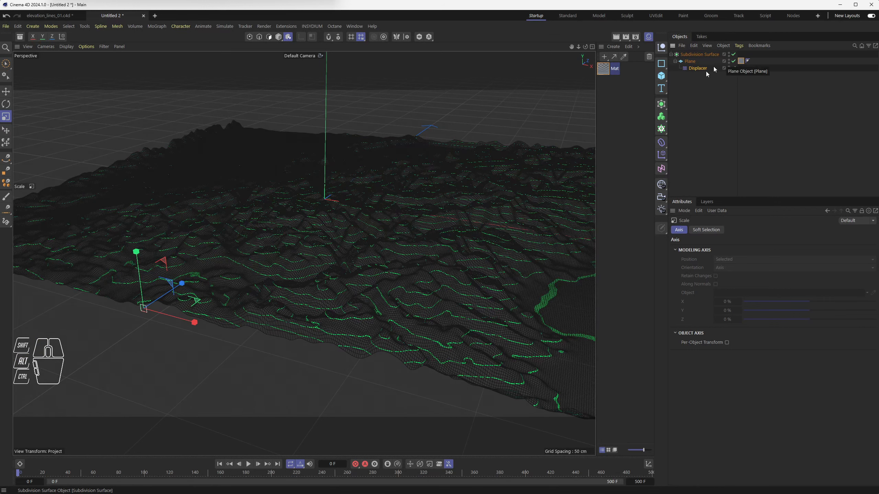
alt+drag(435, 229, 470, 231)
click(694, 56)
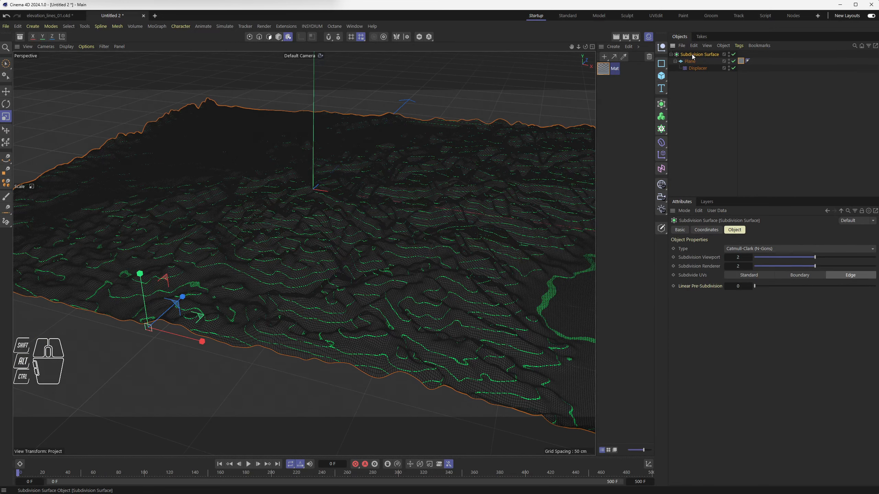
ctrl+drag(693, 55, 686, 86)
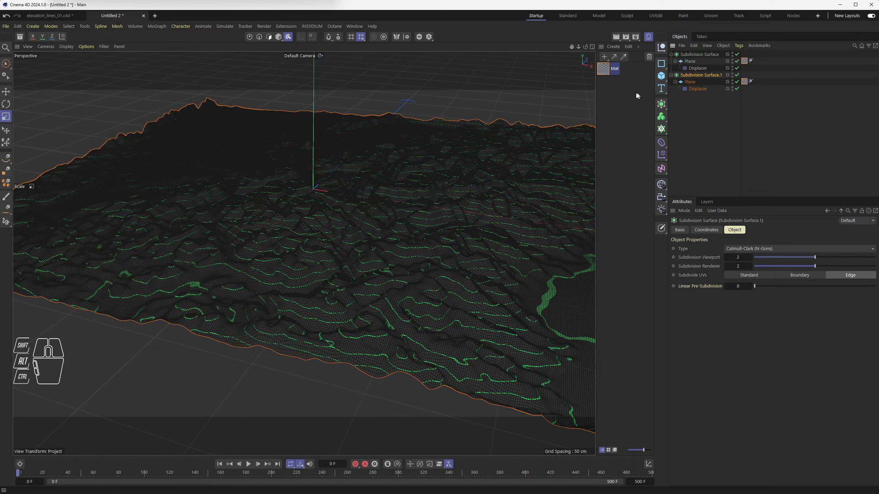
Step: Create a new material and set its color to a dark olive with hue 74°, saturation 27% and value 26%
click(613, 84)
click(605, 55)
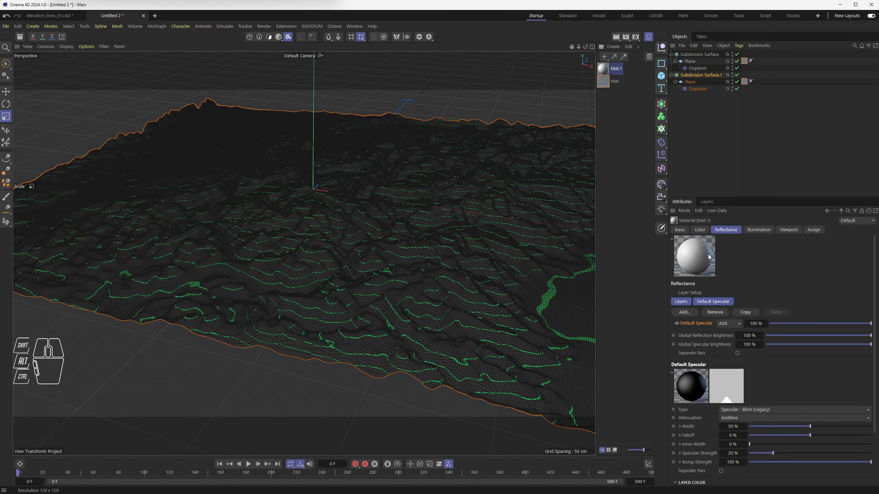
click(700, 231)
click(792, 330)
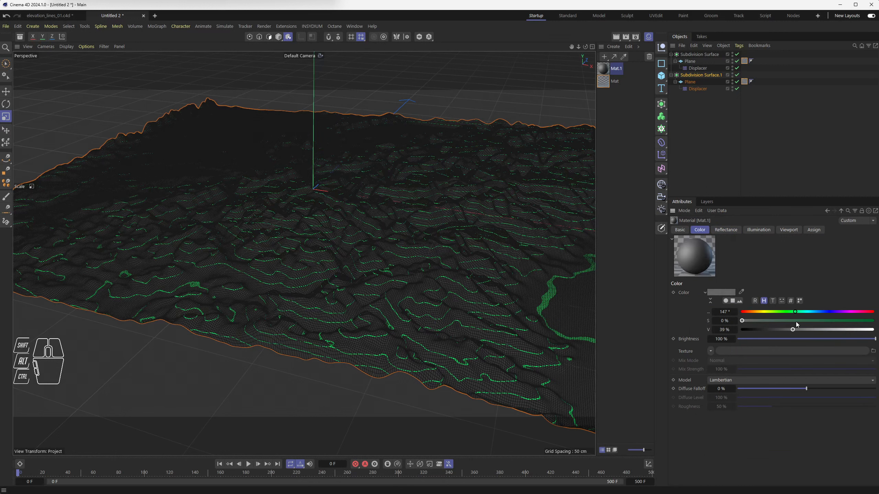
click(789, 321)
drag(774, 313, 776, 331)
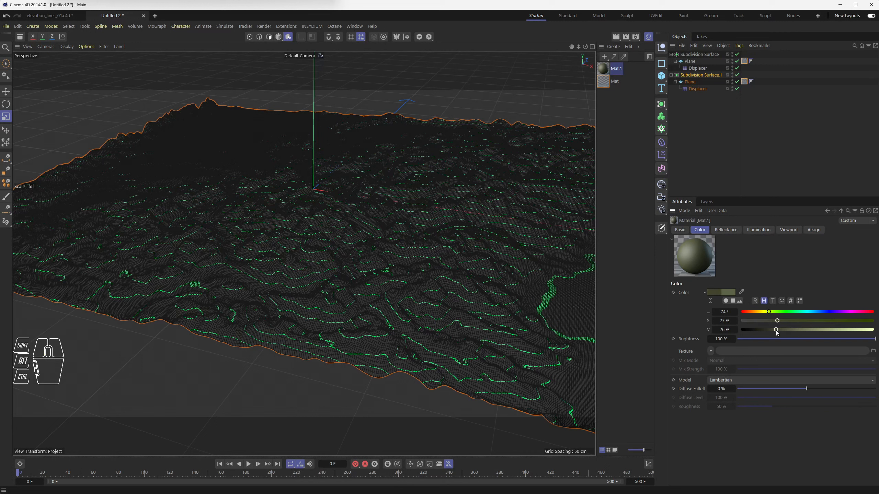
Step: Apply the new material to the duplicate Subdivision Surface, remove the line material from its Plane, and render the view
drag(603, 71, 712, 78)
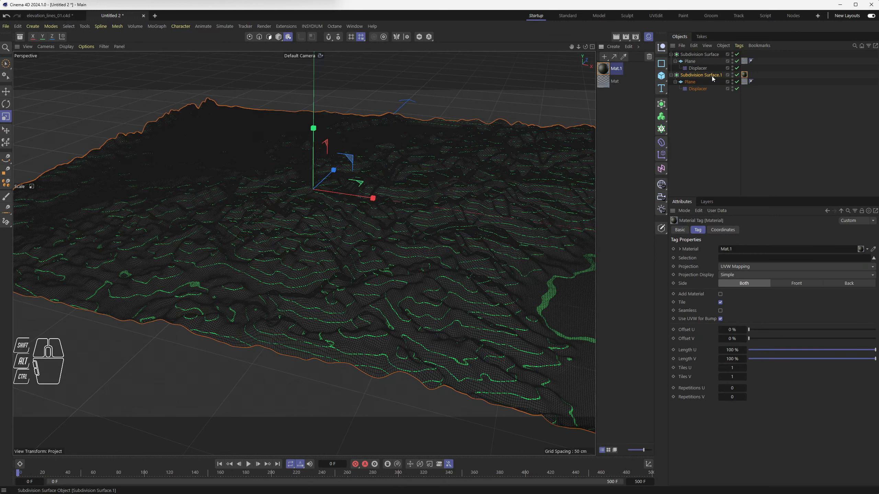
click(616, 37)
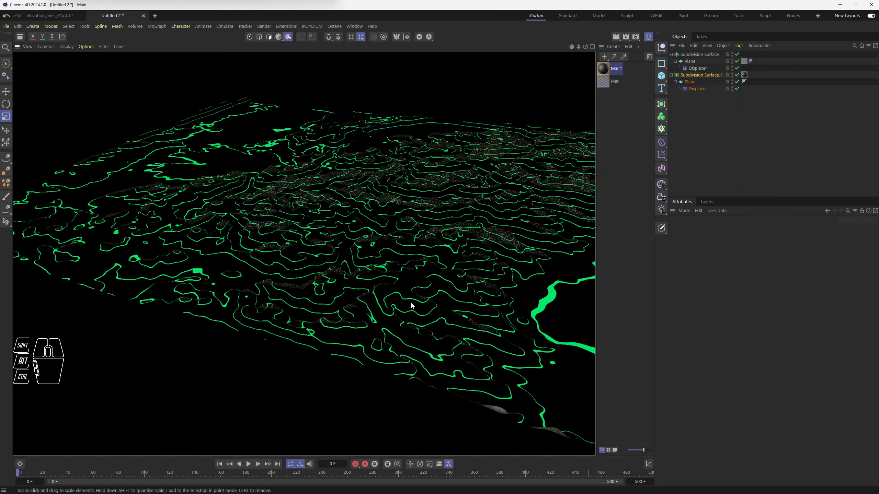
scroll(462, 272, up, 5)
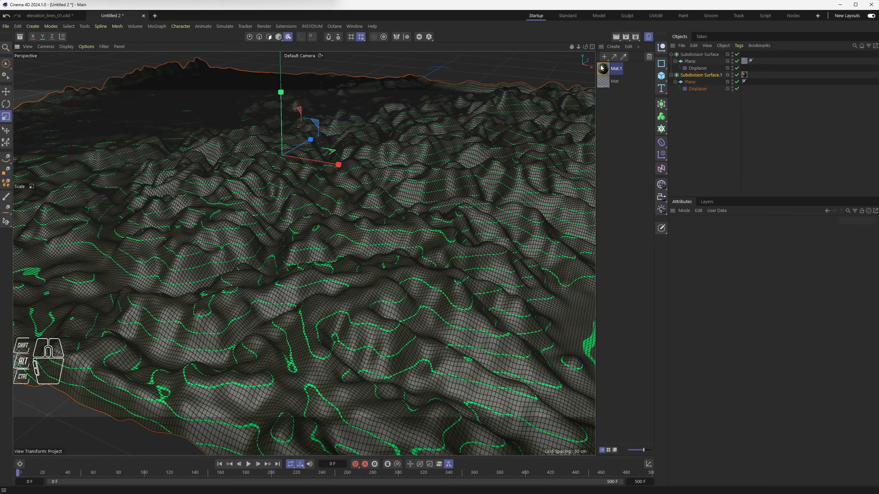
Step: Change the duplicate terrain's material color to hue 9°, saturation 45% and value 61%, and render the view
click(616, 68)
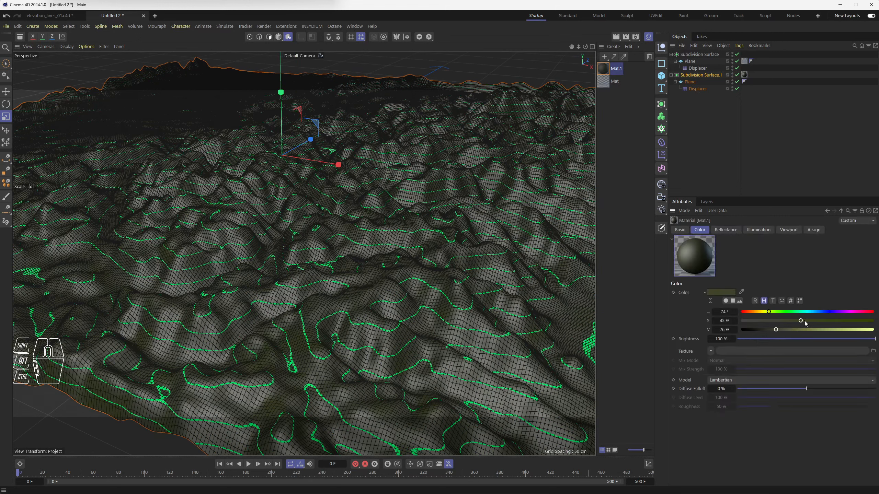
click(800, 320)
drag(800, 330, 822, 329)
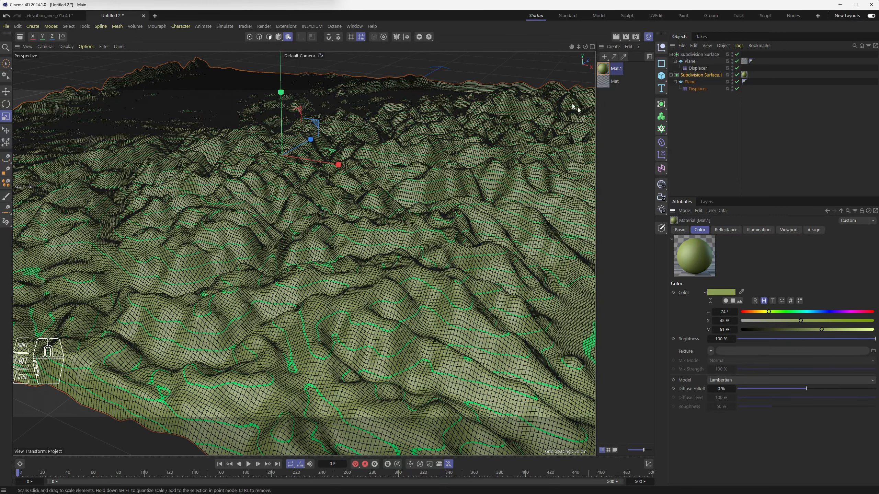
drag(769, 313, 746, 312)
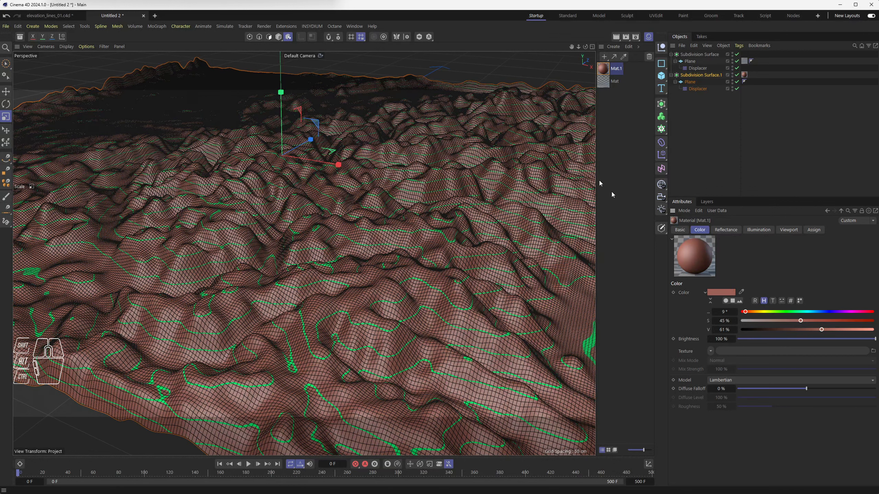
click(620, 40)
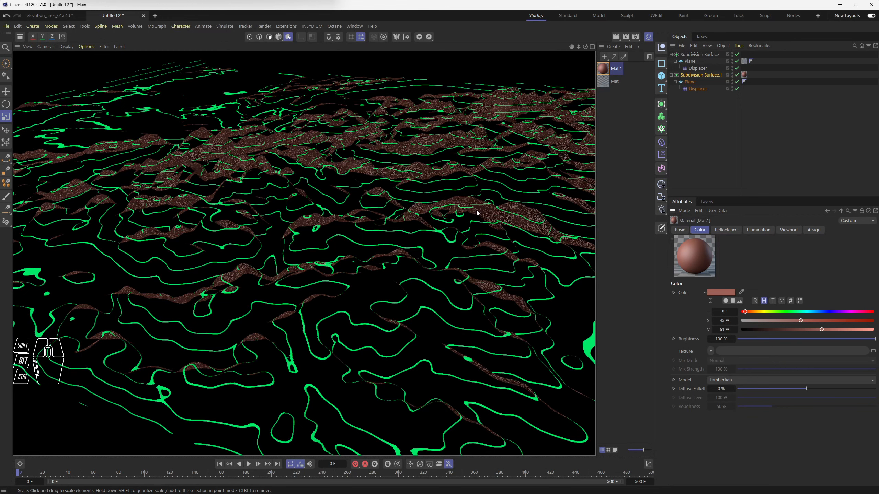
Step: Add a Thicken generator and nest the line terrain's Subdivision Surface inside it
click(694, 54)
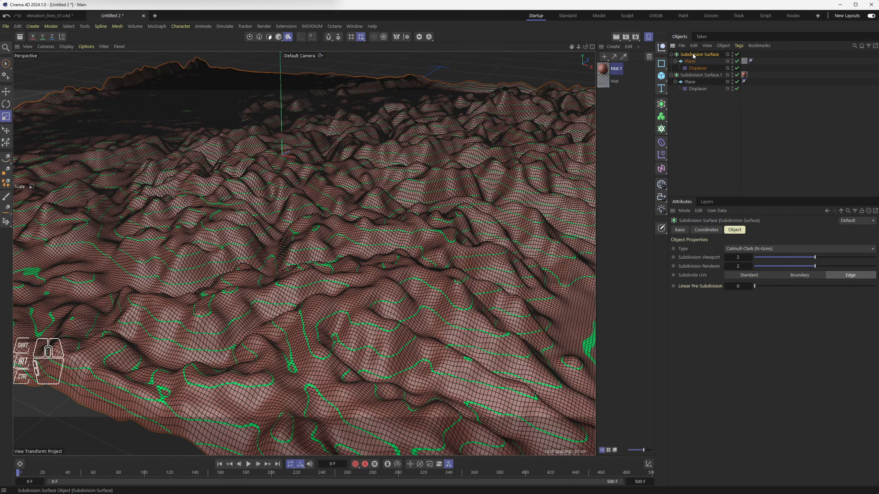
click(661, 105)
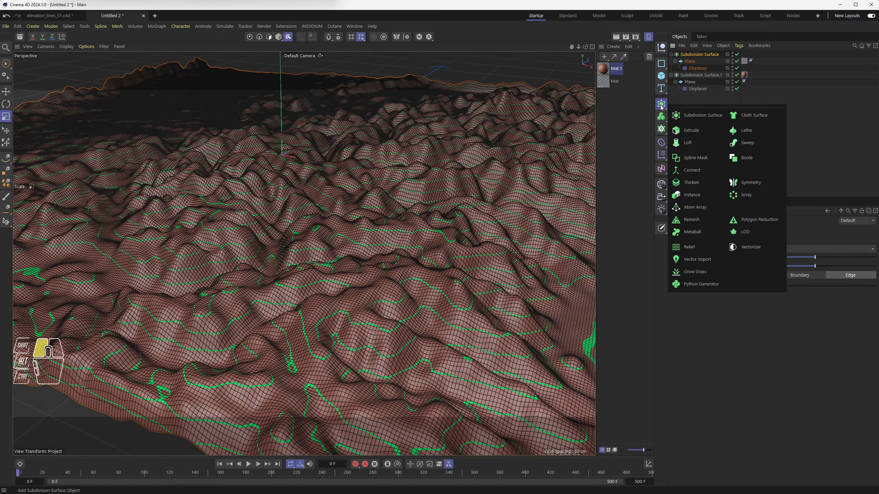
drag(660, 108, 696, 182)
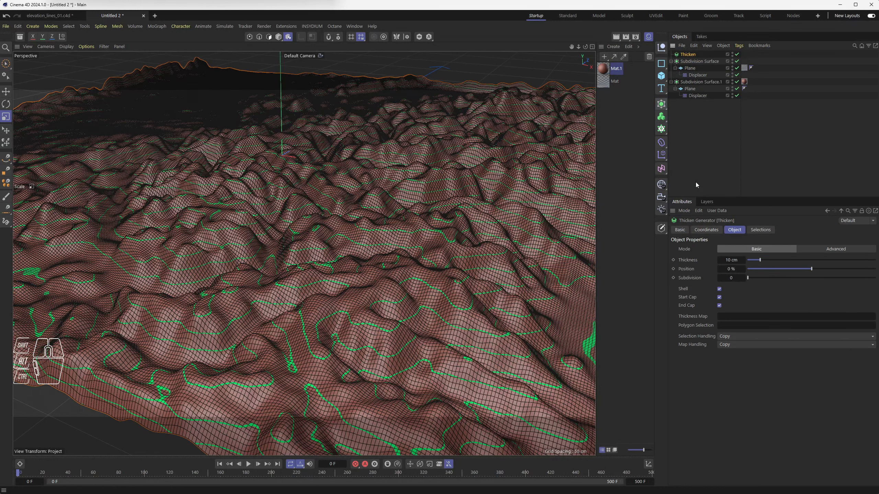
drag(689, 64, 693, 55)
Step: Disable the duplicate terrain's Subdivision Surface, Plane and Displacer, and set the Thicken generator's thickness to 1 cm
drag(737, 82, 737, 95)
scroll(311, 295, up, 10)
click(688, 54)
drag(733, 261, 719, 261)
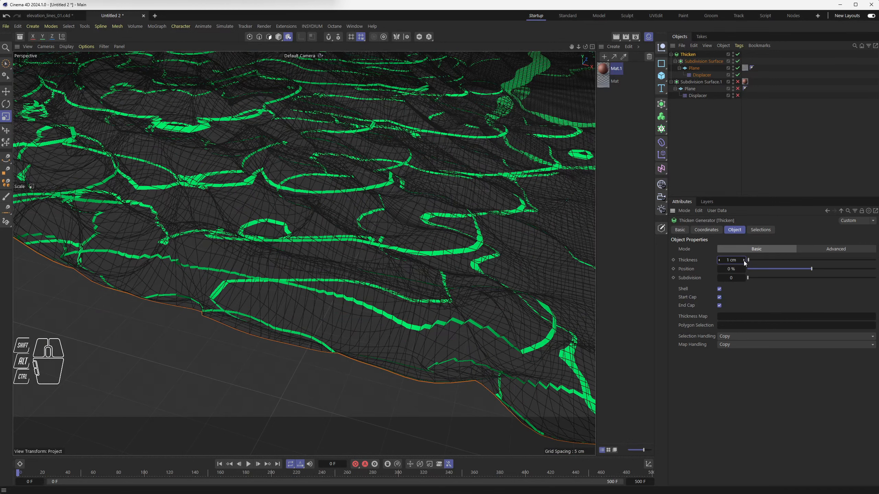
alt+drag(594, 269, 564, 275)
alt+middle_drag(541, 311, 287, 223)
alt+drag(290, 227, 656, 245)
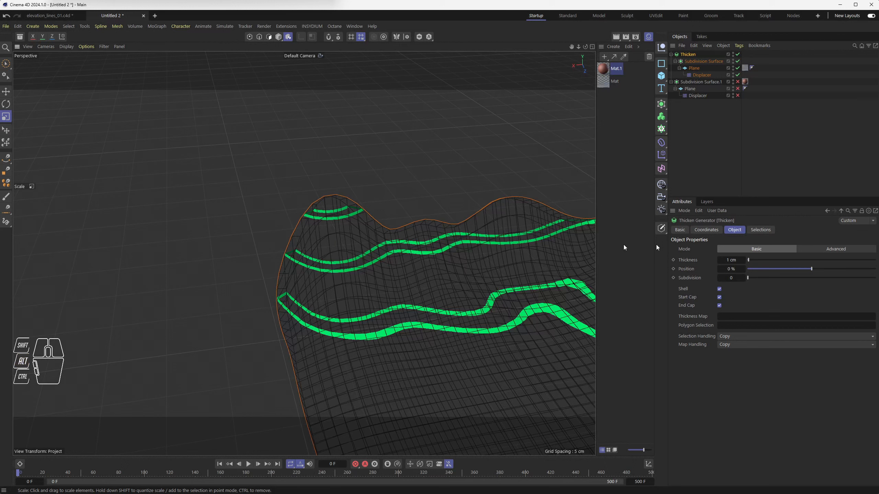
Step: Switch the Thicken generator to Advanced mode and set its thickness to 0.2 cm
click(823, 248)
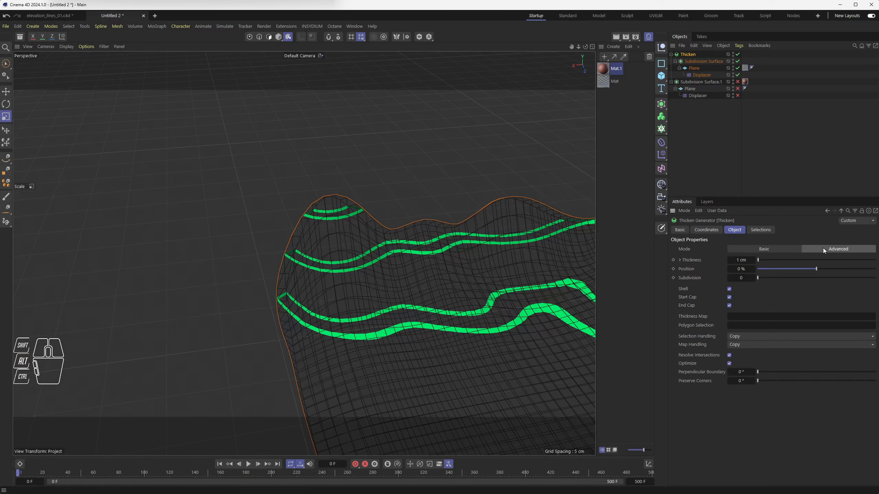
alt+click(347, 268)
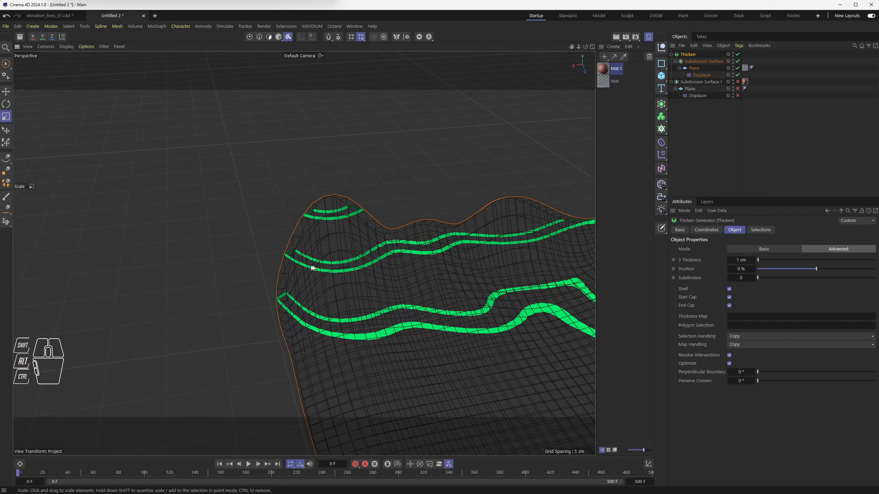
alt+drag(305, 269, 377, 246)
alt+scroll(349, 248, up, 8)
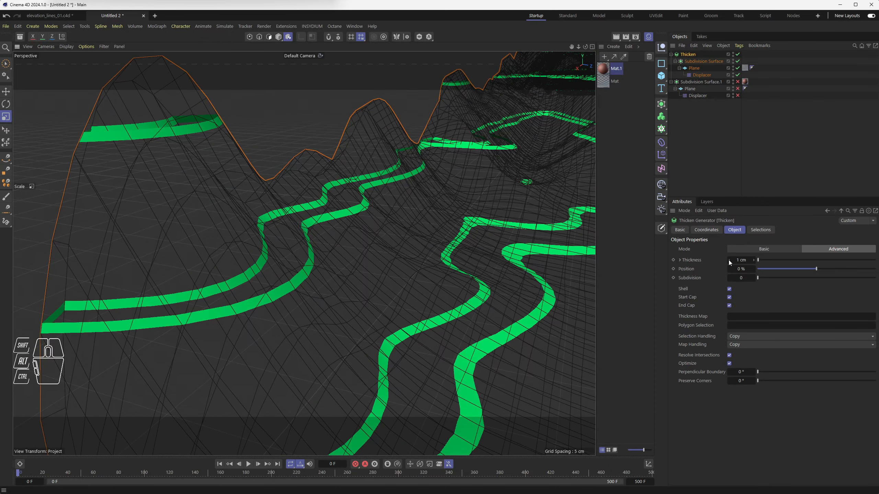
alt+click(730, 260)
alt+click(729, 260)
click(741, 260)
text(0.2)
key(Return)
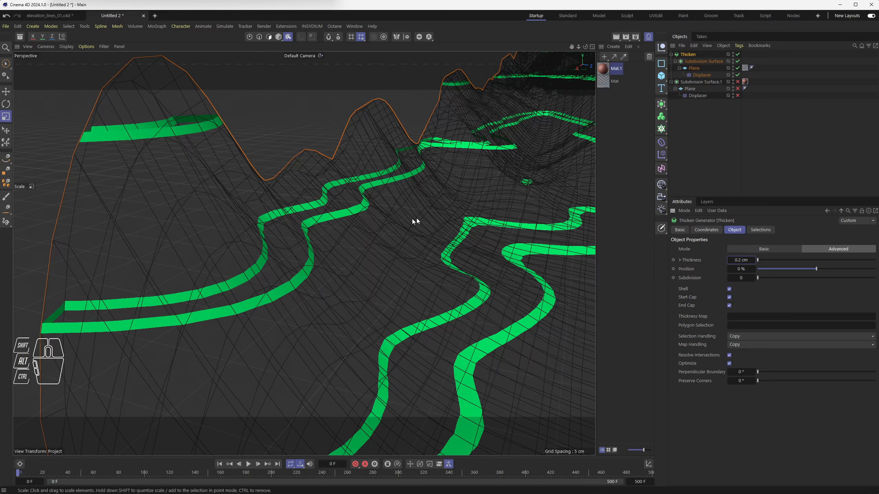
Step: Re-enable the duplicate terrain's Subdivision Surface, Plane and Displacer
mouse_move(313, 247)
alt+mouse_down()
mouse_move(341, 243)
mouse_move(318, 260)
mouse_move(329, 266)
mouse_move(314, 259)
alt+mouse_up()
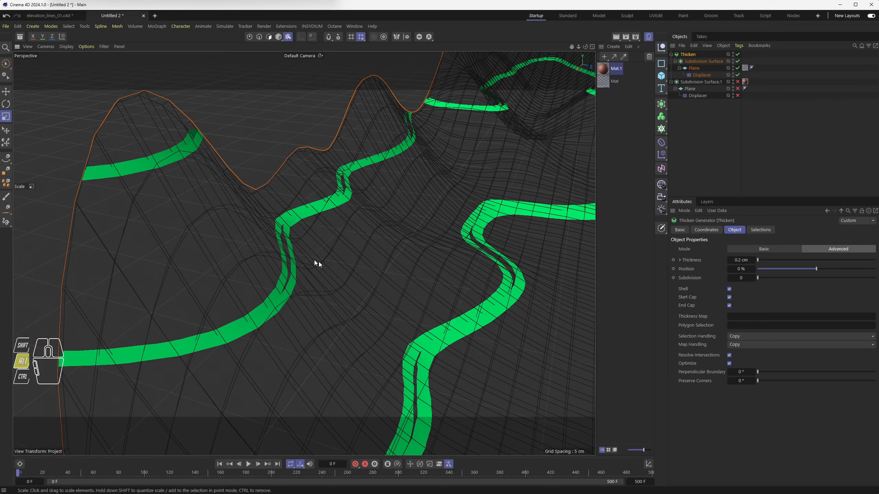
mouse_move(304, 291)
alt+mouse_down()
mouse_move(355, 289)
mouse_move(331, 283)
mouse_move(408, 267)
alt+mouse_up()
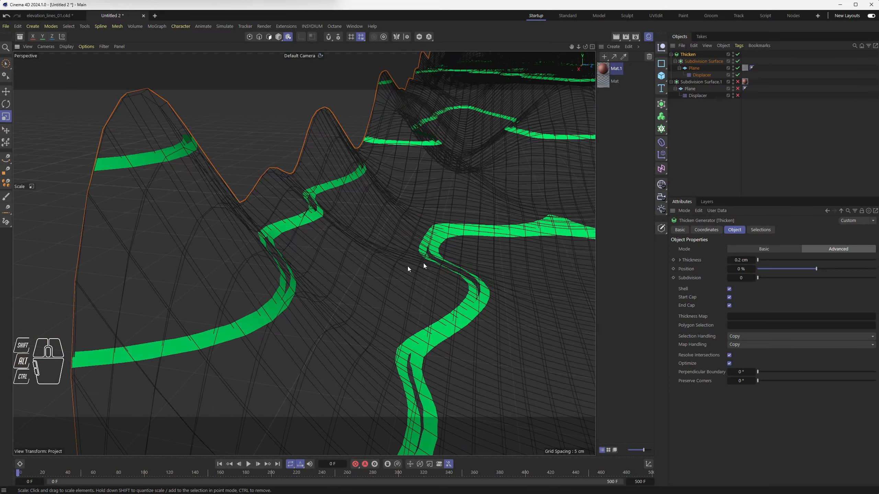
click(738, 82)
click(737, 95)
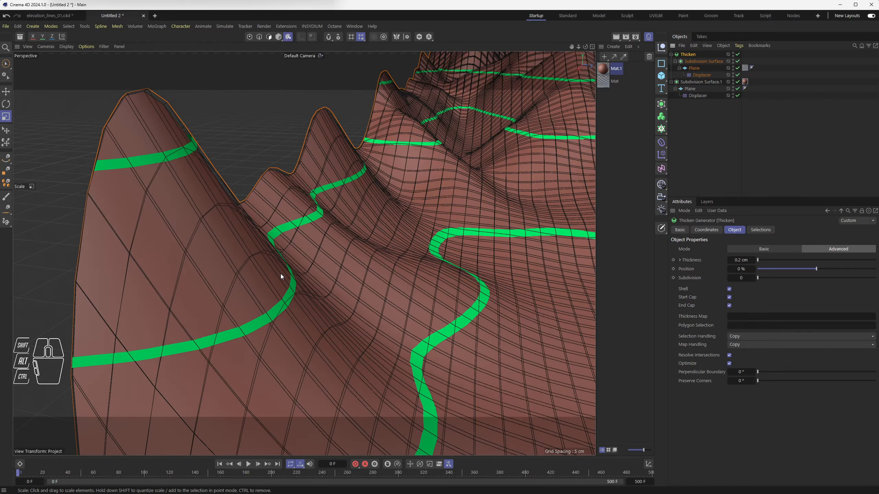
Step: Examine up close how the thickened green lines sit on the solid terrain along its slopes and outer edge
alt+drag(280, 275, 275, 302)
alt+scroll(275, 303, up, 3)
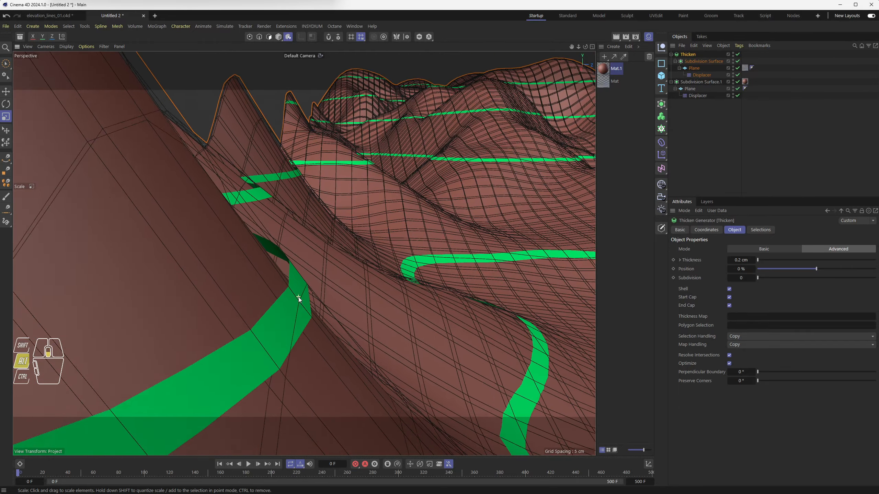
alt+scroll(298, 297, up, 2)
alt+drag(339, 202, 317, 189)
alt+drag(422, 303, 332, 331)
alt+scroll(353, 366, up, 5)
alt+scroll(331, 329, down, 8)
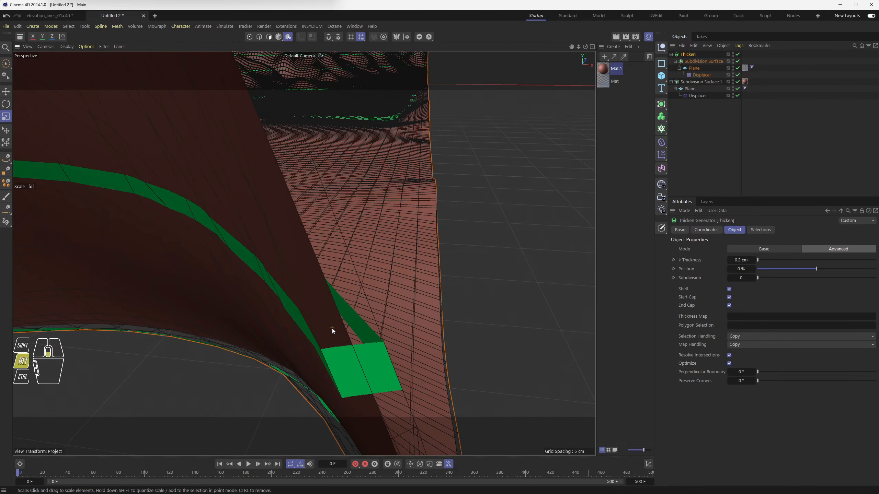
alt+scroll(338, 328, down, 4)
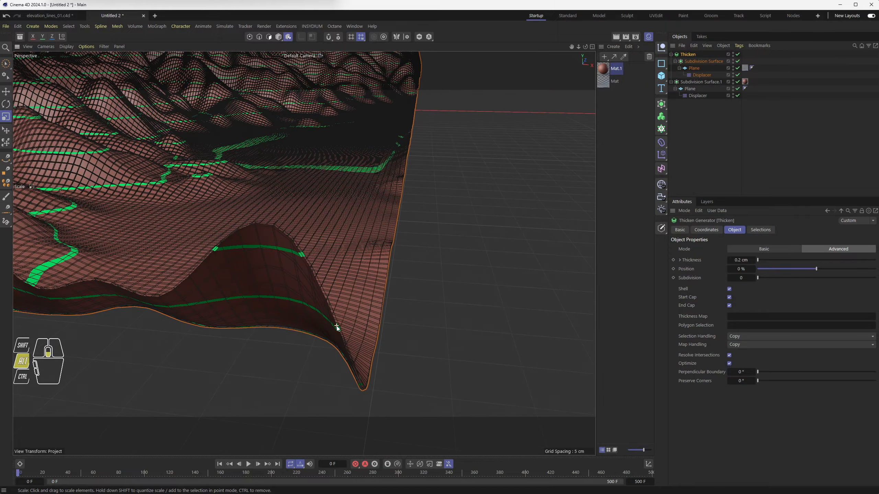
alt+drag(338, 328, 319, 318)
mouse_move(446, 271)
alt+mouse_down()
mouse_move(477, 255)
mouse_move(513, 258)
mouse_move(384, 284)
alt+mouse_up()
alt+scroll(350, 293, up, 3)
alt+scroll(350, 293, up, 6)
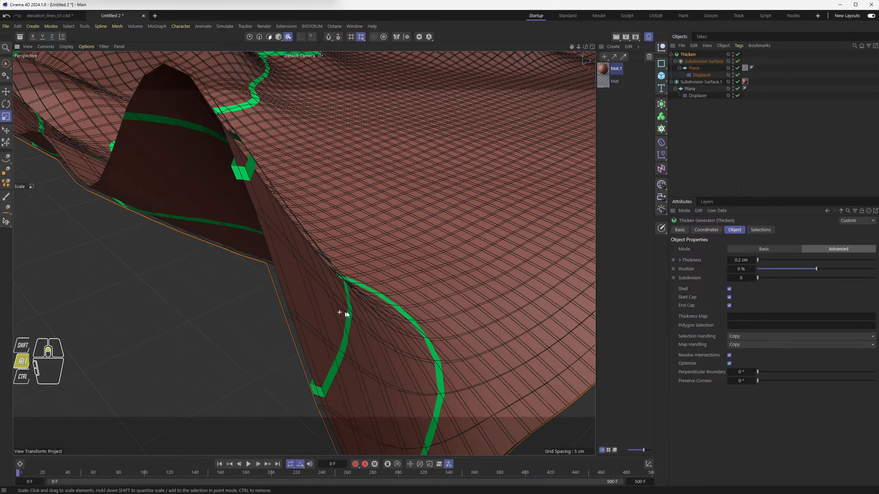
Step: Try a Thicken thickness of 0.1 cm and then 0.05 cm
double_click(742, 260)
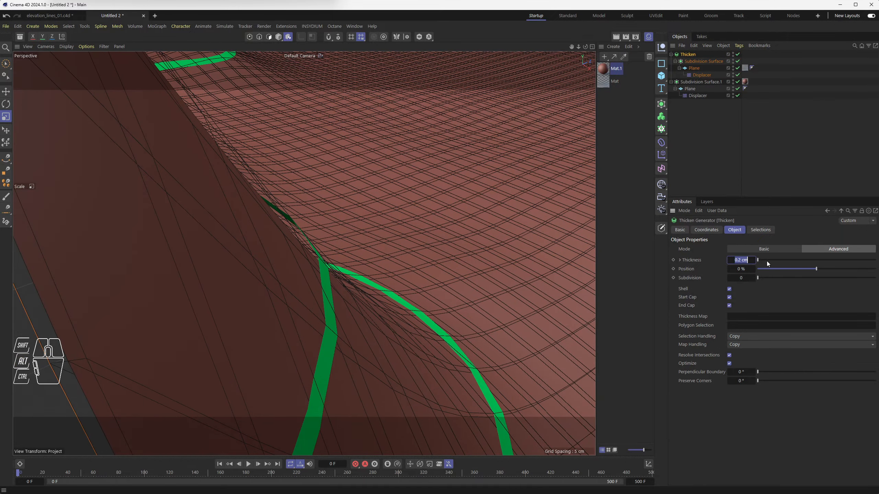
text(.1)
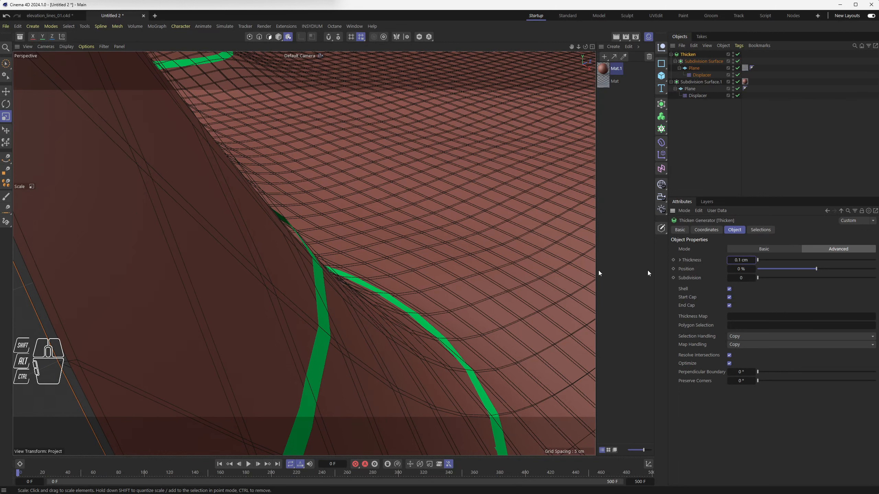
double_click(741, 260)
key(BackSpace)
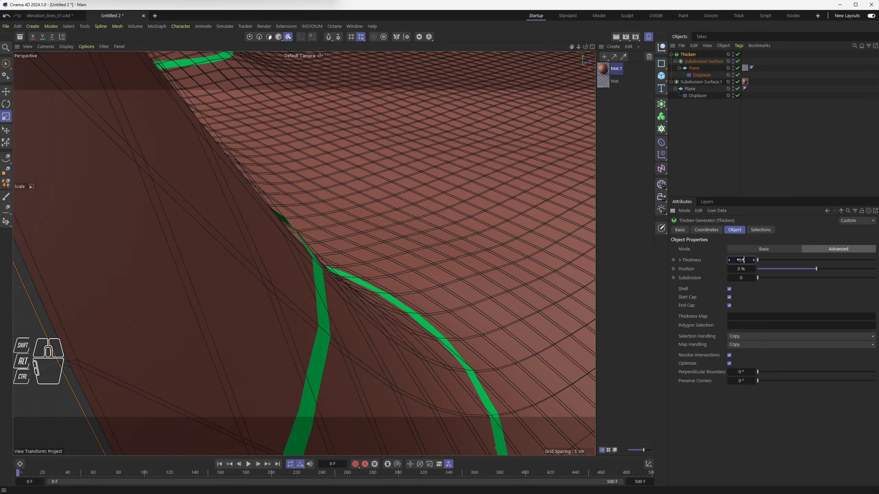
scroll(352, 288, down, 8)
alt+drag(398, 265, 346, 291)
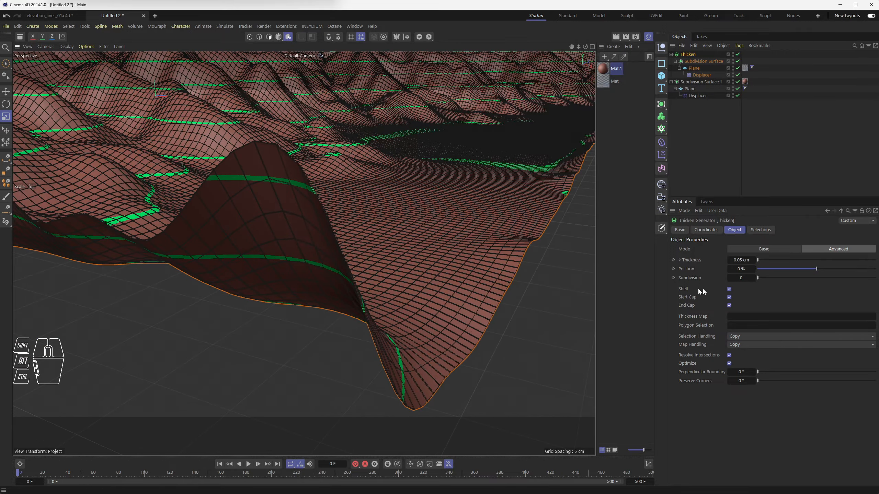
Step: Turn off the Thicken generator's Start Cap and inspect the lines on both sides of the terrain
click(729, 297)
click(729, 298)
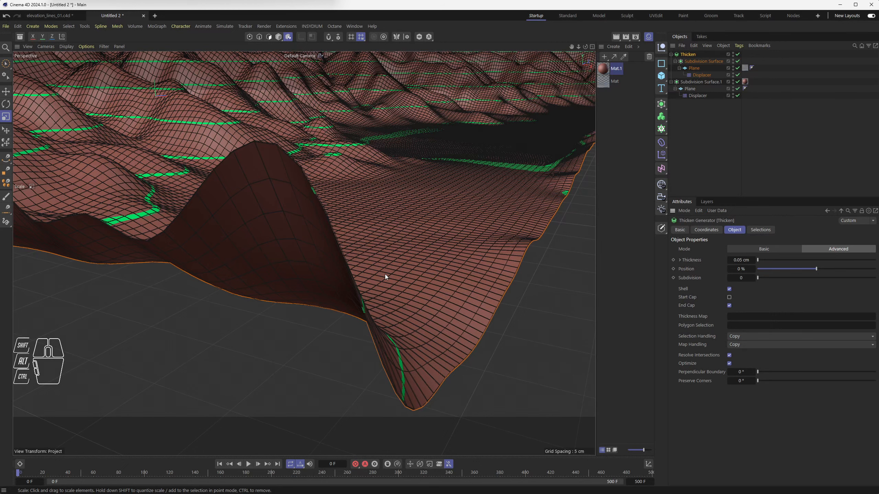
alt+drag(384, 293, 237, 275)
scroll(263, 301, up, 5)
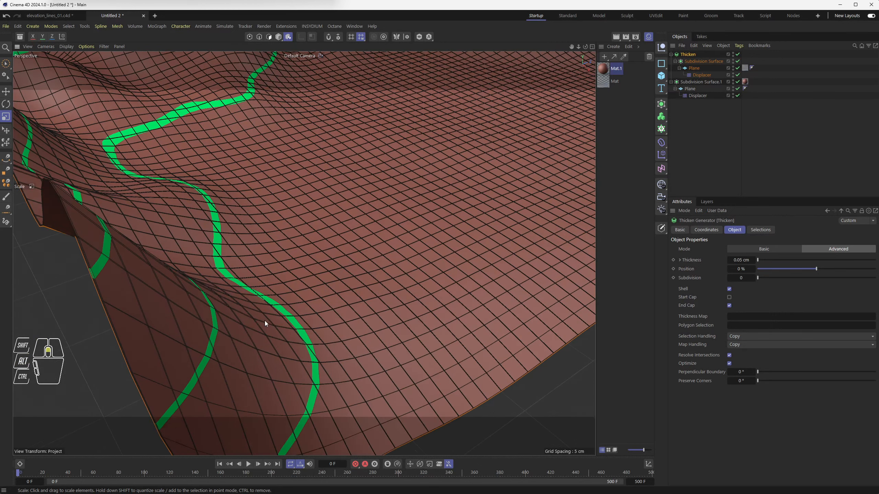
alt+drag(257, 347, 459, 256)
scroll(300, 251, up, 5)
scroll(284, 244, up, 4)
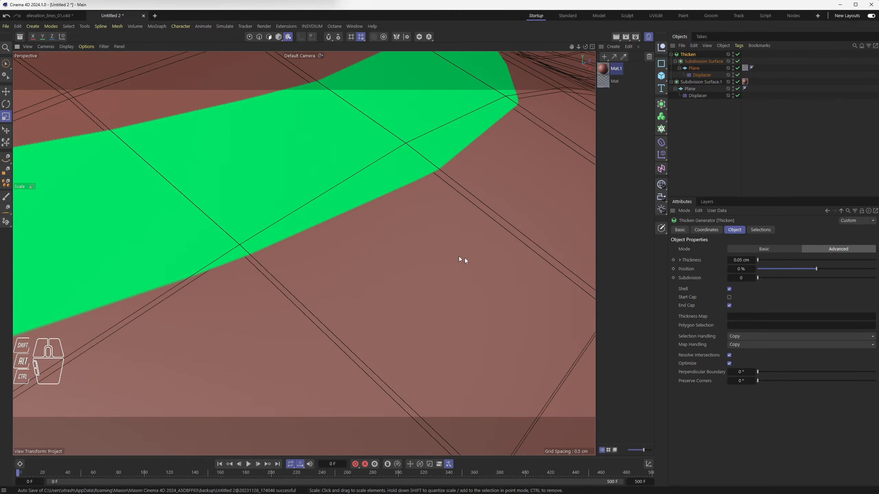
Step: Set the Thicken thickness to 0.02 cm and render a wide view of the terrain
click(738, 260)
click(740, 260)
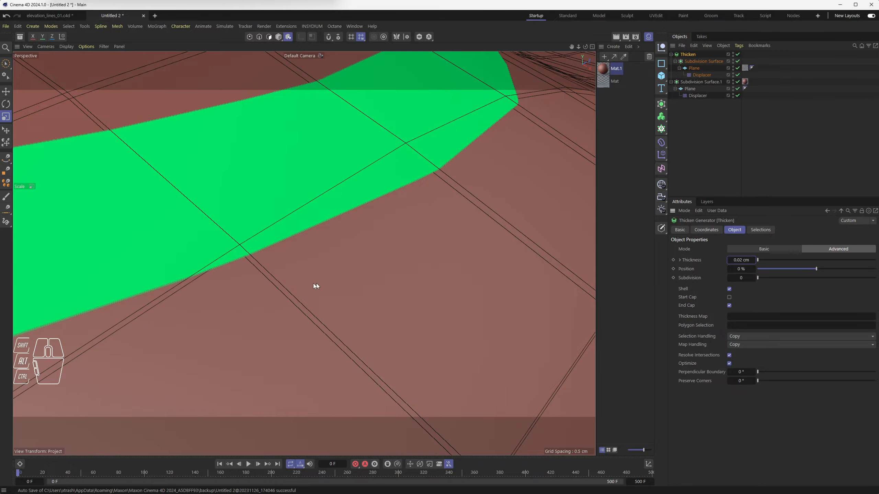
scroll(262, 276, down, 12)
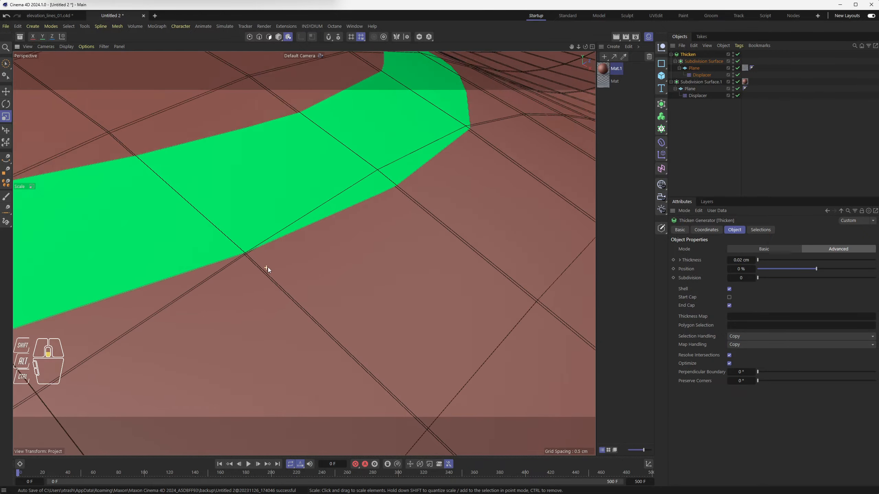
scroll(270, 265, down, 10)
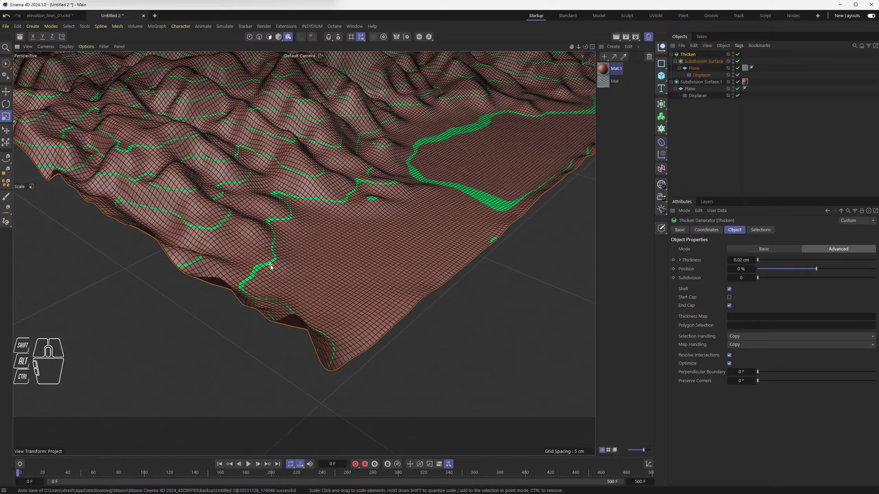
alt+middle_drag(270, 130, 390, 308)
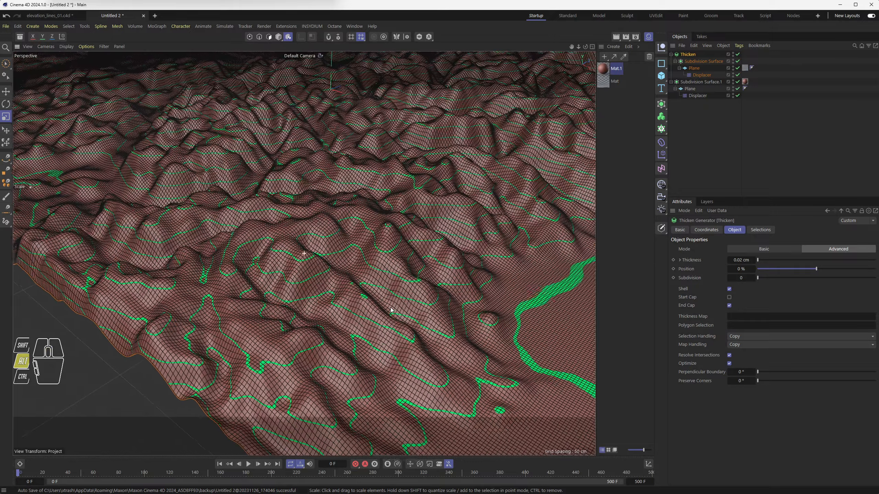
alt+drag(391, 308, 578, 37)
click(617, 38)
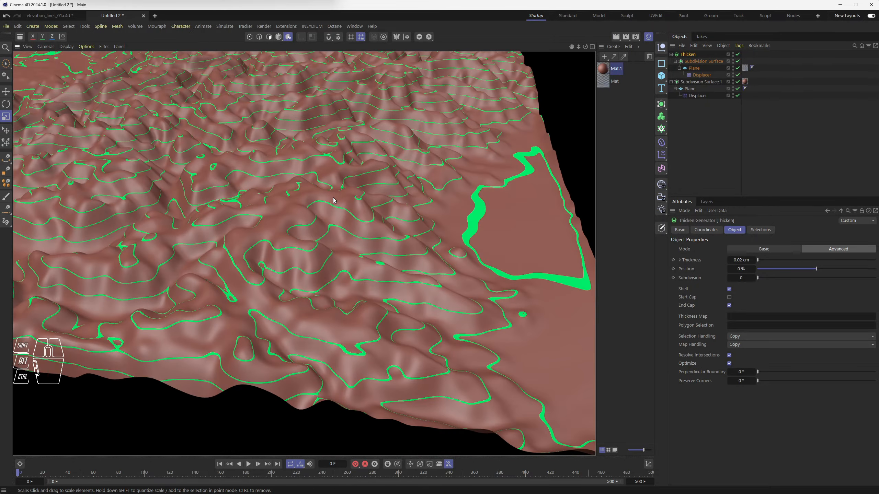
Step: Examine the shape and width of the elevation lines on the flatter areas of the terrain
mouse_move(281, 225)
alt+mouse_down()
mouse_move(367, 279)
mouse_move(256, 256)
mouse_move(310, 308)
mouse_move(279, 304)
mouse_move(284, 320)
mouse_move(278, 307)
alt+mouse_up()
alt+middle_drag(185, 256, 280, 282)
alt+scroll(279, 283, up, 5)
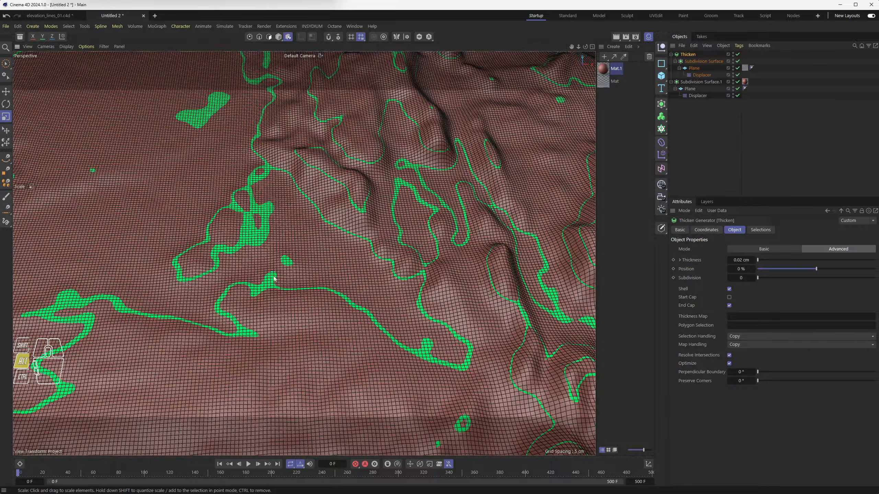
alt+drag(269, 289, 261, 266)
alt+scroll(261, 266, up, 6)
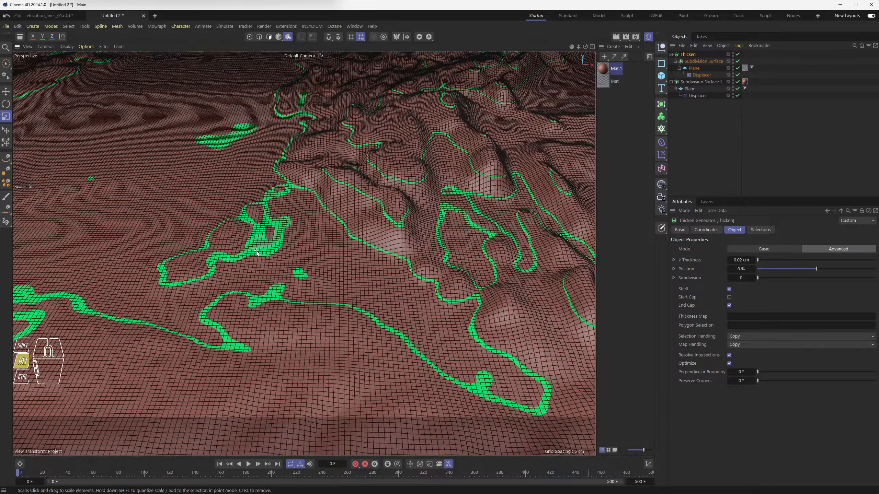
alt+scroll(257, 251, up, 2)
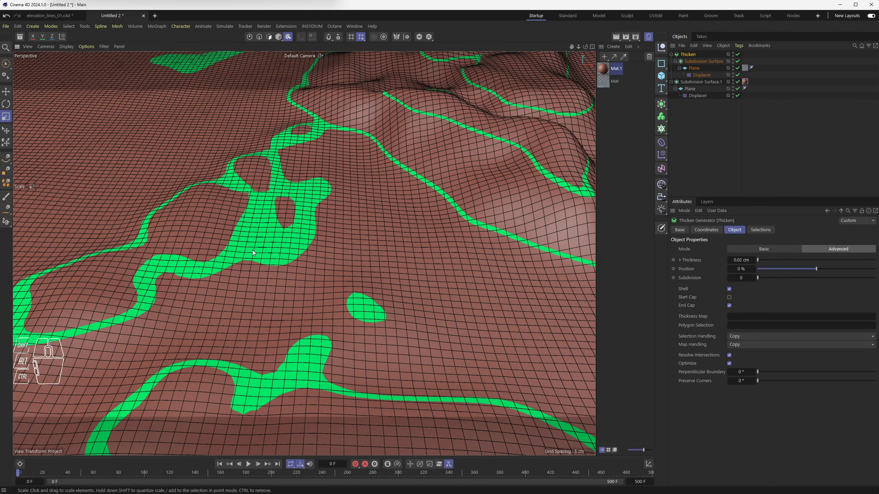
scroll(253, 250, down, 8)
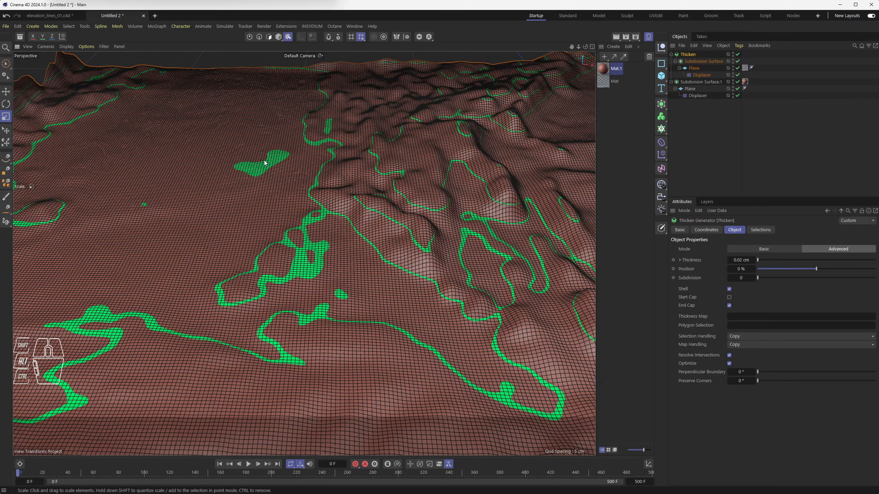
scroll(273, 161, up, 3)
scroll(274, 162, up, 2)
scroll(278, 210, down, 10)
scroll(287, 253, down, 5)
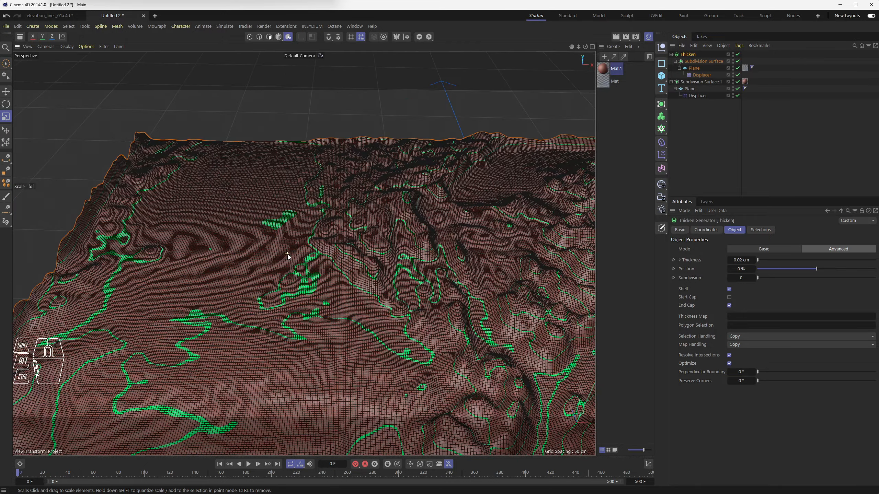
Step: Display the mountainous part of the terrain in Gouraud shading without wireframe lines
alt+middle_drag(302, 274, 149, 131)
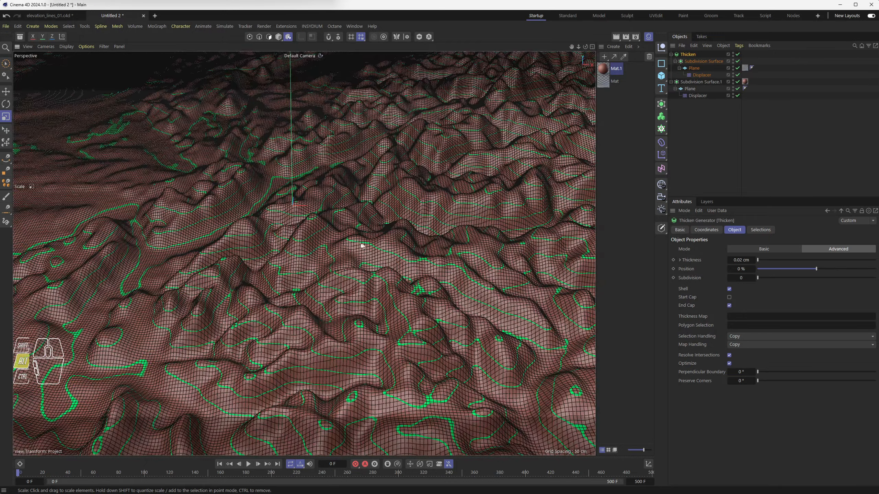
alt+middle_drag(361, 245, 277, 228)
alt+scroll(331, 235, down, 4)
key(n)
key(a)
alt+drag(379, 276, 334, 271)
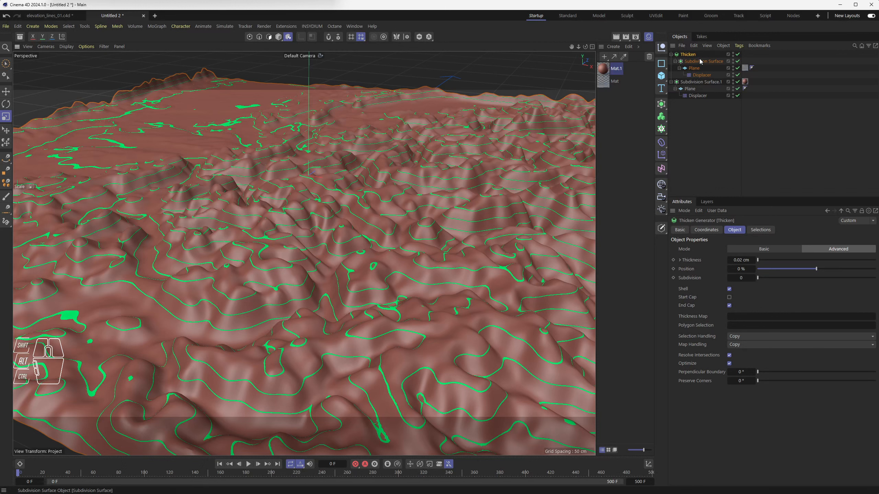
Step: Shift the line material's flat projection vertically over the terrain, first by about 1.4 cm, and again with the Thicken generator disabled
click(745, 68)
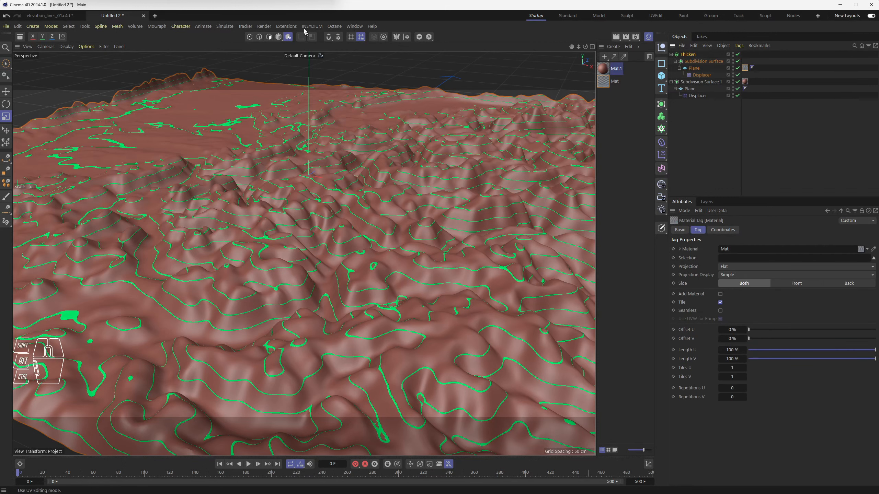
key(e)
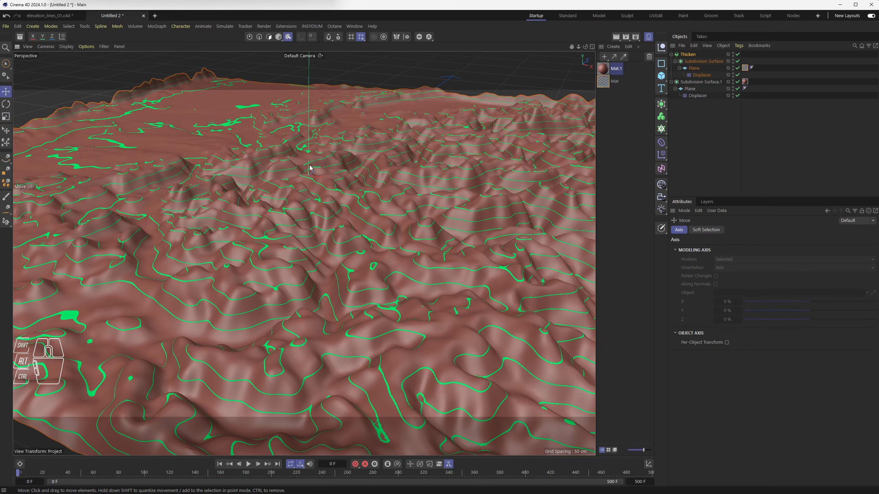
key(z)
scroll(307, 194, down, 5)
alt+middle_drag(118, 291, 305, 302)
scroll(268, 301, up, 2)
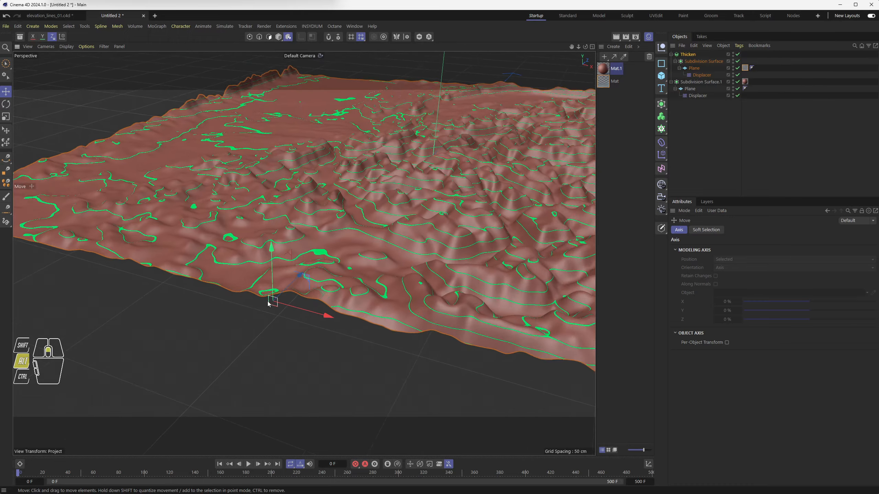
scroll(268, 298, up, 3)
scroll(275, 286, up, 3)
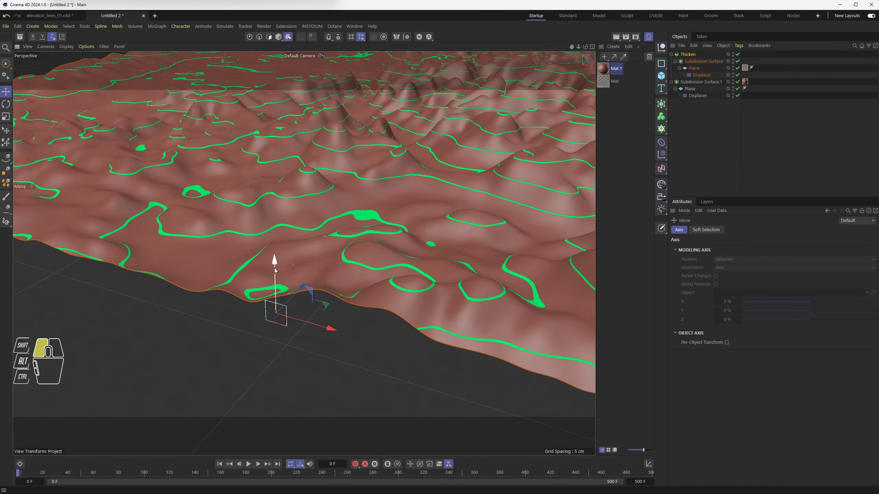
drag(275, 267, 276, 262)
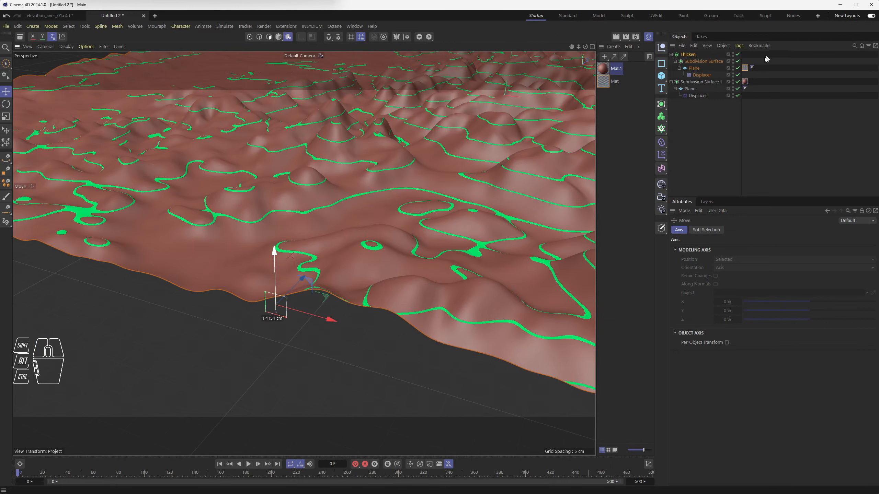
click(738, 54)
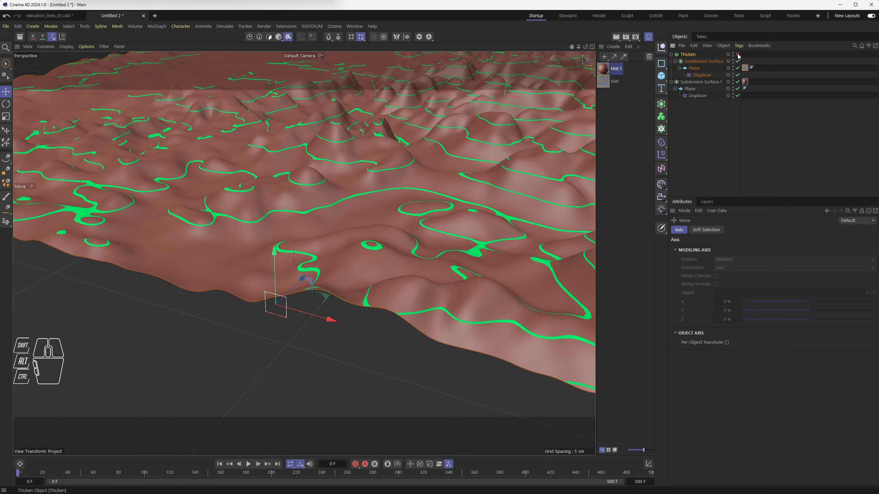
mouse_move(275, 266)
mouse_down()
mouse_move(276, 278)
mouse_move(272, 257)
mouse_up()
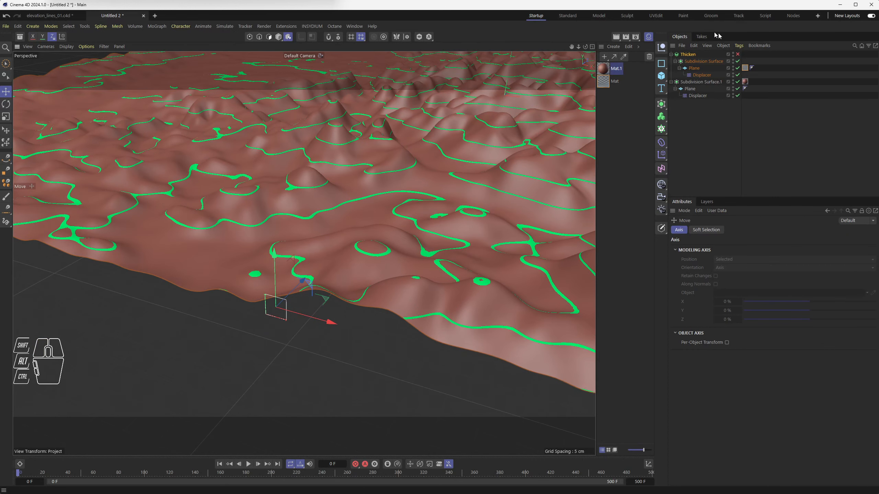
Step: Try stretching the line material's projection by raising Length V to 129 % and 140 %
click(744, 68)
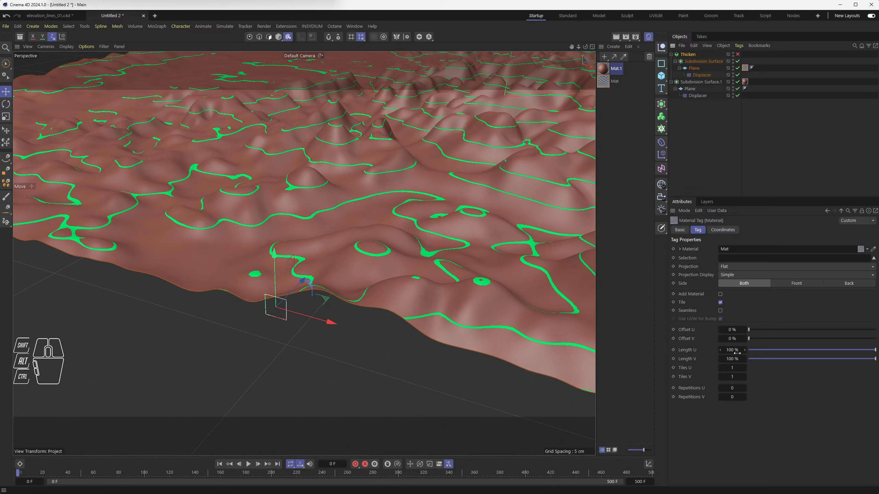
drag(733, 349, 737, 349)
ctrl+drag(732, 349, 741, 359)
scroll(256, 332, up, 5)
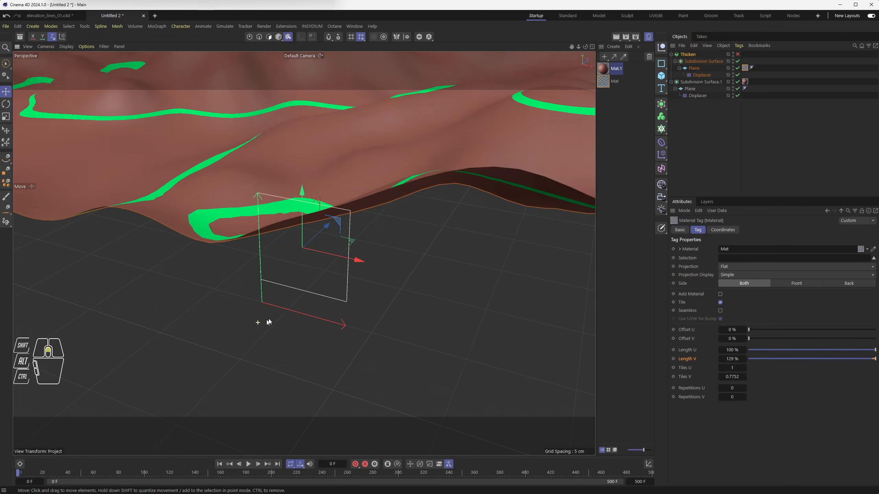
scroll(269, 305, up, 3)
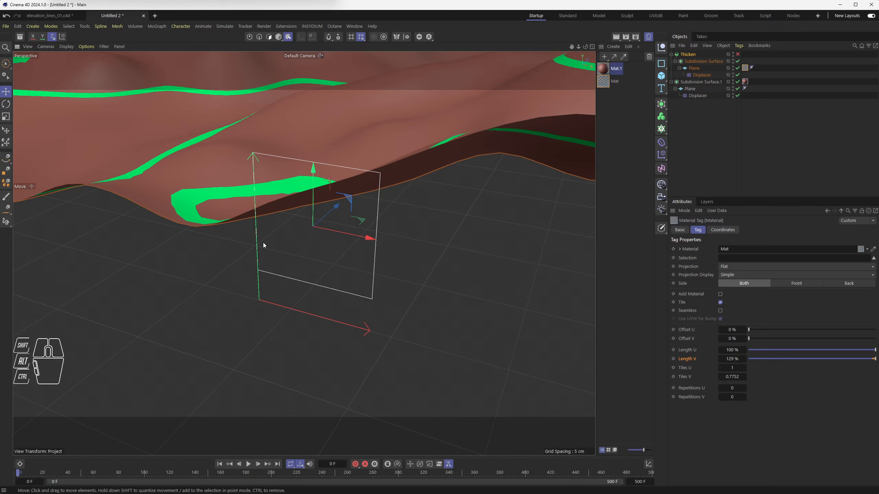
mouse_move(739, 360)
mouse_down()
mouse_move(777, 359)
mouse_move(735, 359)
mouse_move(743, 359)
mouse_up()
scroll(295, 246, down, 10)
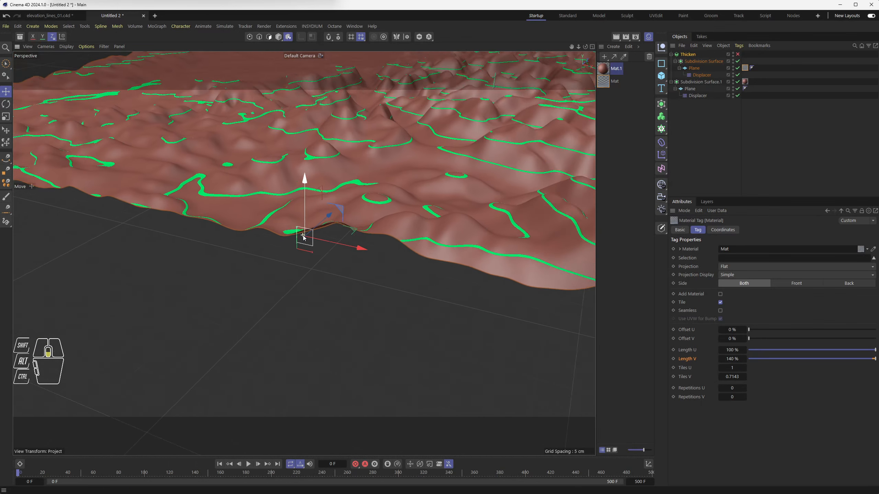
Step: Try denser lines with the material tag's Length V at 81 % and 10 %, and restore it to 100 %
scroll(304, 237, down, 8)
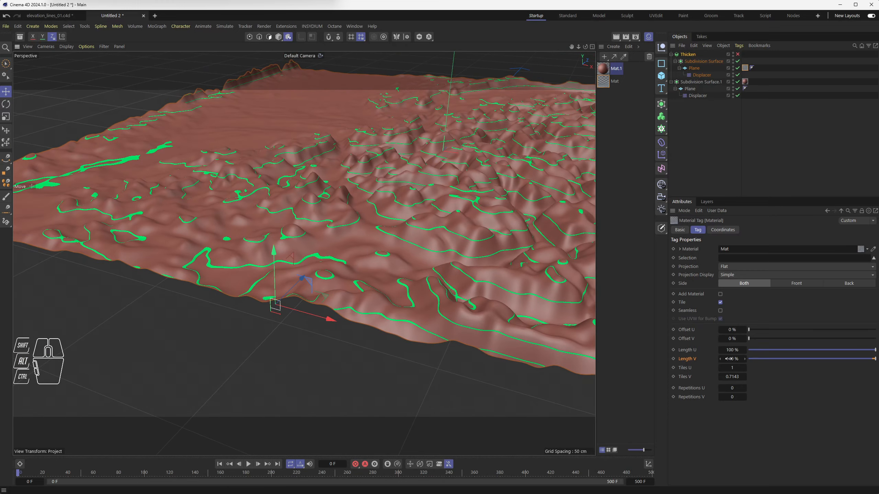
drag(728, 359, 702, 362)
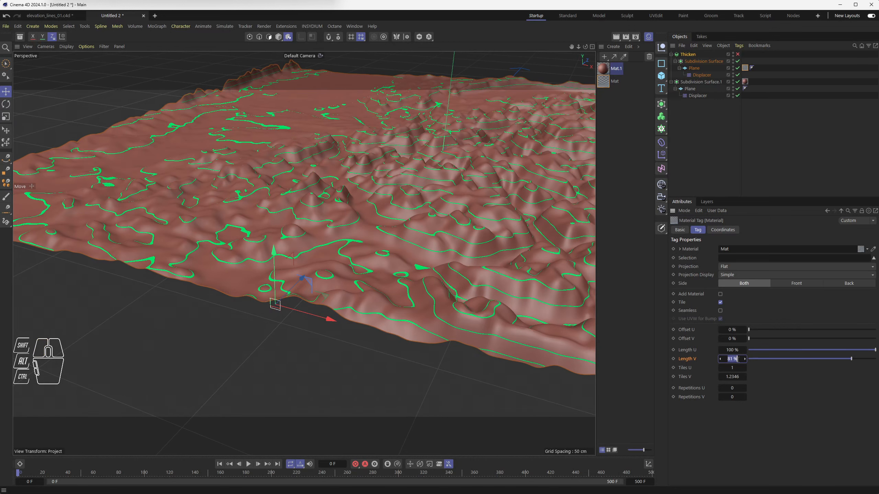
key(Return)
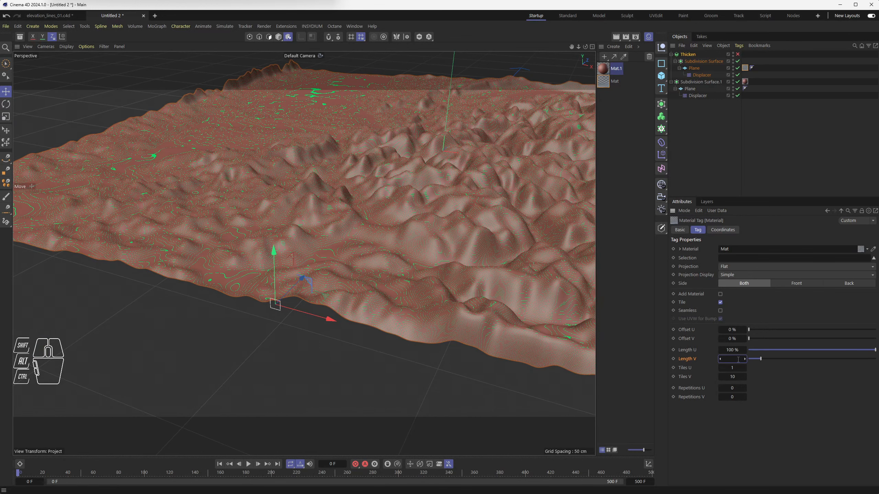
key(Return)
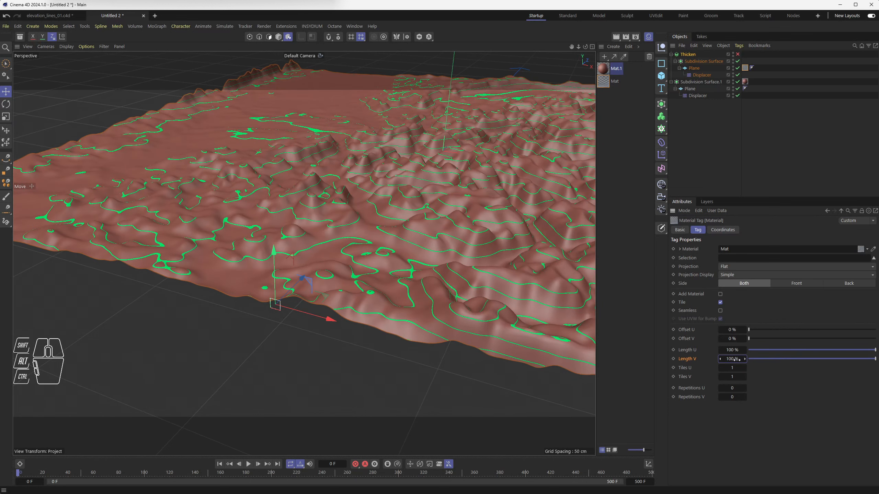
Step: Try a Tiles V value of about 1.44 on the line material tag and reset Length V to 100 %
drag(732, 378, 763, 366)
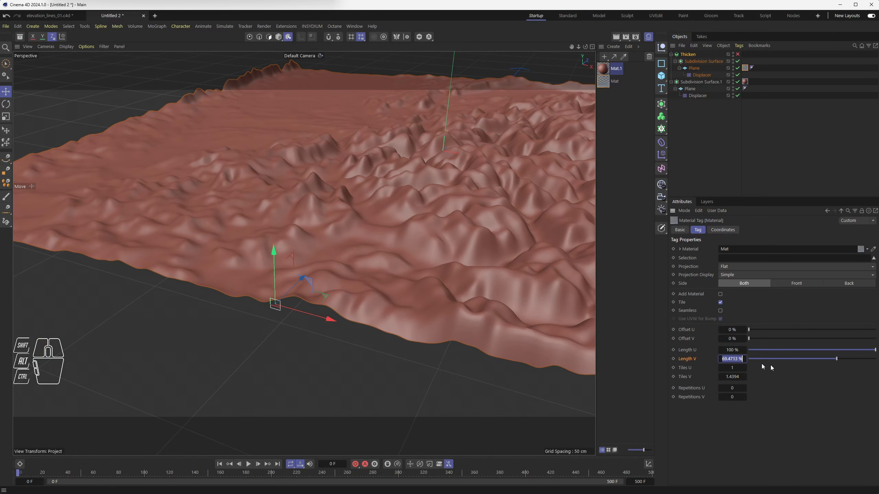
text(100)
key(Return)
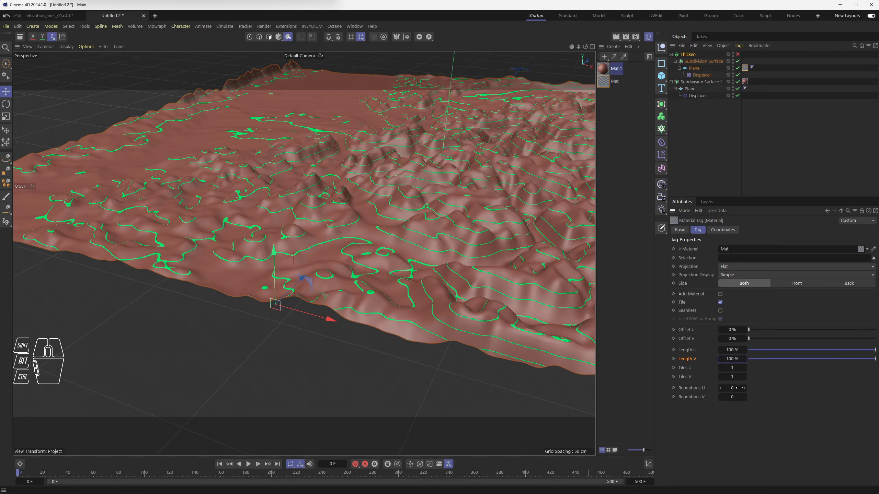
Step: Try limited U and V repetitions with the projection moved along X, reset both to 0, and switch Tile off and back on
drag(735, 401, 744, 401)
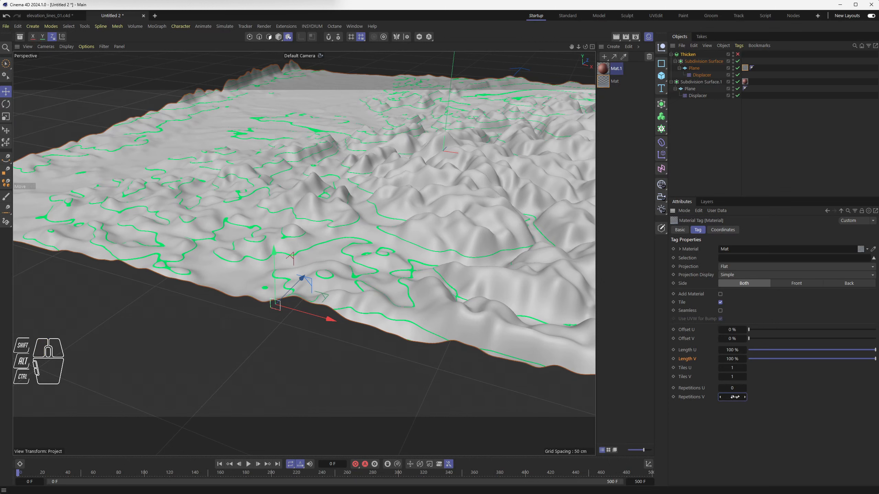
drag(732, 388, 752, 388)
drag(322, 319, 163, 321)
drag(730, 388, 706, 389)
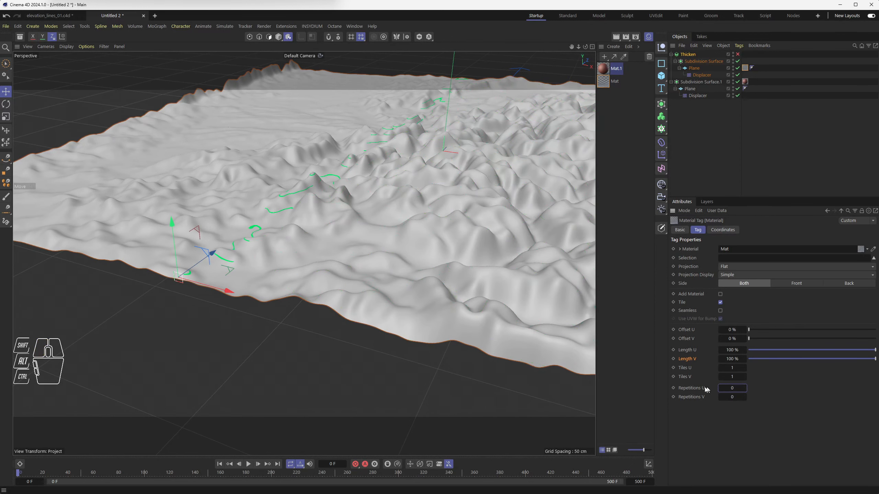
click(721, 303)
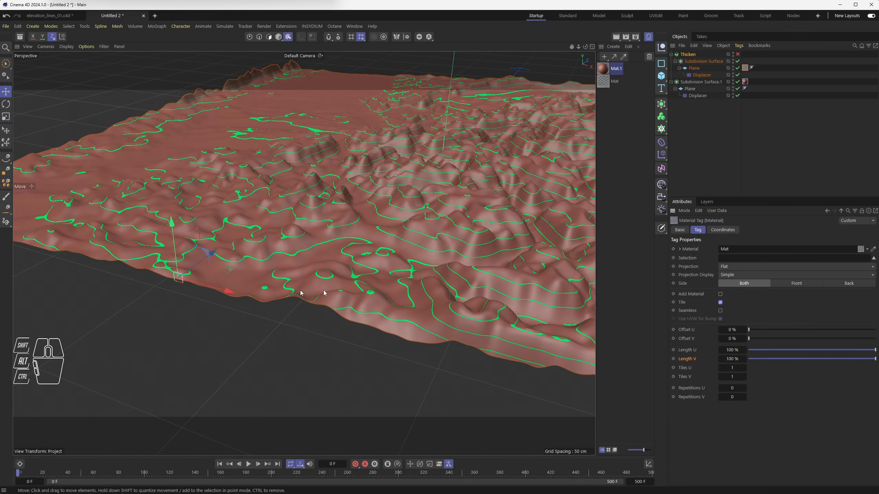
click(721, 302)
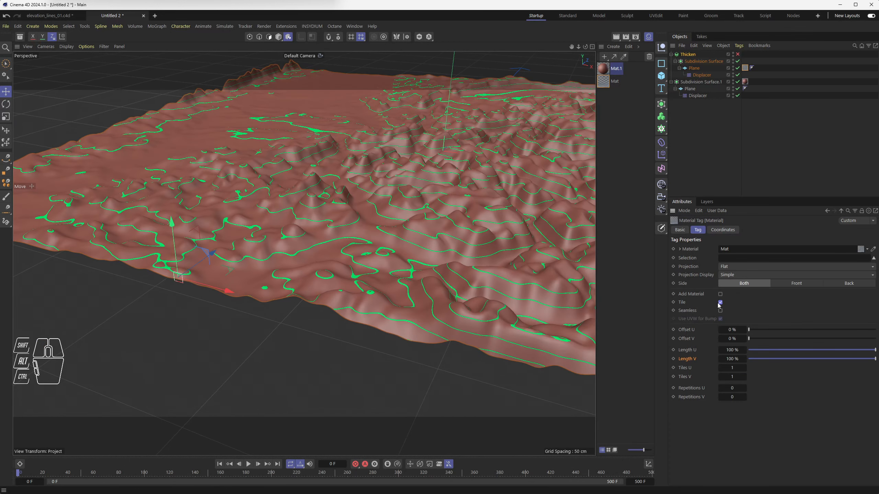
Step: Move the line projection back along X and upward, and scale it down uniformly for closer elevation lines
drag(217, 292, 277, 308)
drag(235, 274, 236, 246)
key(r)
key(t)
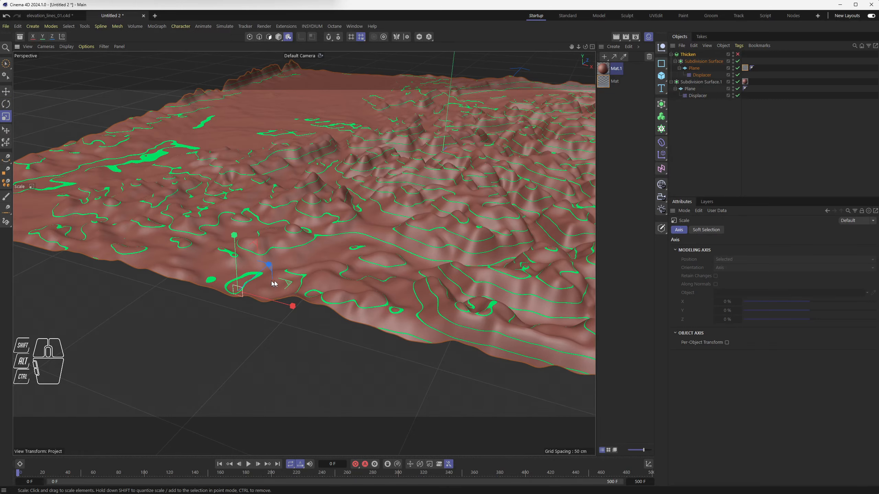
drag(248, 294, 151, 294)
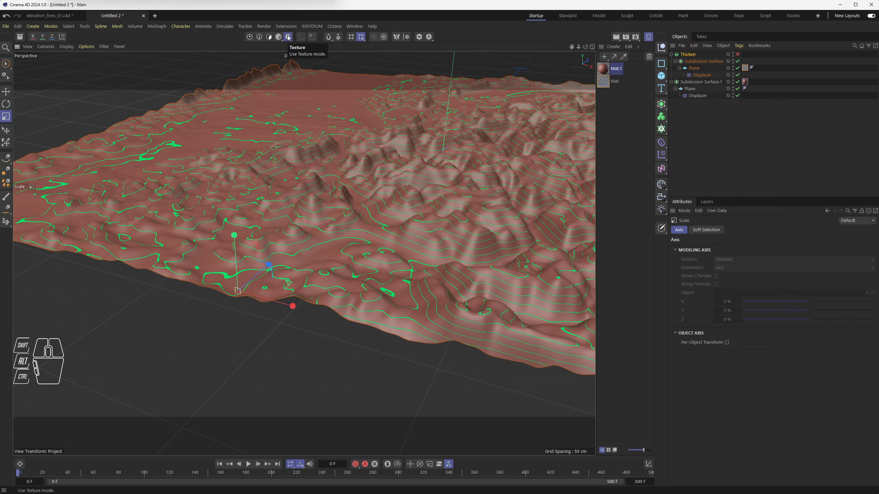
Step: Keep the line material tag's projection on Flat and inspect the lines' heights from the side of the terrain
click(745, 68)
click(732, 270)
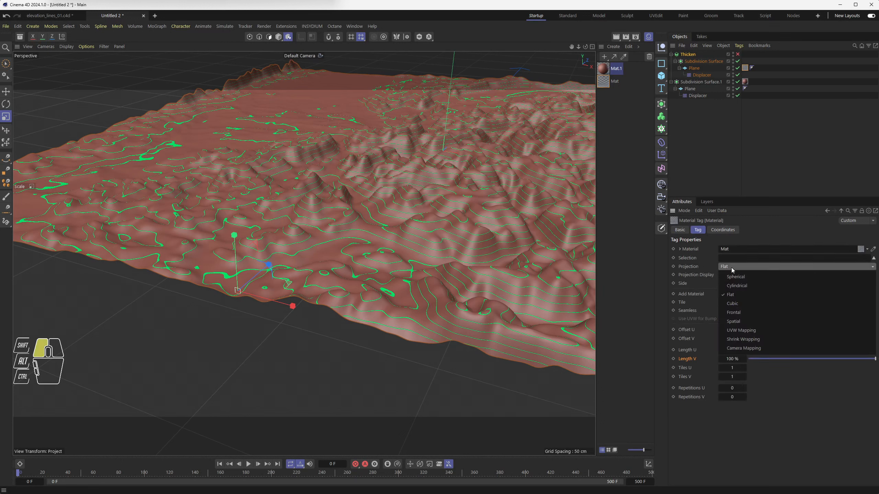
click(735, 295)
scroll(247, 292, up, 6)
alt+drag(245, 335, 273, 292)
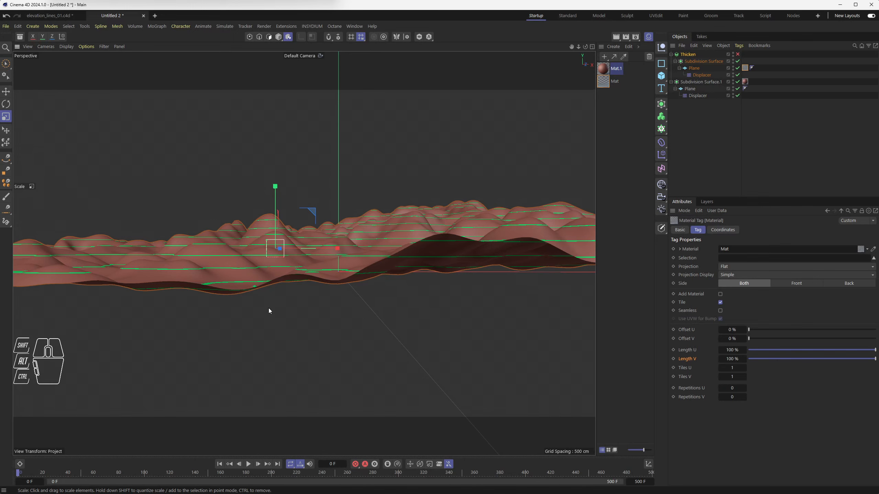
alt+drag(356, 278, 392, 308)
Step: Recolour the line material blue with a hue of 198° and check its Alpha channel settings
click(605, 83)
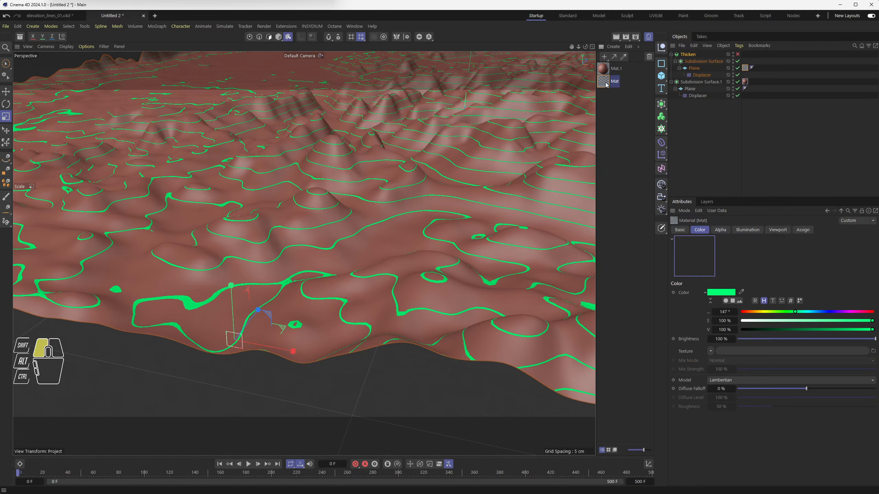
double_click(606, 83)
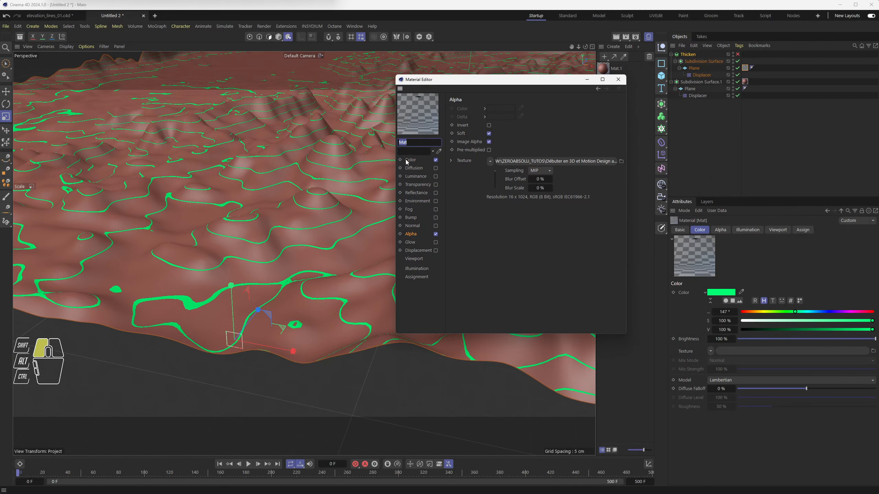
click(408, 160)
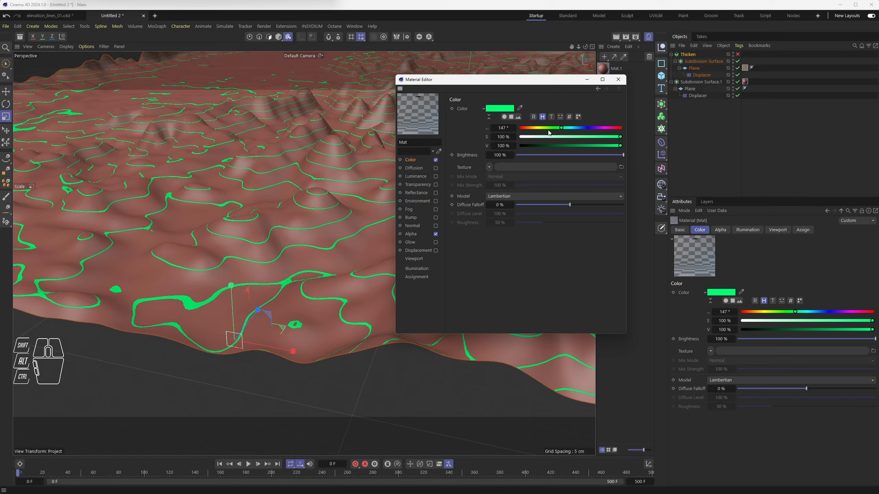
drag(548, 130, 575, 131)
click(410, 234)
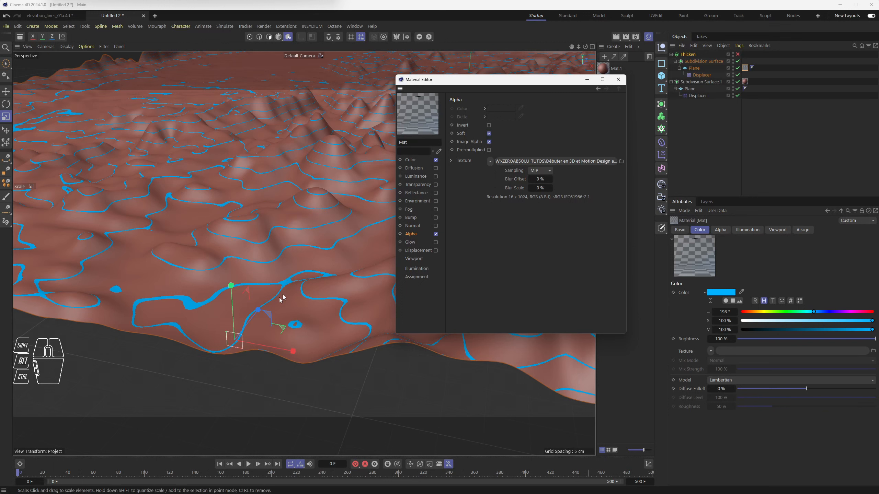
click(618, 80)
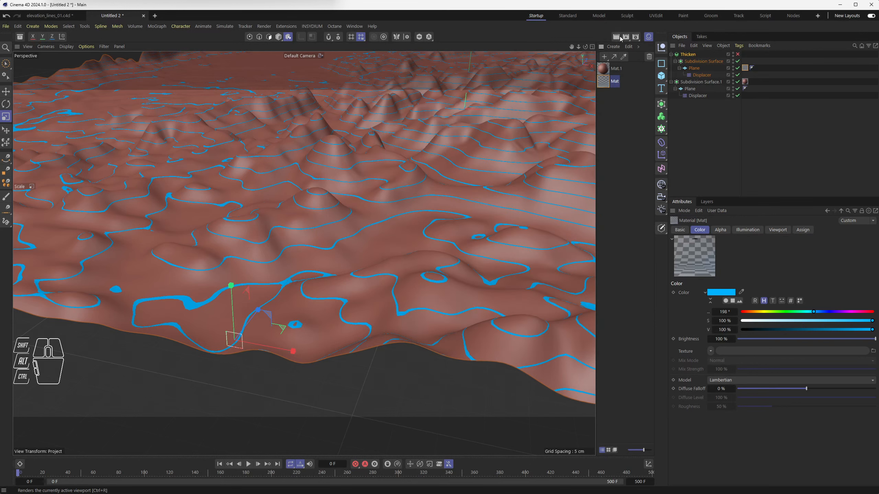
Step: Render the view before and after re-enabling the Thicken generator, and examine the thickened lines up close
key(ctrl+r)
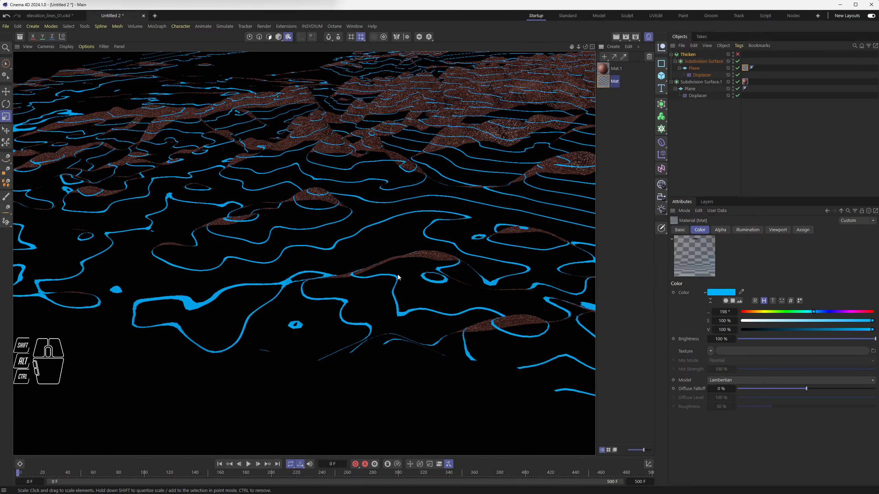
click(737, 54)
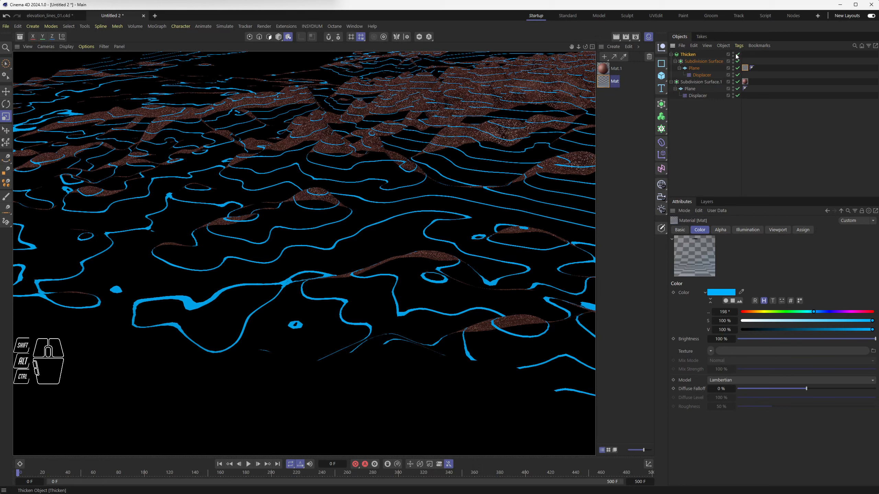
click(618, 37)
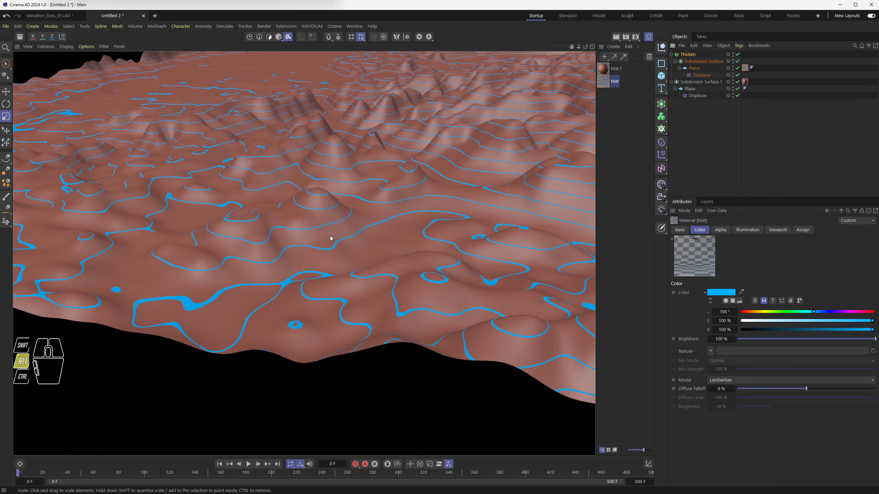
alt+drag(330, 237, 383, 249)
alt+scroll(200, 132, up, 20)
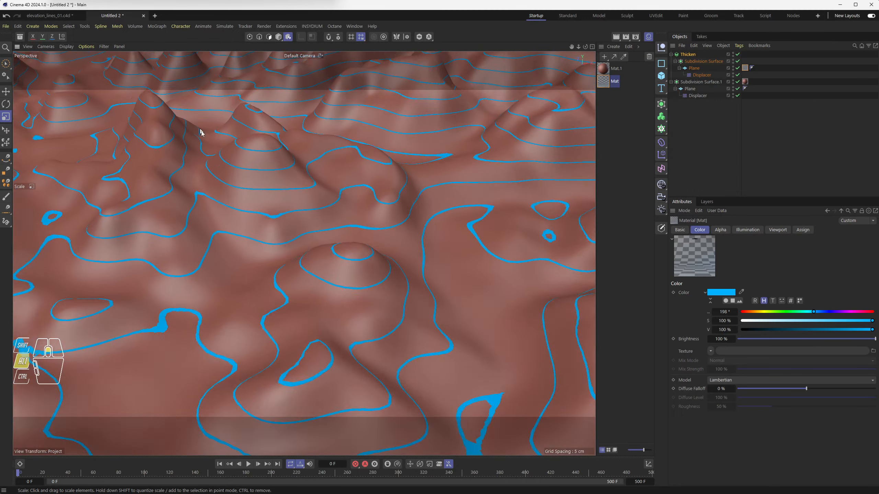
alt+scroll(371, 166, up, 10)
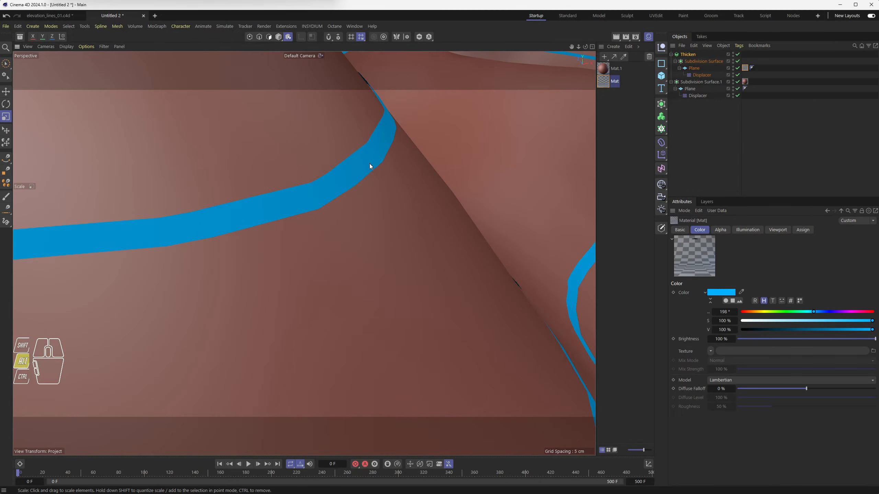
Step: Display the mesh wireframe over the shaded terrain and examine the mesh around the blue lines, close up and from afar
alt+drag(365, 153, 355, 250)
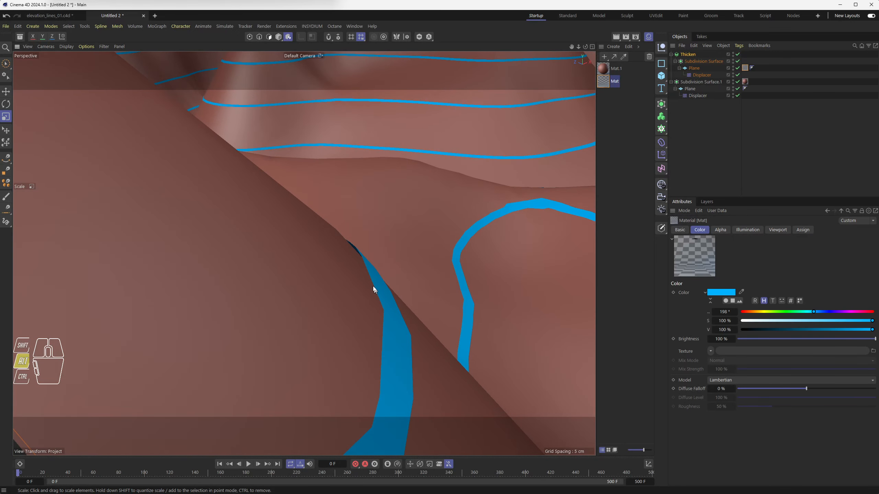
click(66, 46)
click(87, 81)
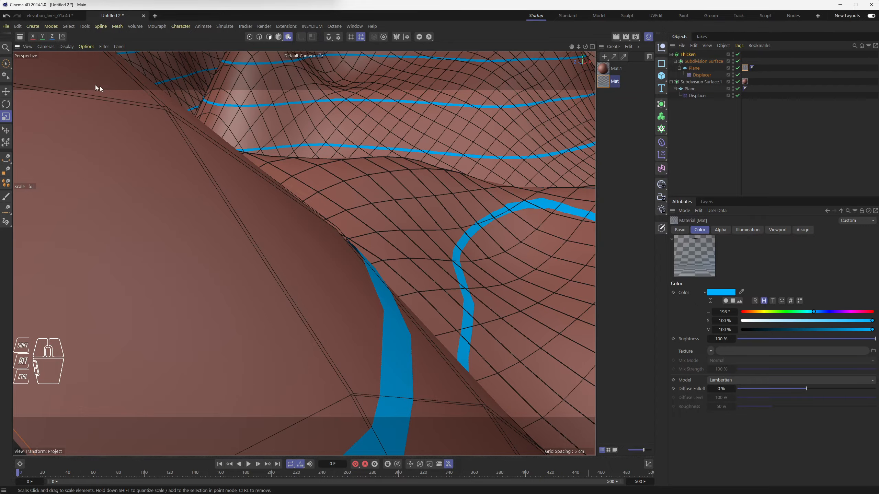
alt+drag(363, 279, 319, 280)
alt+scroll(356, 258, down, 3)
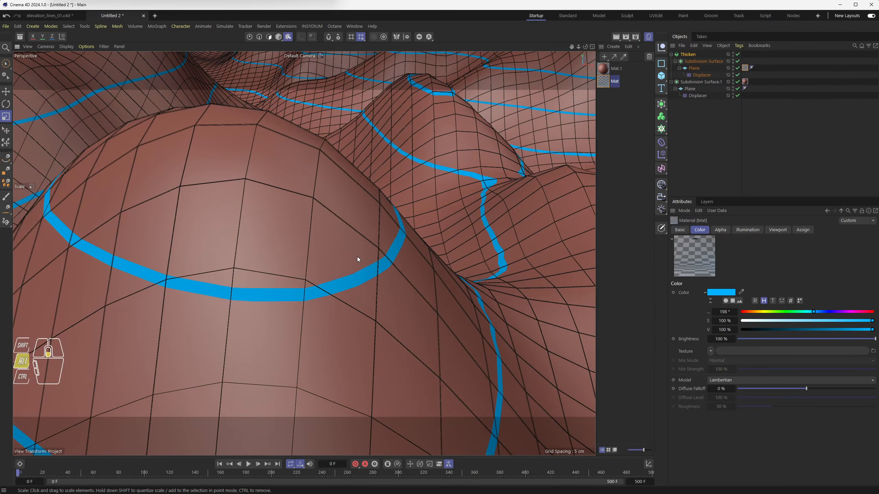
alt+scroll(361, 234, down, 10)
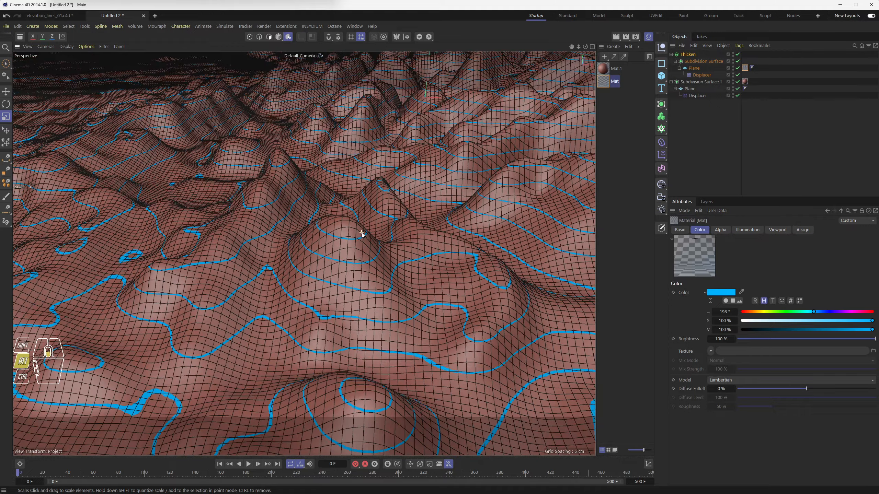
alt+scroll(362, 232, down, 8)
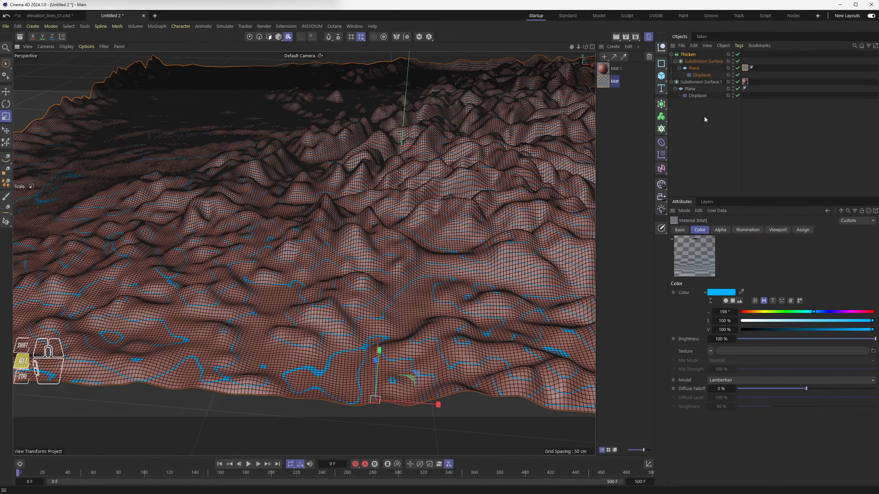
Step: Create an instance of the solid terrain's Plane under Subdivision Surface.1
click(690, 89)
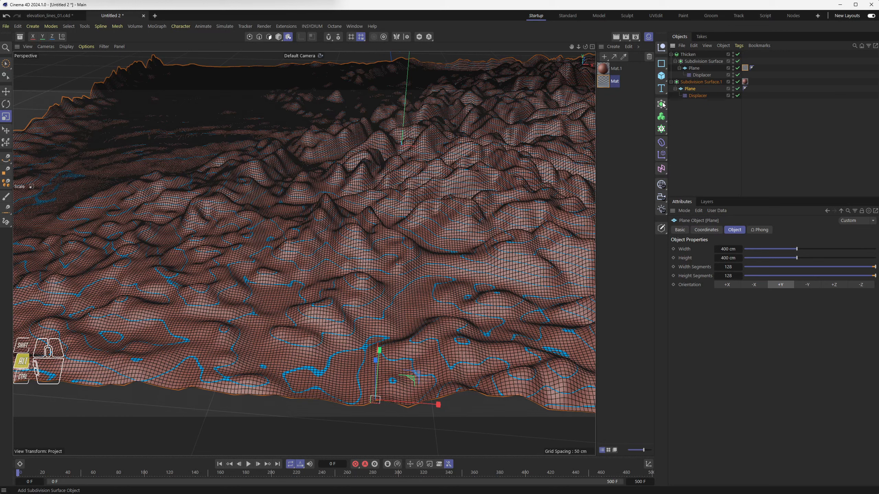
alt+drag(662, 105, 691, 195)
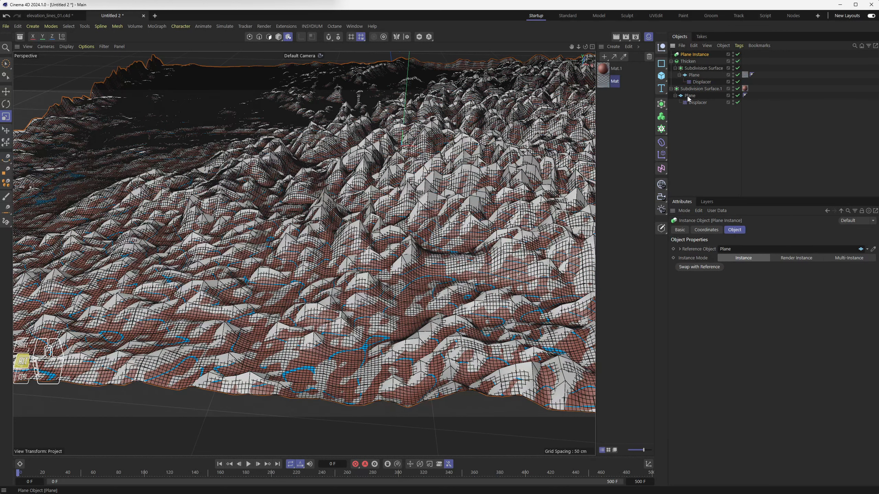
alt+drag(689, 95, 690, 96)
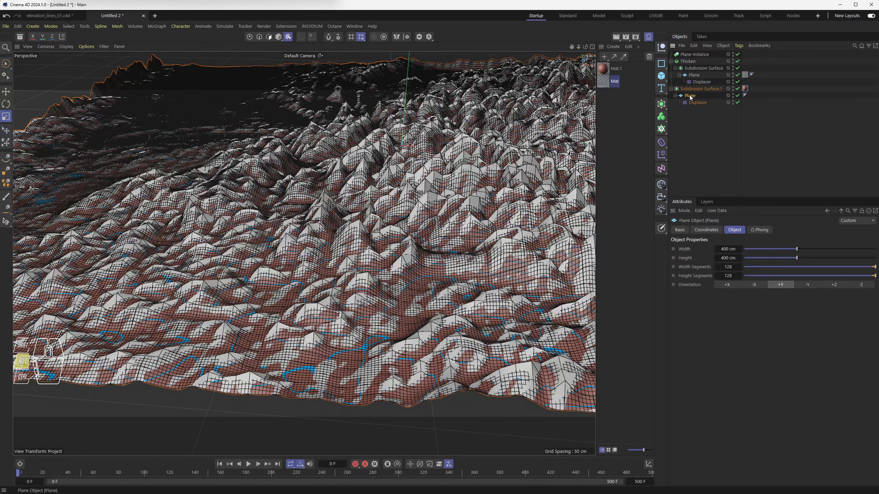
alt+click(695, 54)
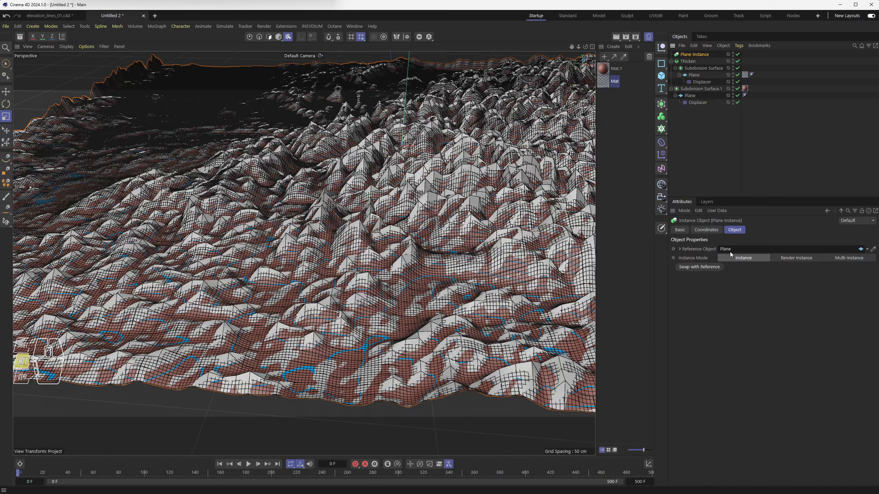
Step: Rename the solid terrain's Plane to PlaneBase and check the instance's reference object
double_click(692, 96)
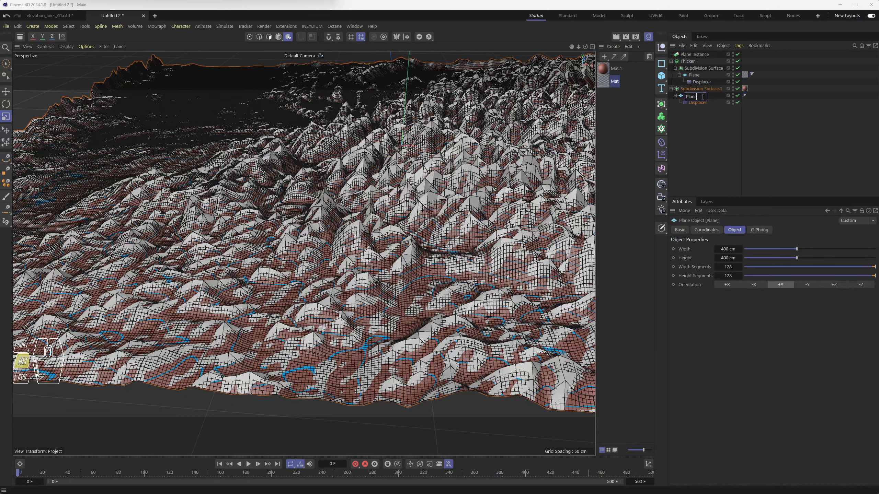
text(PlaneBase)
key(Return)
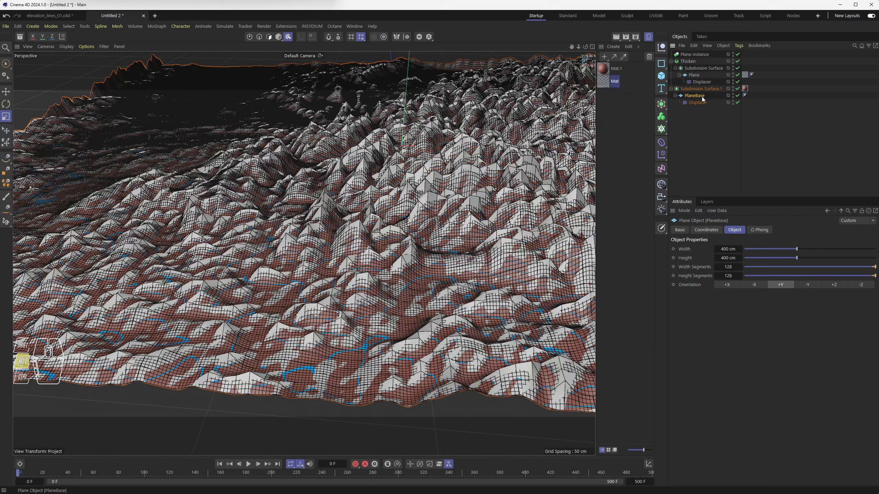
click(692, 54)
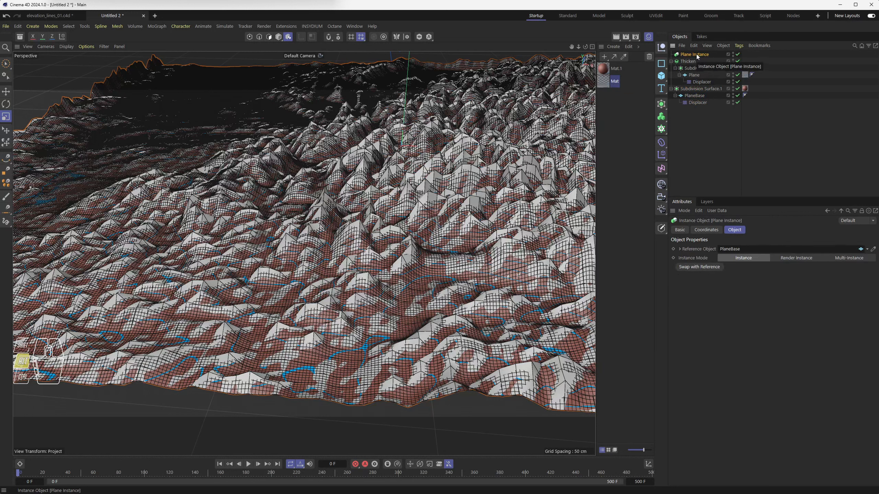
Step: Replace the Plane inside the Thicken's Subdivision Surface with the plane instance, carrying over its line material and Phong tags
mouse_move(697, 56)
mouse_down()
mouse_move(703, 73)
mouse_move(745, 68)
mouse_up()
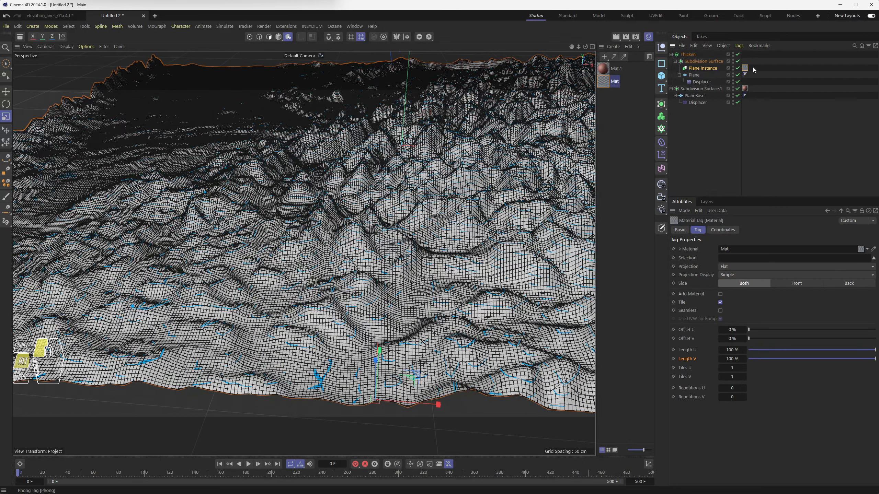
drag(745, 75, 752, 68)
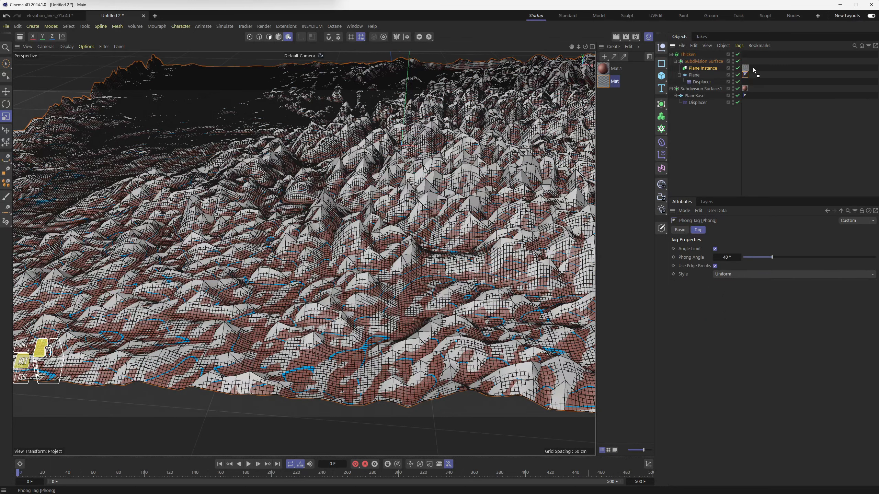
click(694, 75)
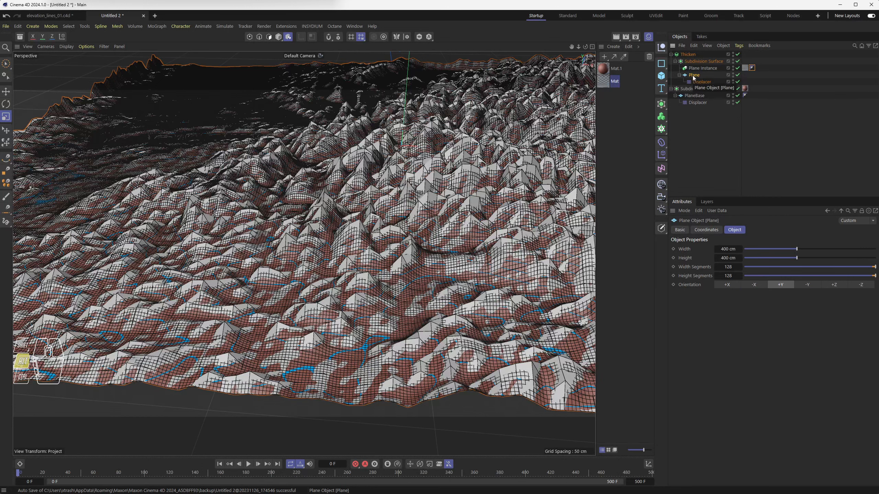
key(Delete)
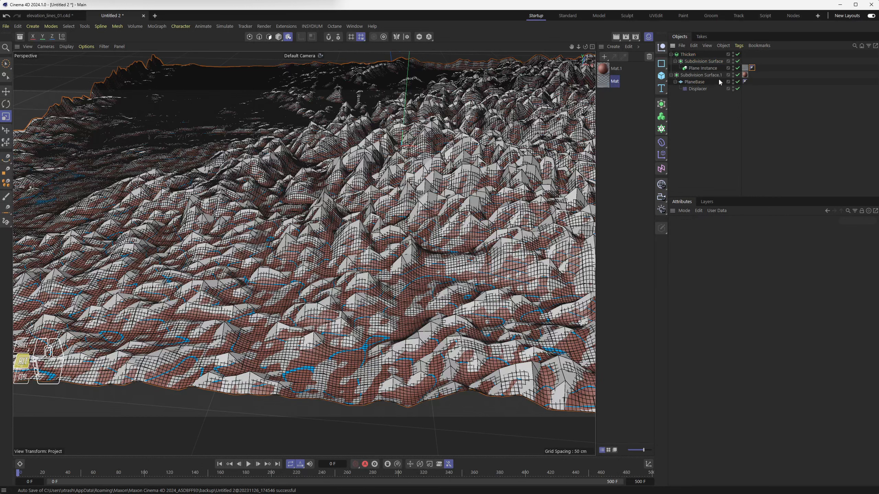
click(699, 69)
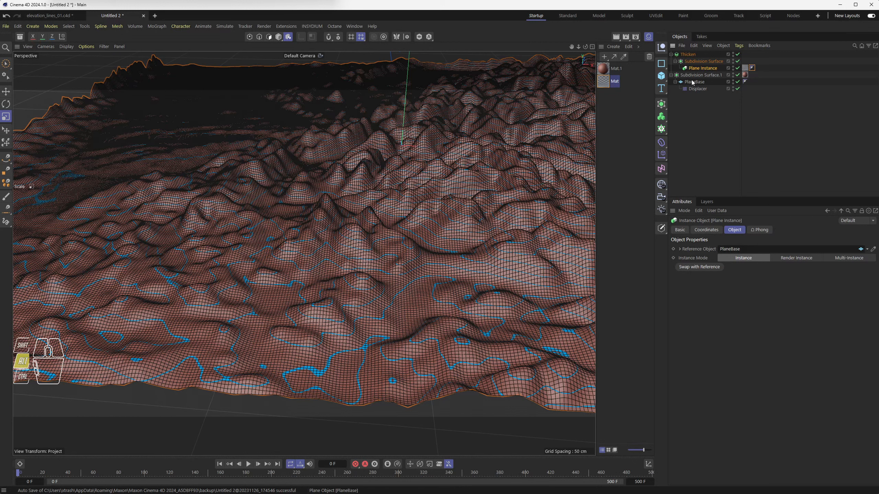
Step: Set the height of PlaneBase's Displacer to 200 cm and check the updated terrain and lines from several angles
click(694, 82)
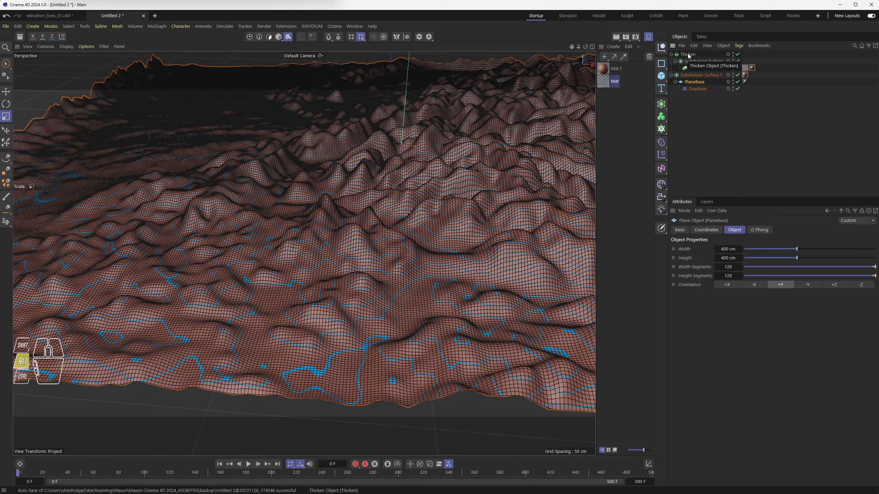
click(697, 85)
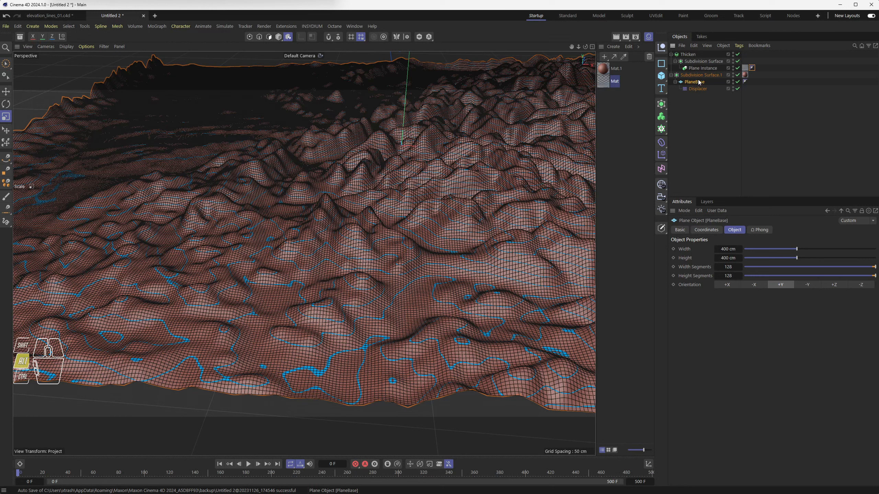
click(706, 112)
click(697, 84)
click(696, 88)
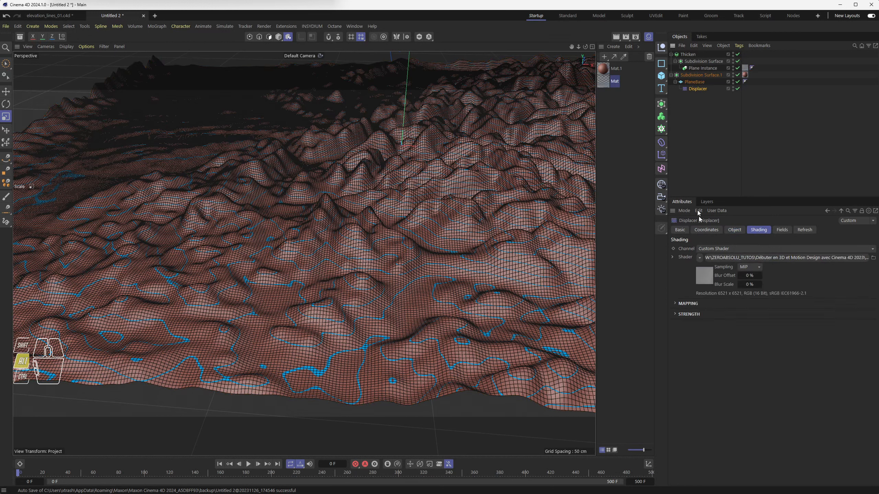
click(734, 230)
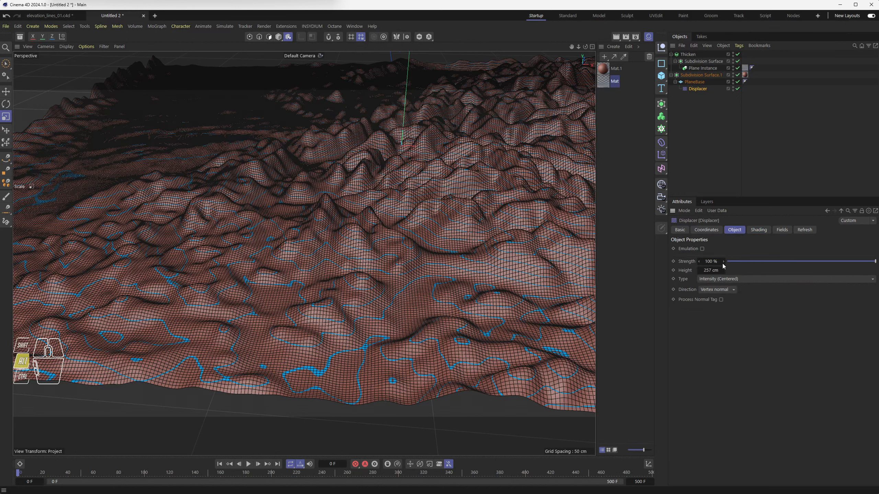
double_click(718, 272)
text(2)
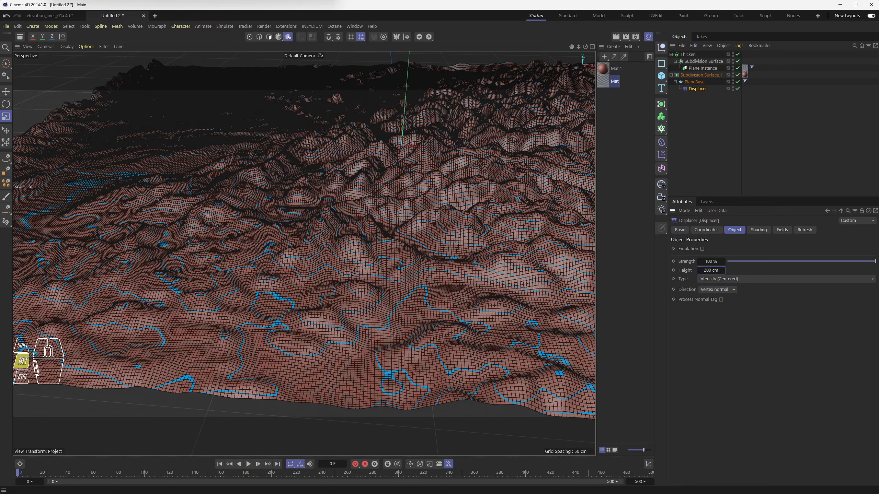
mouse_move(505, 253)
alt+mouse_down()
mouse_move(487, 234)
mouse_move(507, 253)
alt+mouse_up()
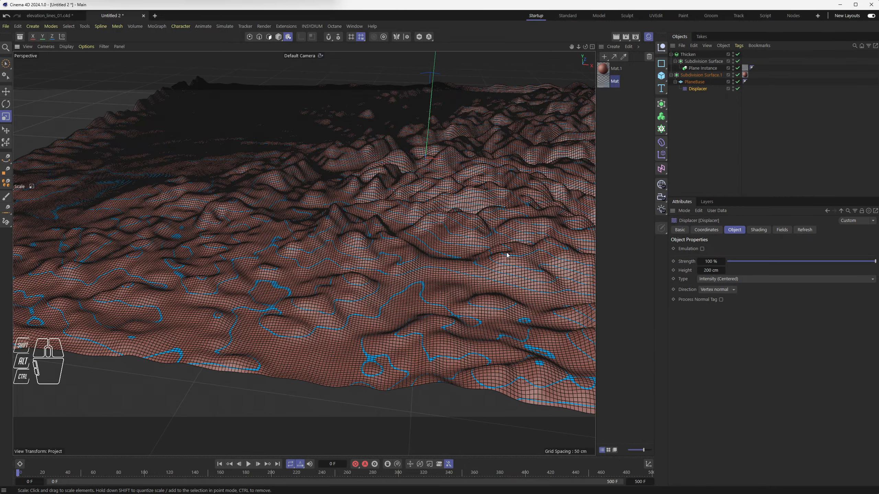
alt+drag(405, 262, 213, 317)
scroll(387, 316, down, 5)
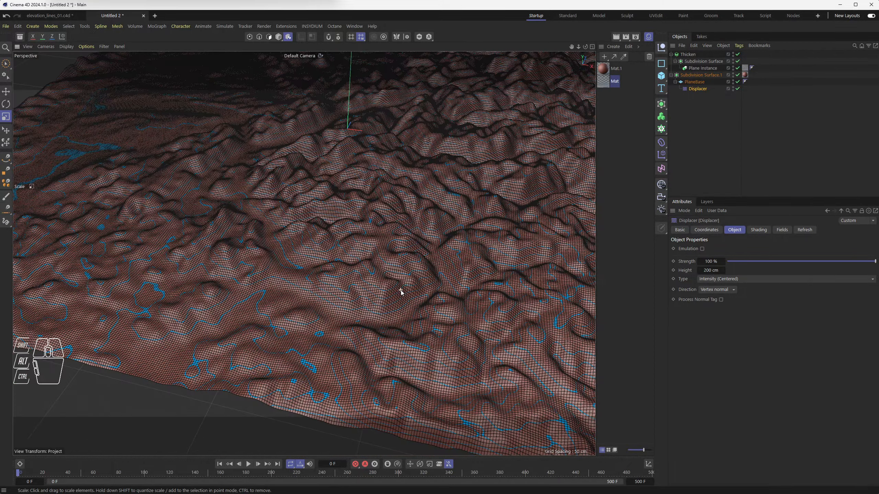
alt+drag(398, 291, 535, 264)
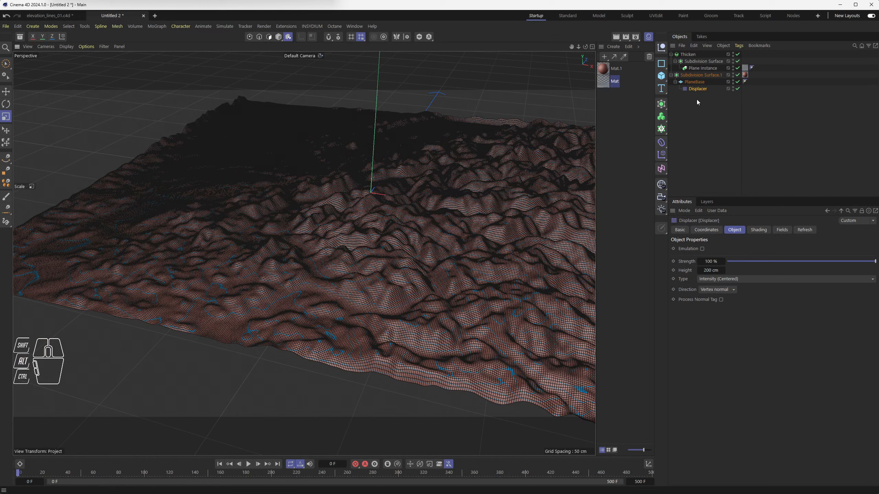
Step: Copy Subdivision Surface.1 with its PlaneBase and Displacer into a new project
click(694, 82)
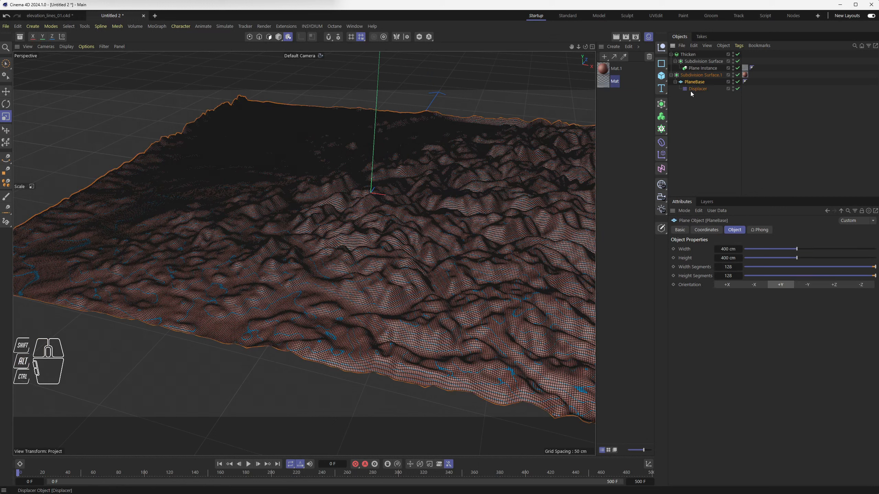
click(703, 114)
click(698, 82)
click(697, 75)
shift+click(697, 89)
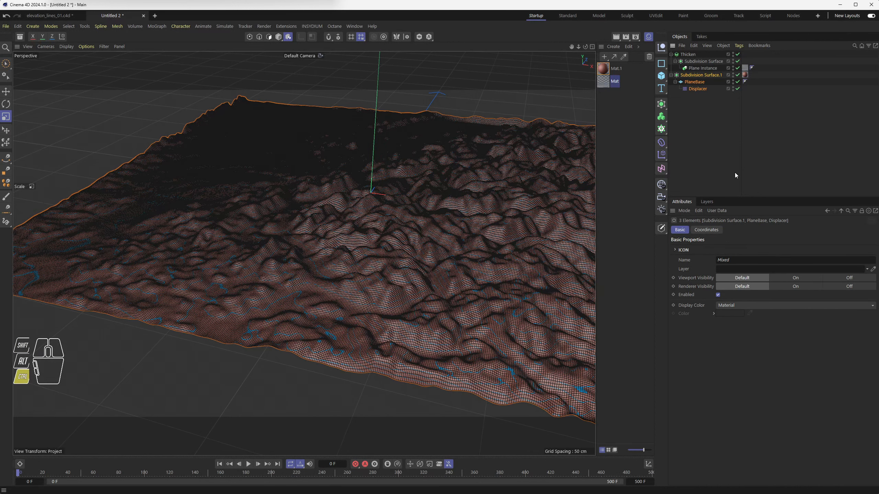
click(155, 16)
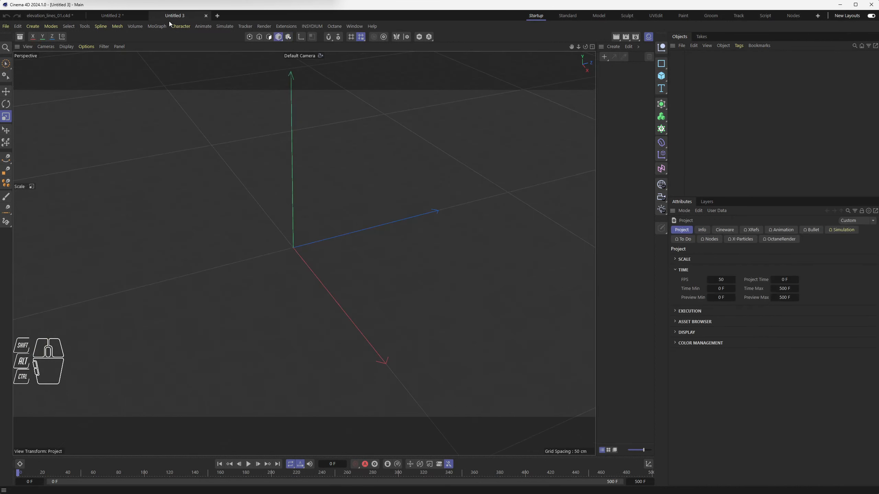
key(ctrl+v)
alt+drag(334, 239, 331, 255)
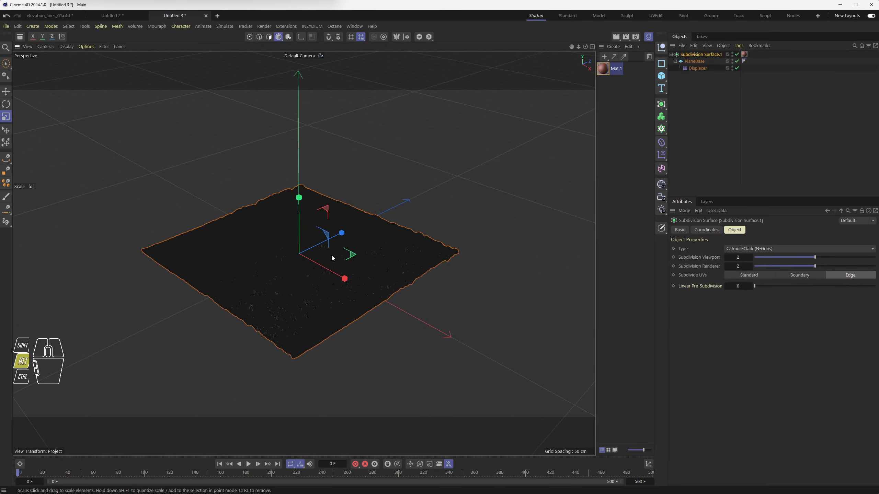
alt+scroll(303, 272, up, 5)
Step: Remove the Mat.1 material tag from the copied terrain and inspect the bare surface from a low angle
click(622, 91)
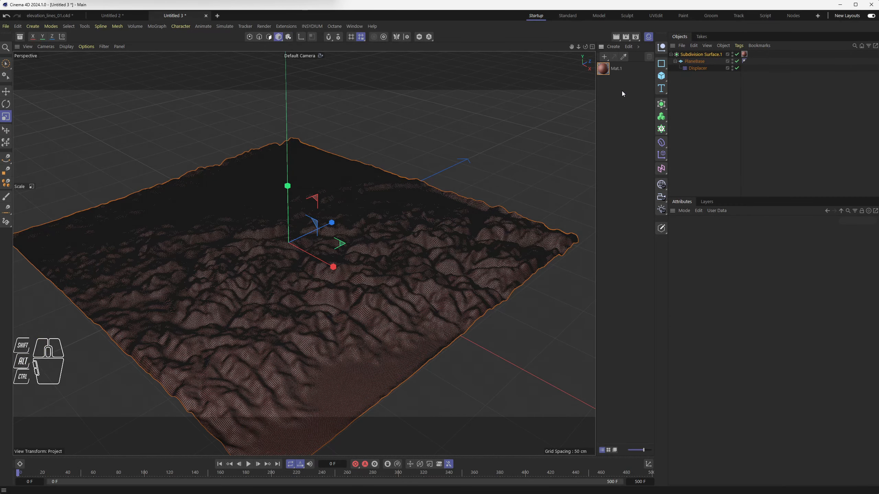
click(717, 91)
click(605, 70)
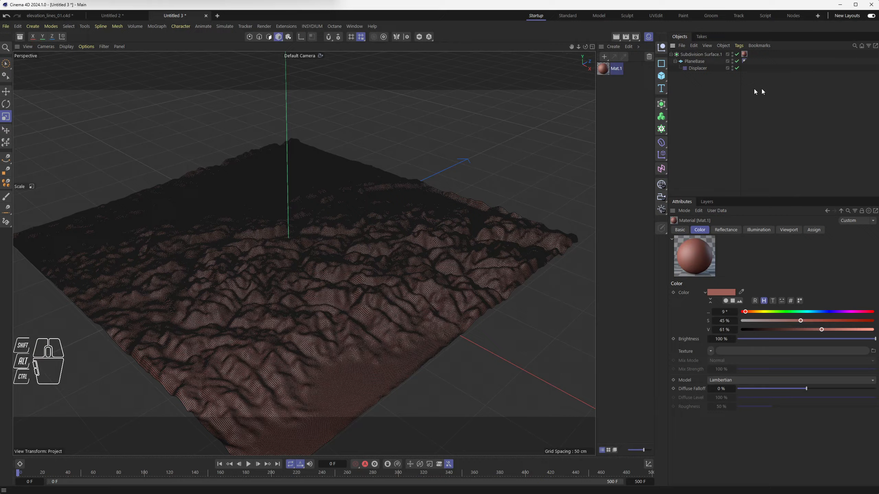
click(744, 54)
key(Delete)
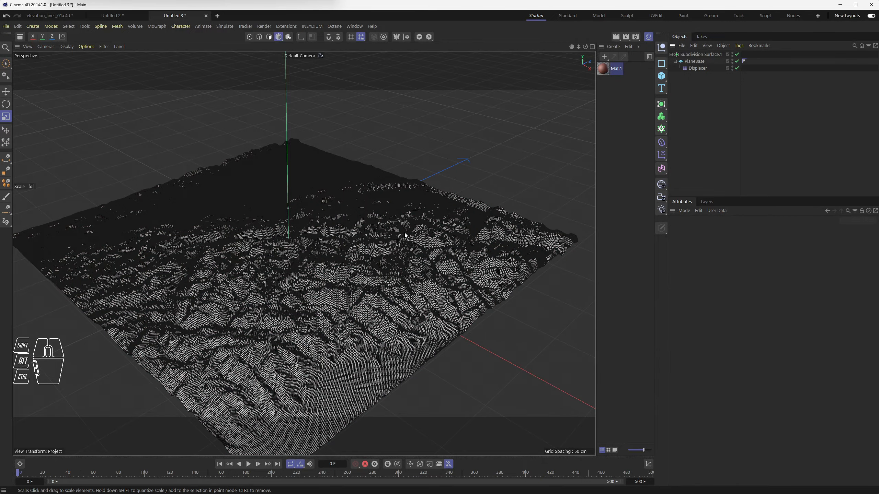
alt+drag(296, 261, 376, 238)
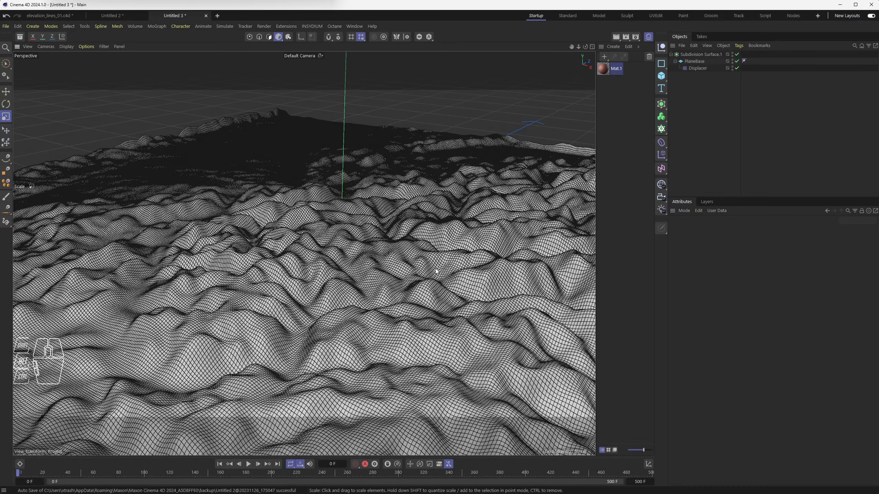
mouse_move(402, 281)
alt+mouse_down()
mouse_move(395, 279)
mouse_move(405, 259)
mouse_move(403, 270)
alt+mouse_up()
scroll(402, 269, down, 6)
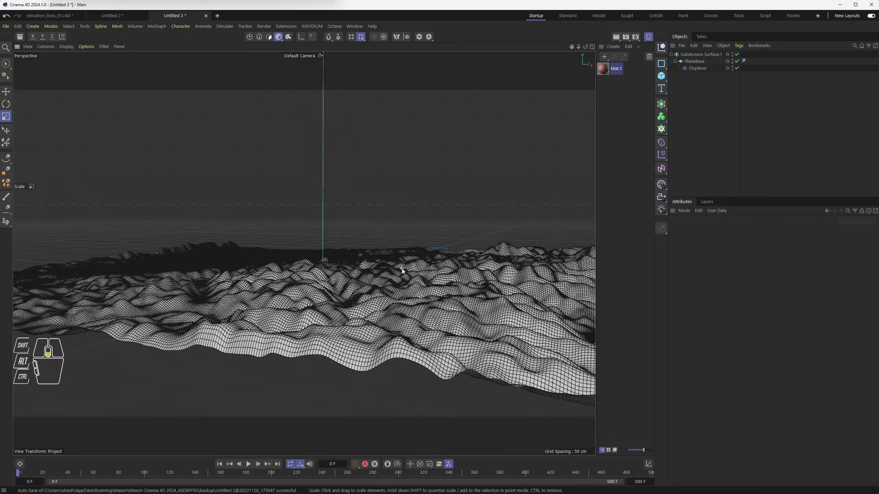
alt+drag(359, 234, 362, 260)
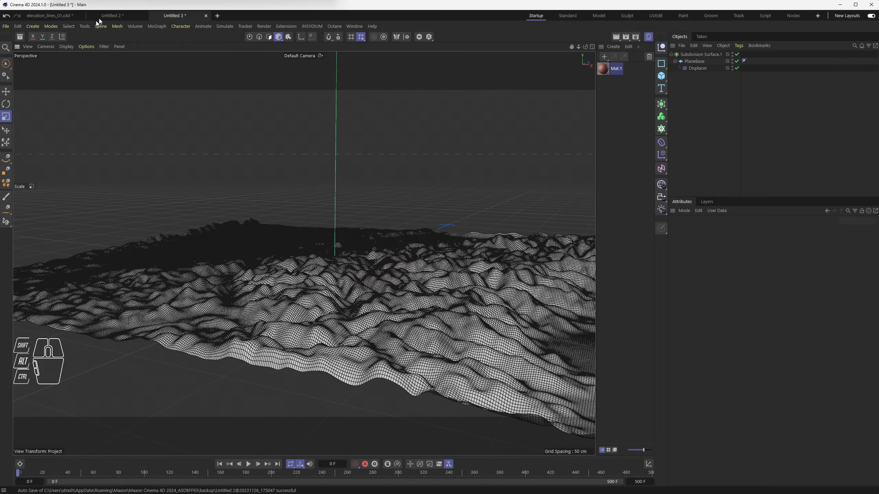
Step: Switch back to the Untitled 2 project and examine the elevation lines on the terrain up close
click(112, 15)
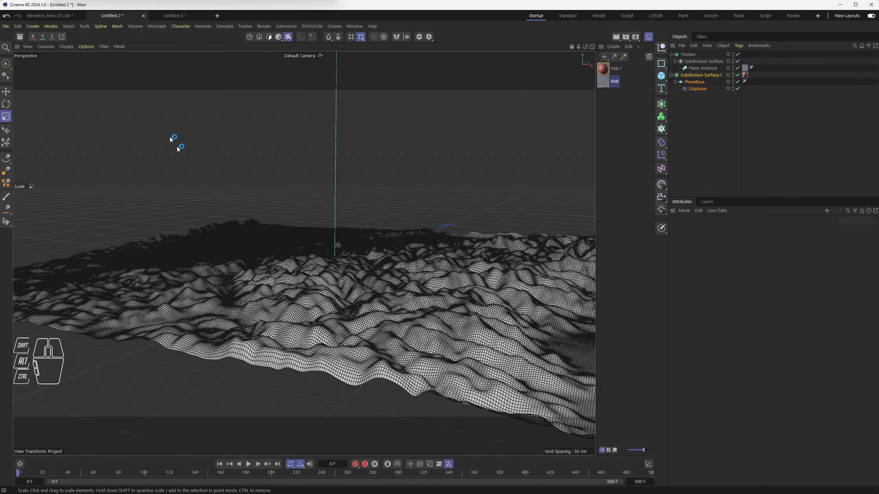
alt+drag(281, 233, 370, 335)
alt+scroll(309, 338, up, 3)
alt+scroll(316, 361, up, 10)
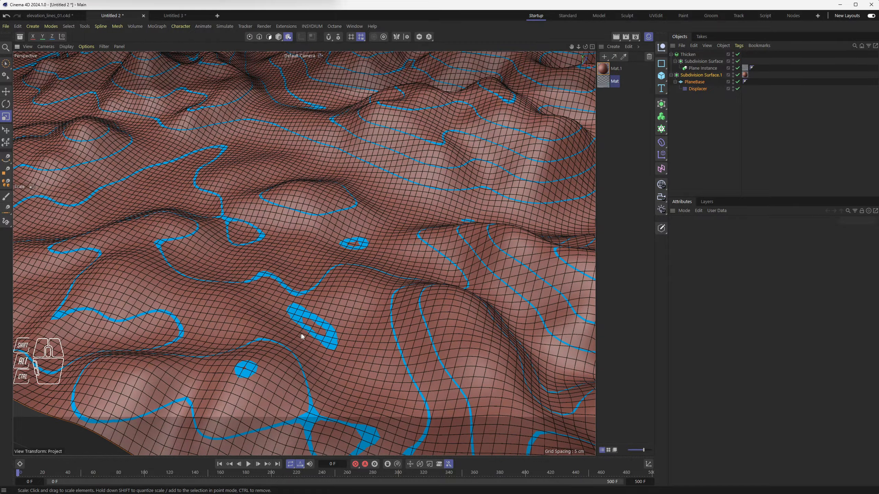
alt+scroll(354, 279, down, 10)
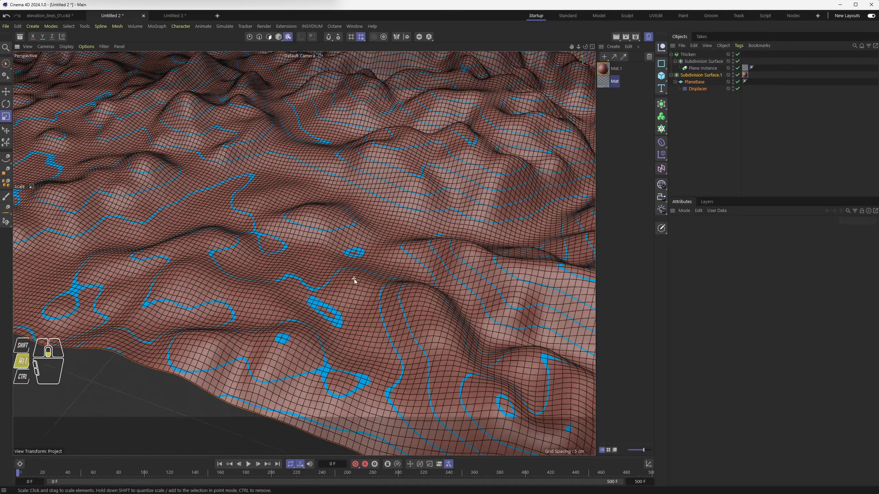
Step: In the Untitled 3 project, view the terrain from the front and in perspective, comparing it with Subdivision Surface.1 disabled and enabled
click(173, 15)
alt+drag(270, 113, 379, 284)
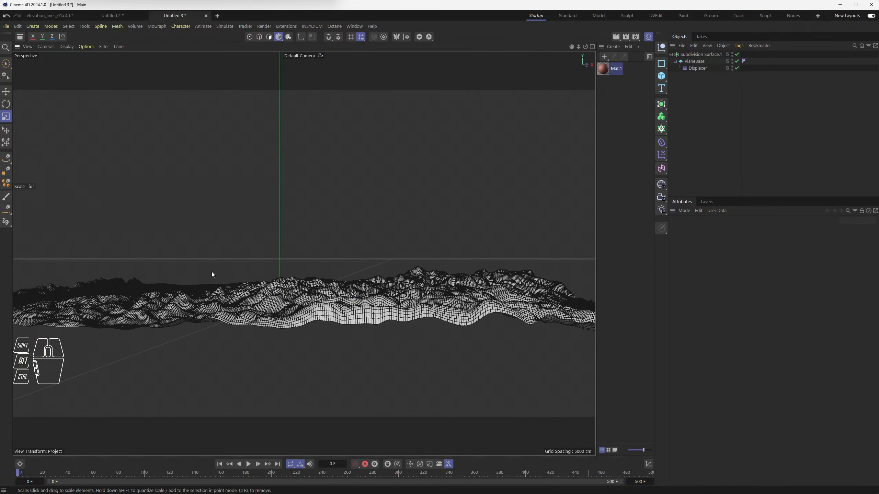
middle_click(283, 240)
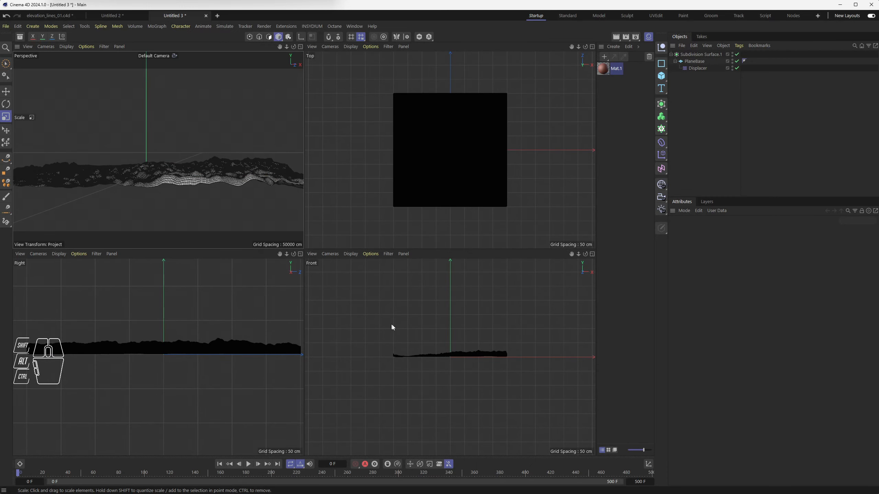
middle_click(398, 322)
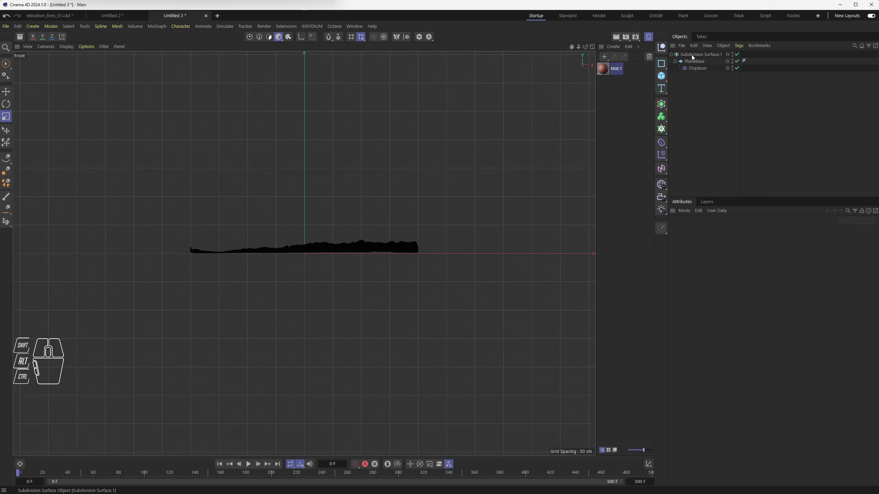
click(737, 54)
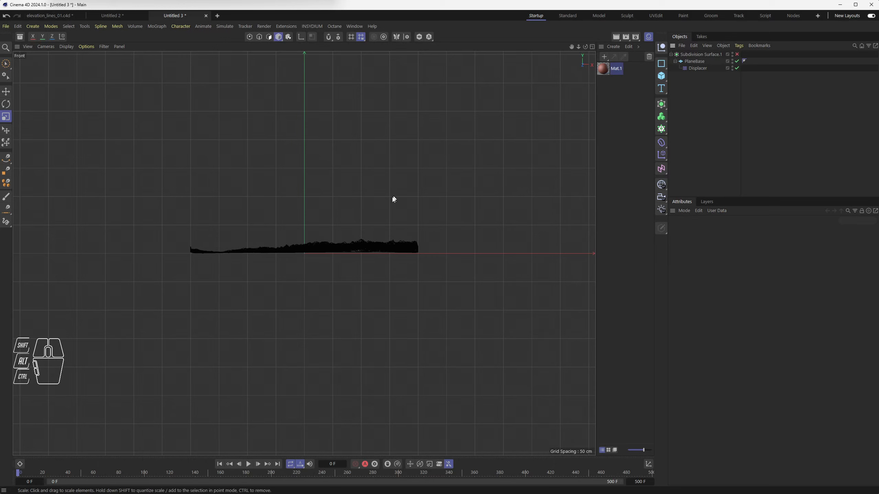
middle_click(335, 224)
middle_click(223, 180)
alt+drag(223, 177, 346, 287)
click(737, 55)
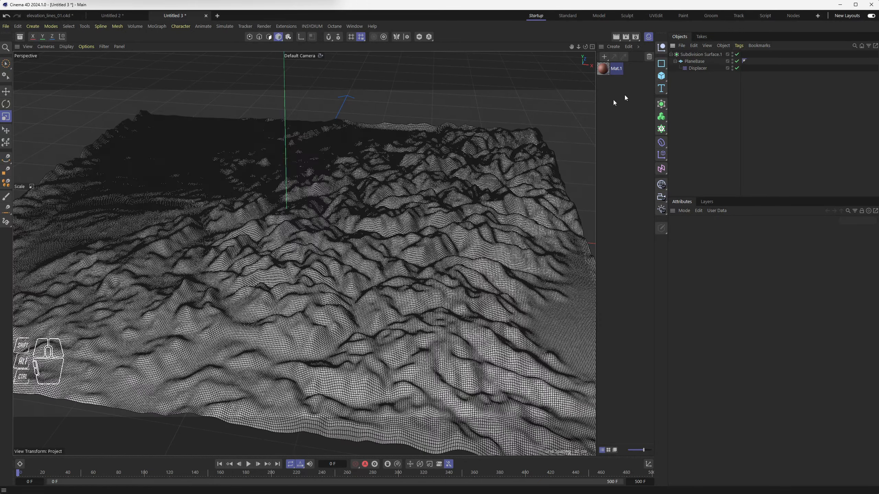
Step: Bake Subdivision Surface.1 into a separate polygon object with Current State to Object and select the new polygon object
click(688, 55)
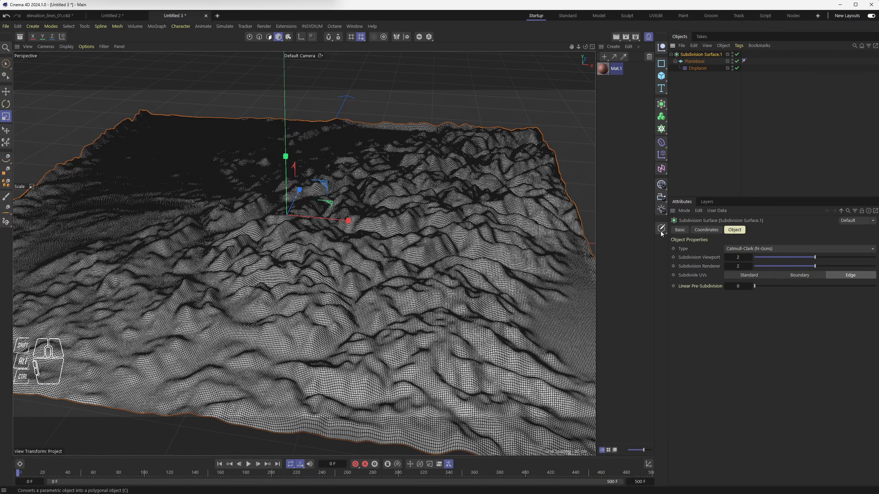
drag(662, 228, 689, 253)
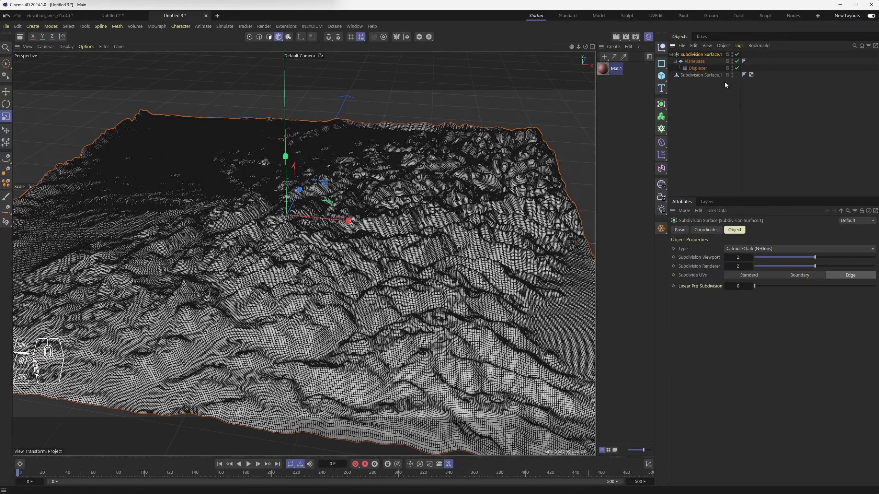
click(700, 76)
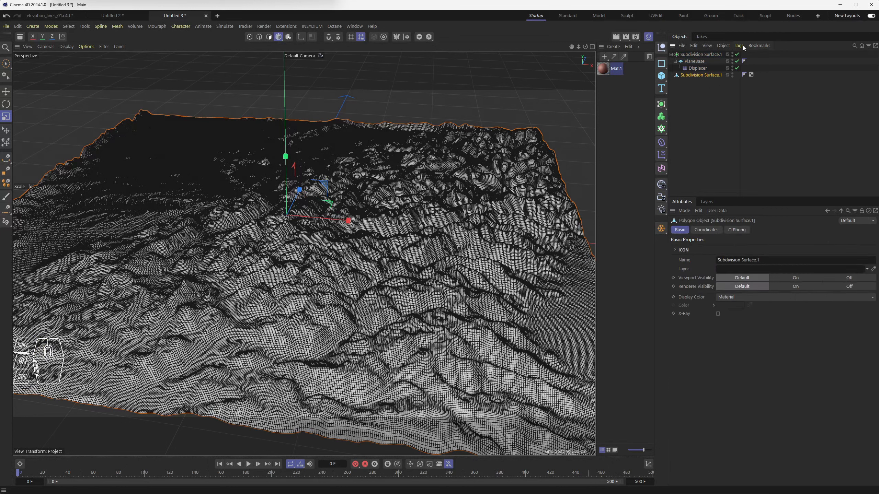
Step: Disable the original Subdivision Surface.1, PlaneBase and Displacer, keeping the baked polygon terrain at default visibility
drag(737, 54, 737, 68)
alt+click(732, 76)
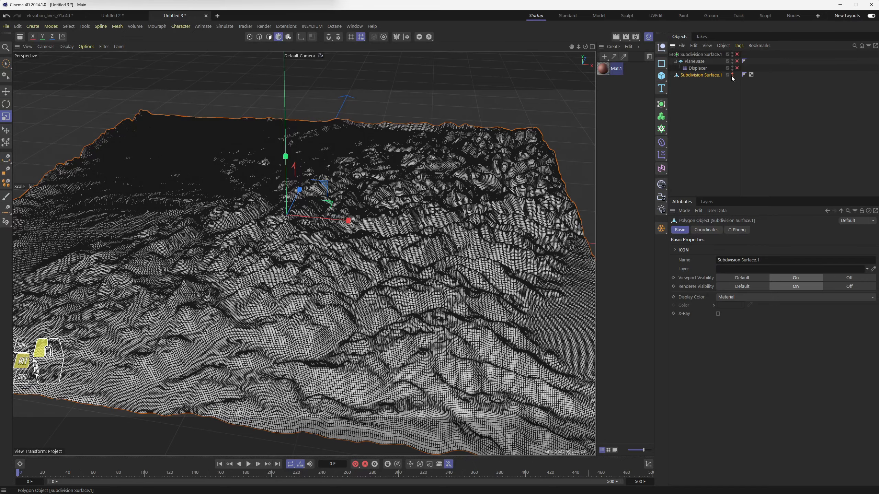
alt+click(732, 76)
alt+click(732, 76)
Step: Put the baked terrain in polygon mode in the front view and activate the Plane Cut tool
mouse_move(381, 242)
alt+mouse_down()
mouse_move(423, 197)
mouse_move(419, 185)
mouse_move(422, 239)
mouse_move(393, 236)
alt+mouse_up()
middle_click(394, 237)
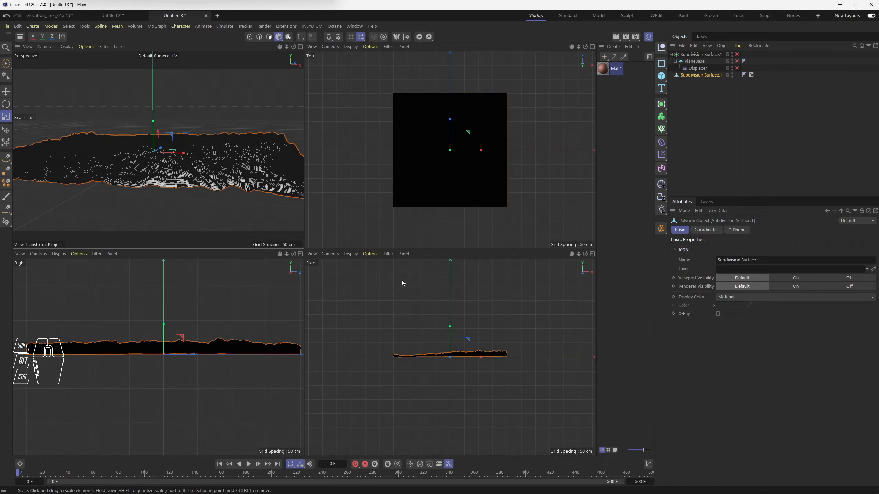
middle_click(388, 302)
scroll(326, 286, up, 8)
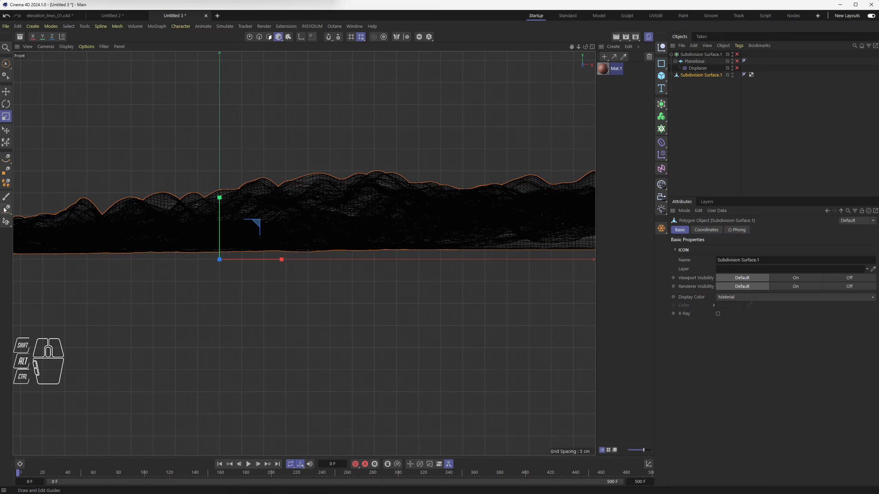
click(269, 37)
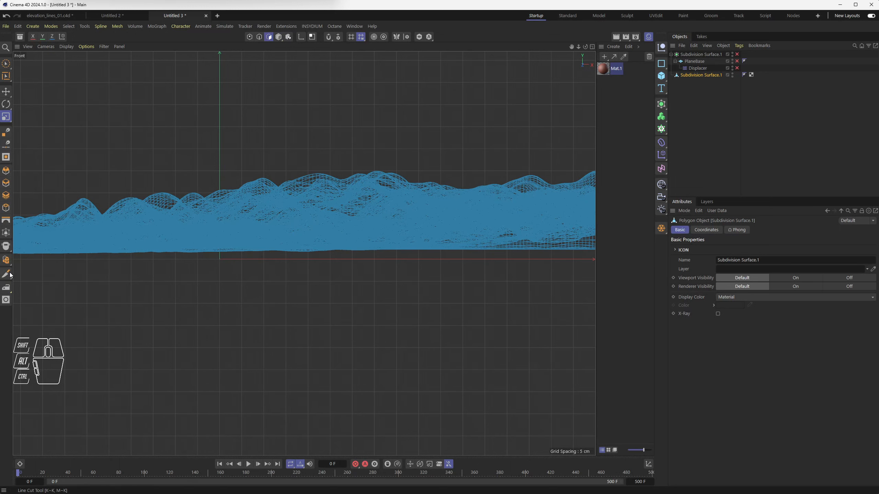
drag(6, 274, 33, 302)
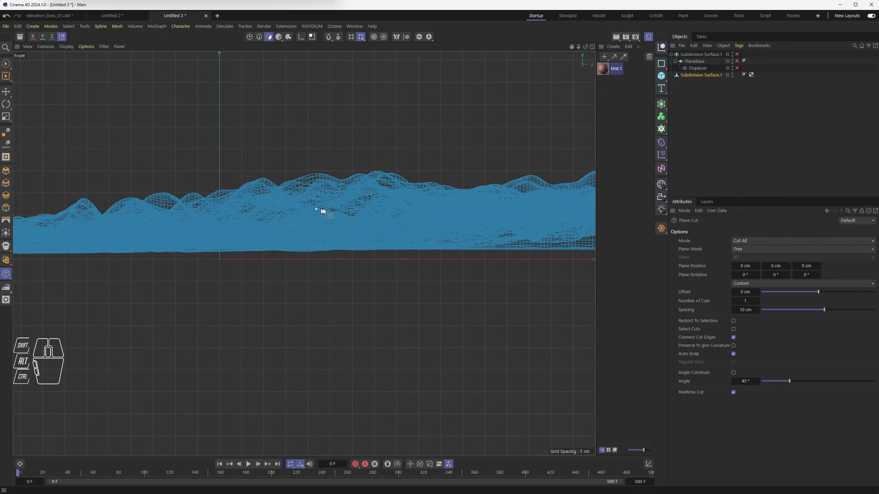
Step: Try a free Plane Cut across the terrain in the perspective view and undo it
middle_click(339, 197)
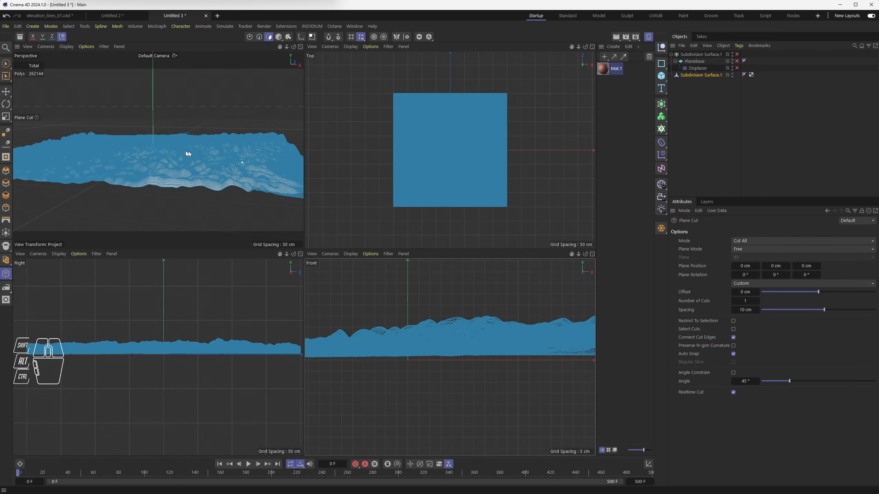
middle_click(191, 152)
alt+drag(371, 257, 338, 267)
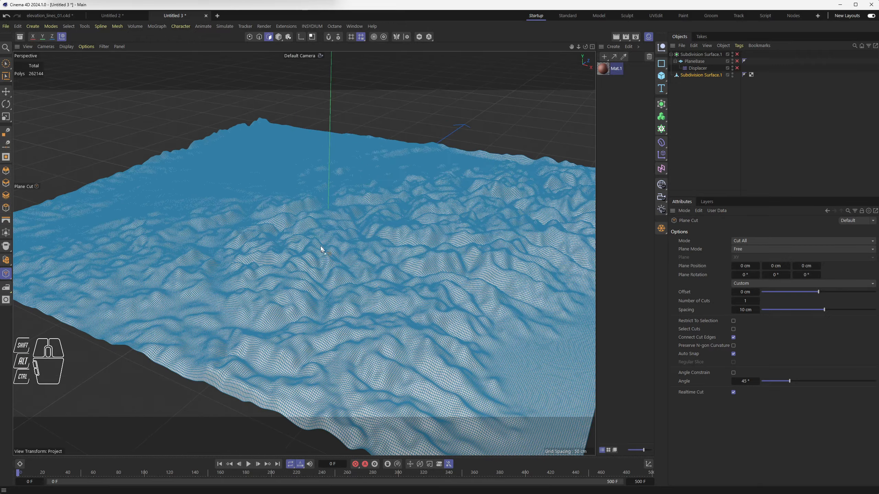
mouse_move(279, 124)
alt+mouse_down()
mouse_move(287, 198)
mouse_move(304, 204)
mouse_move(275, 102)
mouse_move(327, 247)
mouse_move(357, 226)
mouse_move(392, 272)
mouse_move(294, 277)
mouse_move(382, 240)
mouse_move(310, 285)
mouse_move(326, 312)
mouse_move(373, 309)
alt+mouse_up()
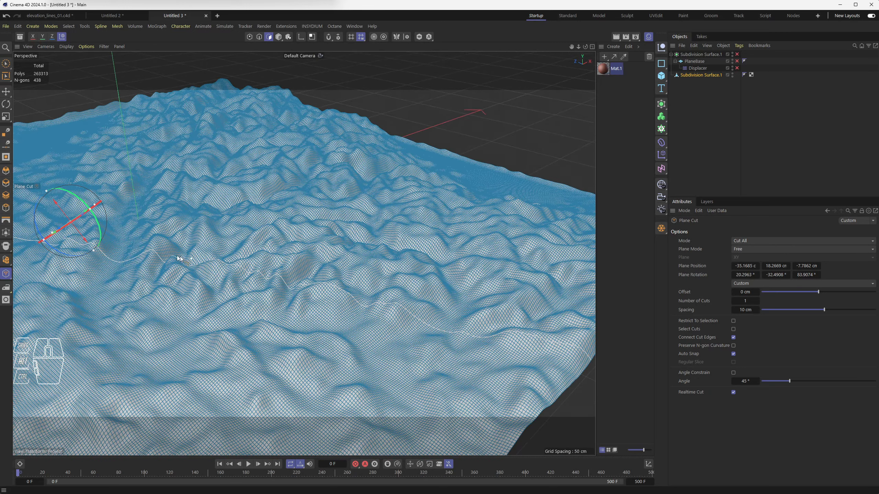
scroll(341, 308, down, 4)
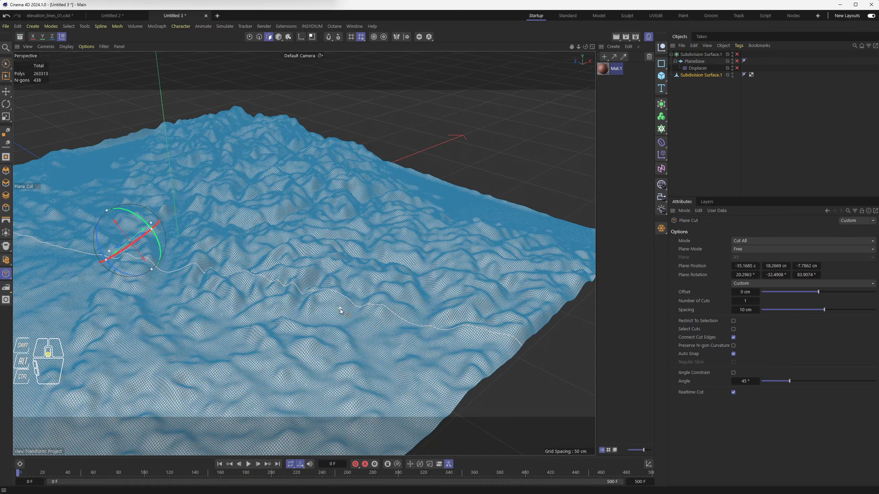
key(ctrl+z)
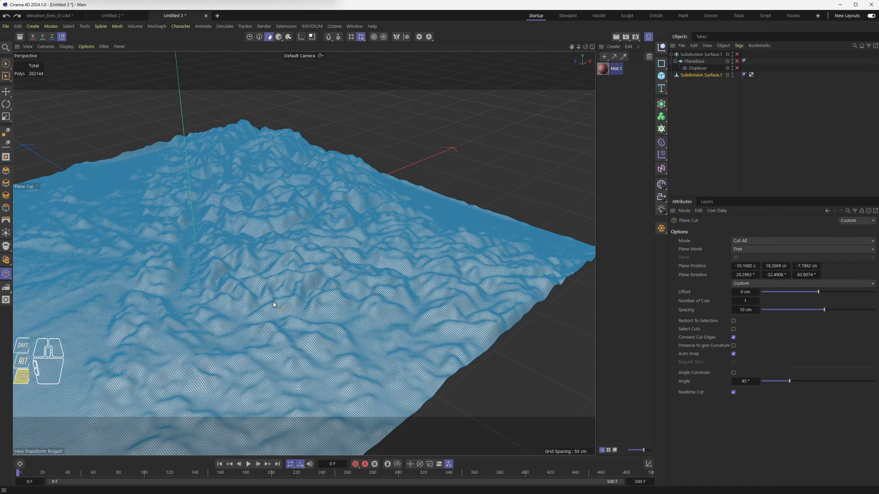
Step: Try a second Plane Cut in Free plane mode, running diagonally over the whole terrain, and undo it
alt+drag(337, 286, 266, 259)
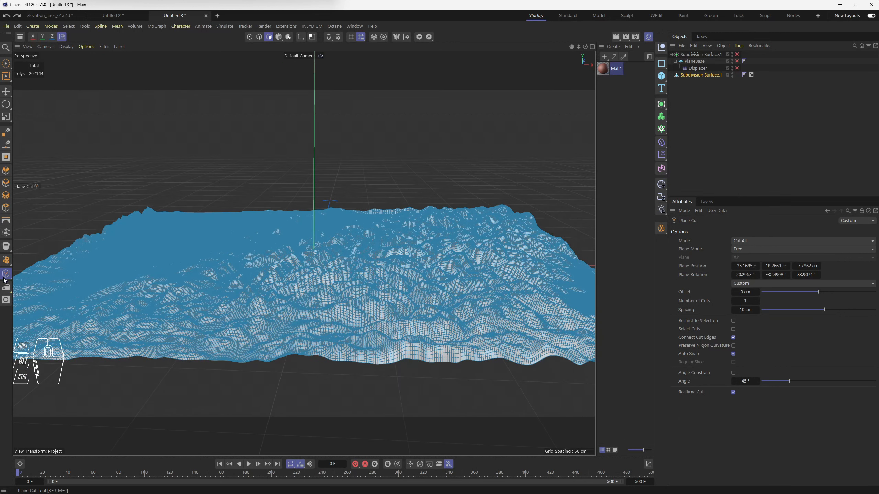
drag(6, 273, 36, 295)
click(739, 249)
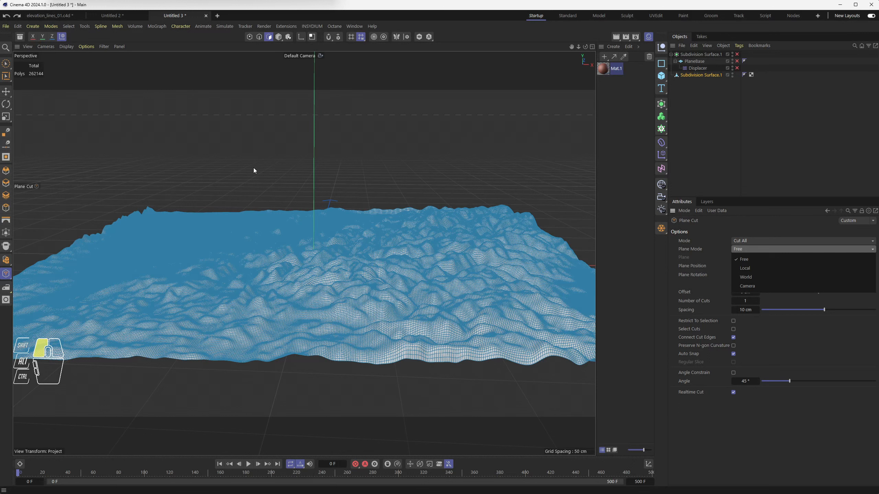
key(Escape)
drag(404, 188, 143, 395)
key(ctrl+z)
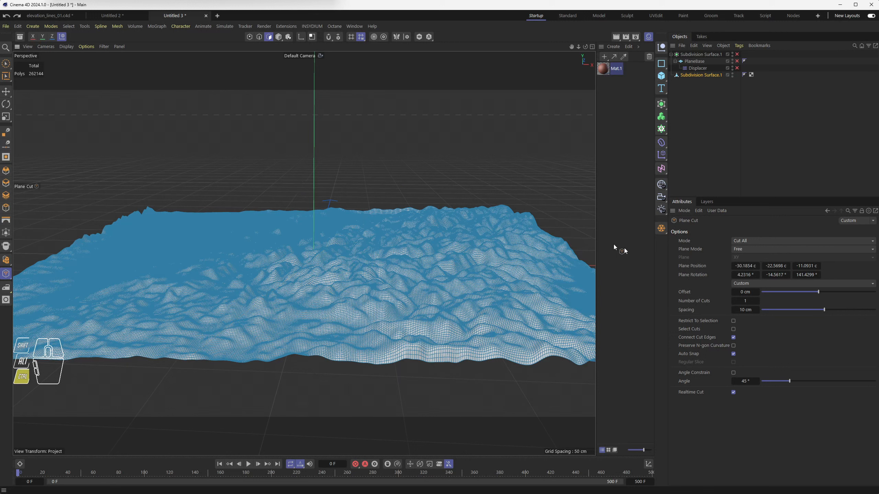
Step: Set the Plane Cut to World plane mode with the XZ plane and preview the horizontal cut on the terrain
click(756, 249)
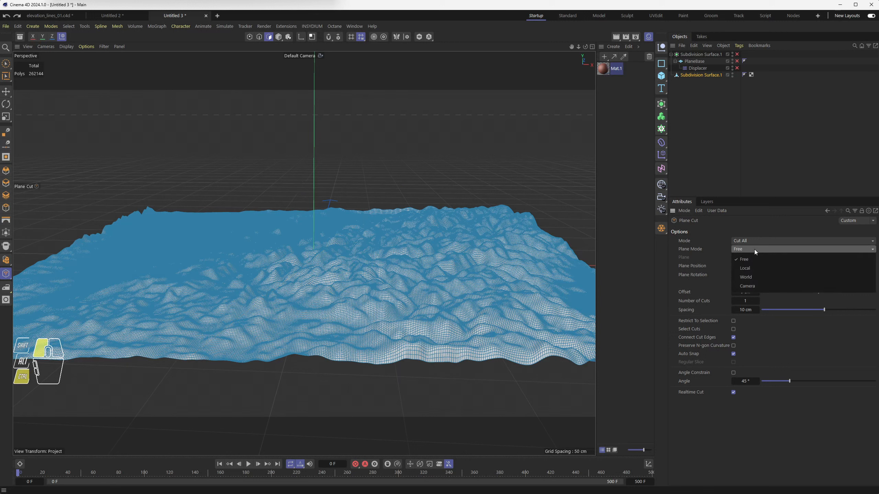
click(750, 278)
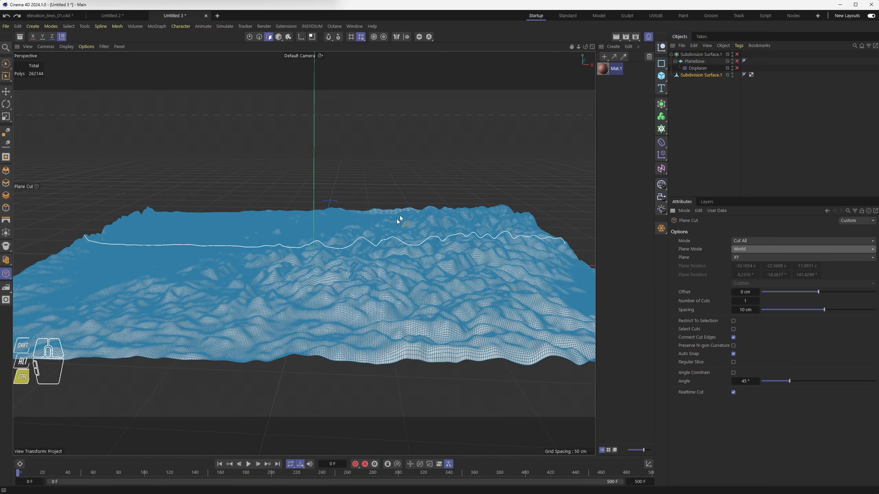
alt+drag(297, 269, 324, 278)
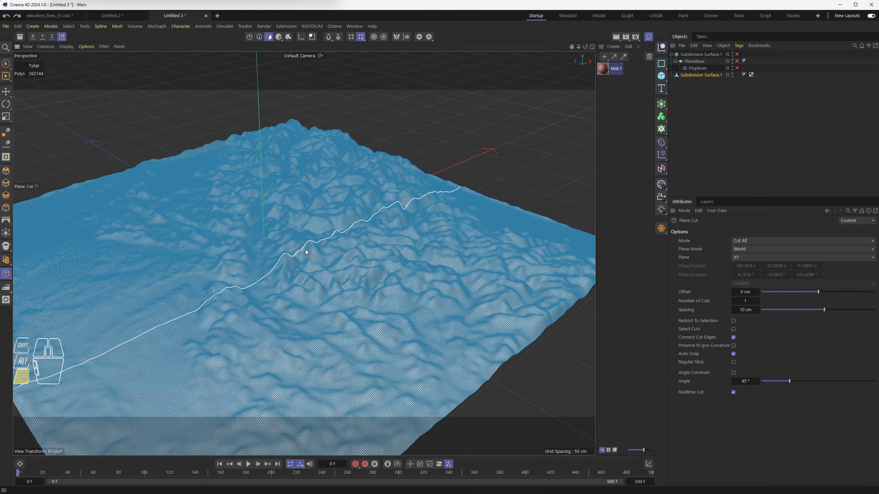
click(749, 259)
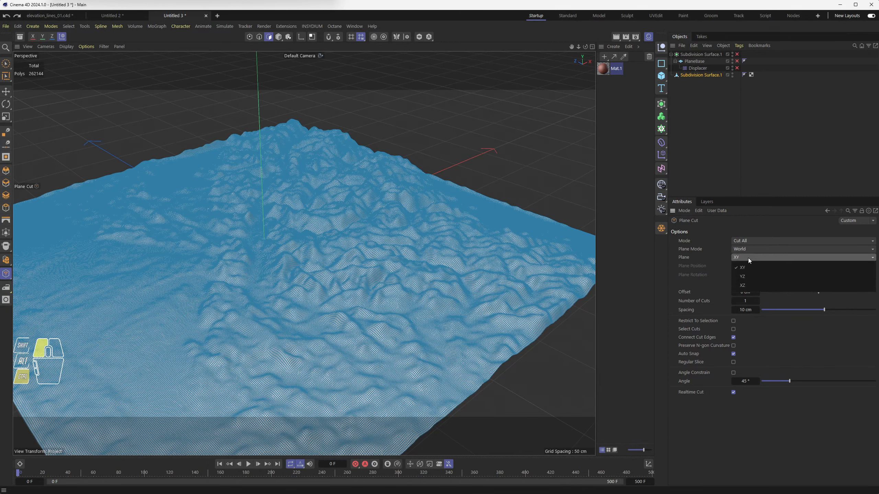
click(747, 285)
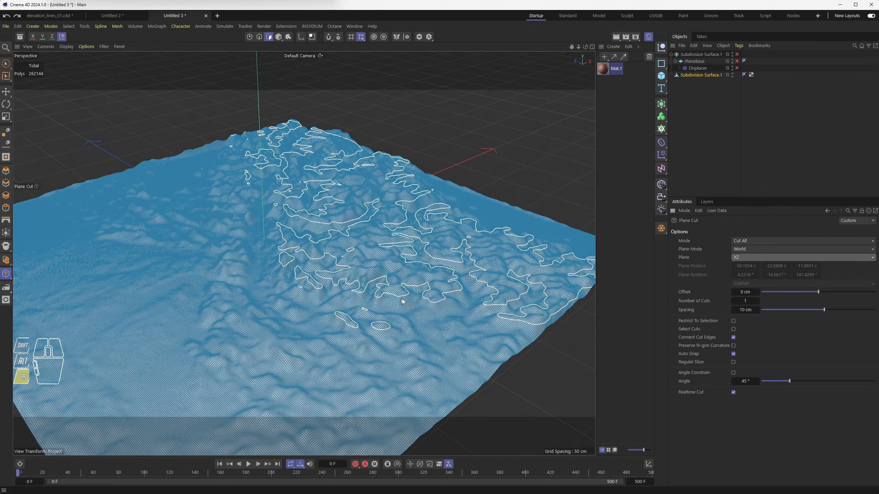
middle_drag(370, 289, 373, 256)
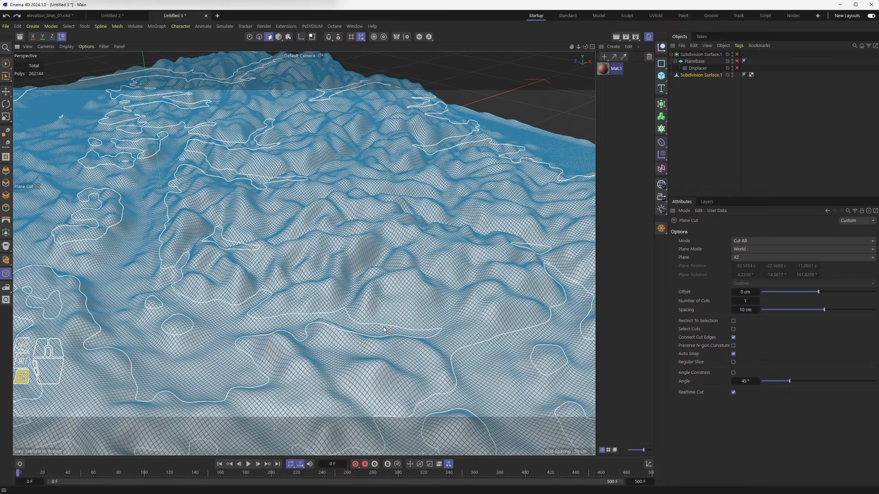
scroll(403, 239, down, 5)
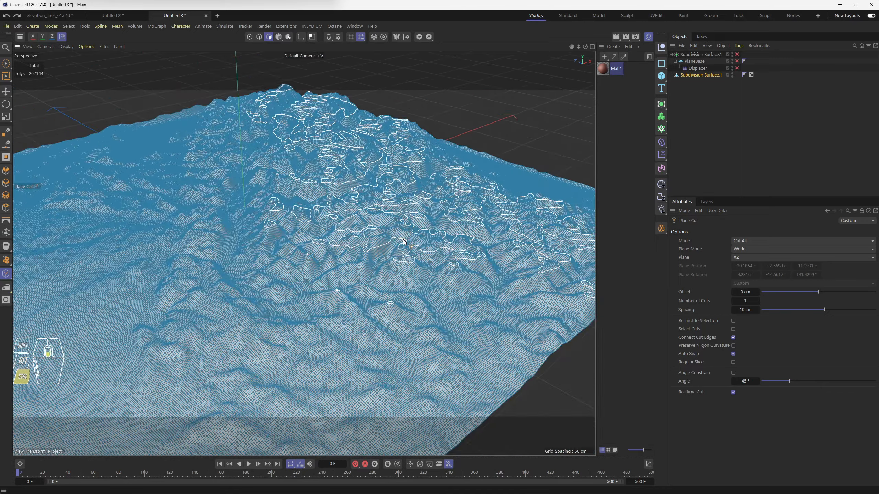
alt+drag(358, 261, 367, 210)
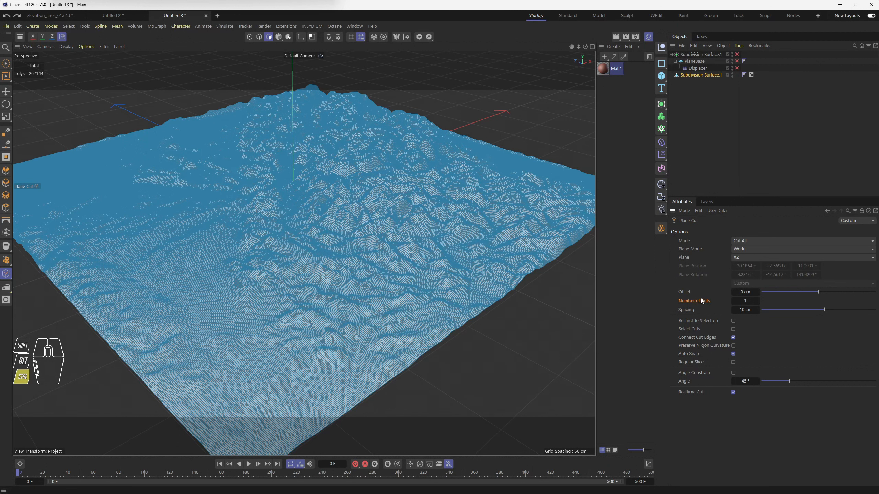
Step: Set the Plane Cut's number of cuts to 10 and its offset to 13 cm
click(758, 301)
click(757, 301)
click(758, 302)
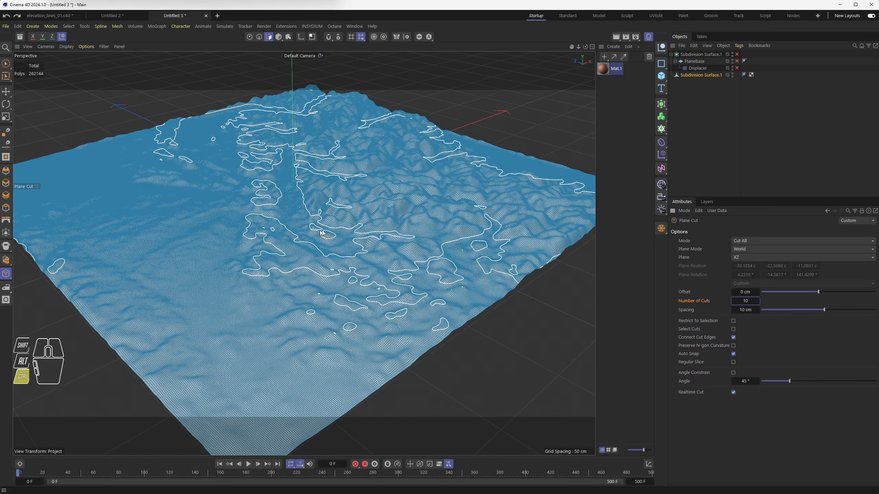
click(758, 292)
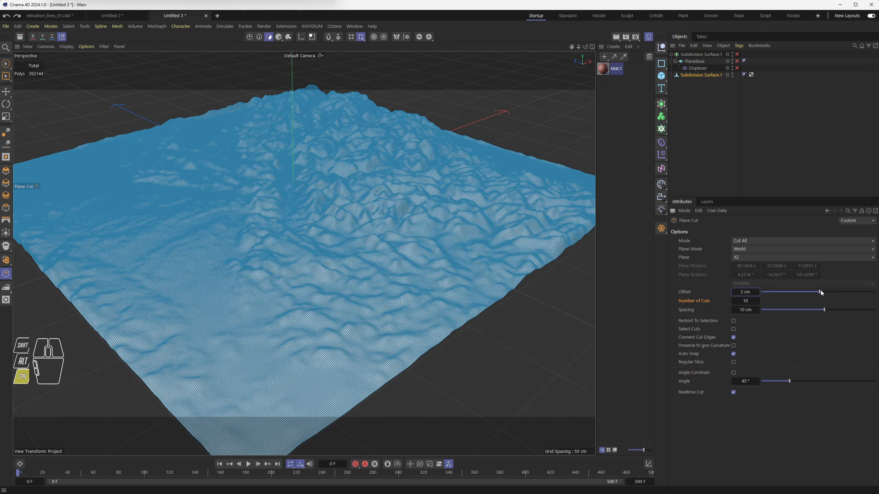
drag(822, 292, 828, 293)
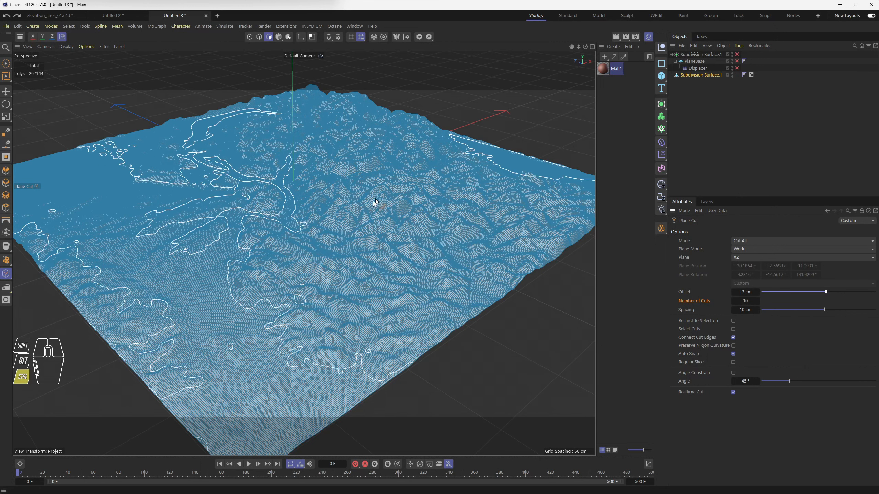
Step: Set the Plane Cut's offset to 1 cm and check the cut heights in the front view
alt+drag(386, 231, 373, 217)
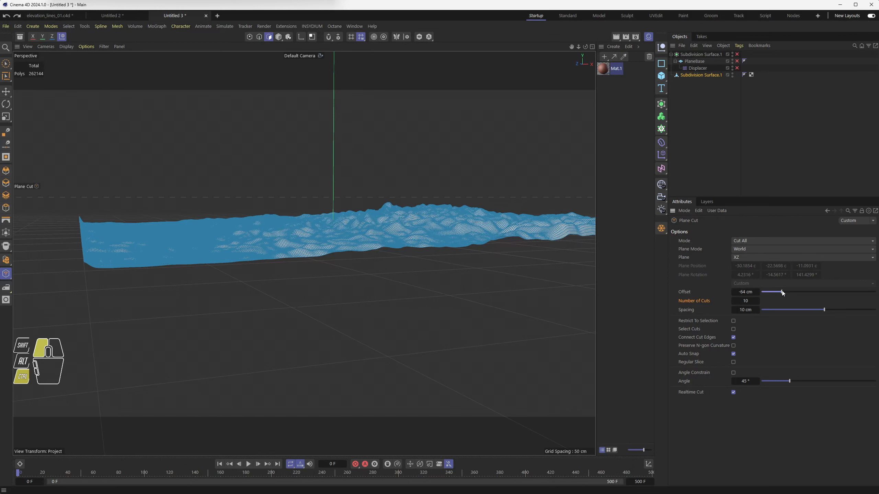
drag(781, 290, 822, 290)
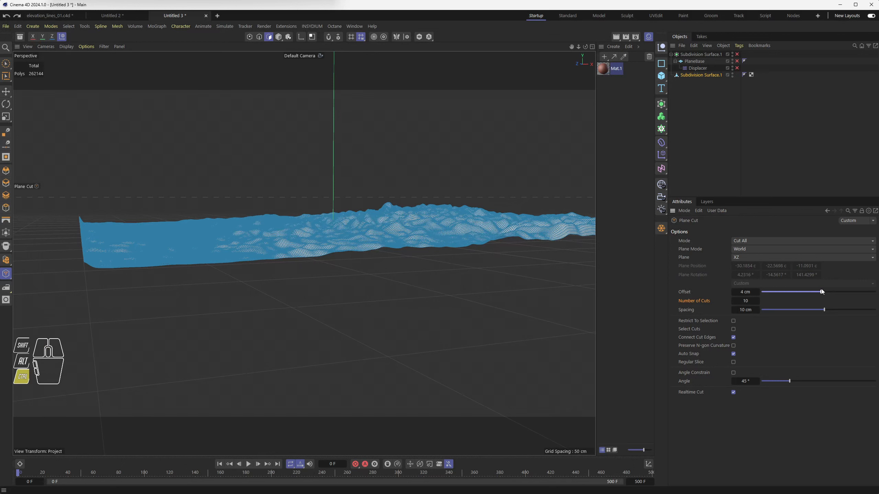
ctrl+click(733, 293)
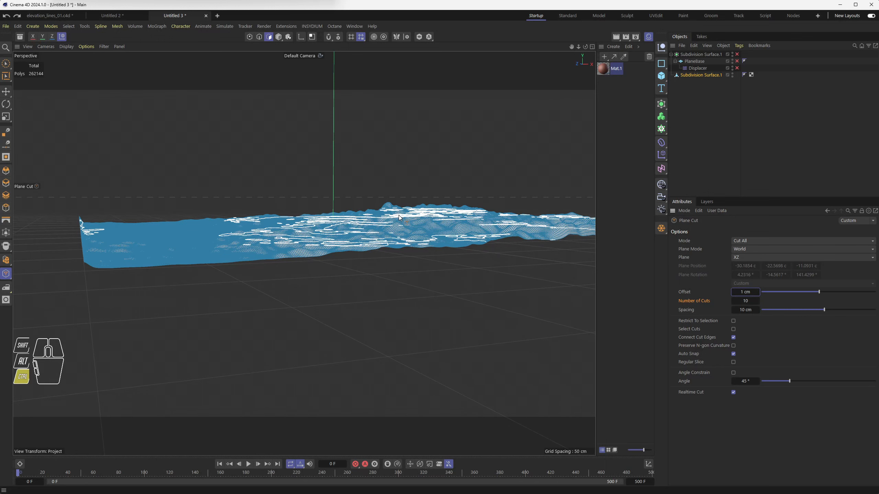
alt+drag(401, 216, 402, 213)
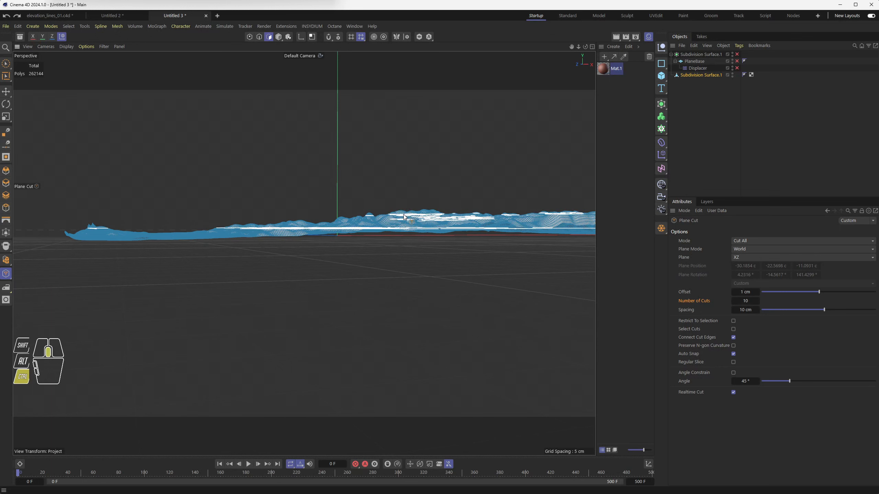
middle_click(404, 214)
middle_click(456, 330)
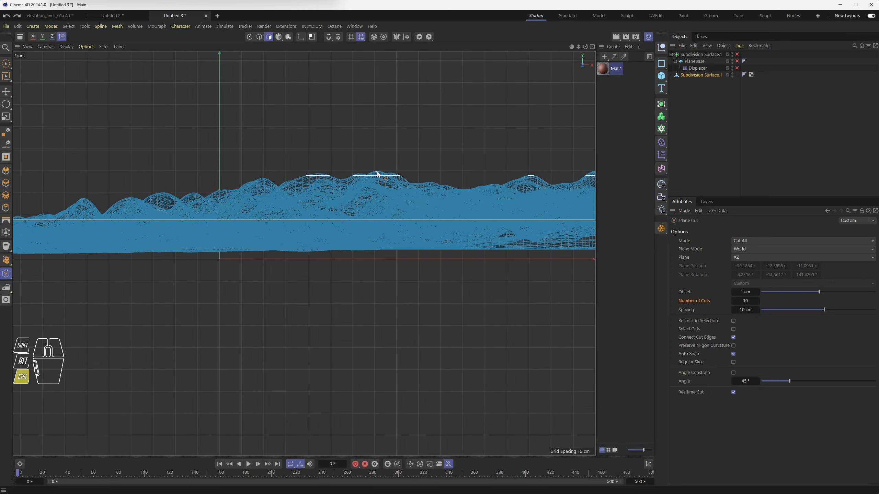
Step: Lower the Plane Cut's offset to 0.2 cm
click(745, 292)
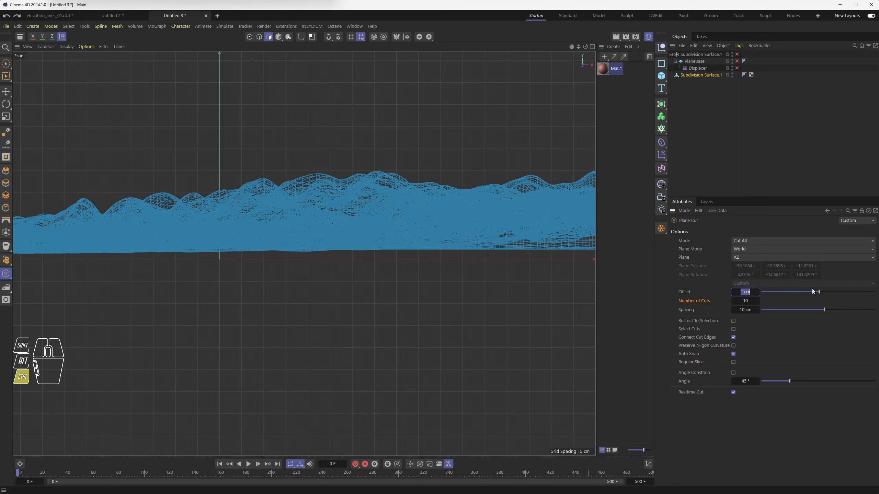
text(0.2)
key(Return)
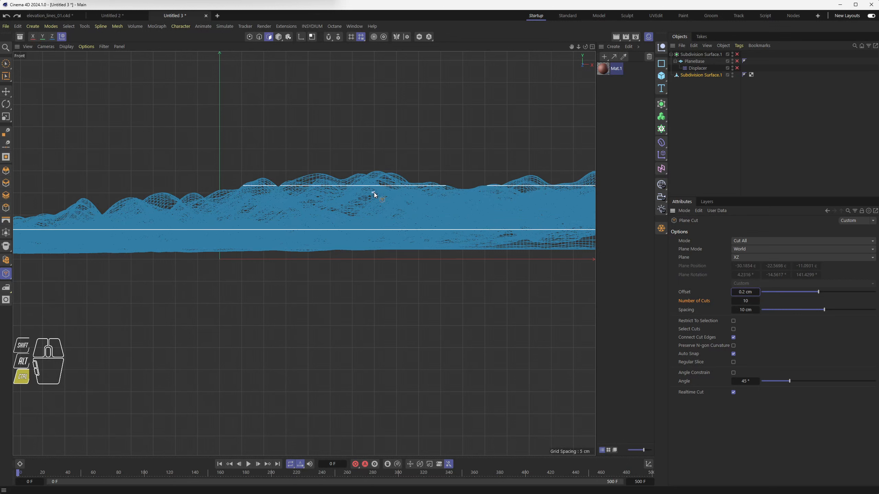
Step: Reset the Plane Cut's offset to its default and set the spacing to 2 cm
click(746, 292)
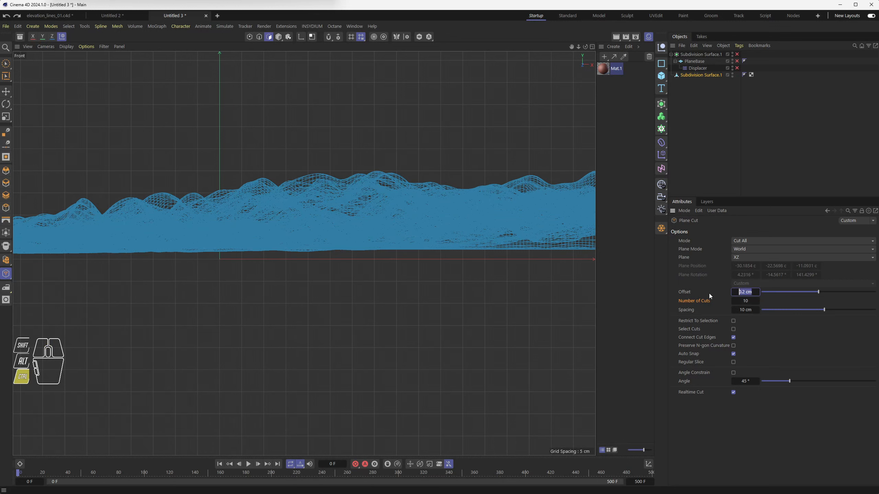
right_click(686, 293)
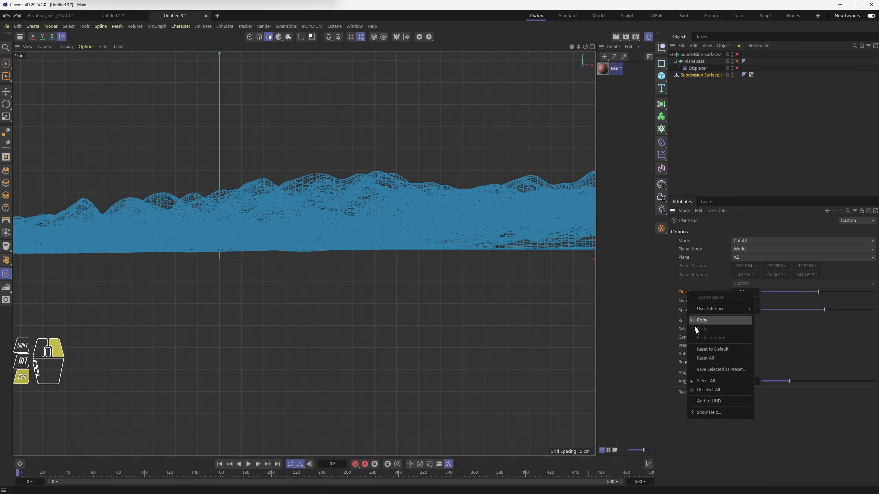
click(703, 350)
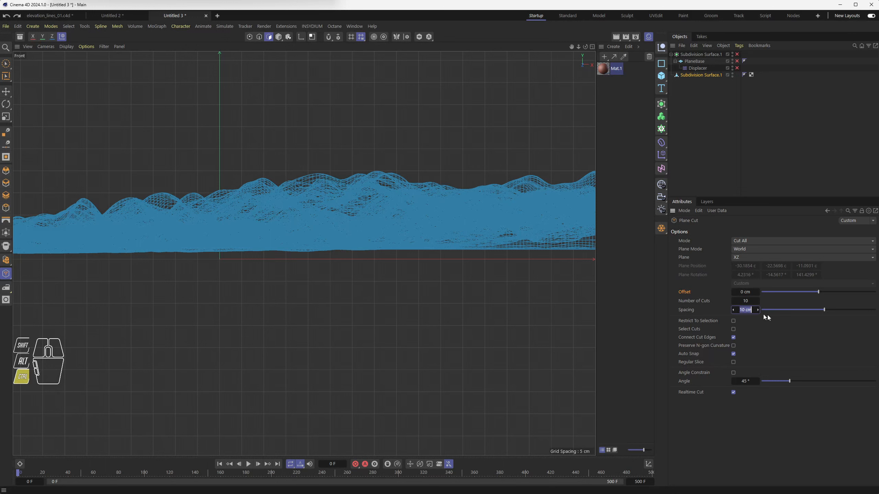
text(2)
key(Return)
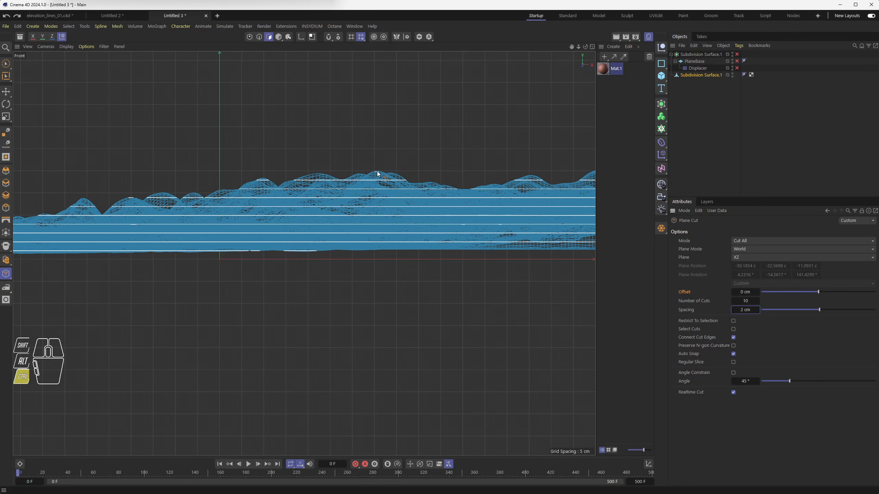
Step: Preview the horizontal cuts with 2 cm spacing across the terrain in the perspective view
right_click(377, 171)
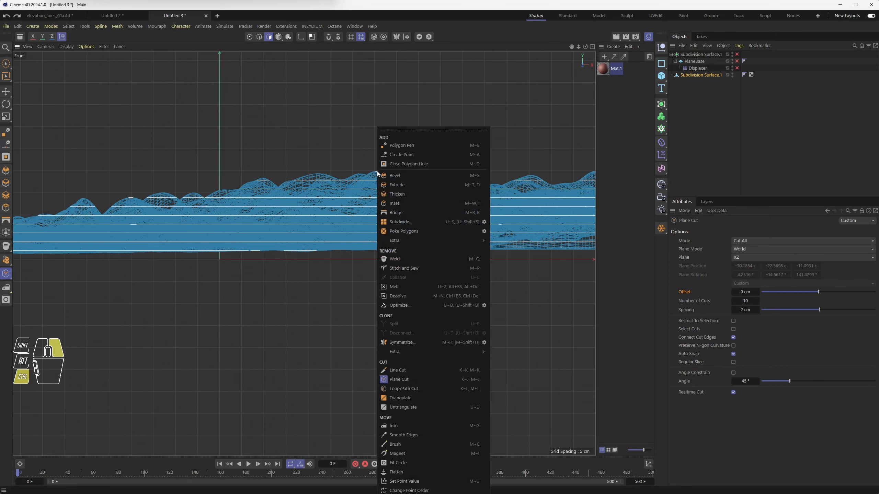
key(Escape)
middle_click(359, 196)
middle_click(236, 169)
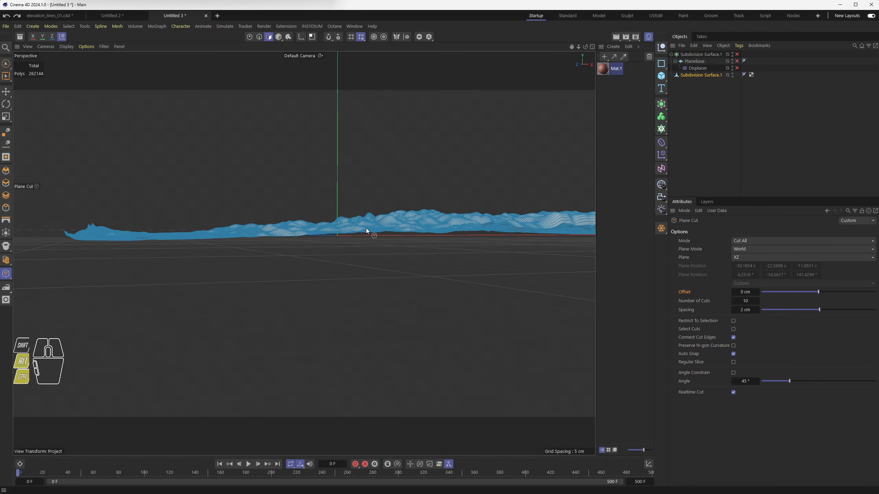
alt+drag(411, 273, 358, 275)
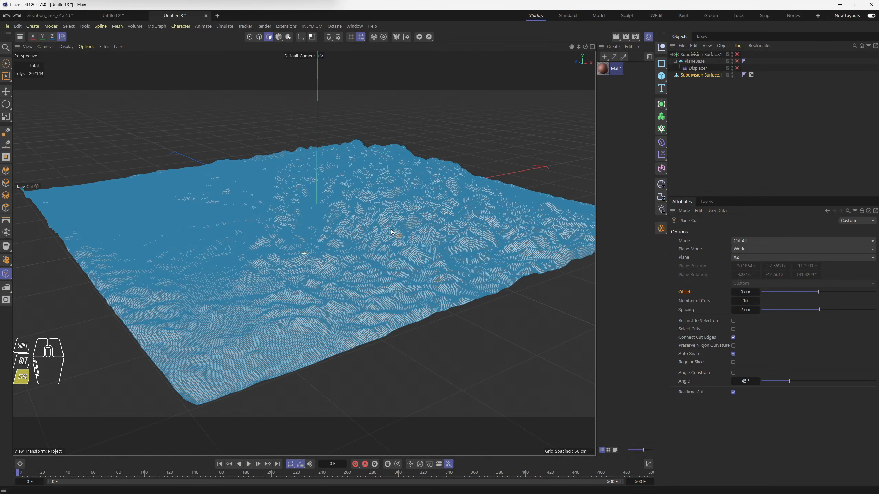
ctrl+scroll(392, 230, up, 3)
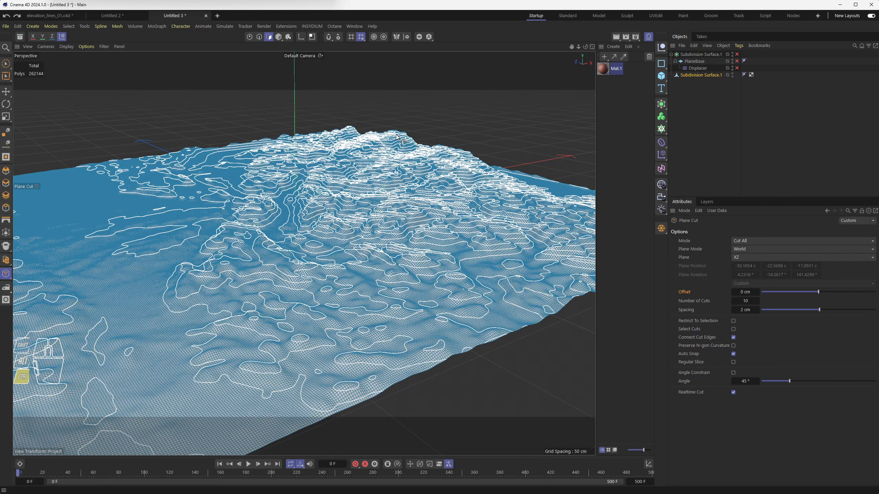
Step: Compare the cut lines with the highest peak in the front view and set the number of cuts to 12
middle_click(400, 158)
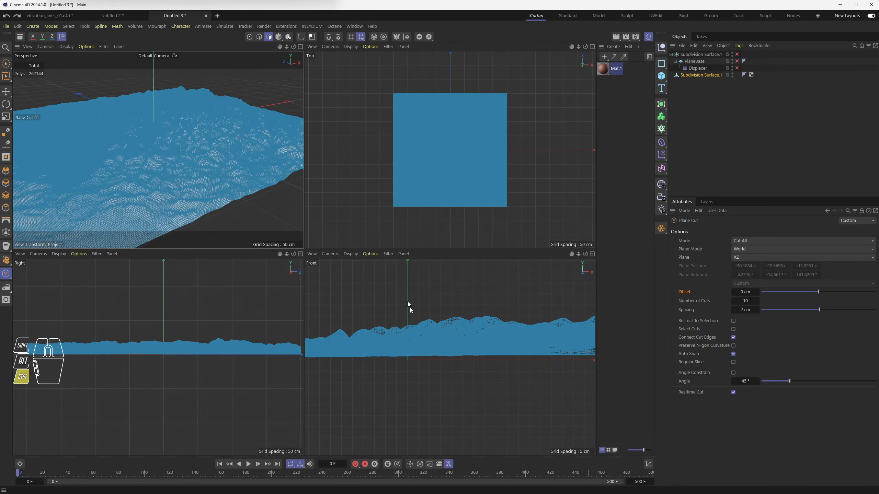
middle_click(416, 312)
scroll(410, 312, down, 6)
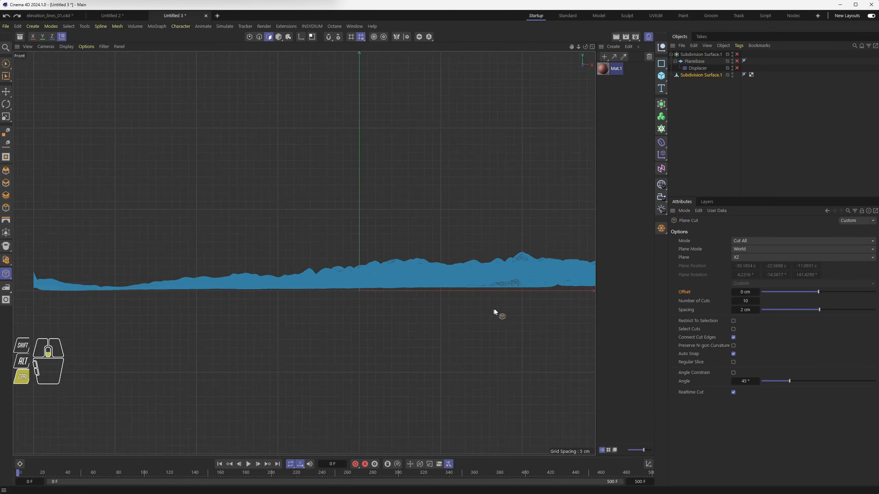
scroll(429, 274, up, 10)
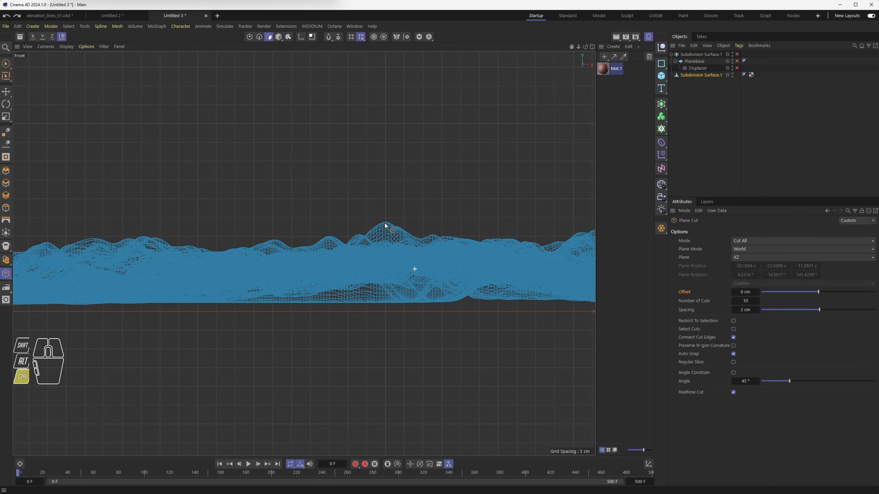
click(387, 226)
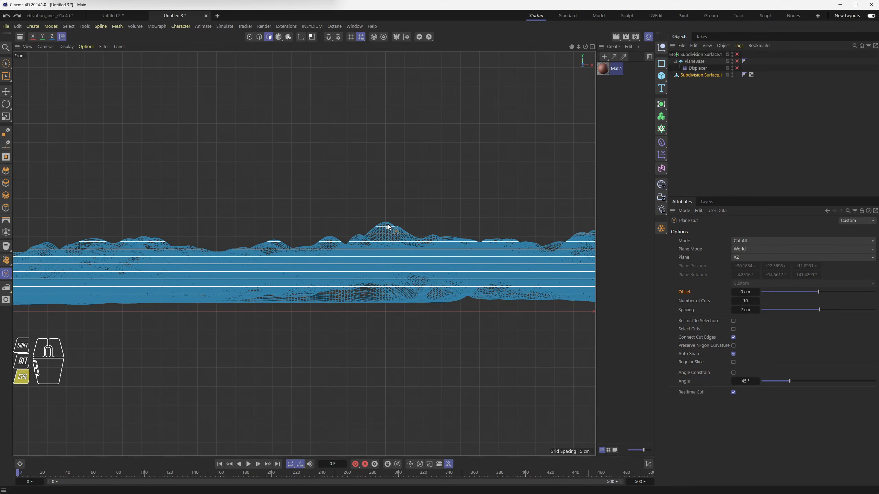
click(758, 301)
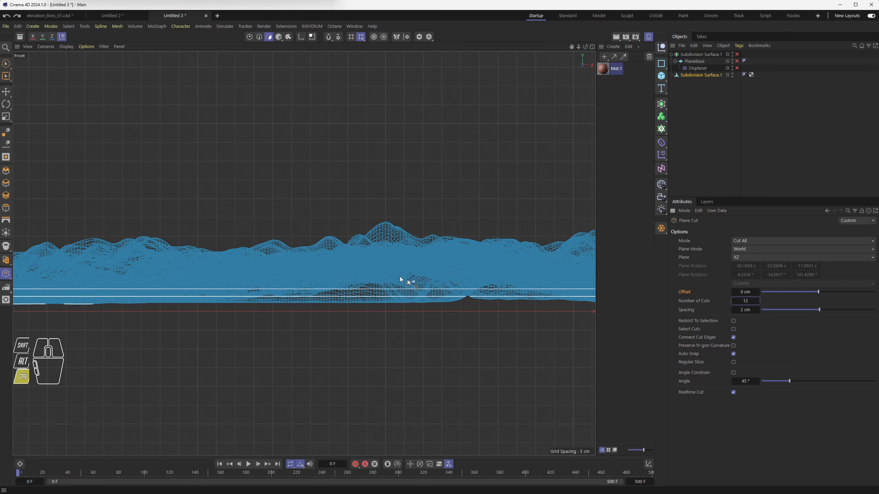
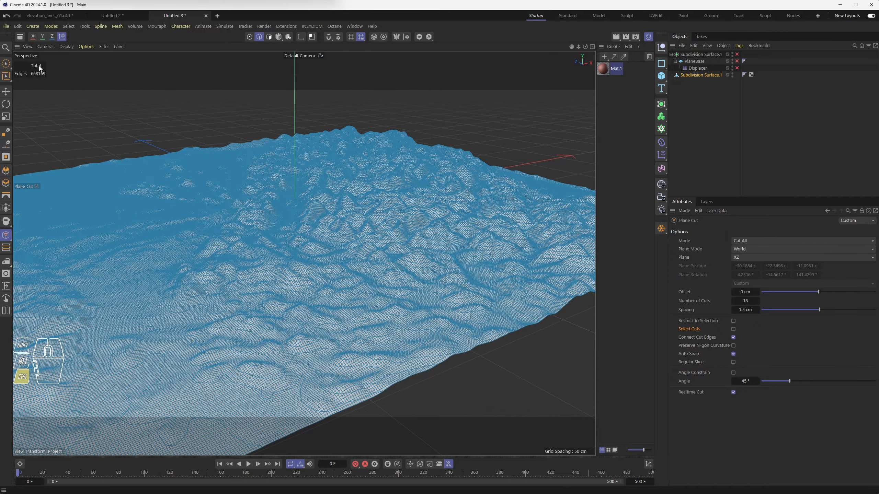
Step: Inspect the terrain's cut edges with Brush Selection and undo the applied plane cuts
key(9)
mouse_move(274, 113)
alt+mouse_down()
mouse_move(269, 143)
mouse_move(267, 126)
alt+mouse_up()
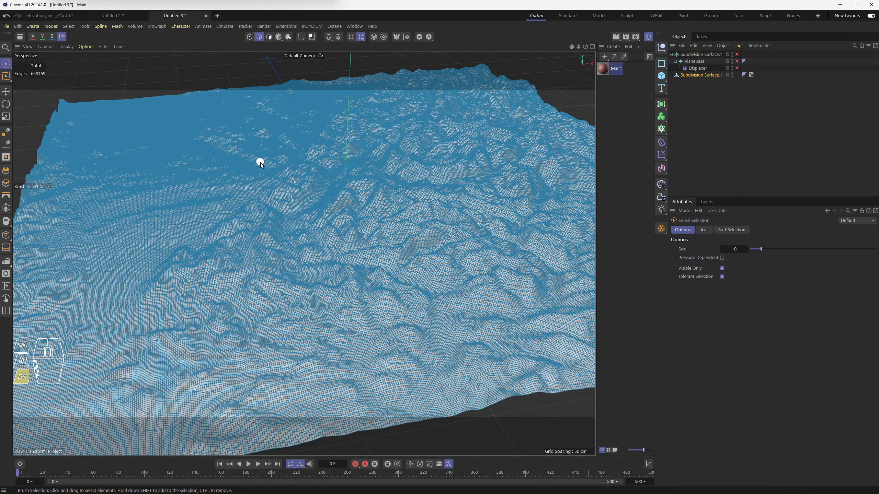
mouse_move(274, 200)
ctrl+mouse_down()
mouse_move(380, 201)
mouse_move(371, 227)
ctrl+mouse_up()
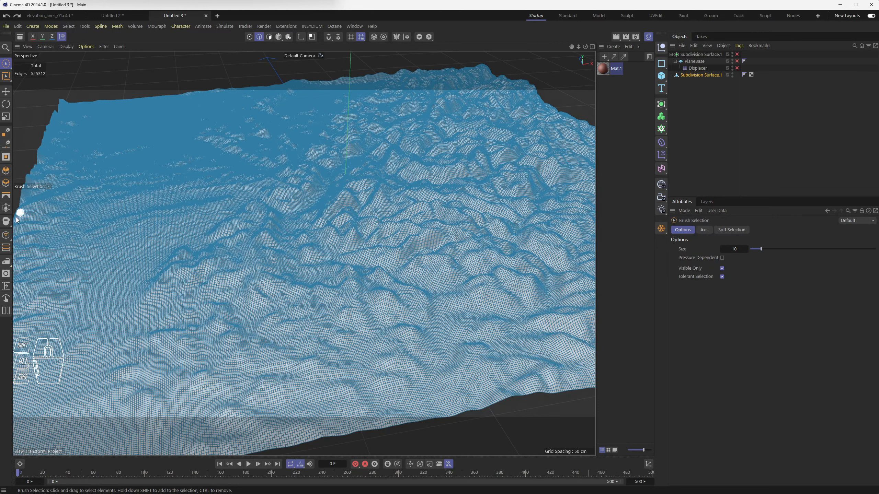
Step: Try the Plane Cut on the terrain again in edge mode with 1.5 cm spacing and undo it
click(6, 236)
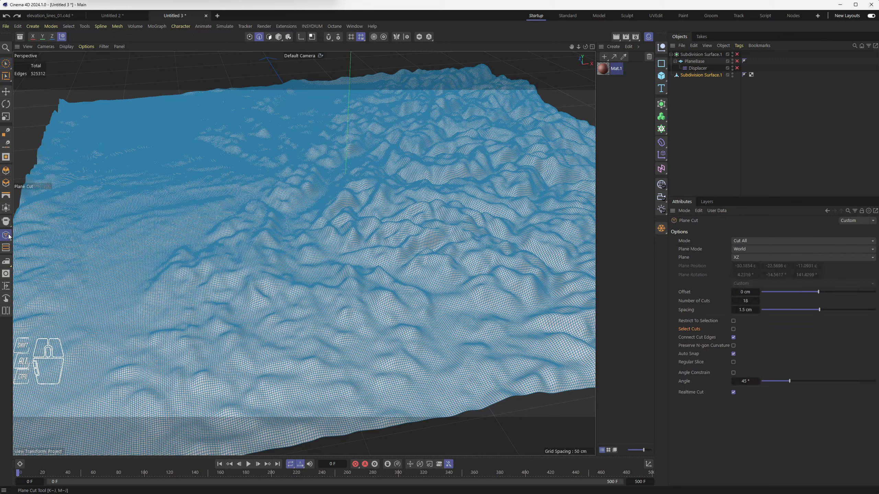
click(432, 185)
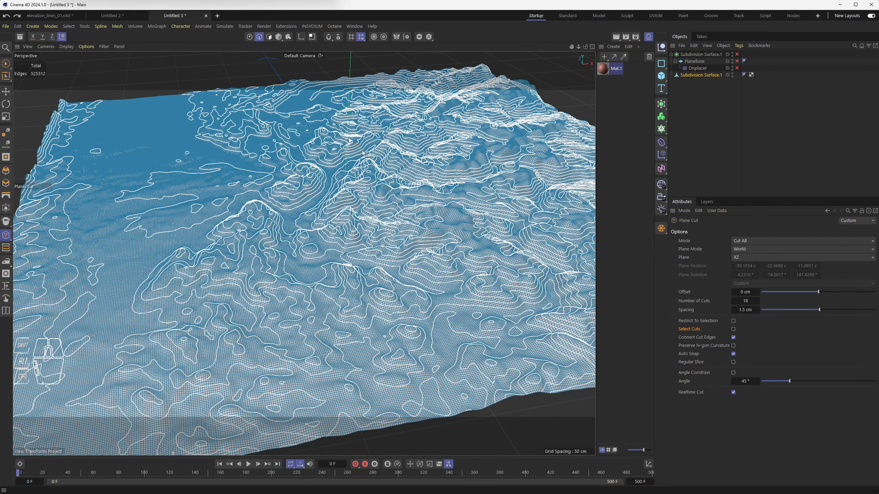
key(ctrl+z)
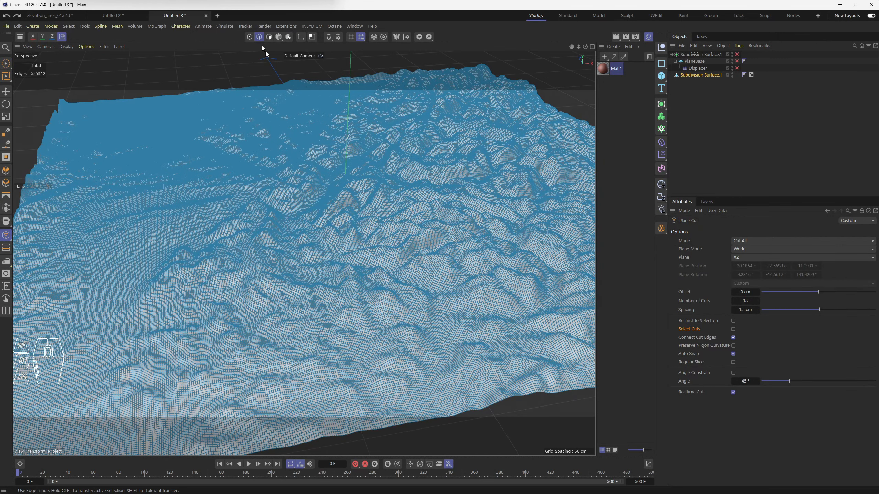
Step: Slice the terrain polygon object with Plane Cut in the front view, with Select Cuts enabled and Polygon mode active
middle_click(380, 224)
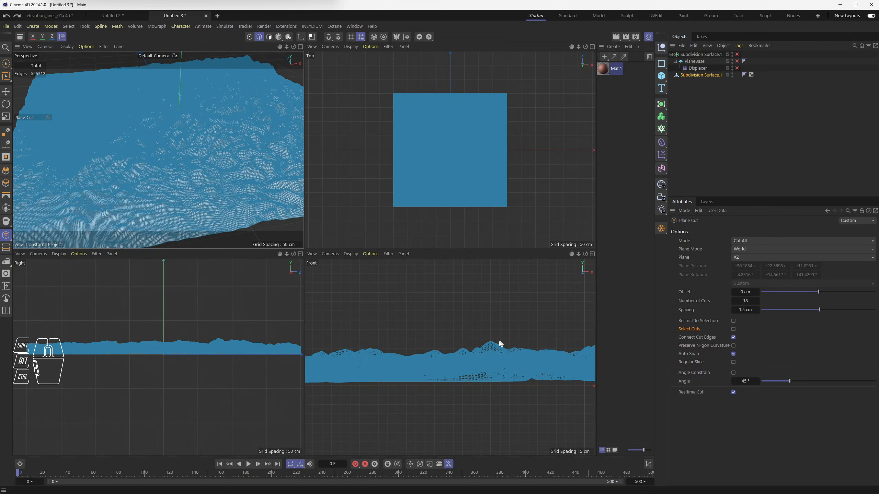
middle_click(481, 322)
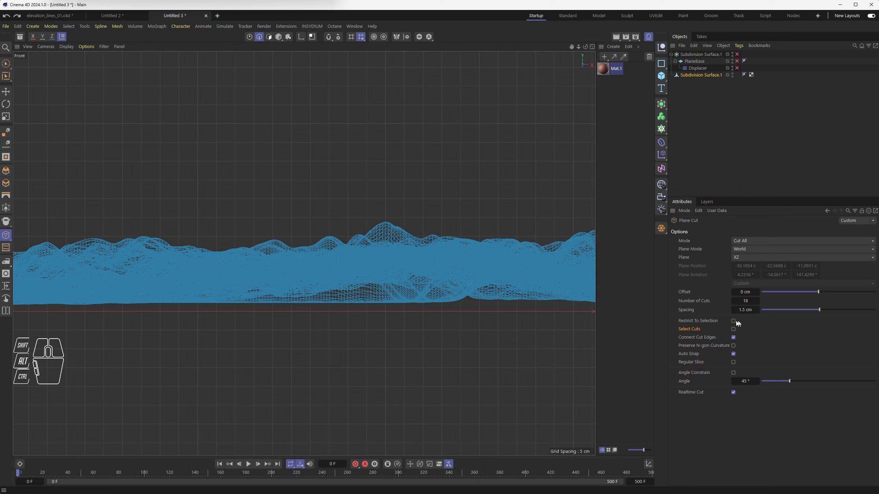
click(734, 329)
click(269, 37)
click(387, 232)
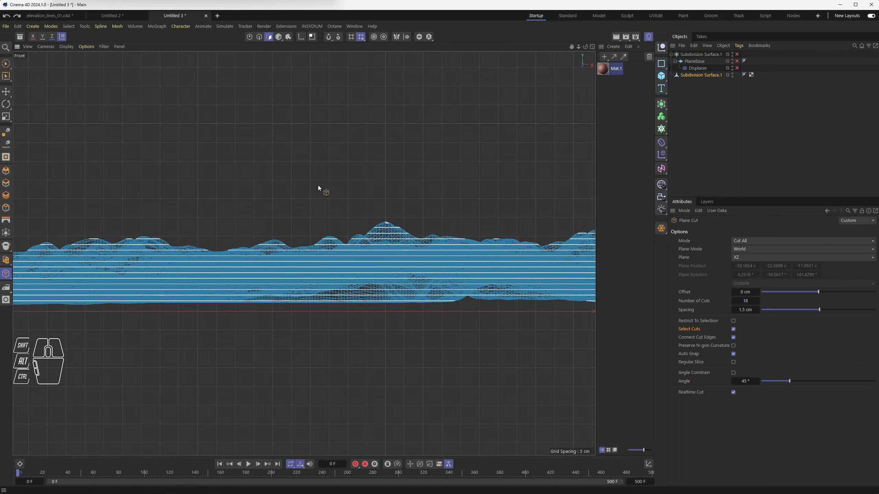
Step: Return to the perspective view, switch to Edge mode and activate Brush Selection while keeping the cut edges selected
middle_click(184, 151)
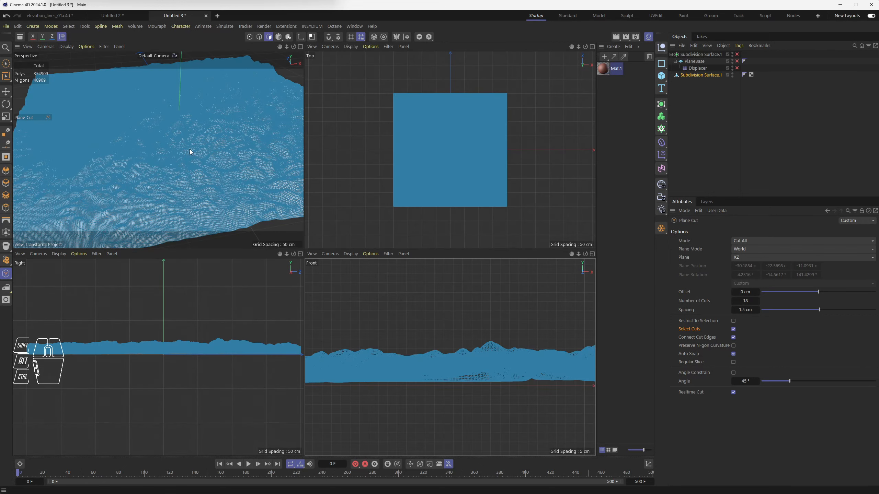
middle_click(190, 152)
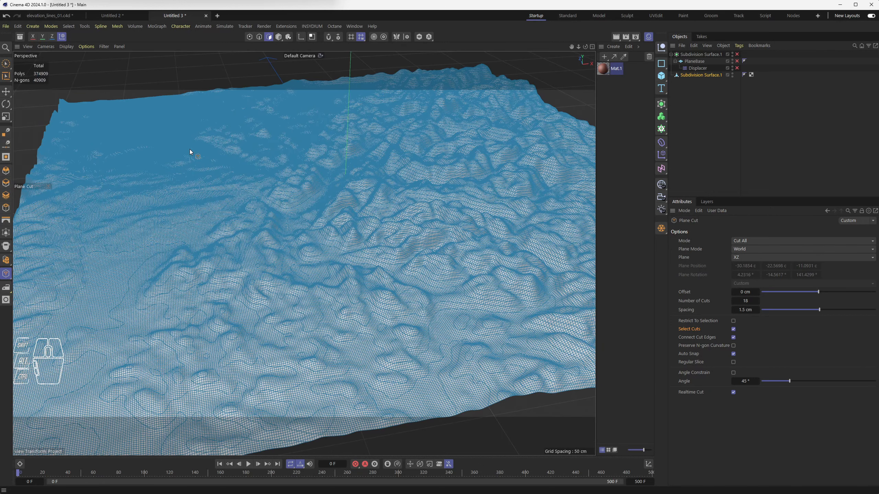
click(258, 37)
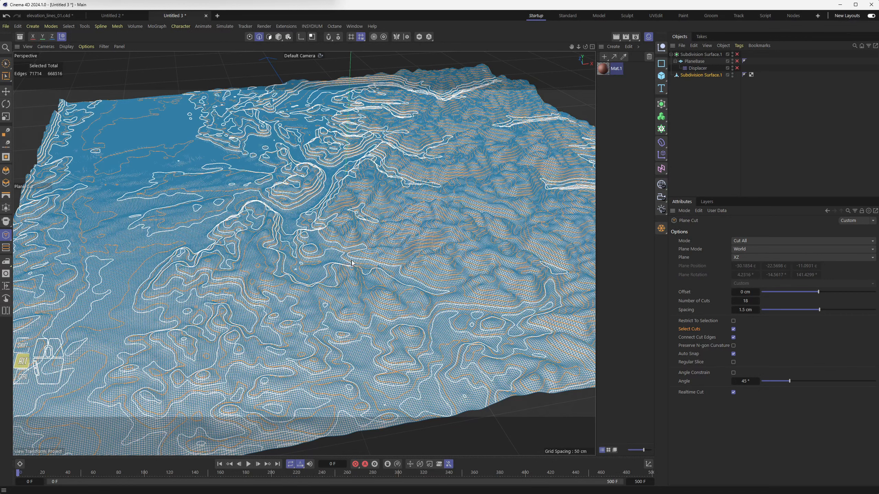
click(5, 65)
scroll(346, 207, down, 2)
alt+drag(346, 208, 350, 235)
key(ctrl+z)
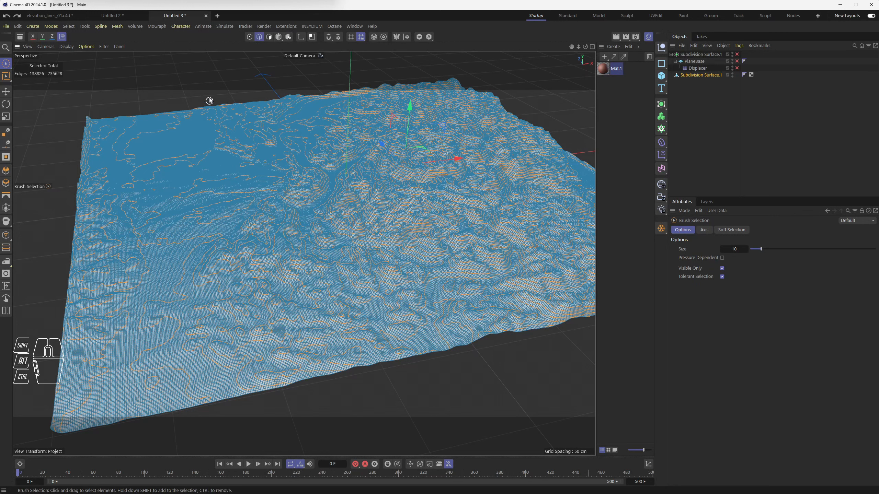
Step: Convert the selected cut edges with Edge to Spline and move the resulting spline out of the terrain object's hierarchy
right_click(221, 68)
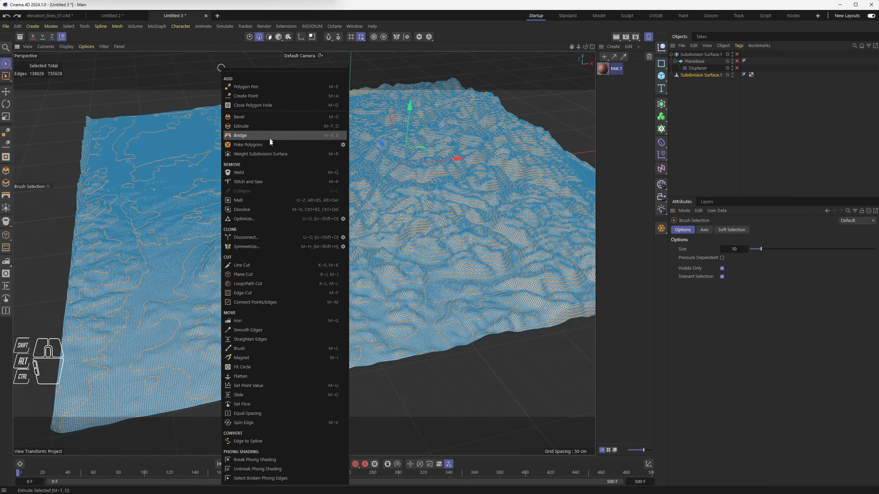
click(255, 443)
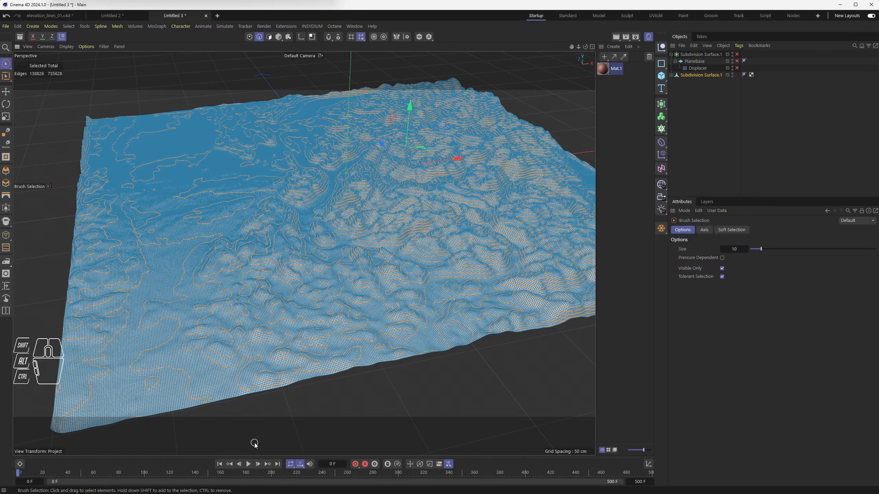
click(672, 76)
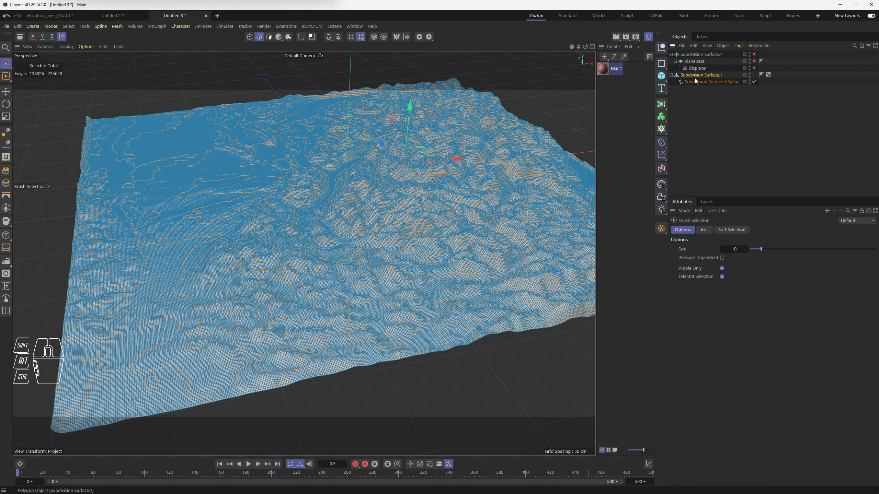
click(704, 82)
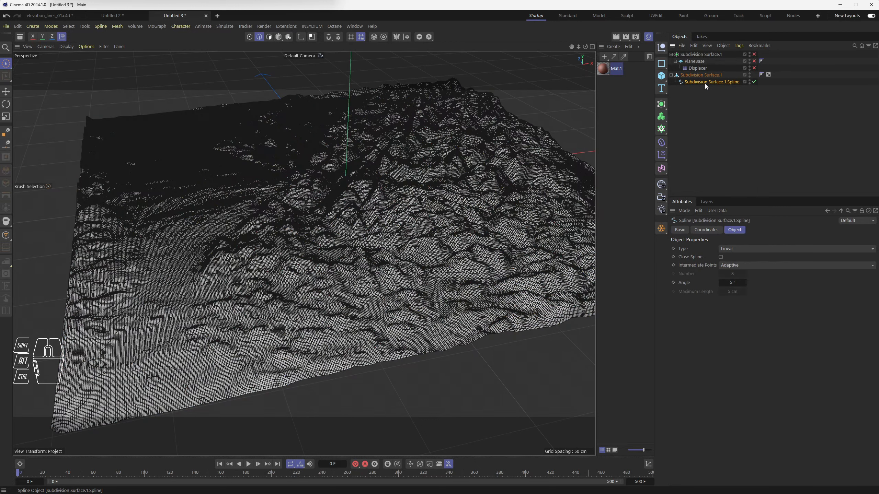
click(754, 82)
drag(703, 80, 701, 108)
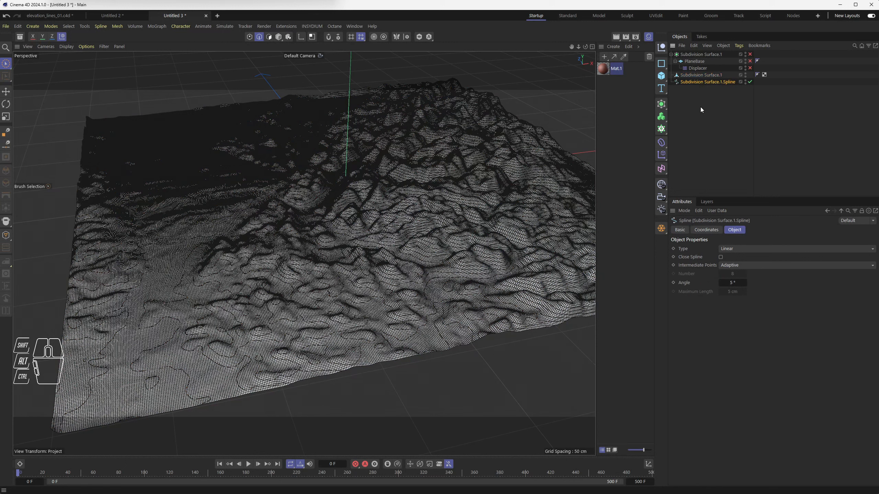
Step: Hide the terrain polygon object to view the extracted spline alone, and show the terrain again
alt+click(746, 75)
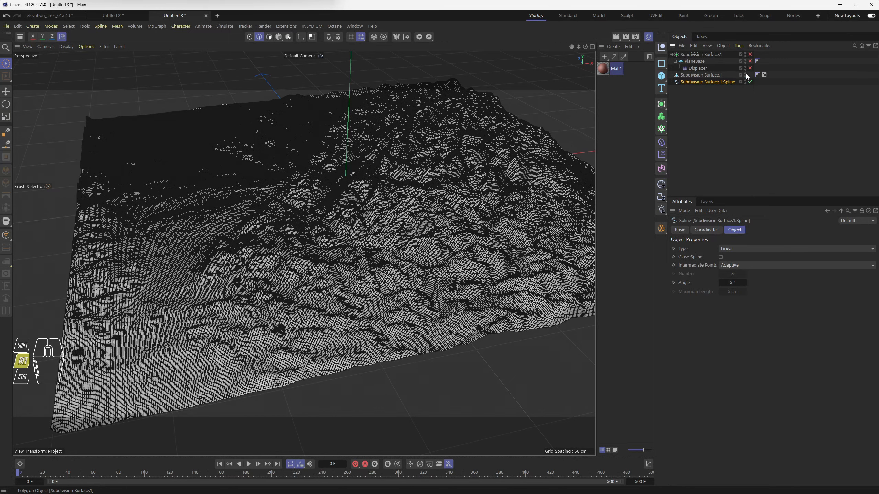
alt+click(745, 75)
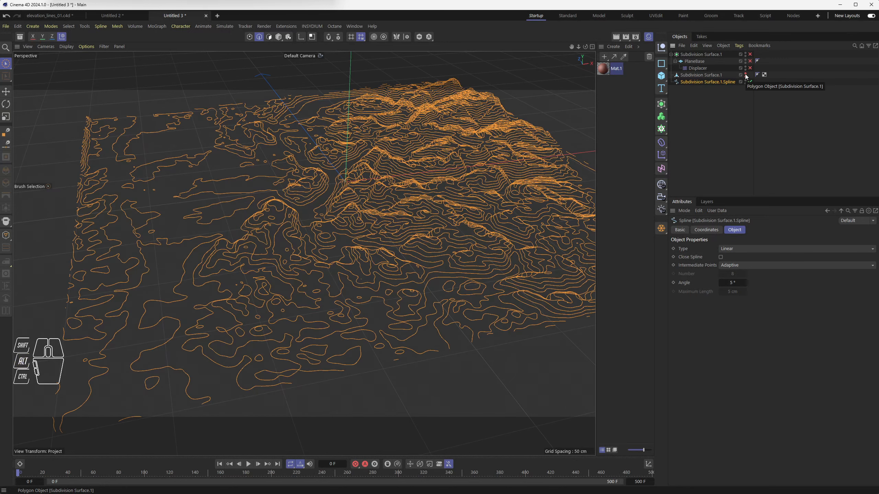
alt+click(745, 75)
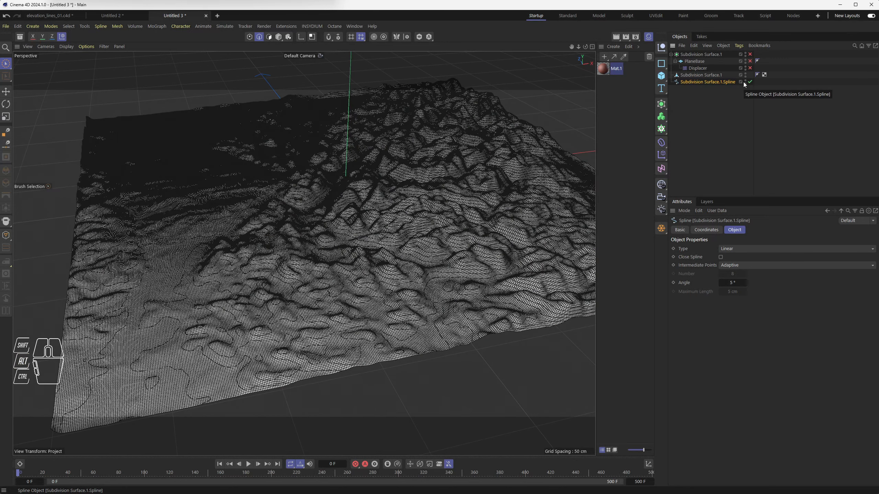
Step: Hide and disable the extracted spline and examine the cut lines on the terrain mesh up close
alt+click(745, 82)
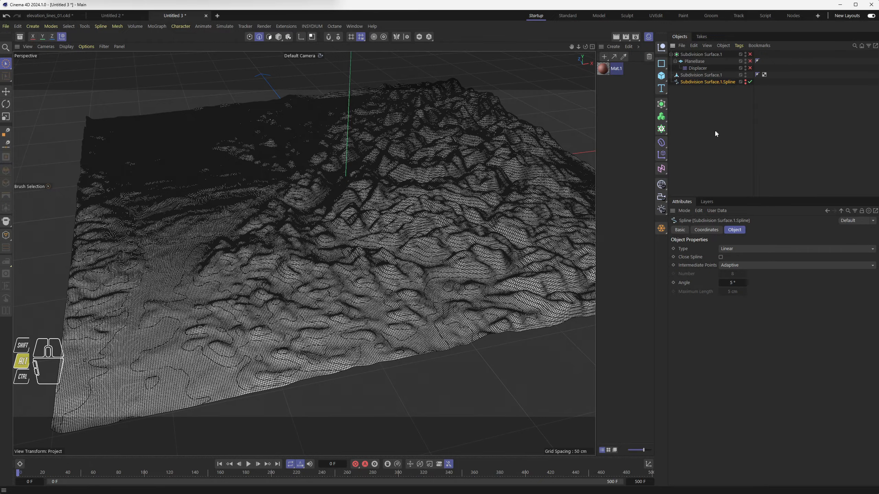
alt+middle_drag(374, 189, 371, 237)
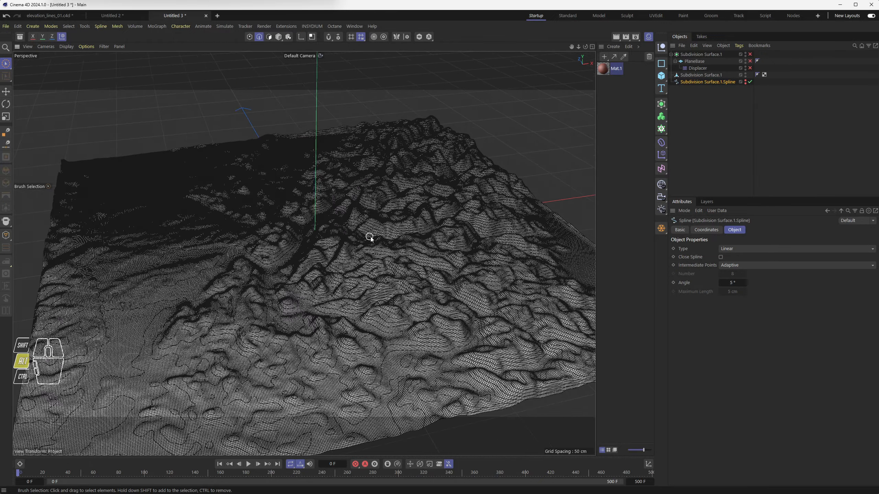
alt+right_drag(371, 236, 364, 288)
alt+middle_drag(363, 287, 339, 308)
alt+right_drag(339, 308, 358, 229)
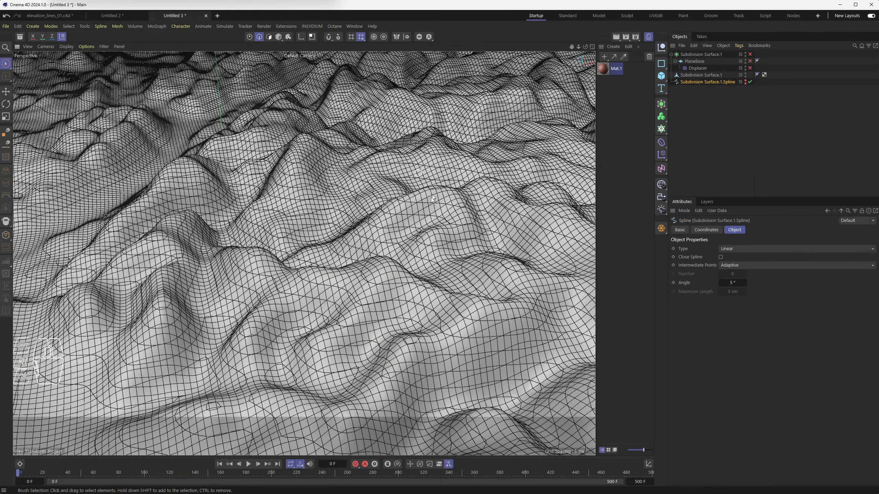
click(751, 82)
scroll(361, 159, down, 5)
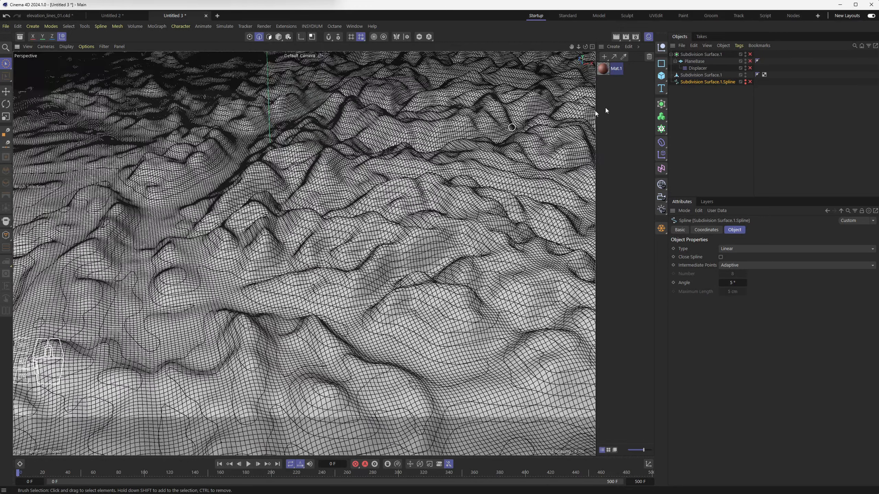
Step: Inspect the selected cut edges on the terrain object, and re-enable and select the extracted spline
click(699, 75)
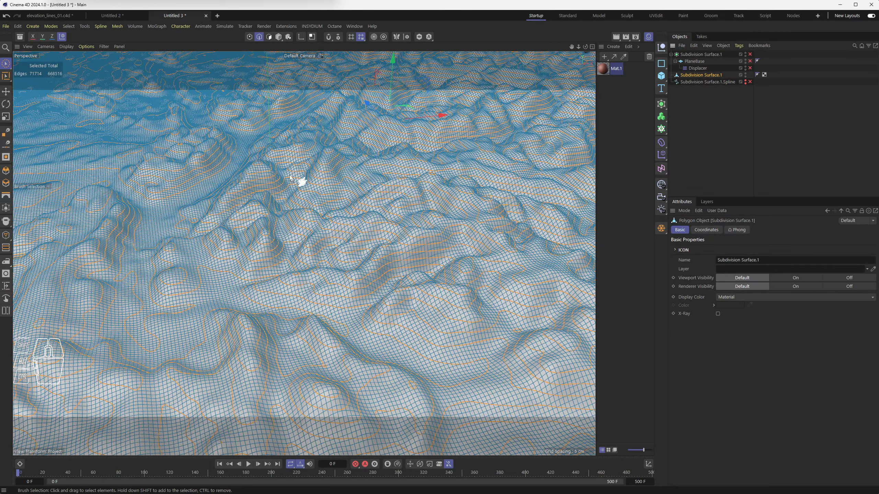
alt+drag(307, 192, 327, 210)
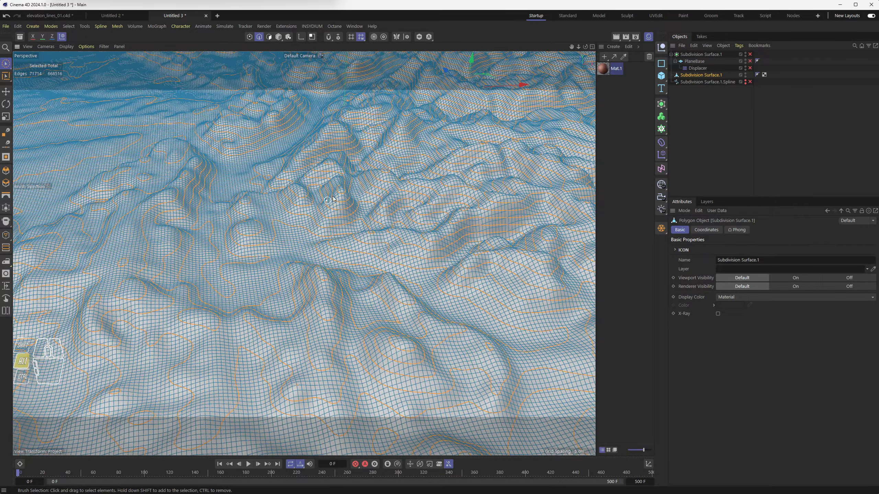
click(746, 81)
click(715, 82)
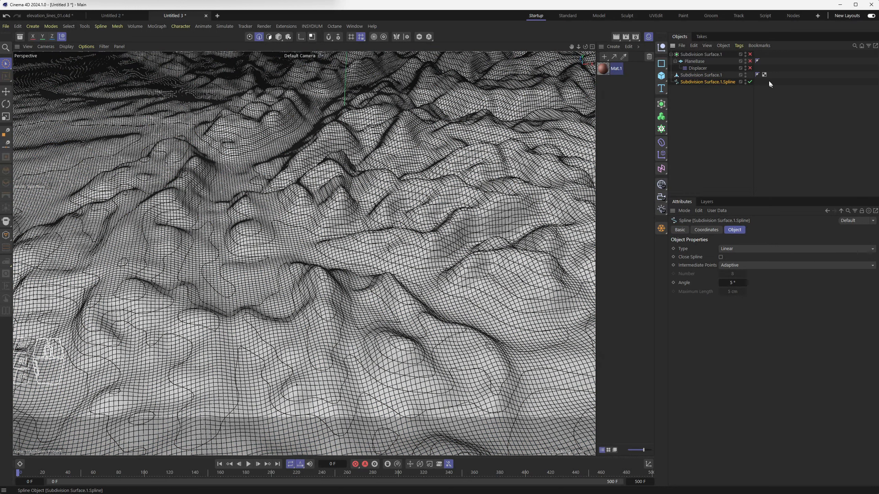
Step: Hide the terrain polygon object, examine the elevation lines of the spline, and show the terrain again
alt+click(747, 75)
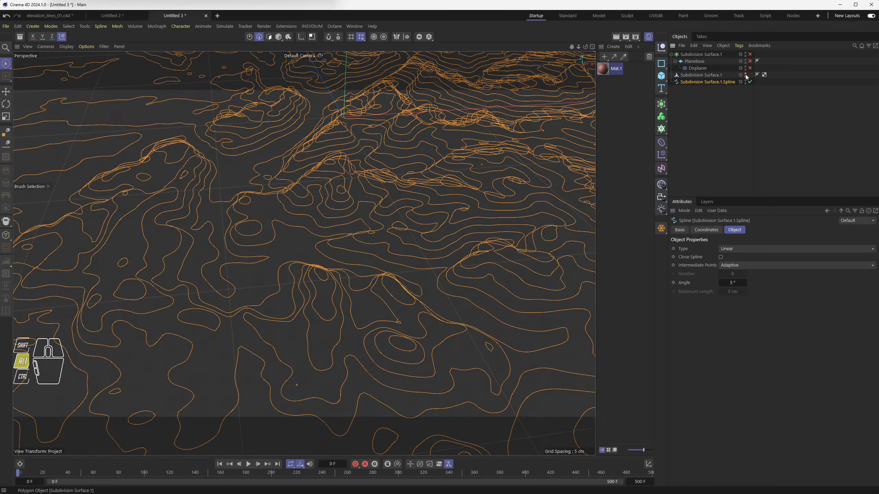
alt+drag(464, 171, 395, 201)
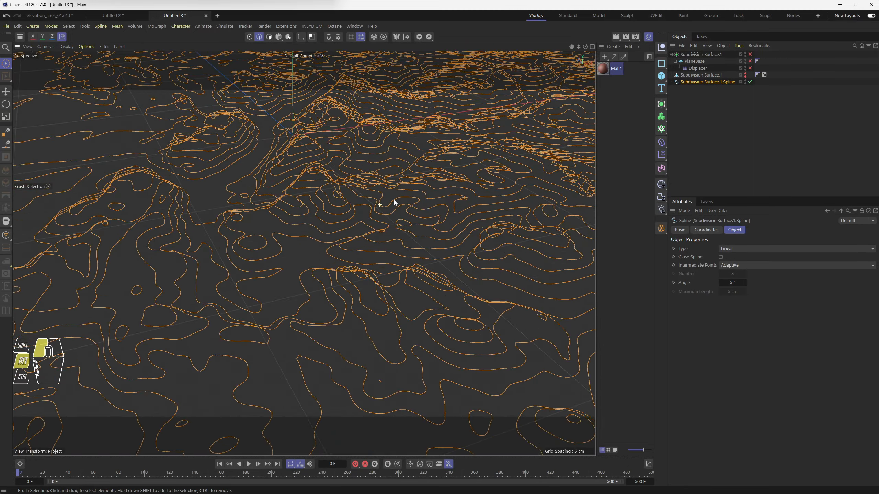
alt+scroll(395, 201, down, 4)
alt+scroll(396, 200, down, 8)
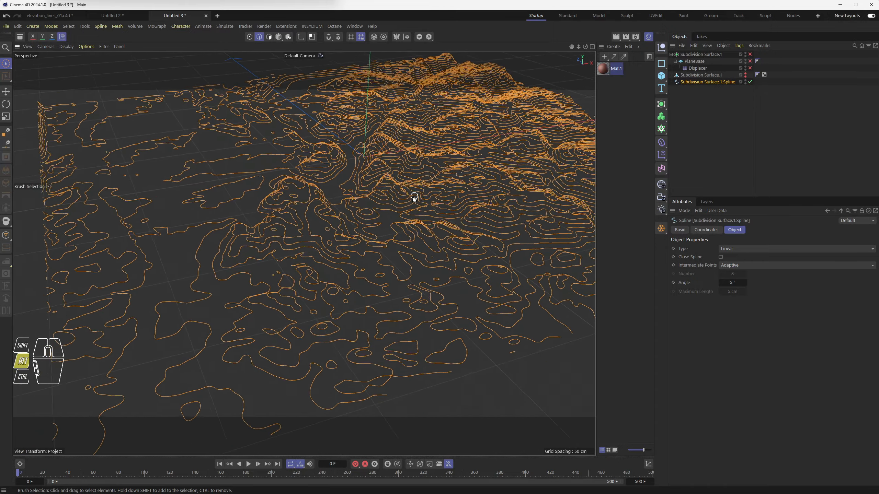
alt+drag(409, 198, 363, 217)
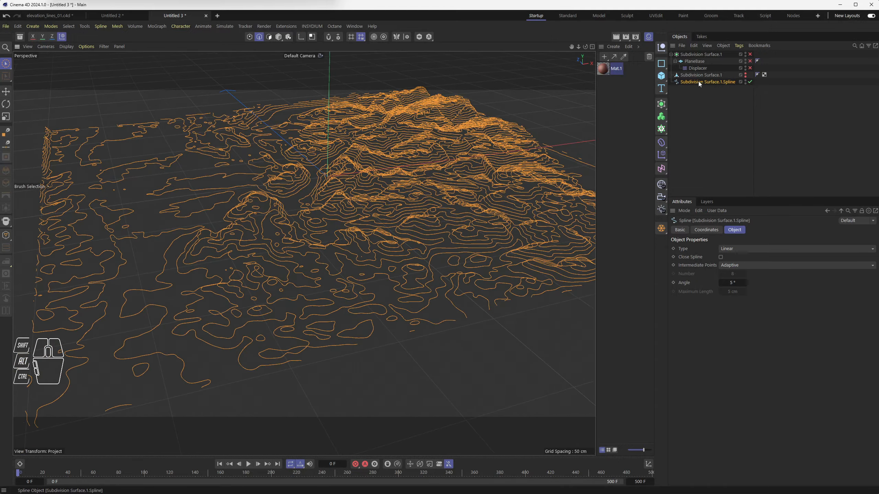
click(746, 73)
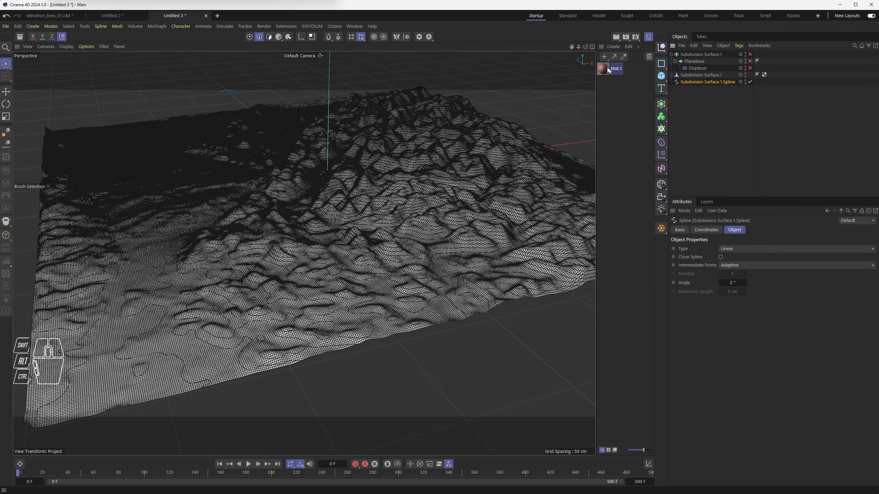
Step: Assign a new default material to the terrain polygon object and darken the material's color
click(605, 57)
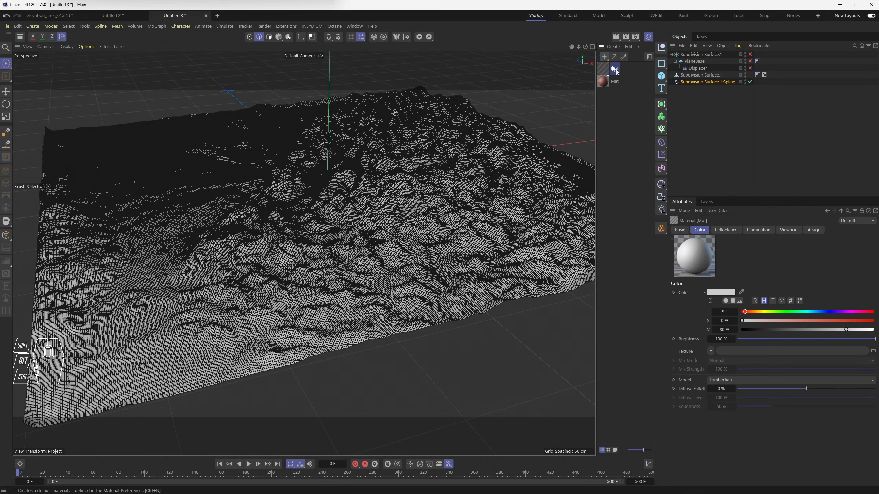
drag(601, 69, 706, 74)
double_click(604, 69)
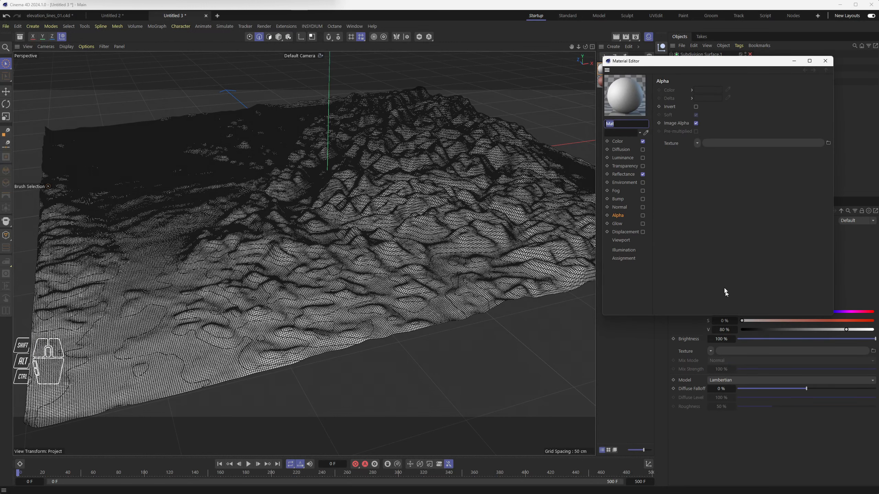
click(825, 61)
drag(784, 330, 795, 329)
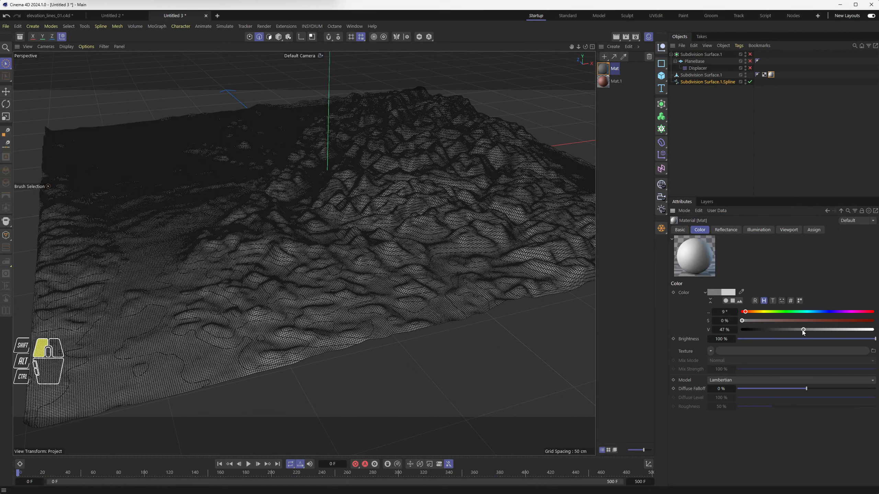
Step: Create a hair material and assign it to the extracted elevation-line spline
click(711, 82)
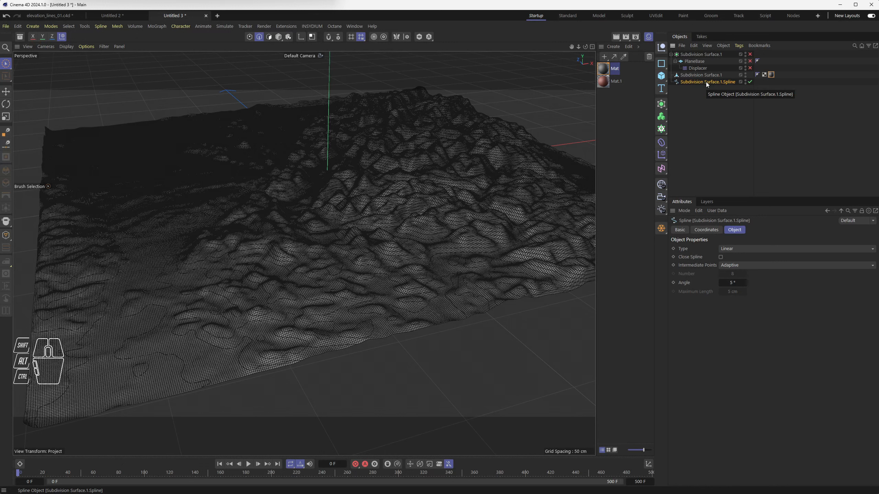
click(604, 57)
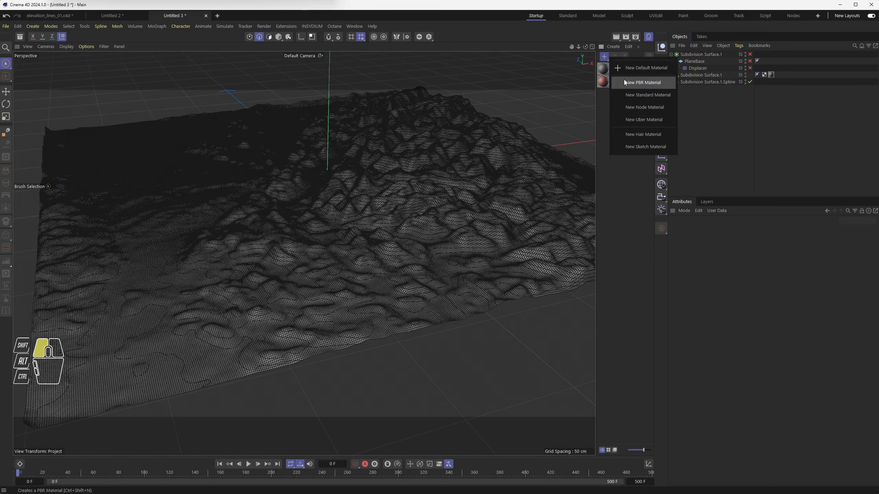
click(640, 134)
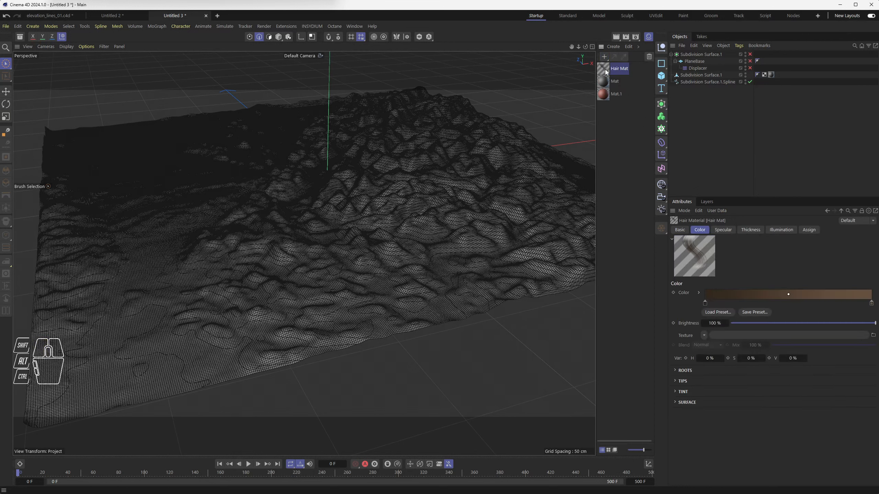
drag(606, 73, 702, 82)
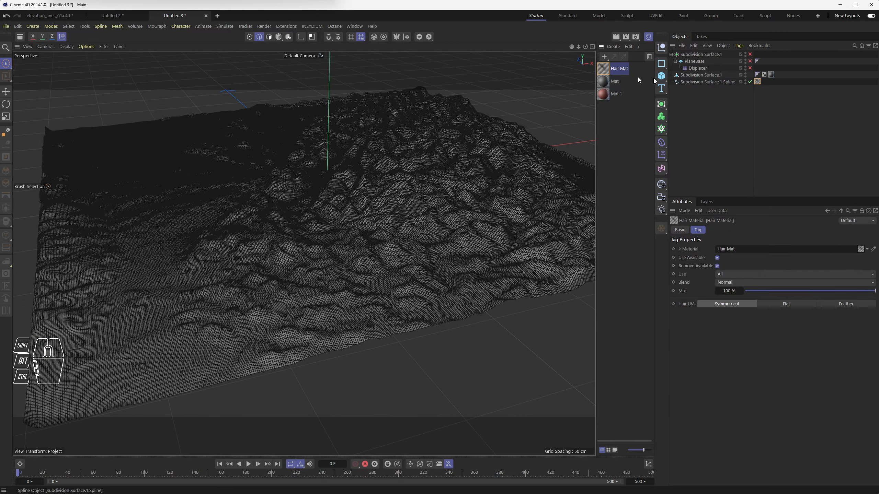
Step: Remove both brown knots from the hair material's color gradient and place a single new knot at 0 %
double_click(606, 70)
drag(651, 68, 445, 93)
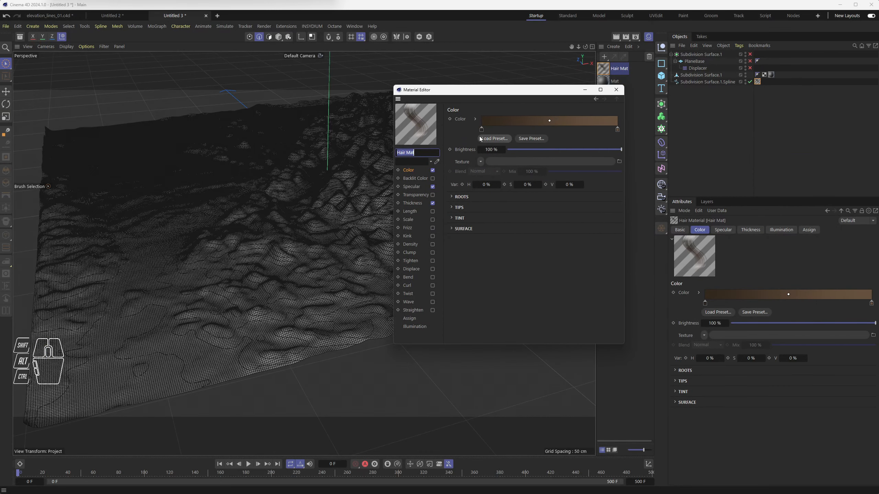
drag(481, 129, 465, 218)
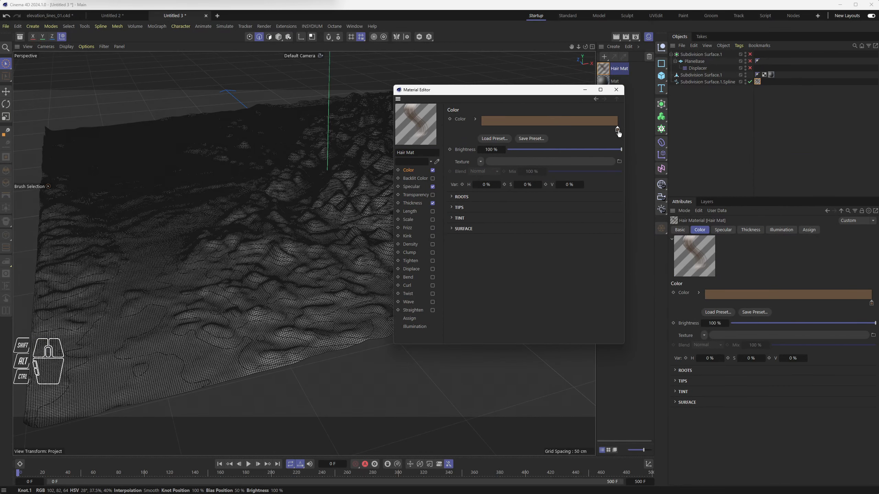
drag(618, 131, 608, 165)
click(538, 127)
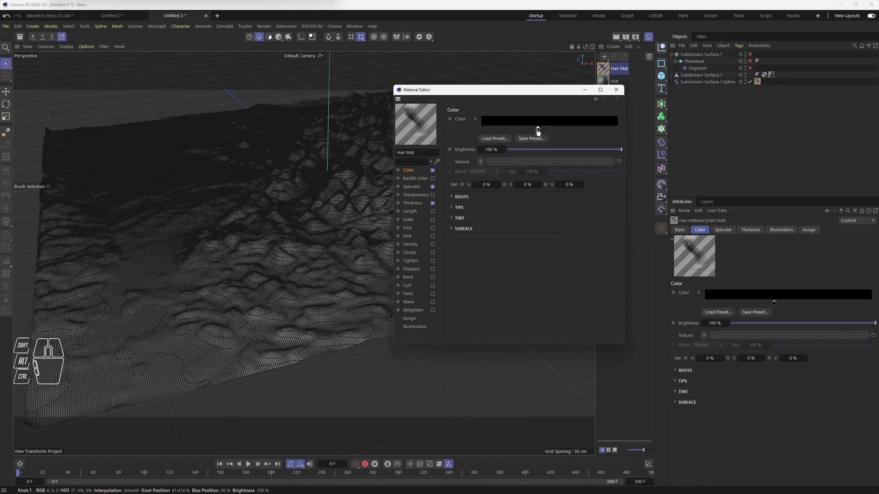
drag(537, 131, 484, 134)
Step: Set the remaining gradient knot of the hair material to a bright, saturated green with a hue of about 99°
double_click(481, 129)
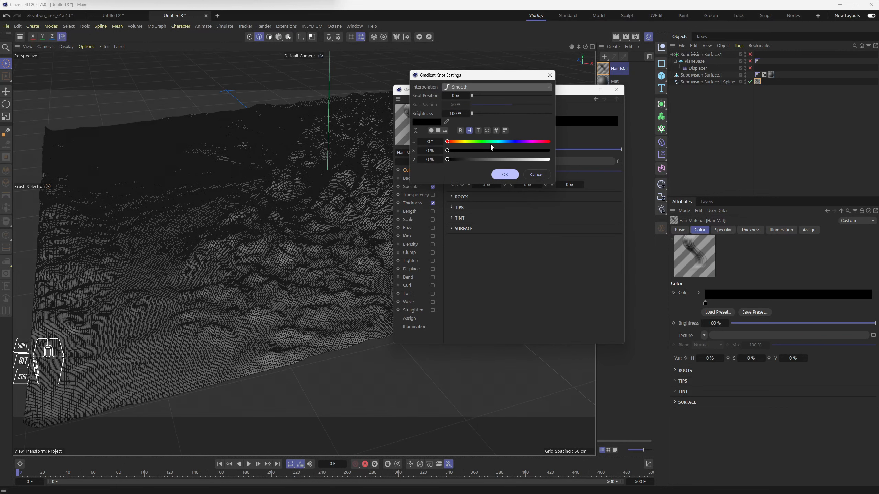
drag(490, 141, 475, 141)
click(520, 150)
click(549, 159)
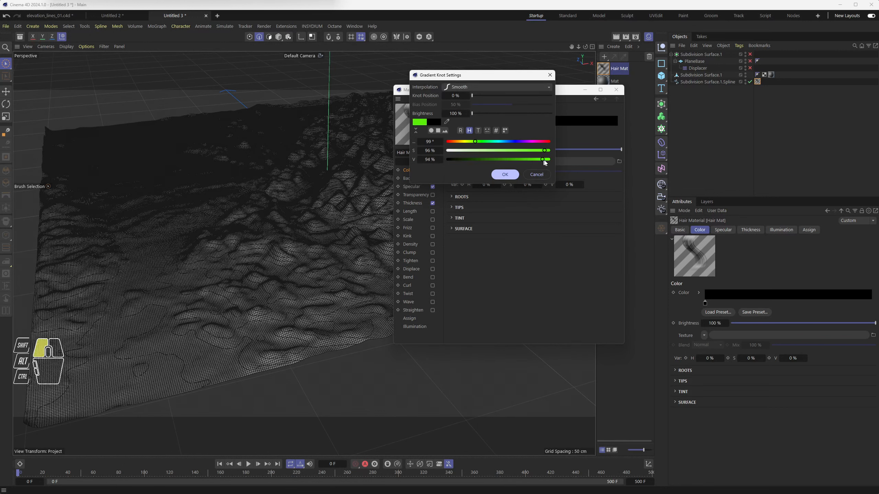
click(505, 174)
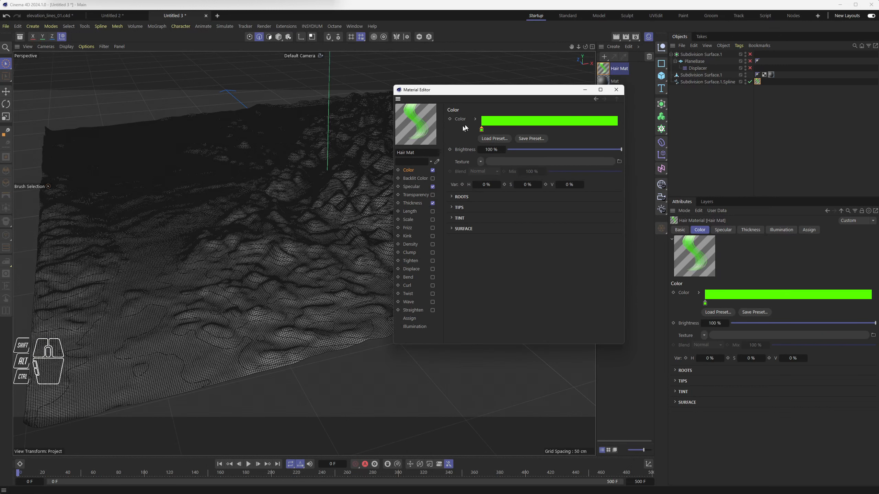
click(556, 93)
drag(556, 93, 564, 102)
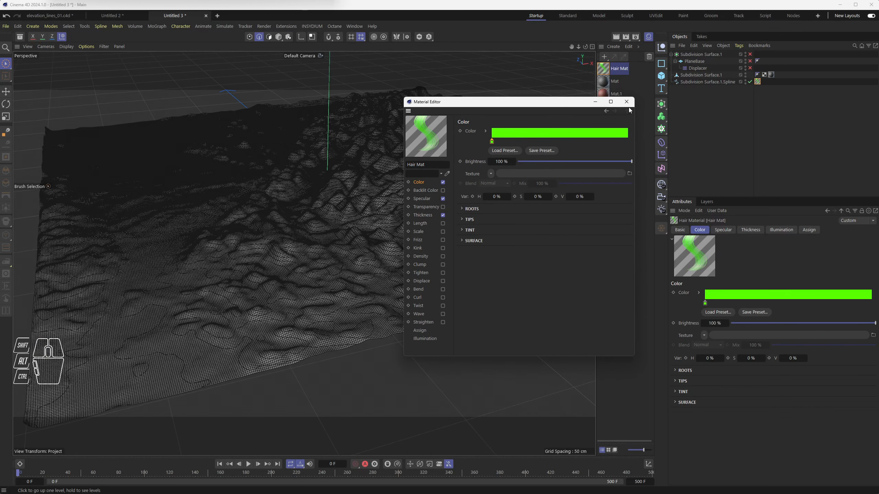
click(624, 98)
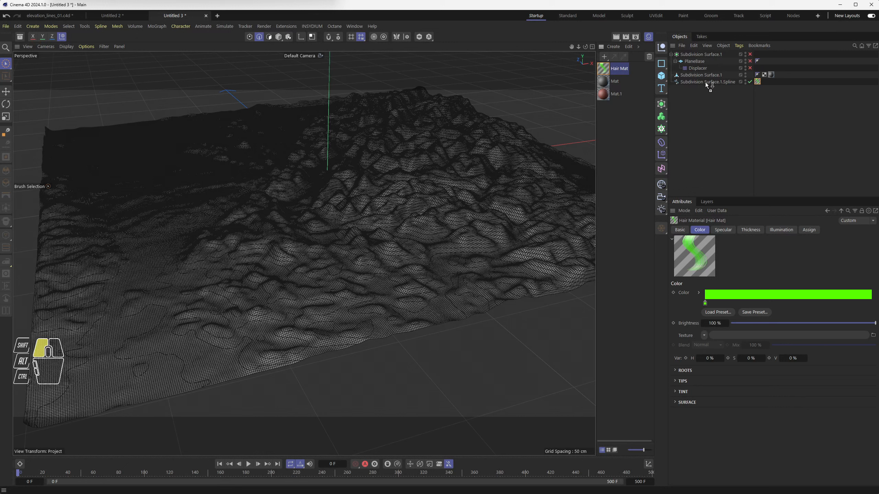
Step: Select the elevation-line spline in Model mode and nudge it slightly along its Y axis relative to the terrain
drag(753, 84, 753, 85)
click(696, 83)
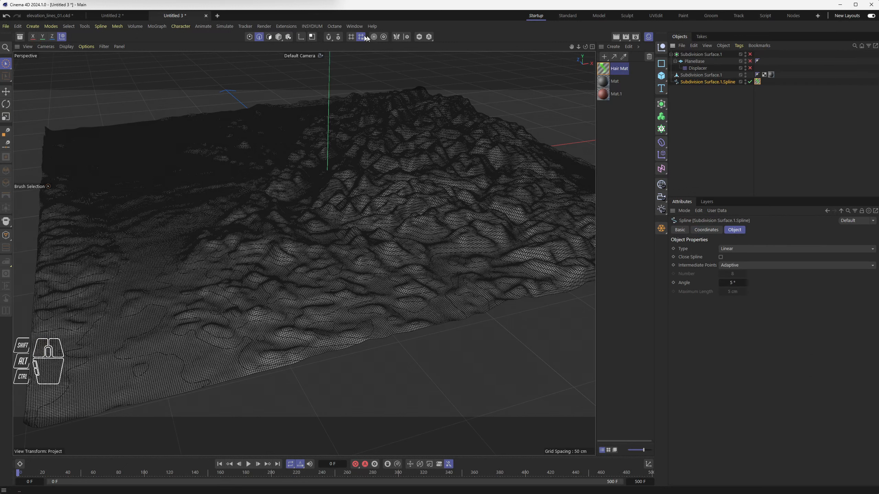
click(278, 37)
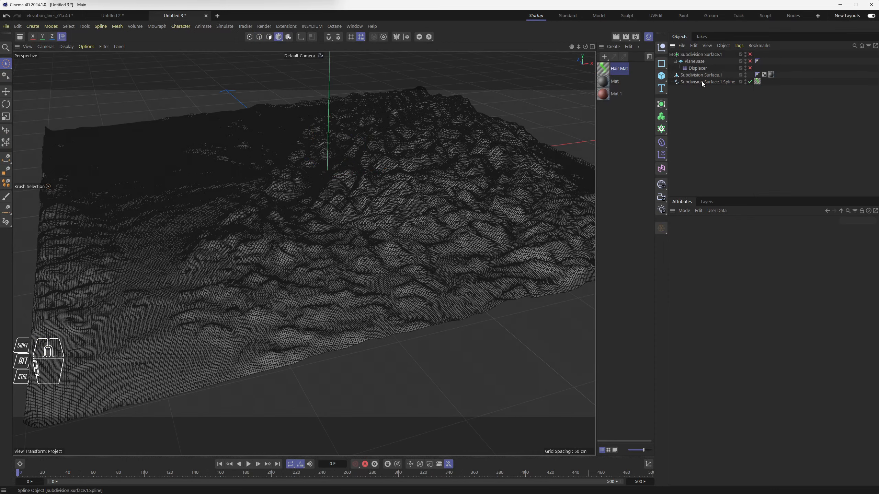
alt+drag(412, 222, 384, 201)
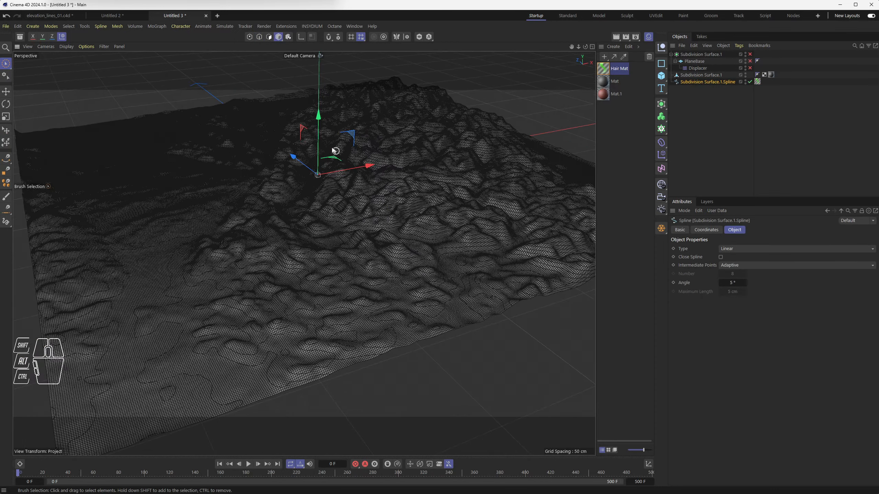
alt+drag(322, 138, 304, 191)
alt+scroll(304, 190, up, 10)
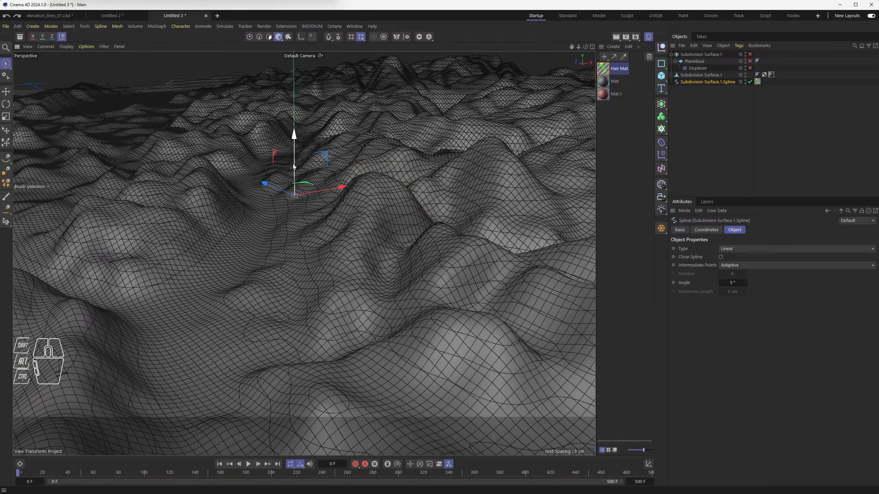
drag(294, 166, 296, 167)
Step: Fine-tune the spline's height along Y so it sits just above the terrain, and render the viewport
scroll(294, 172, up, 10)
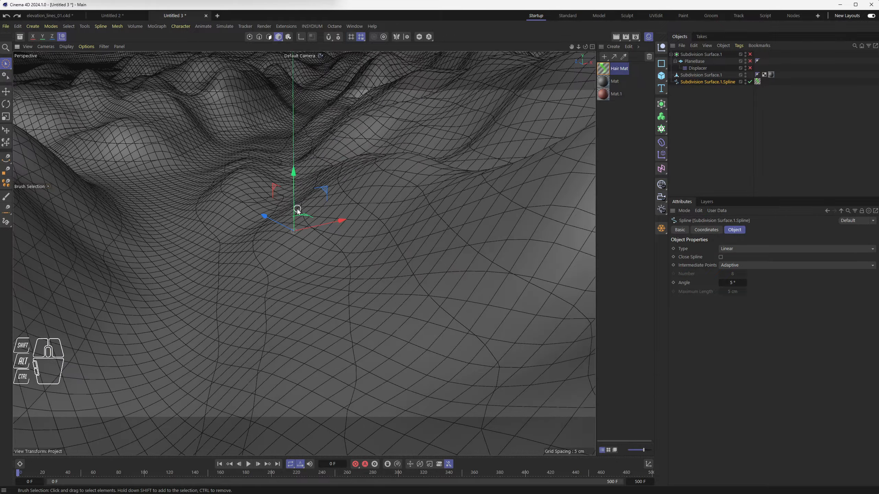
drag(291, 207, 293, 208)
scroll(379, 237, down, 15)
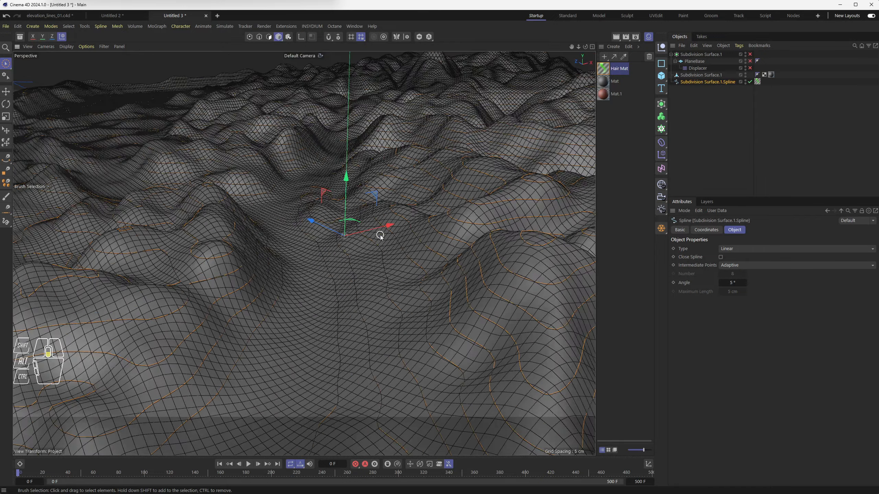
scroll(380, 232, down, 5)
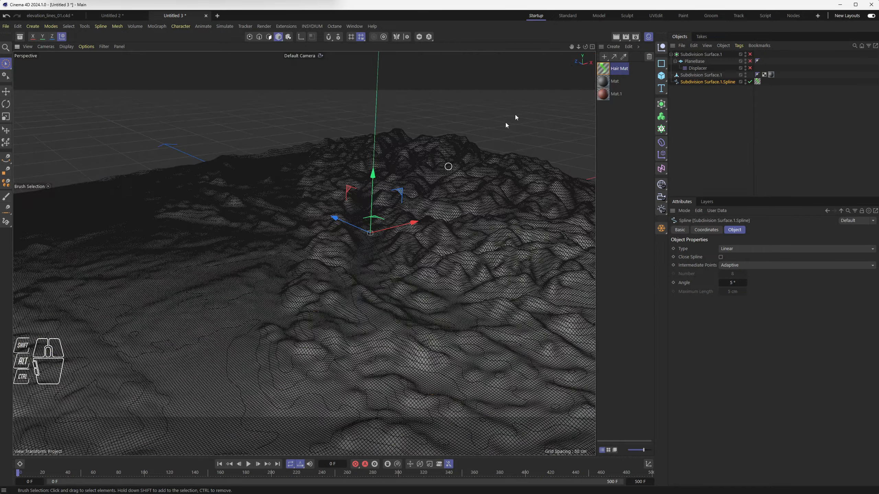
click(616, 38)
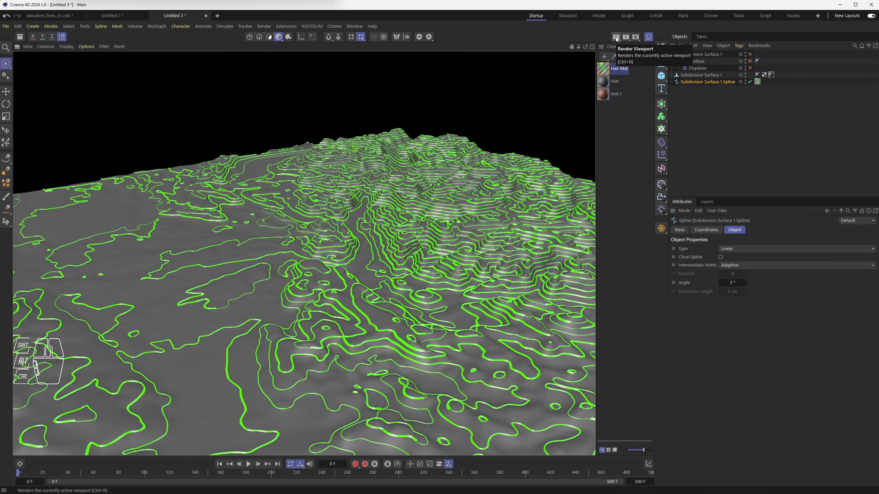
Step: Set the hair material's root thickness to 0.1 cm and render the viewport again
double_click(605, 71)
drag(633, 63, 398, 81)
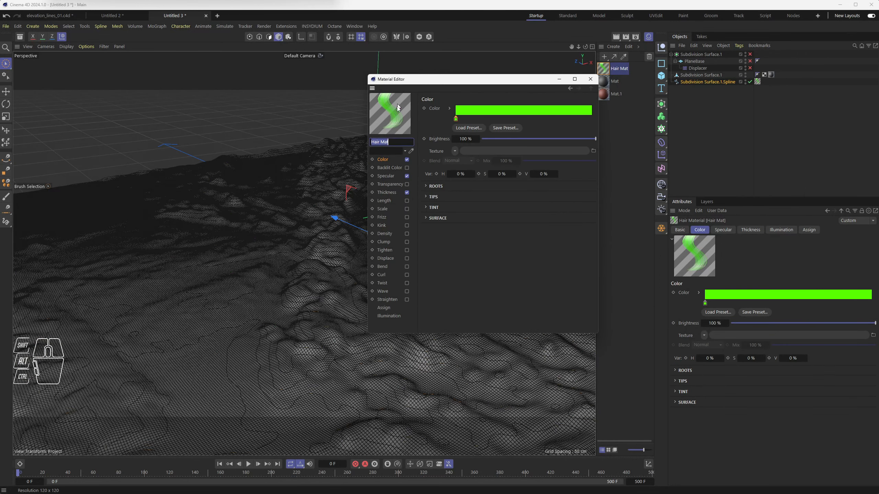
click(387, 192)
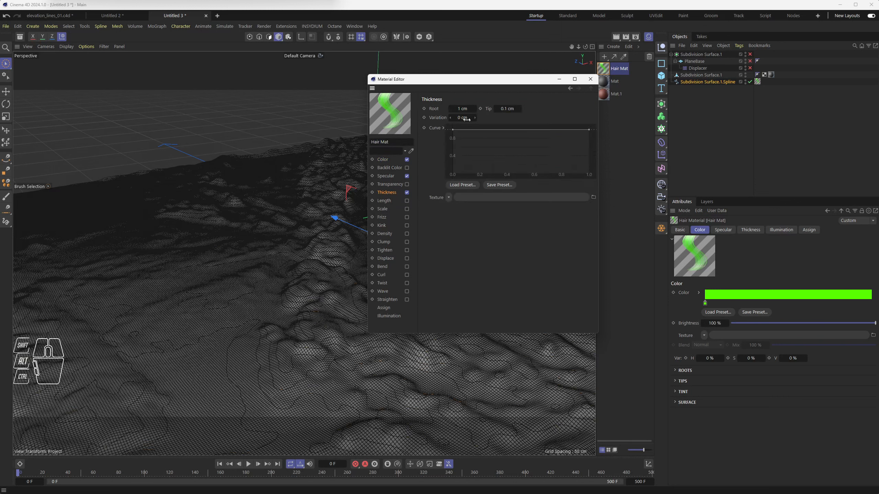
click(463, 109)
text(.1)
key(Tab)
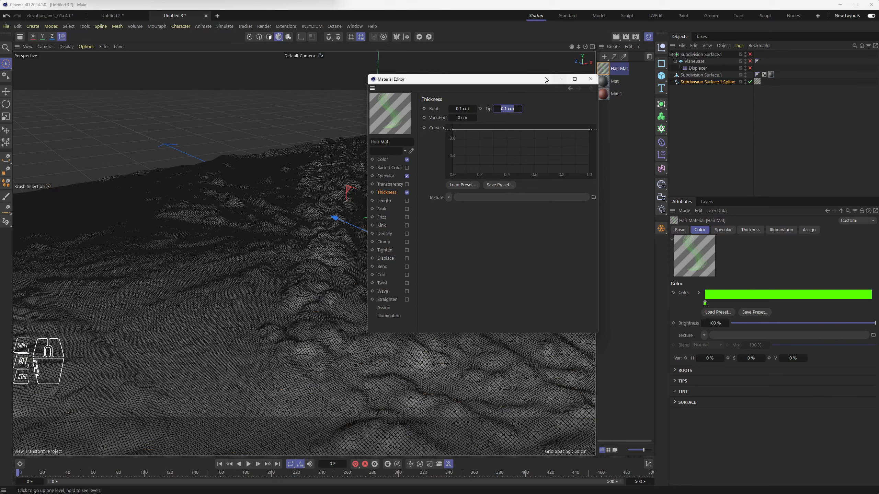
drag(545, 80, 785, 108)
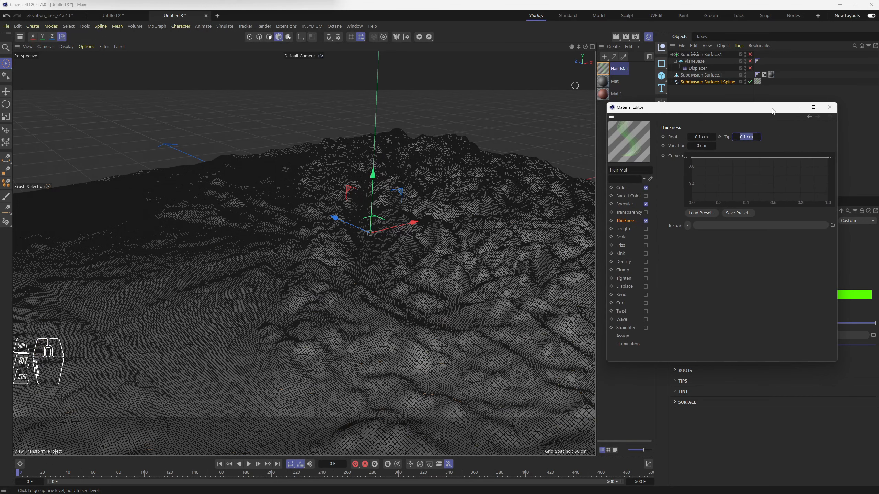
click(618, 37)
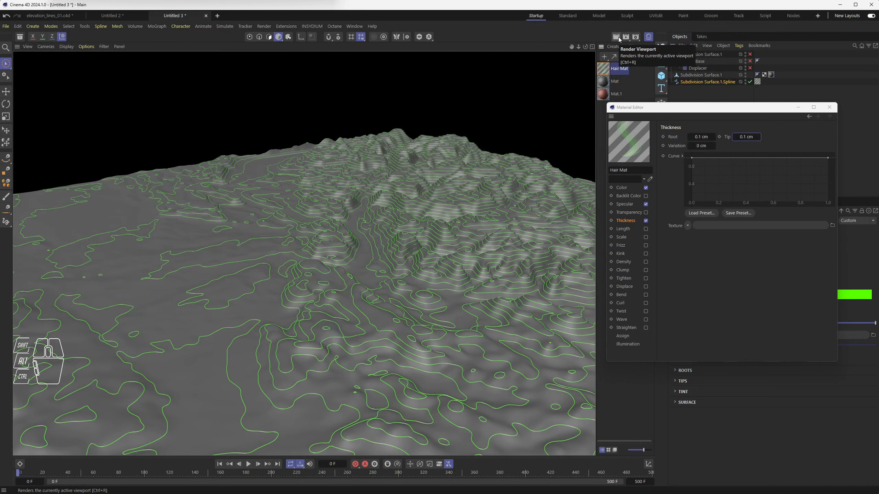
Step: Render a closer view of the terrain to check the thinner elevation lines
alt+drag(448, 273, 407, 301)
alt+middle_drag(498, 299, 304, 253)
alt+drag(305, 253, 310, 182)
alt+scroll(381, 239, up, 8)
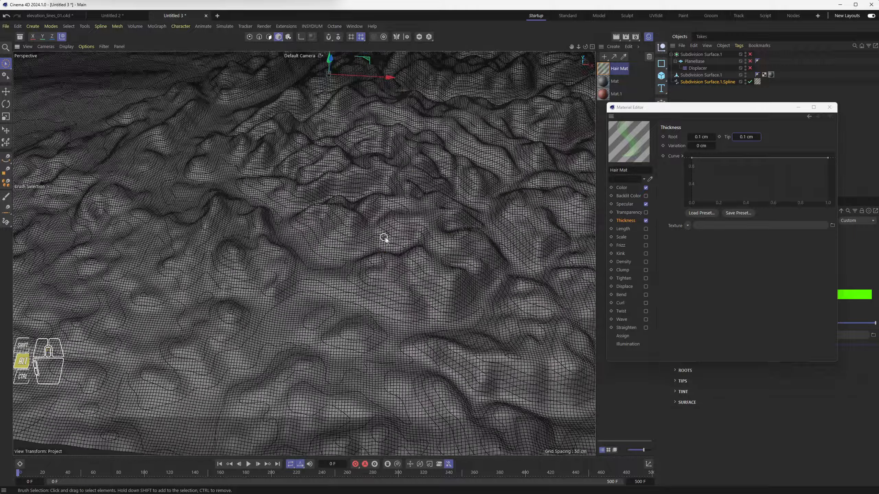
alt+drag(394, 247, 400, 234)
click(618, 36)
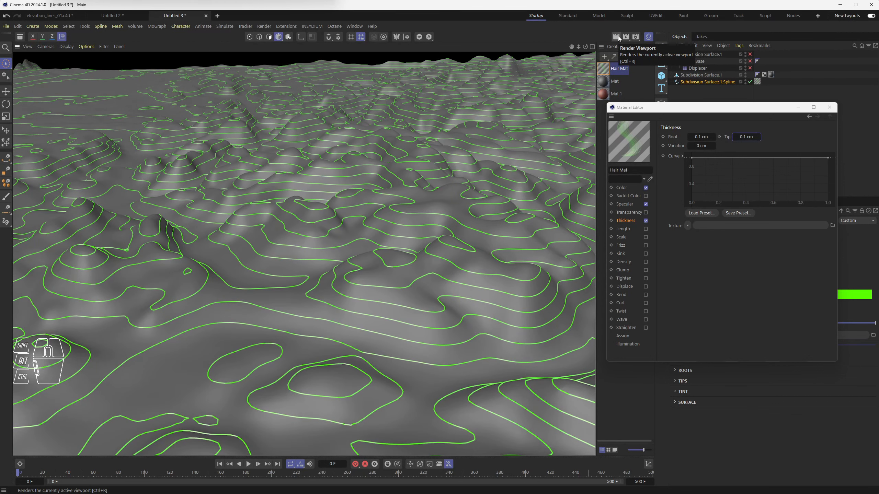
Step: Darken the terrain material's color to a brightness value of 29 %, disable its reflectance, and render the viewport
click(615, 81)
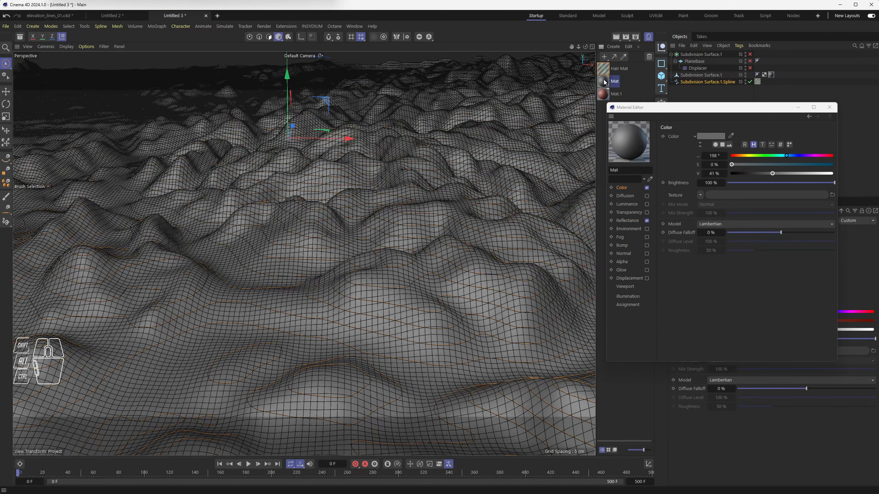
drag(756, 176, 760, 173)
click(646, 220)
click(617, 37)
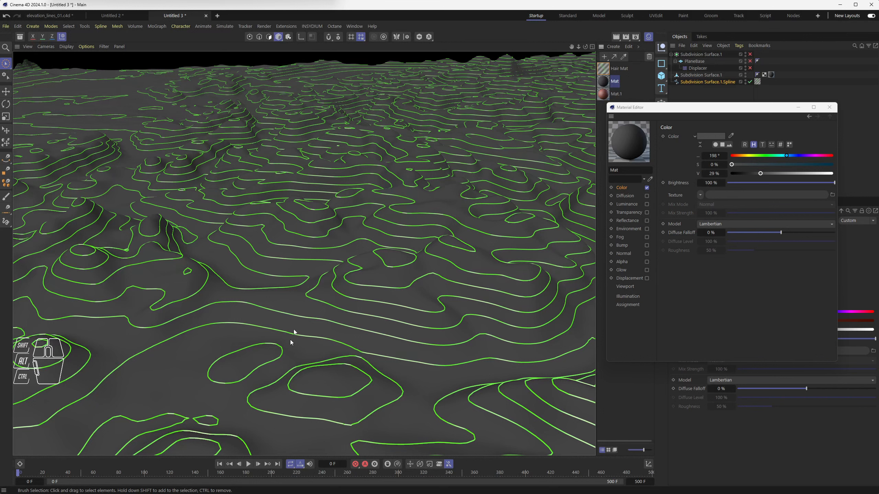
Step: Raise the elevation-line spline further above the terrain along Y and render the result in the viewport
scroll(331, 245, down, 9)
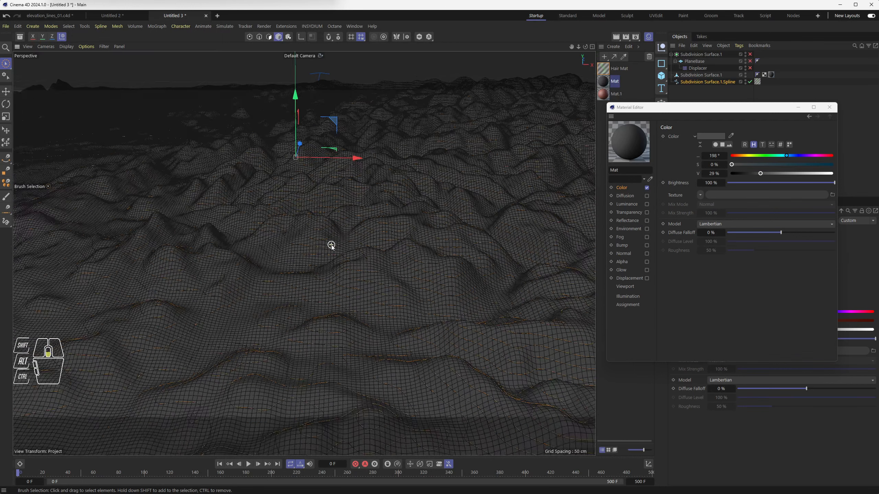
alt+drag(306, 212, 322, 234)
click(829, 107)
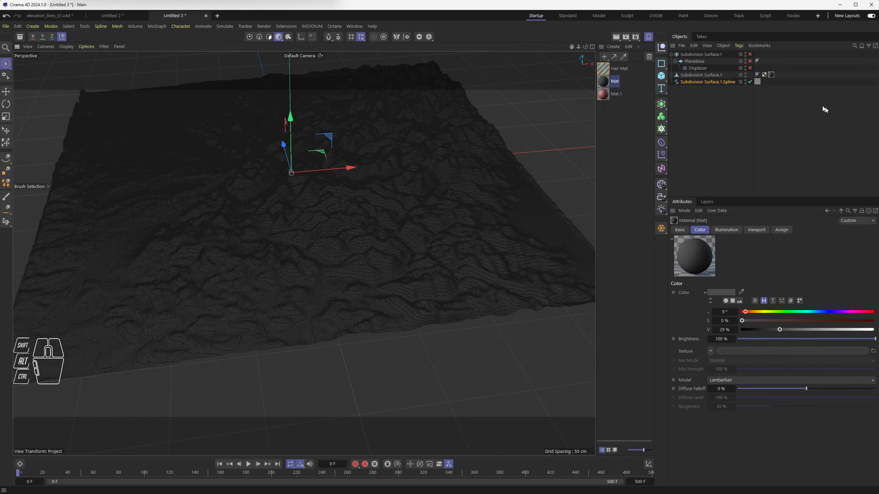
click(698, 81)
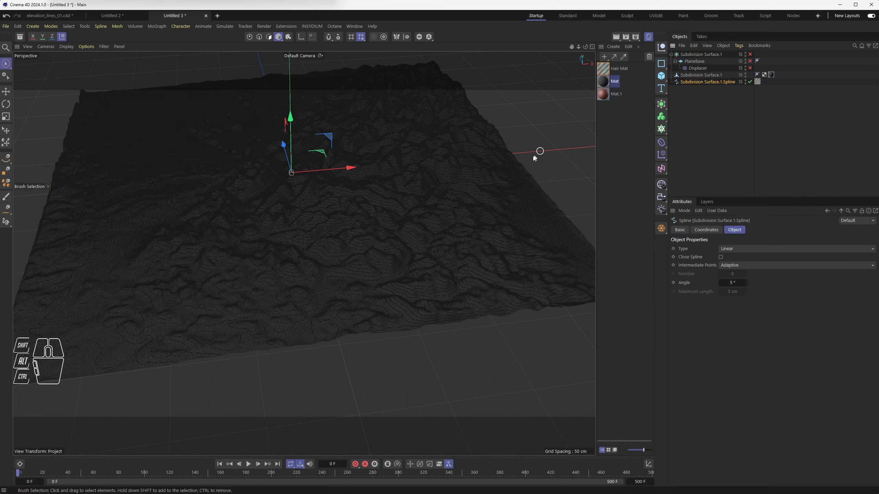
alt+drag(505, 175, 487, 175)
alt+scroll(336, 182, up, 3)
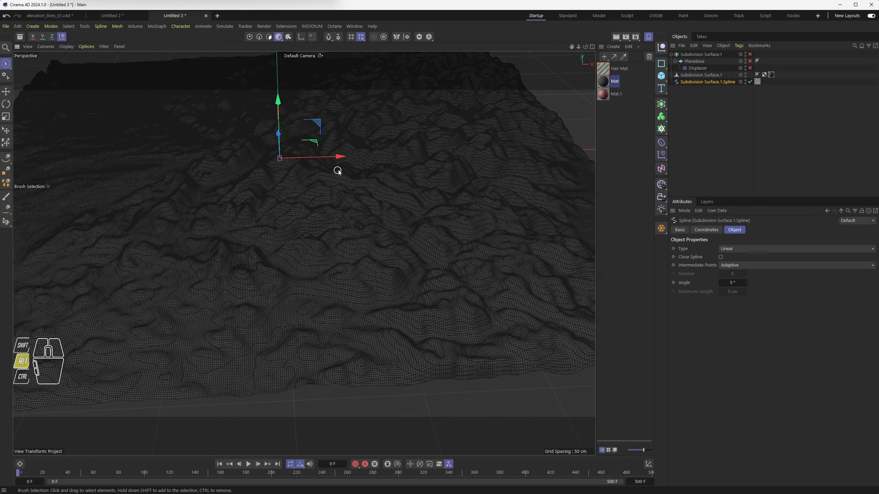
mouse_move(337, 171)
alt+mouse_down()
mouse_move(372, 180)
mouse_move(322, 187)
mouse_move(333, 165)
alt+mouse_up()
mouse_move(177, 142)
mouse_down()
mouse_move(168, 111)
mouse_move(162, 137)
mouse_up()
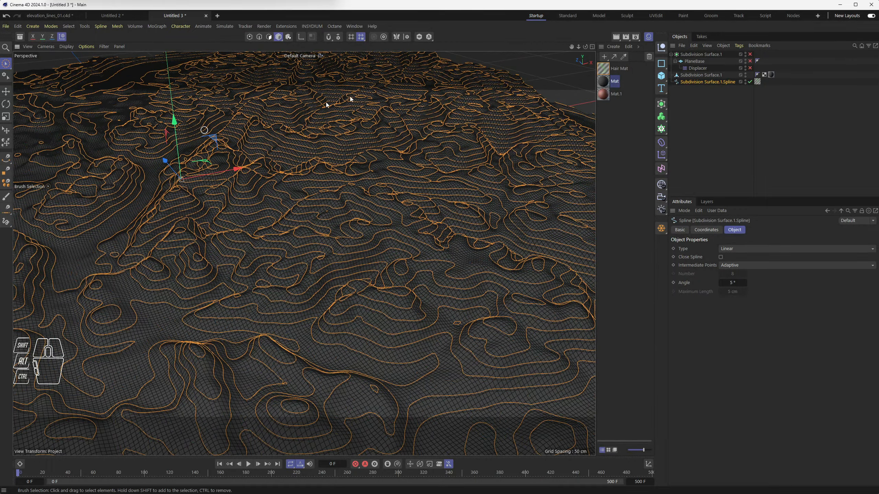
click(617, 36)
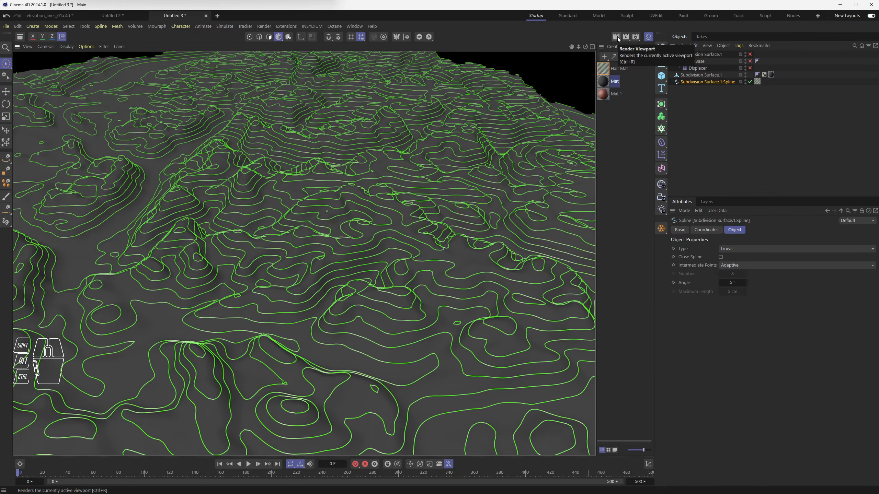
click(618, 36)
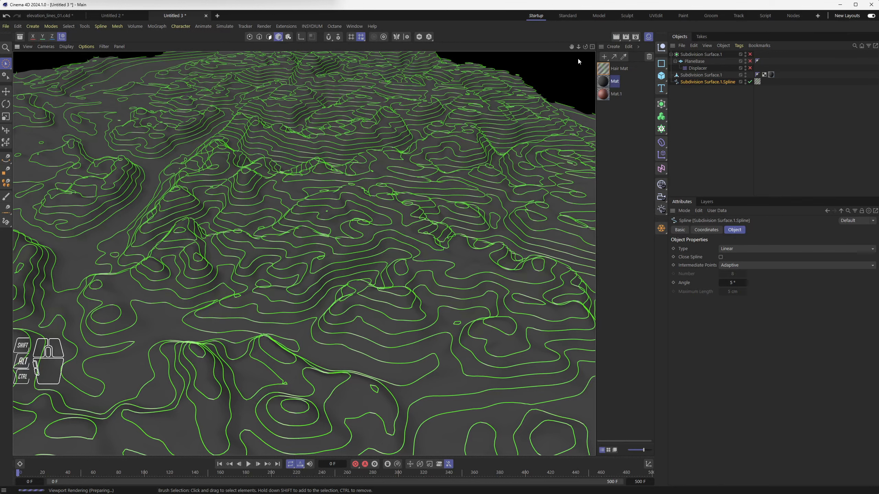
Step: Lower the spline slightly along Y toward the terrain surface and examine the lines from another angle
alt+middle_drag(398, 121, 405, 119)
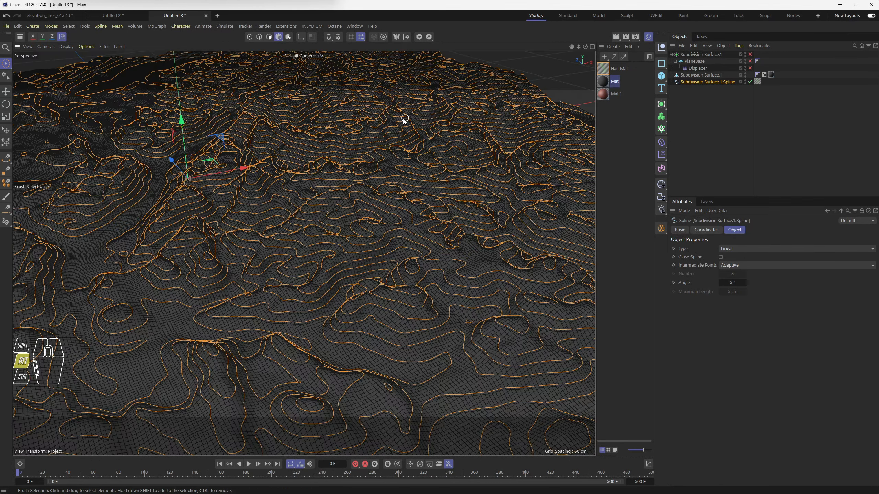
drag(182, 125, 183, 128)
mouse_move(396, 235)
alt+mouse_down()
mouse_move(377, 200)
mouse_move(361, 196)
mouse_move(396, 230)
alt+mouse_up()
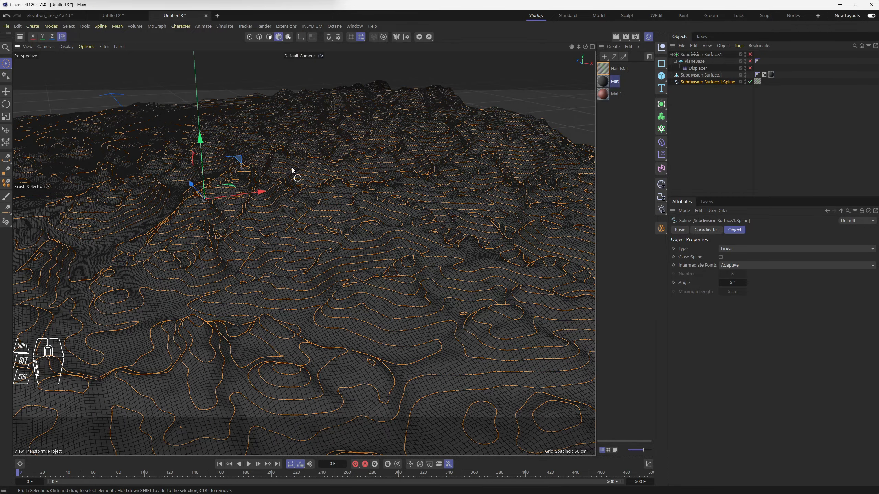
alt+drag(290, 190, 365, 205)
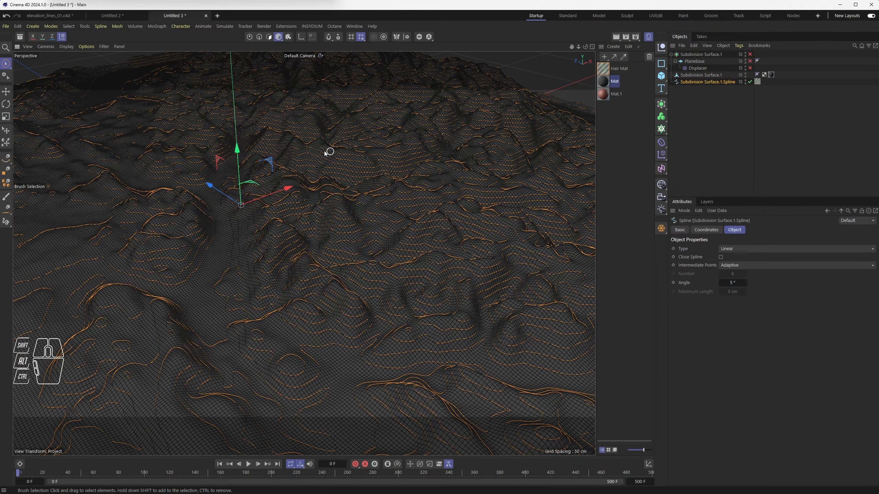
Step: Dissolve the selected plane-cut edges on the terrain polygon mesh and disable the existing elevation-line spline
alt+drag(366, 204, 465, 197)
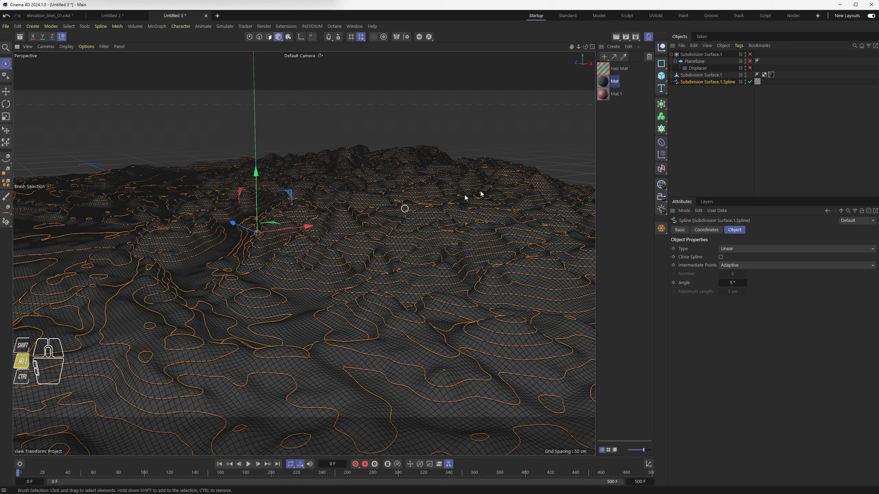
click(712, 75)
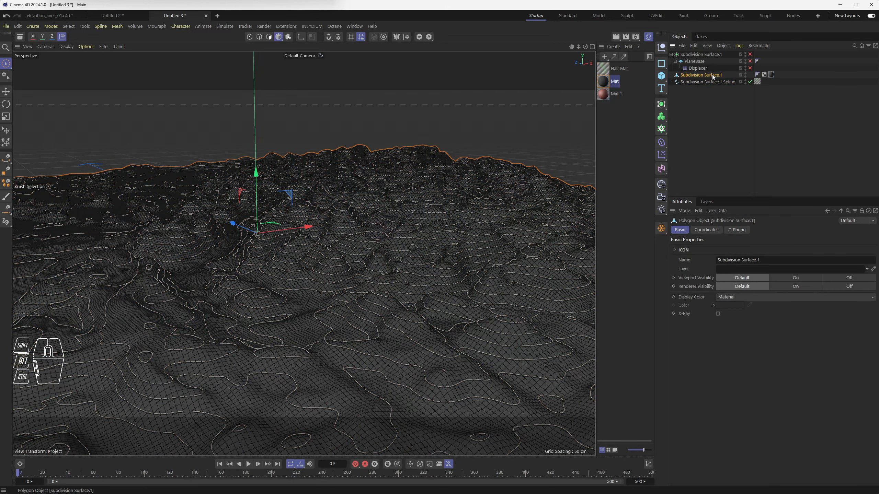
click(260, 37)
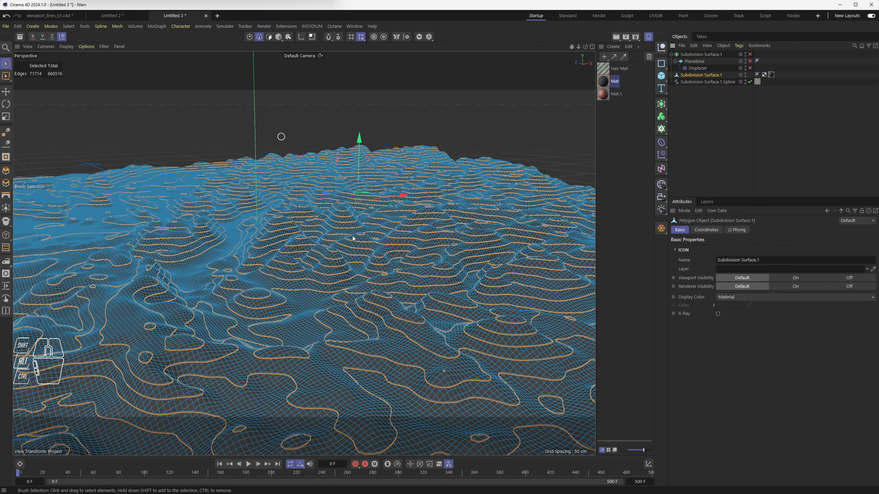
alt+drag(291, 243, 357, 287)
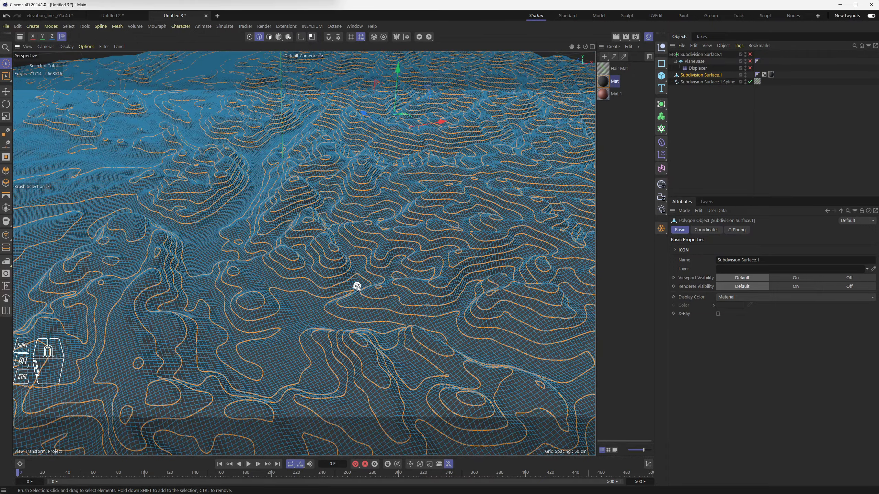
key(ctrl)
key(ctrl+Delete)
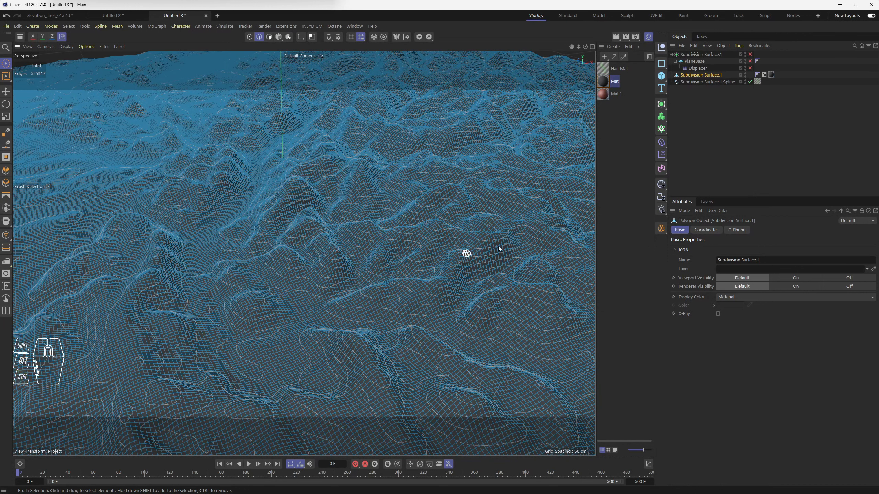
click(749, 82)
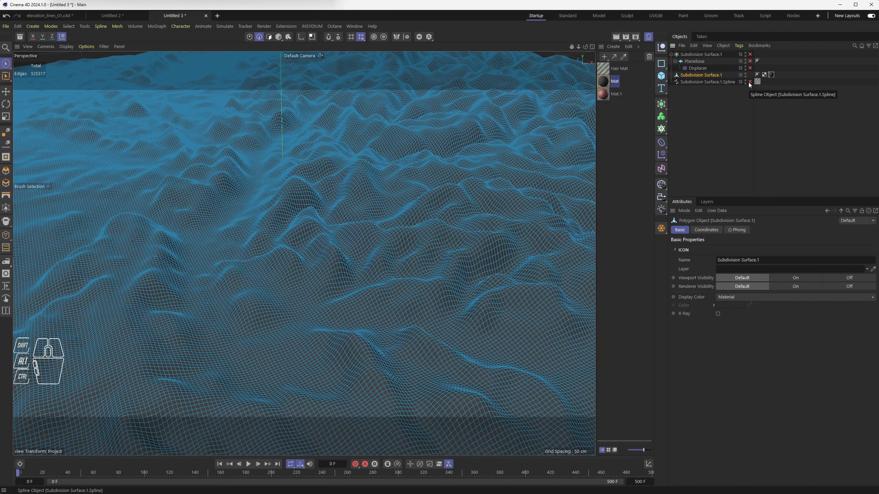
click(749, 82)
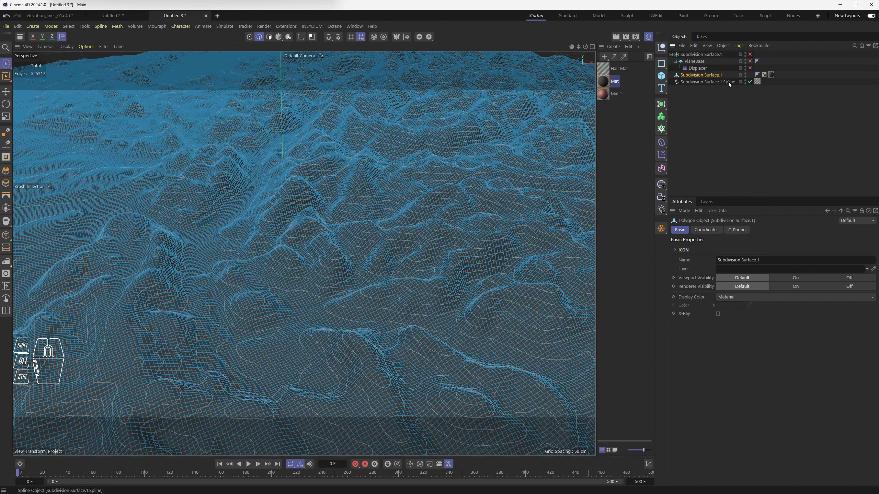
click(750, 82)
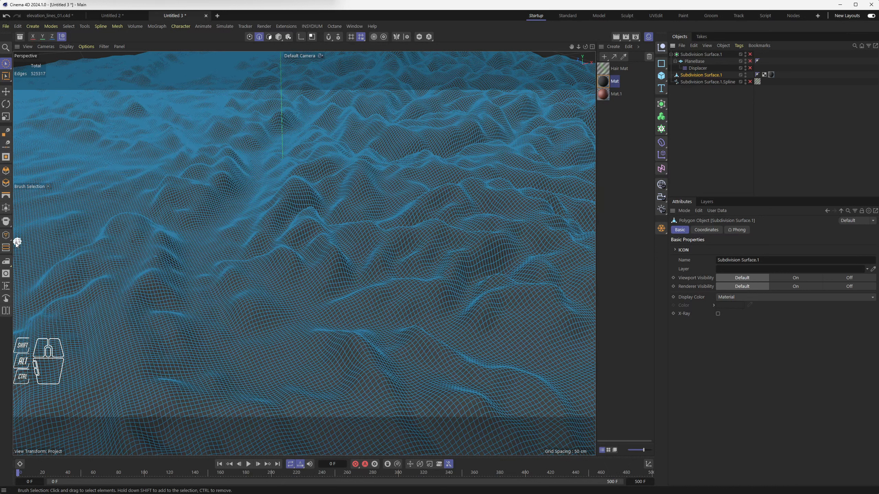
Step: Plane Cut the whole terrain mesh along the world XZ plane with 18 cuts spaced 1.5 cm apart
click(6, 236)
click(295, 182)
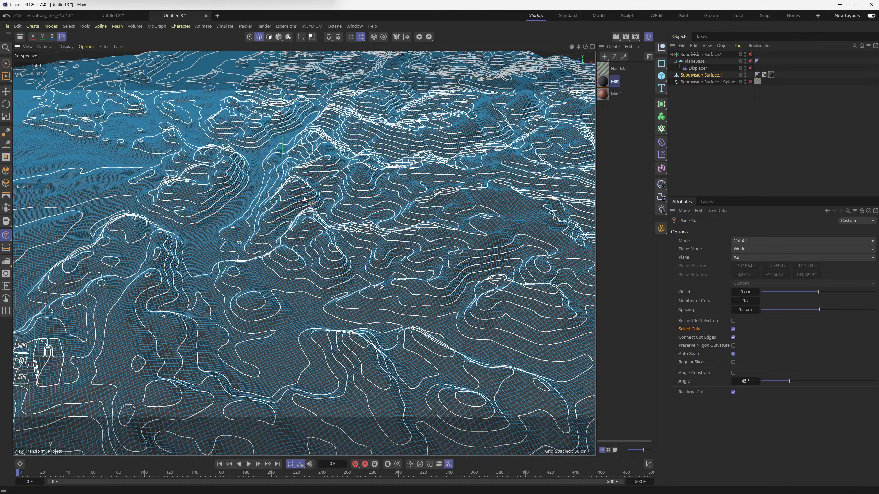
alt+right_drag(304, 199, 314, 284)
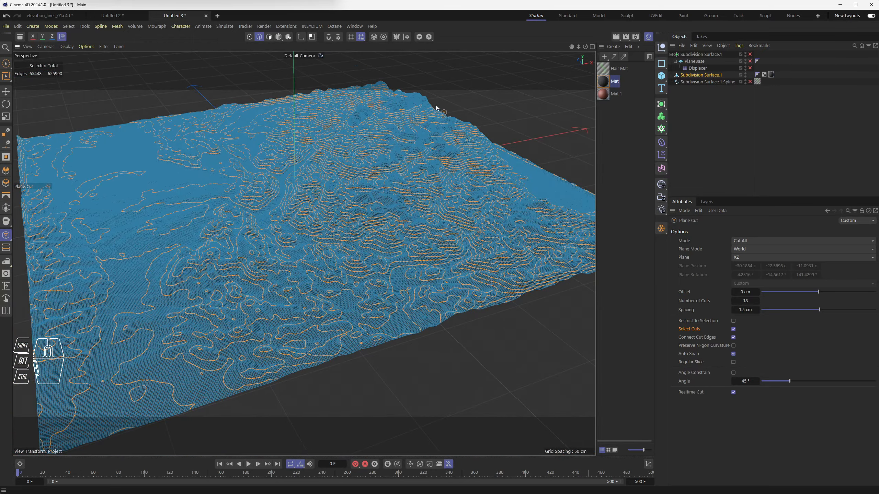
Step: Convert the selected cut edges to a spline, placed outside the terrain mesh's hierarchy and disabled
right_click(467, 77)
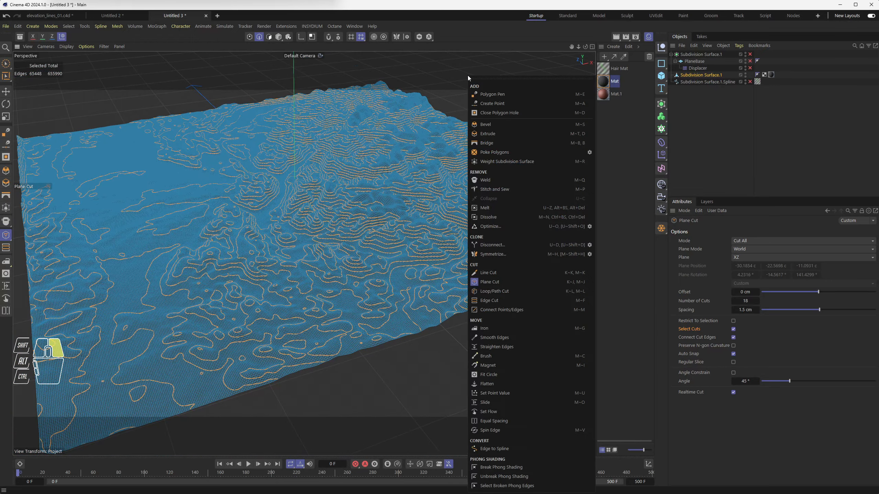
right_click(444, 65)
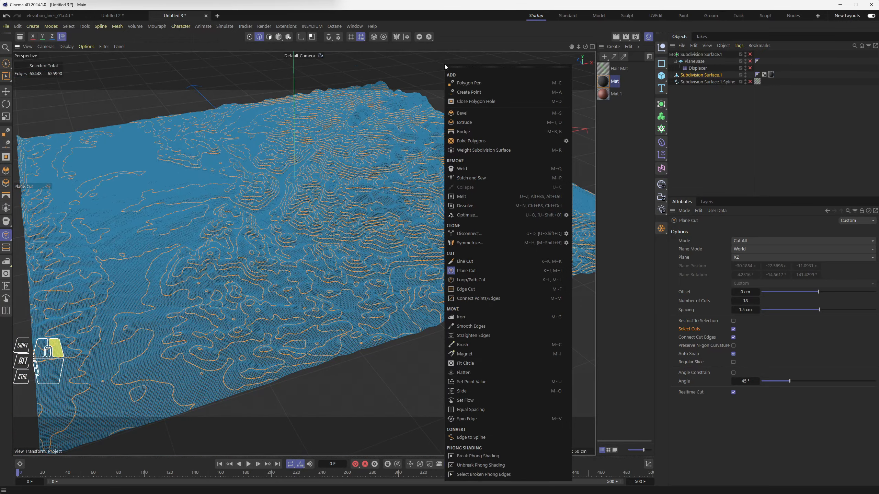
click(464, 437)
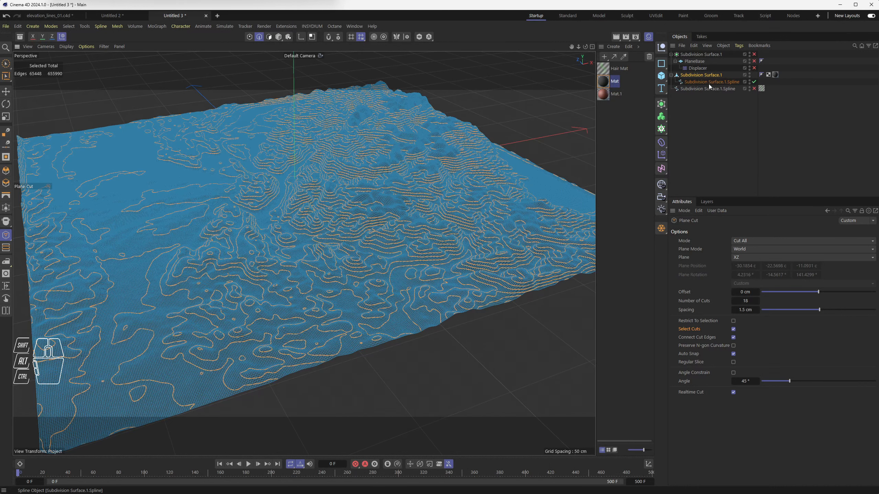
drag(710, 83, 697, 99)
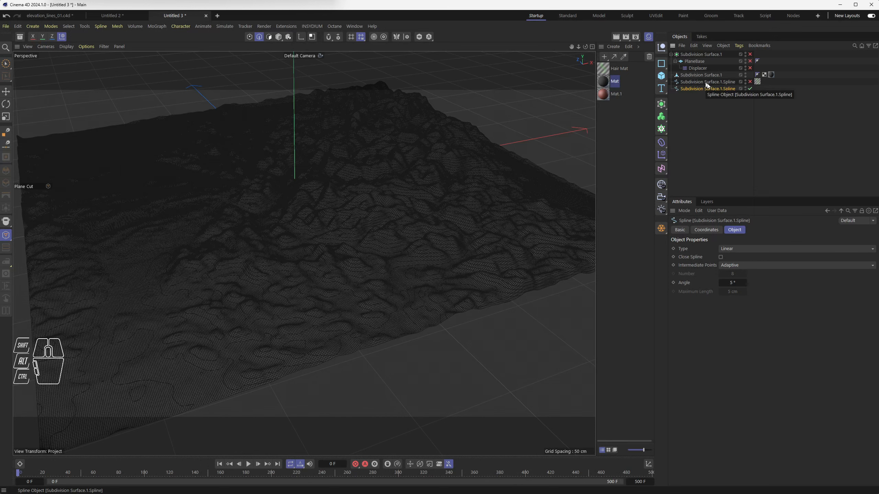
click(750, 89)
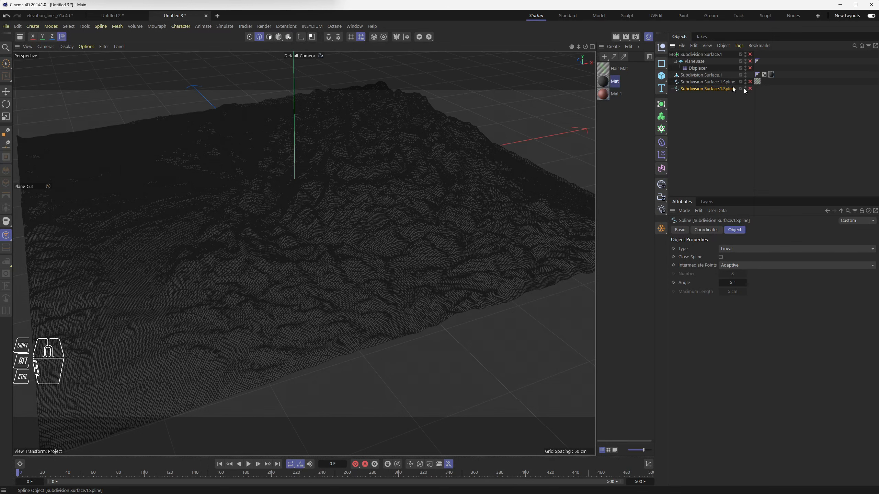
Step: Remove the previous cut edges from the terrain mesh and increase the number of plane cuts
click(702, 76)
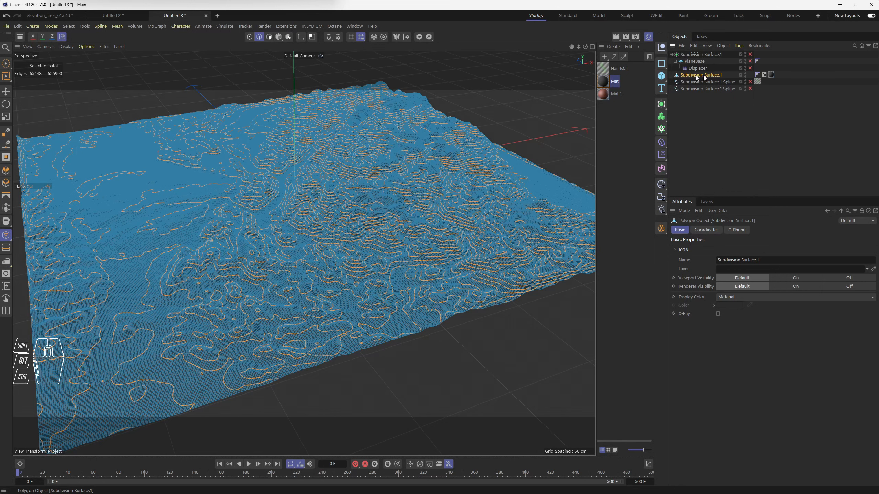
click(260, 37)
ctrl+scroll(331, 261, up, 5)
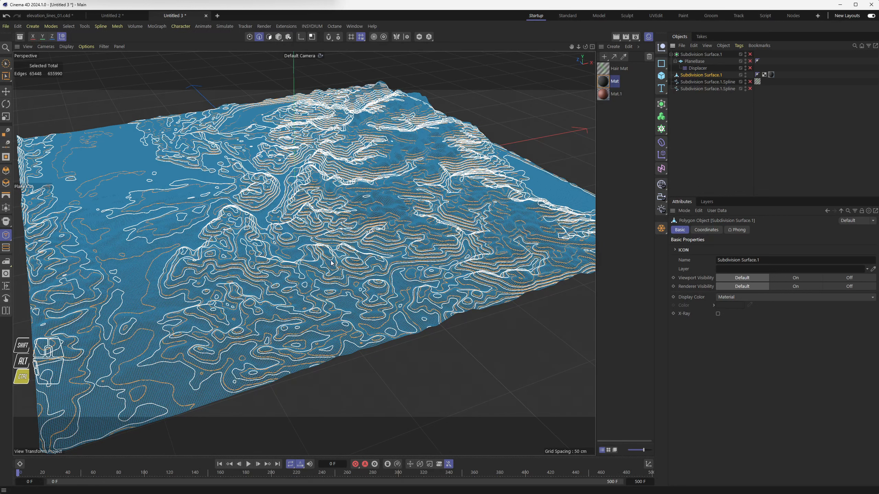
key(ctrl+z)
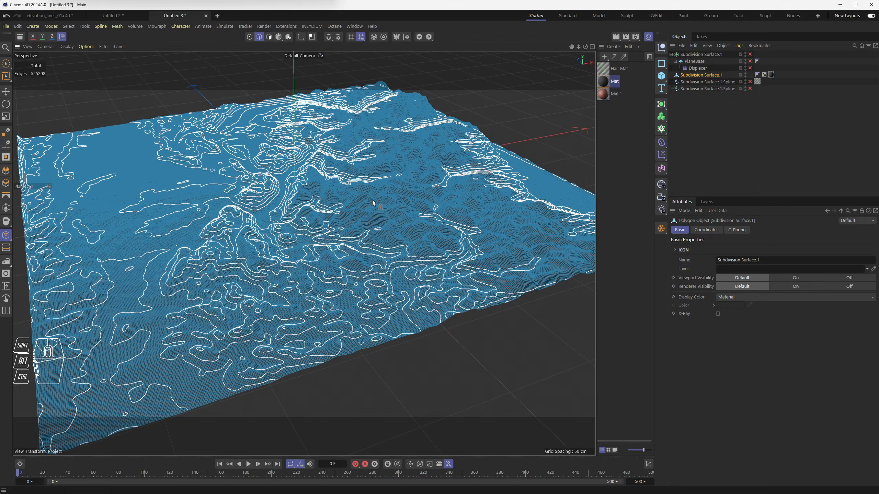
ctrl+scroll(369, 189, up, 3)
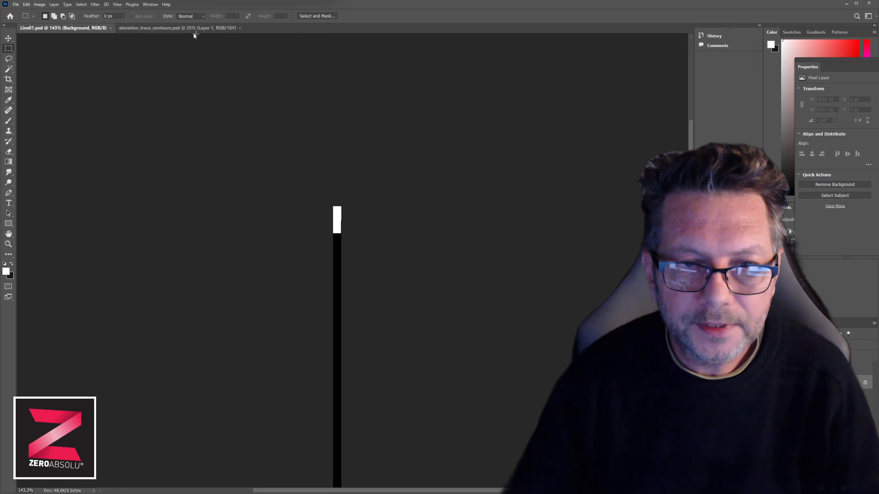
Step: Bring up the elevetion_trace_contours.psd height map in Photoshop and move the floating properties out of the way
click(194, 32)
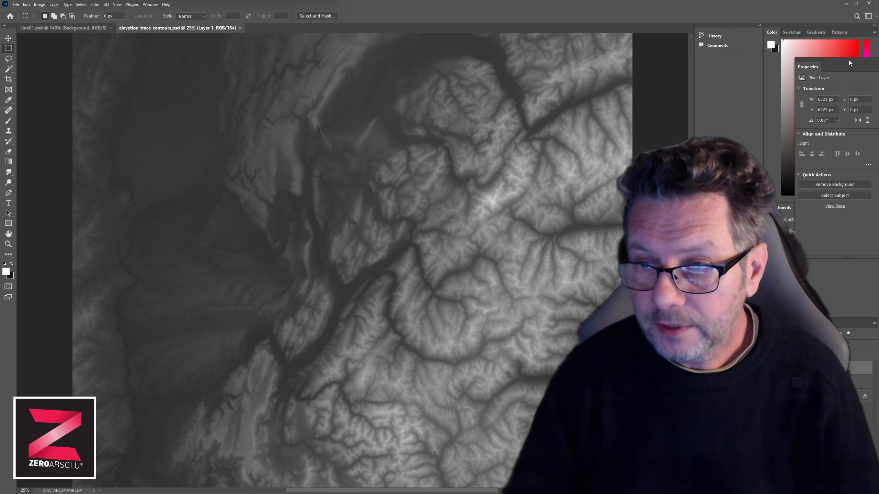
drag(848, 60, 878, 60)
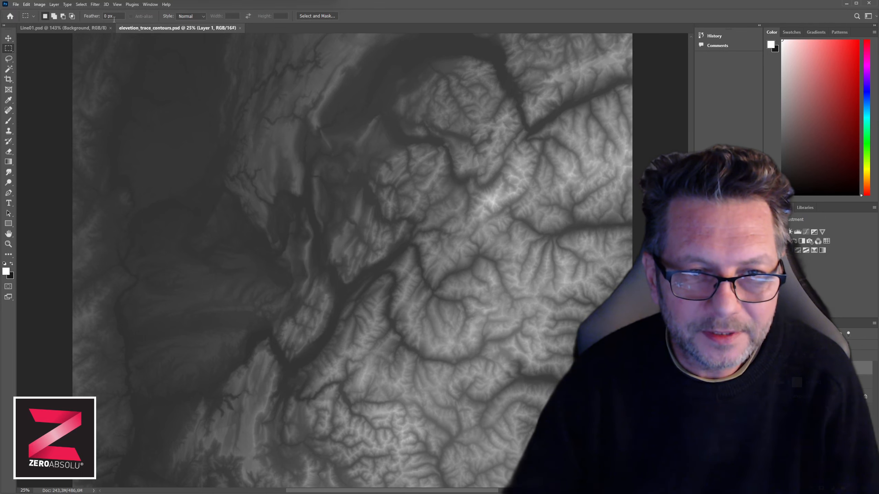
click(117, 5)
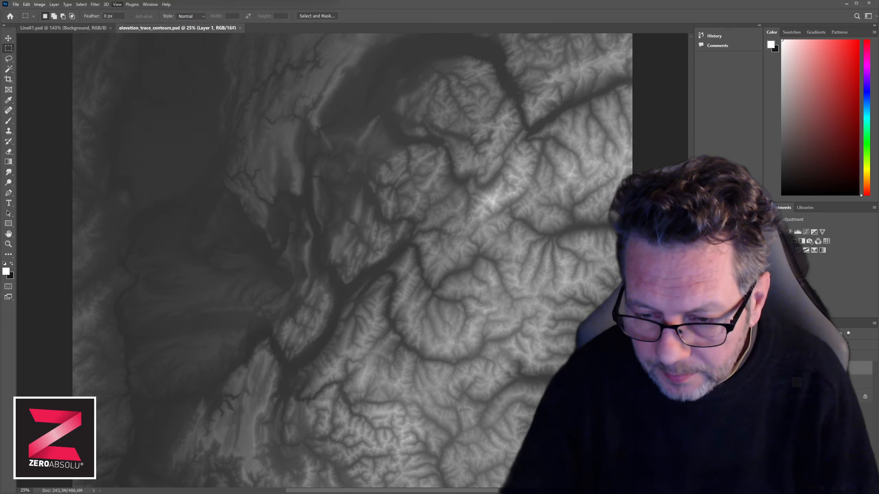
Step: Switch to Cinema 4D to examine the Displacer's shading image, and return to the height map in Photoshop
key(alt+Tab)
click(703, 68)
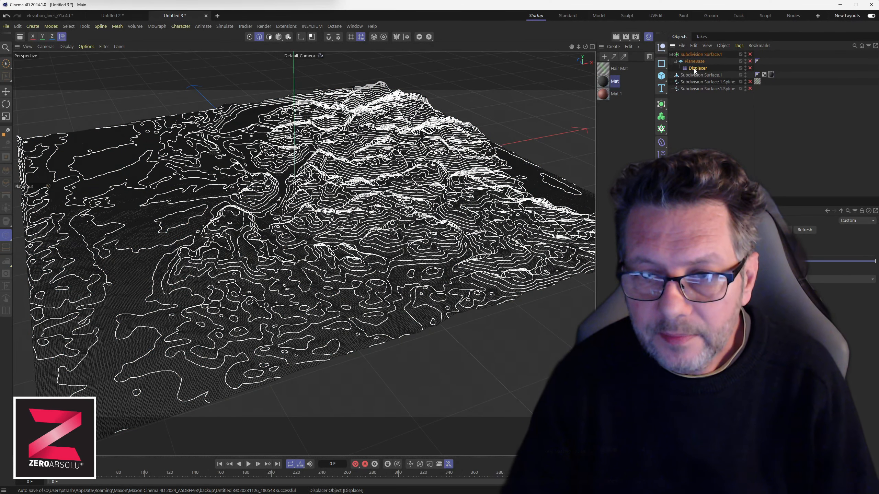
click(755, 230)
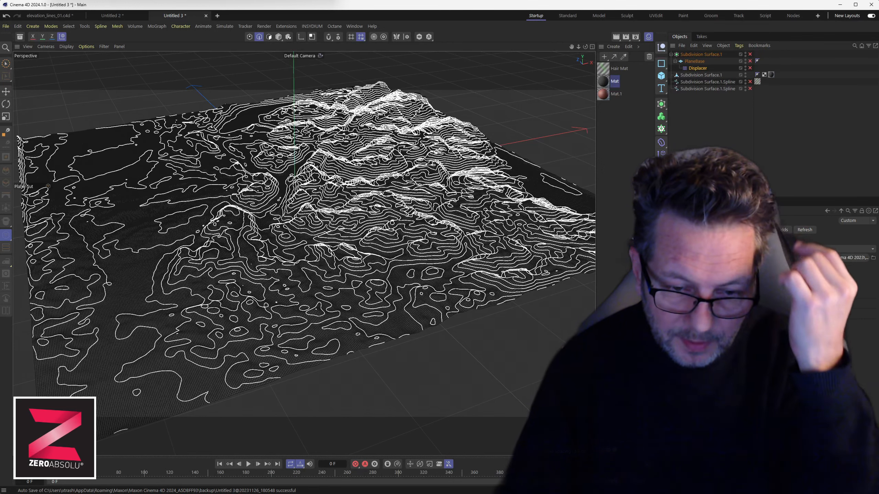
key(alt+Tab)
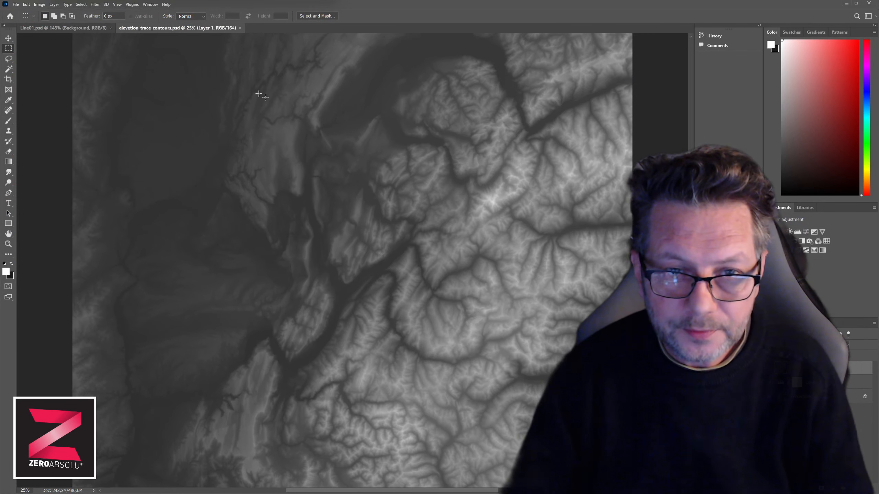
Step: Try the Trace Contour filter on the height map at different levels, up to 160
click(94, 5)
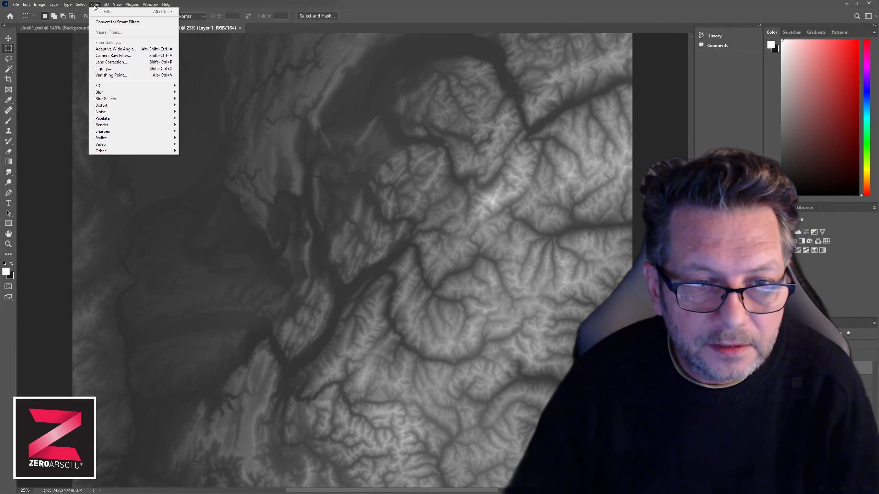
mouse_move(121, 138)
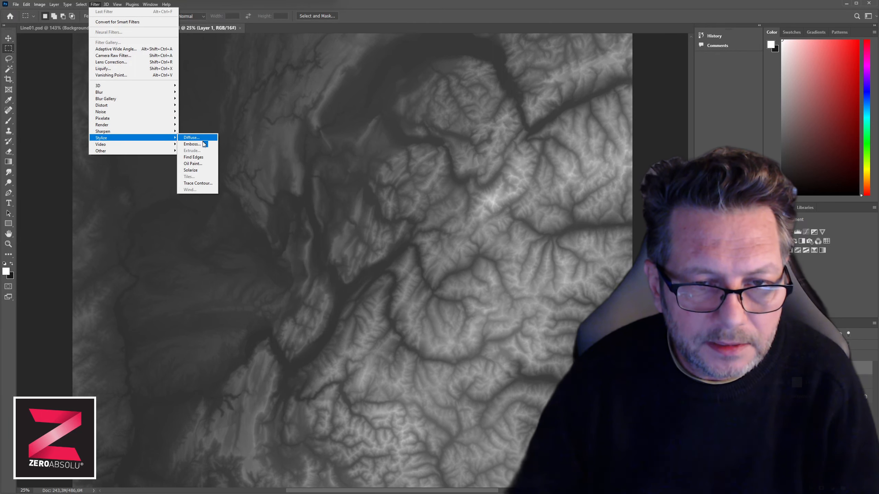
click(202, 183)
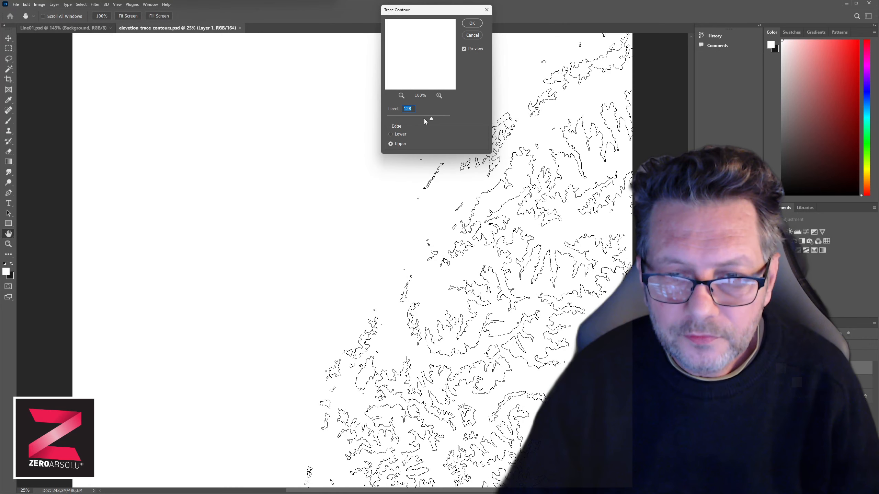
drag(395, 118, 441, 119)
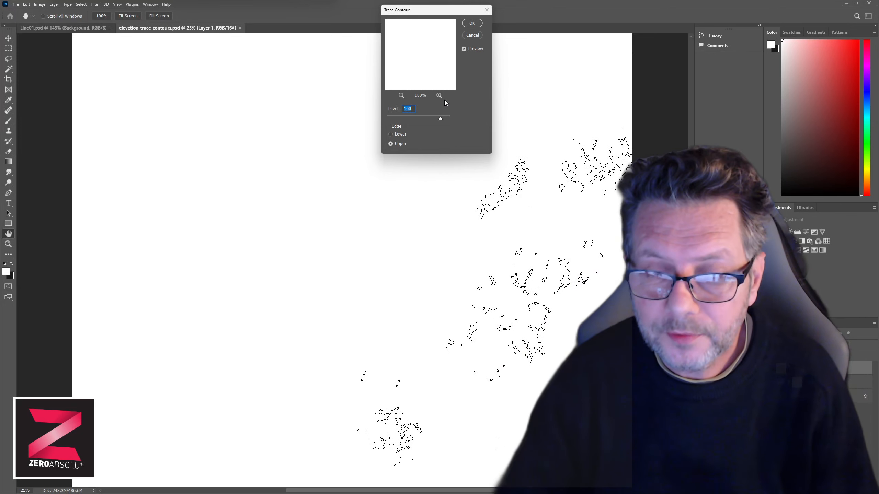
click(472, 35)
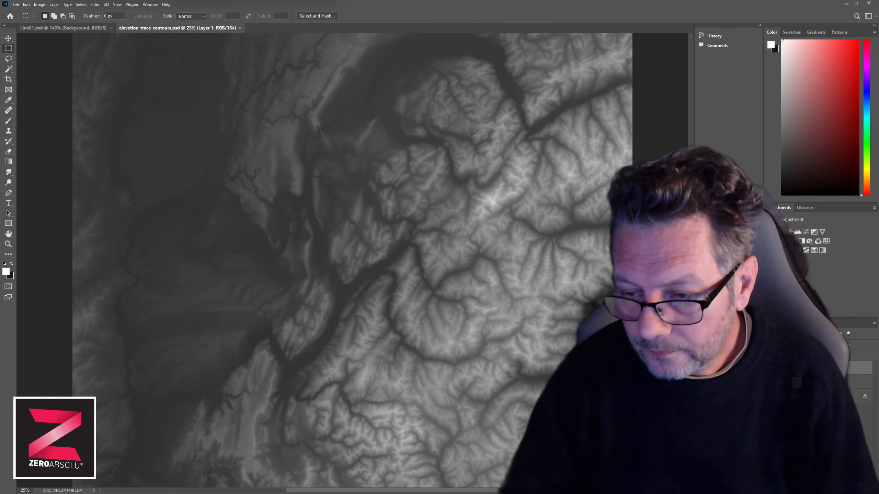
Step: Duplicate the height-map layer Layer 1 twice
key(ctrl+j)
click(769, 368)
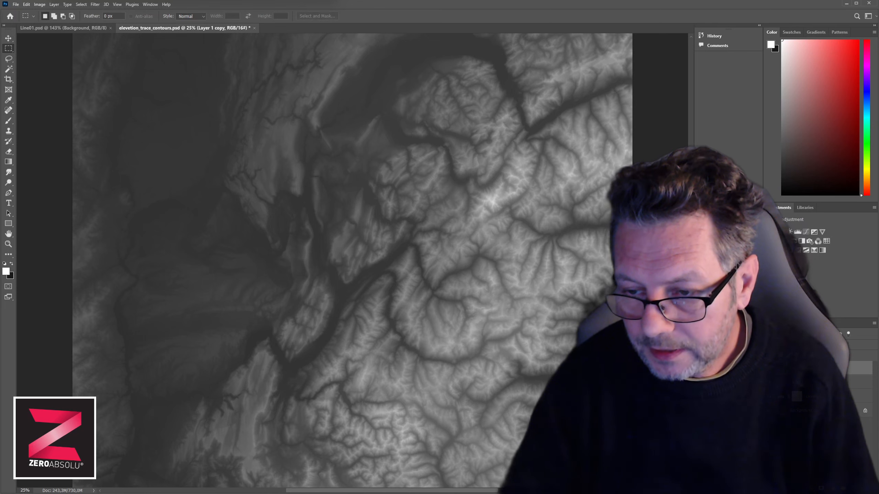
key(ctrl+j)
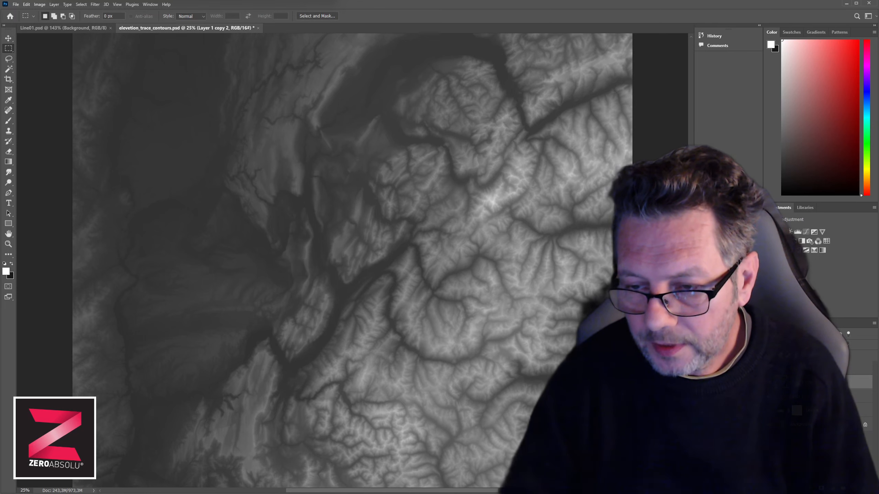
Step: Apply the Trace Contour filter to Layer 1 copy 2 at level 80 with the Upper edge
click(95, 4)
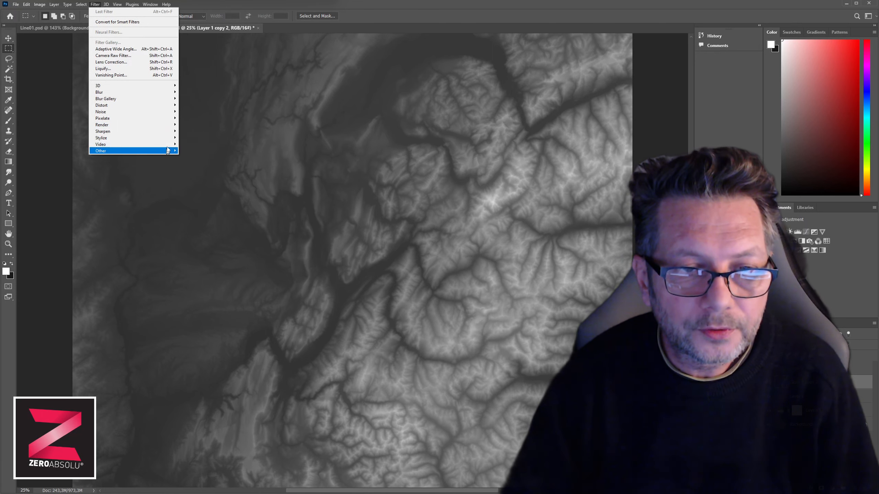
mouse_move(156, 138)
click(207, 183)
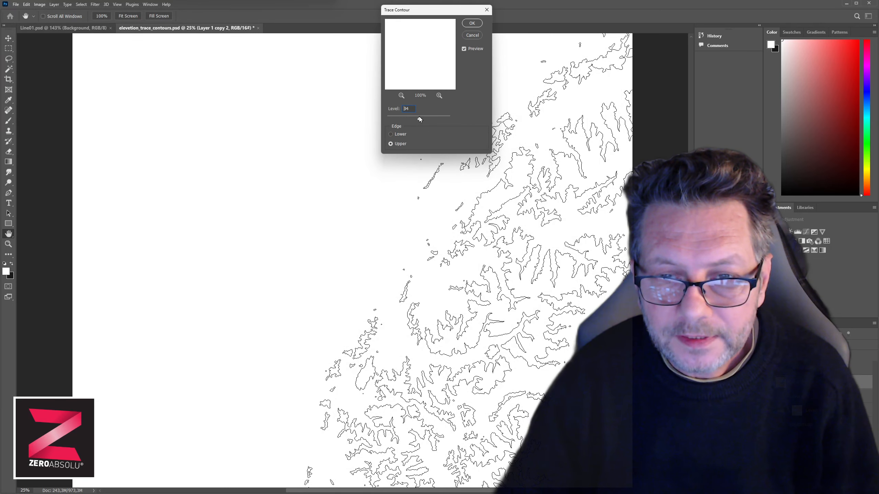
drag(421, 117, 415, 119)
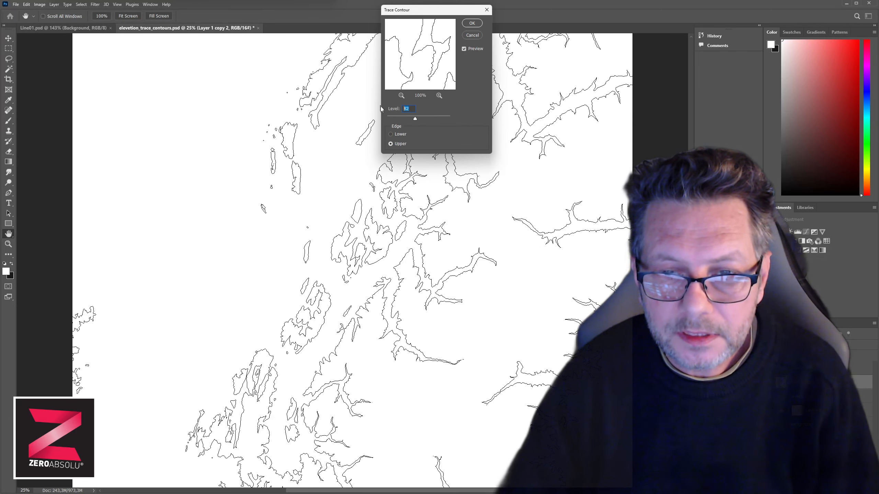
text(80)
key(Return)
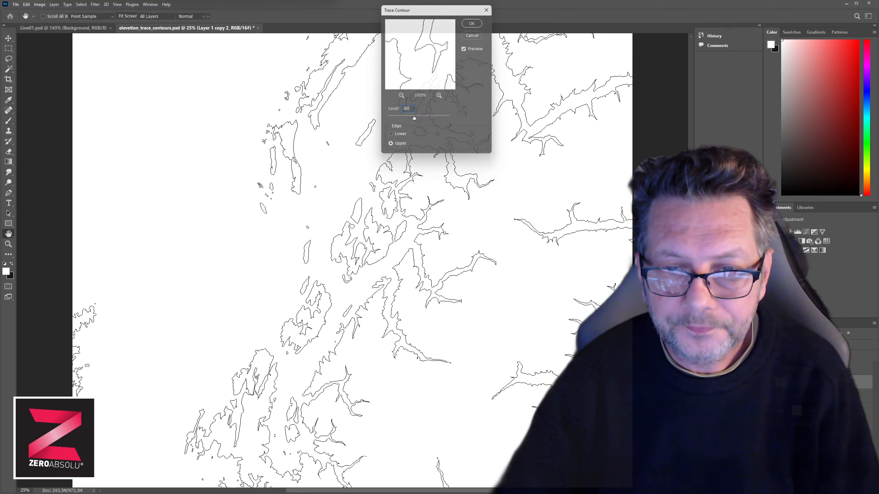
key(m)
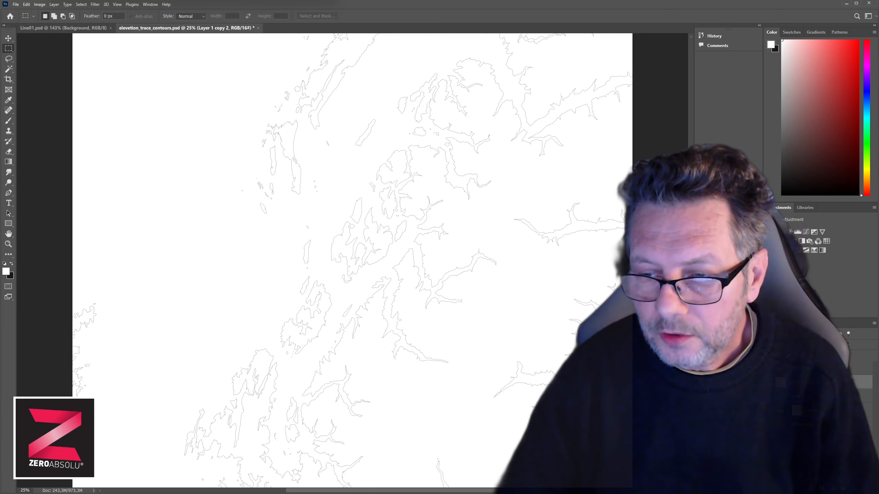
Step: Show Layer 1 copy, apply Trace Contour to it at level 92, and set its blend mode to Multiply
click(793, 368)
click(769, 368)
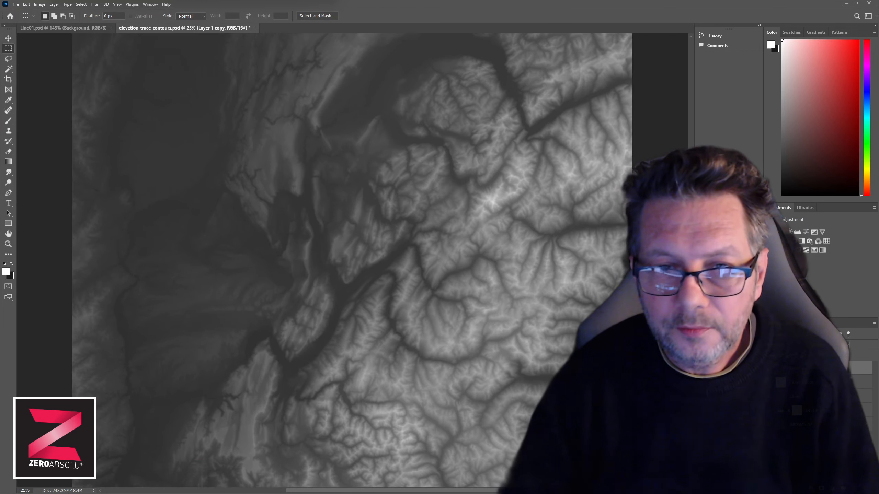
click(95, 4)
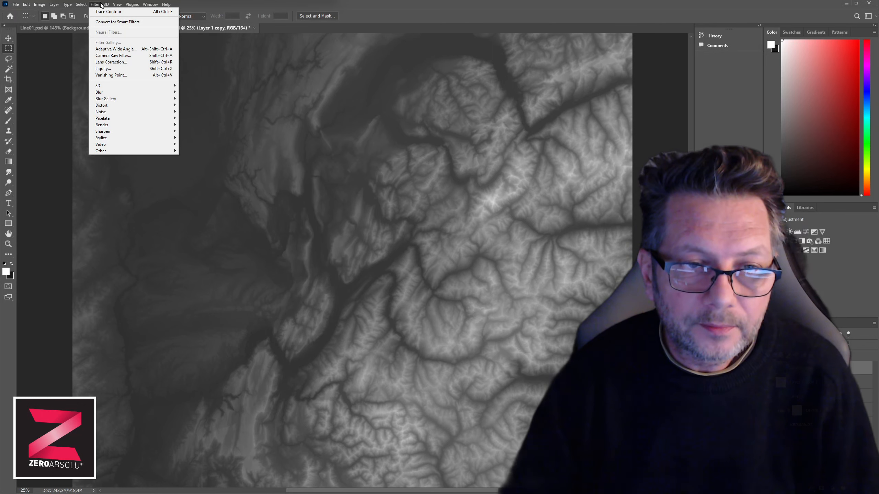
mouse_move(139, 137)
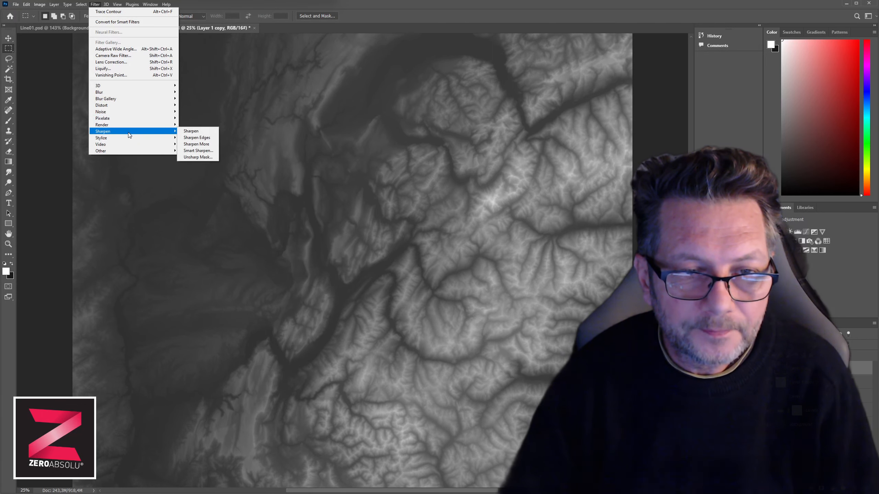
click(211, 184)
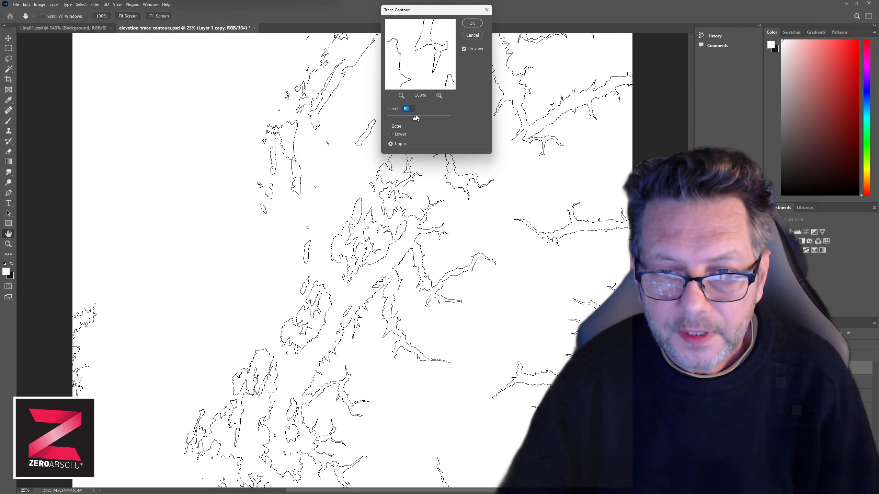
drag(416, 117, 419, 118)
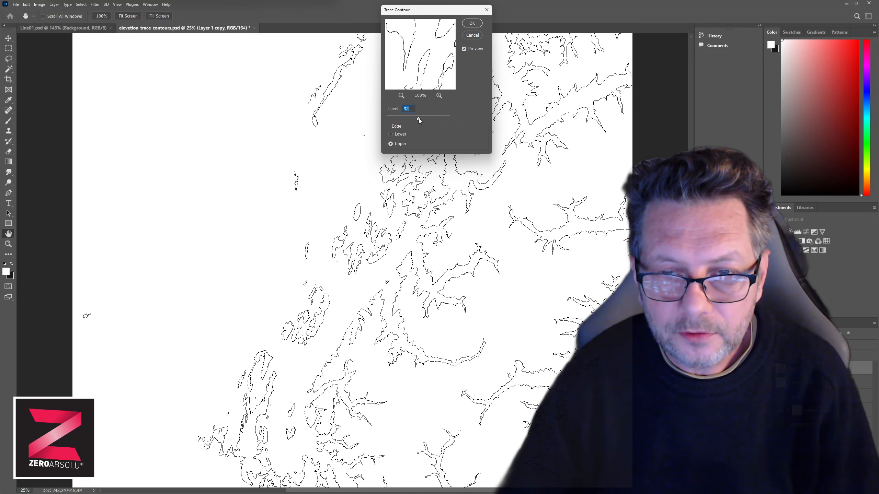
key(Return)
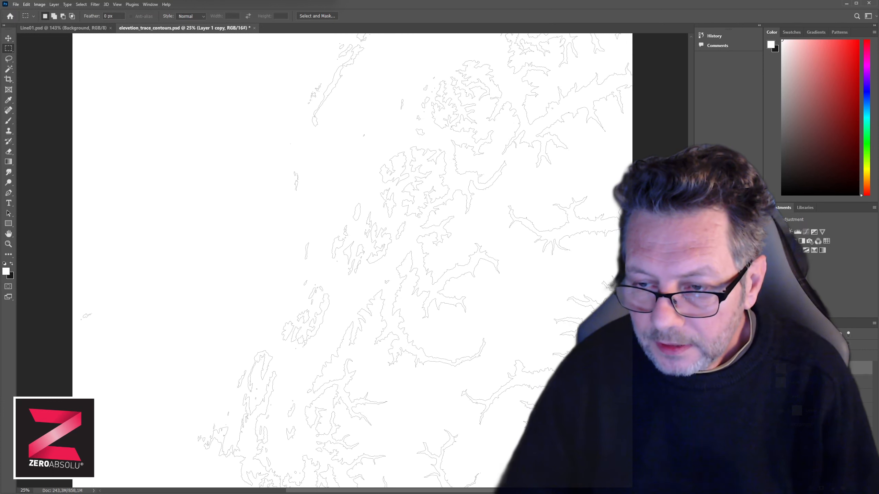
click(791, 345)
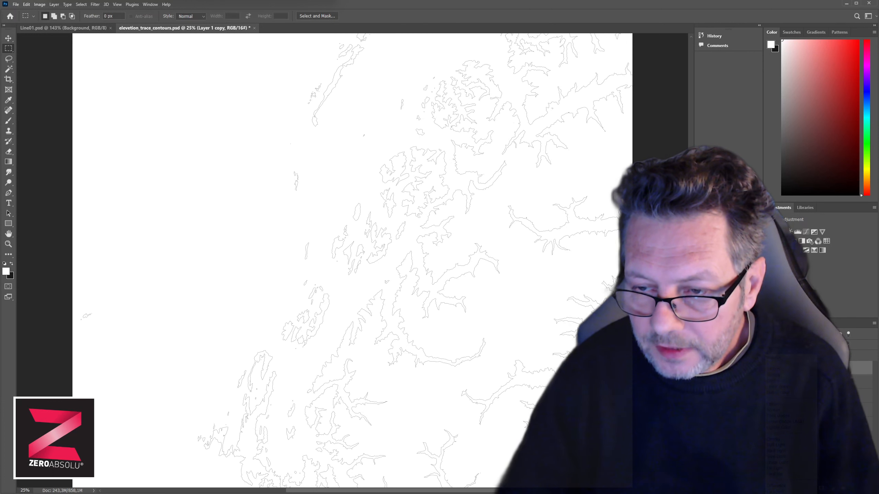
click(796, 377)
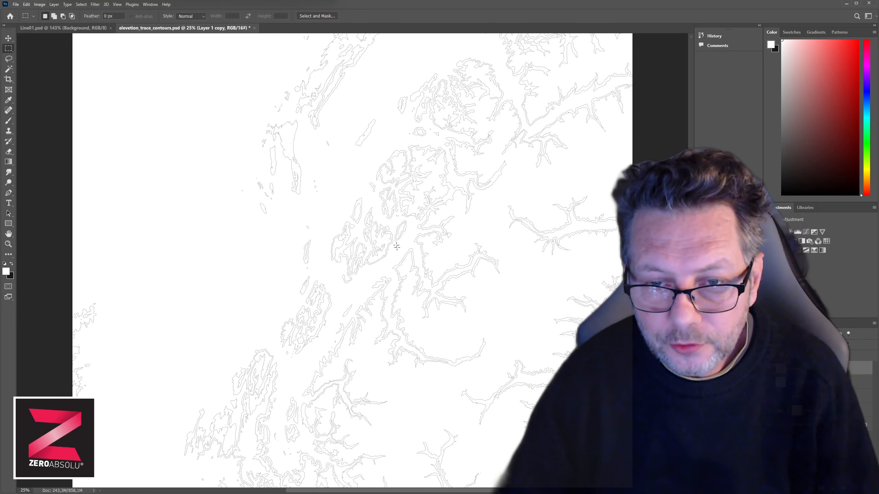
Step: Duplicate the height-map layer Layer 1 twice more and place both copies above the traced contour layers
drag(811, 395, 811, 362)
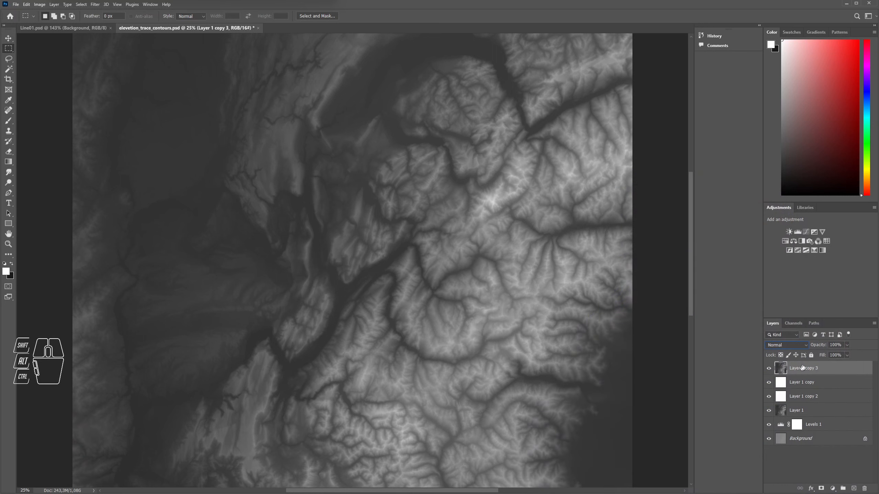
click(792, 371)
click(803, 412)
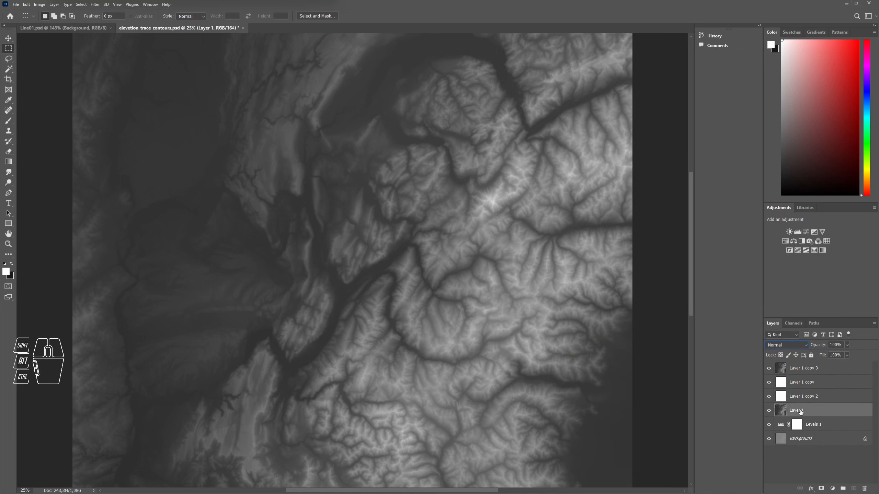
drag(803, 412, 853, 489)
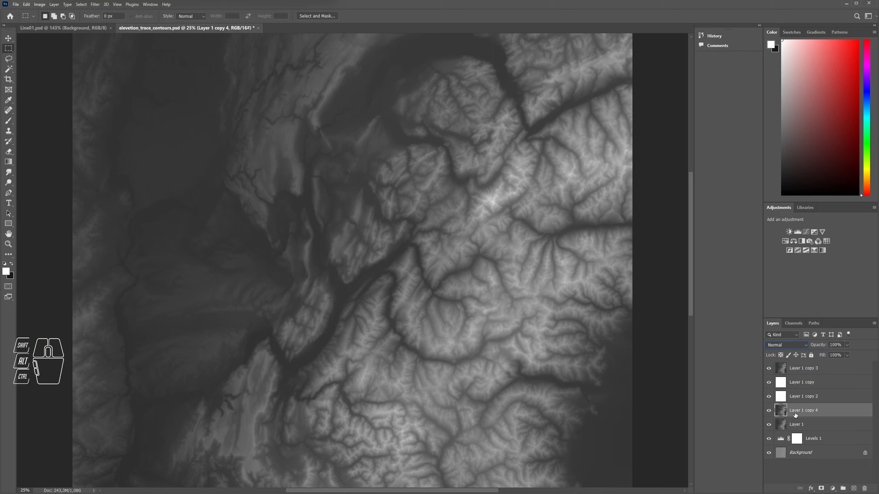
drag(795, 414, 776, 388)
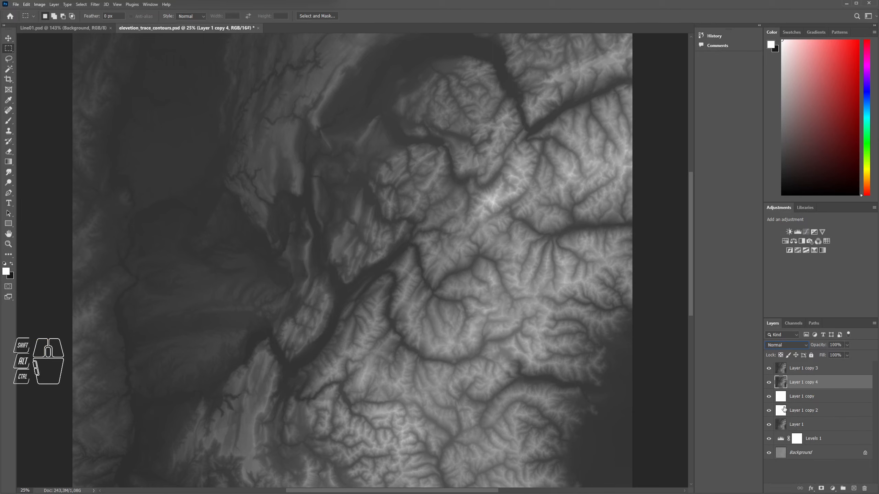
Step: Hide Layer 1 copy 3 and apply Trace Contour to Layer 1 copy 4 at level 100
click(785, 388)
click(770, 367)
mouse_move(97, 5)
mouse_down()
mouse_move(129, 105)
mouse_move(193, 153)
mouse_move(202, 182)
mouse_up()
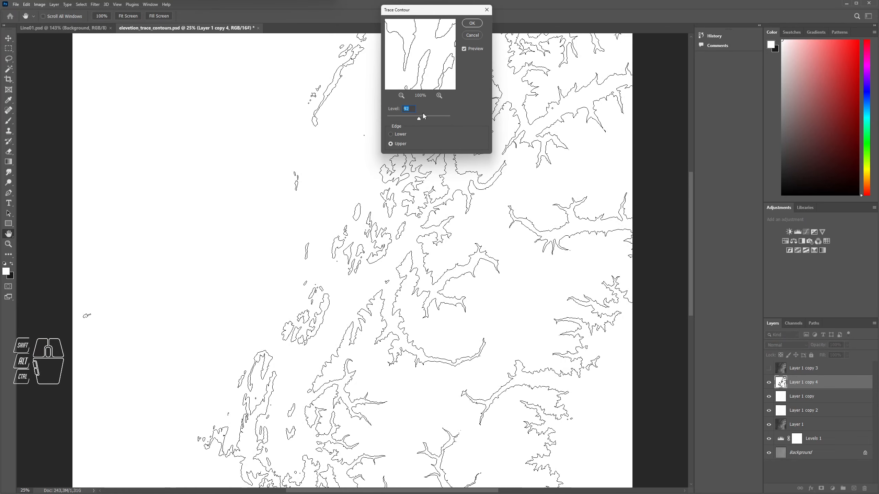
drag(420, 119, 421, 118)
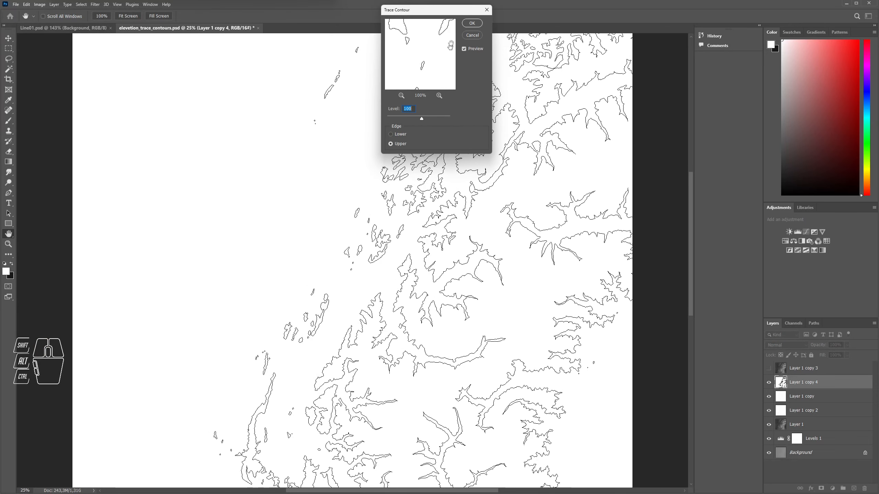
click(472, 23)
key(m)
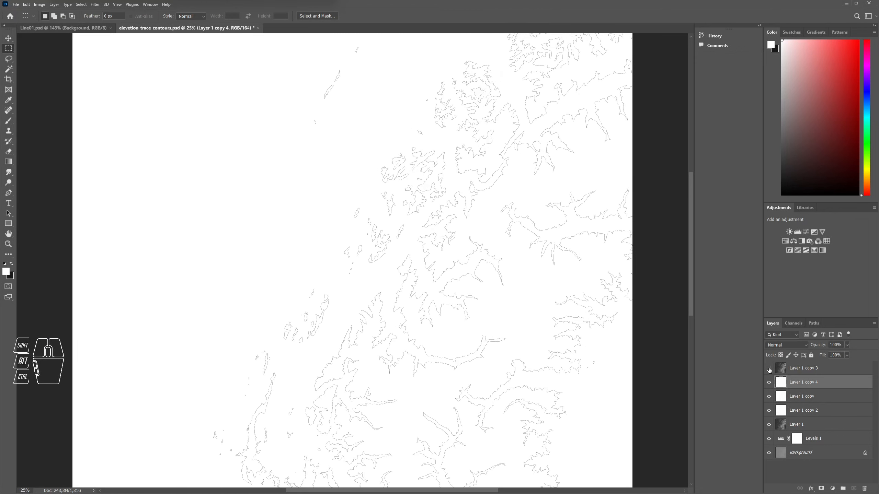
Step: Show Layer 1 copy 3 and apply Trace Contour to it at a higher level than the previous contour
click(769, 368)
click(806, 369)
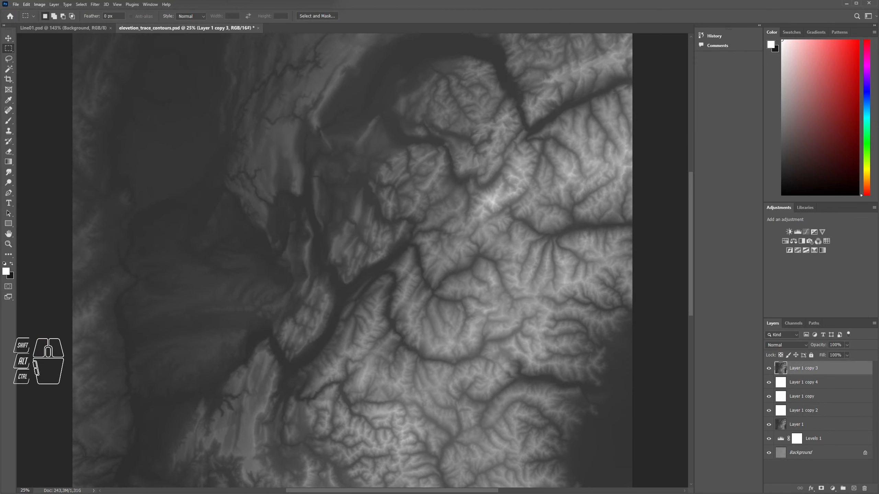
click(132, 4)
click(95, 4)
mouse_move(136, 131)
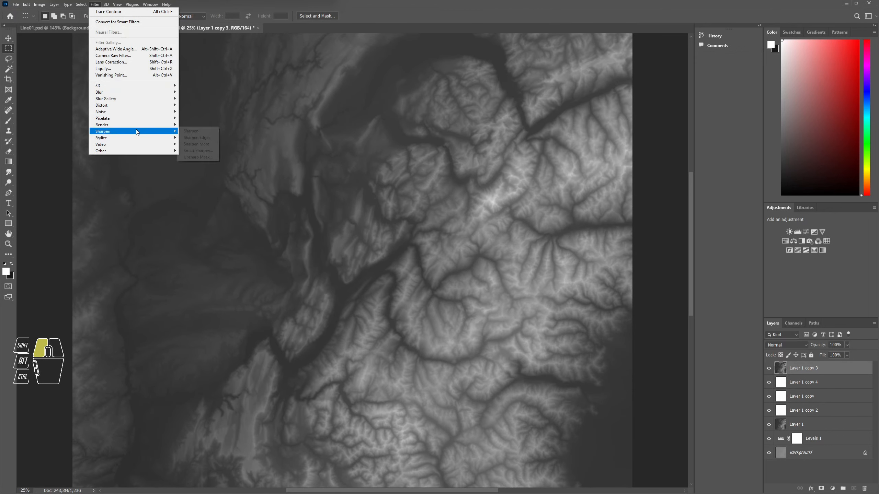
click(193, 184)
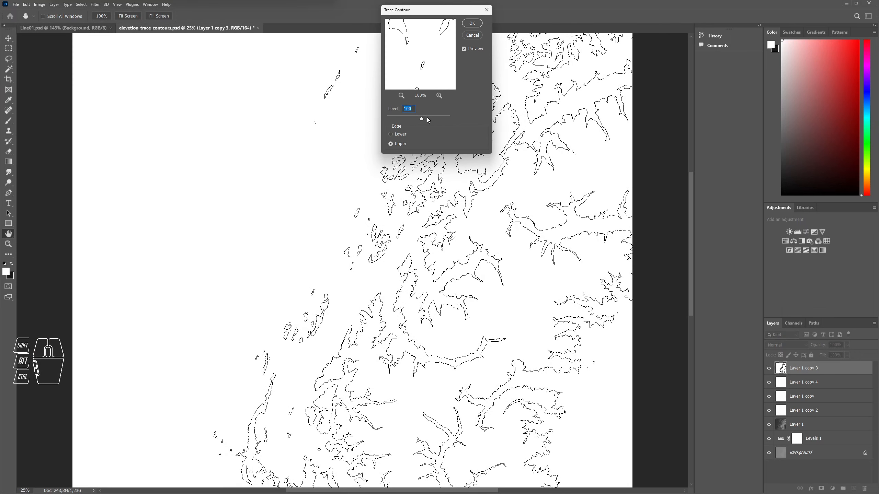
drag(428, 120, 427, 119)
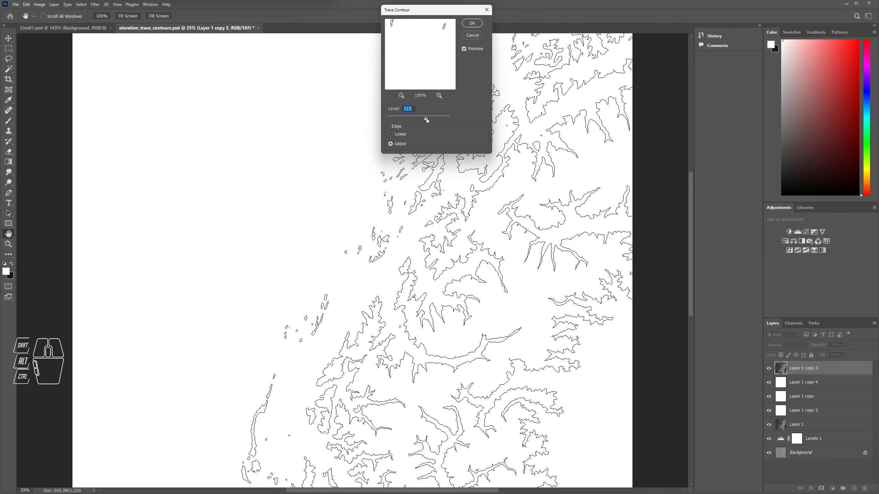
click(472, 23)
key(m)
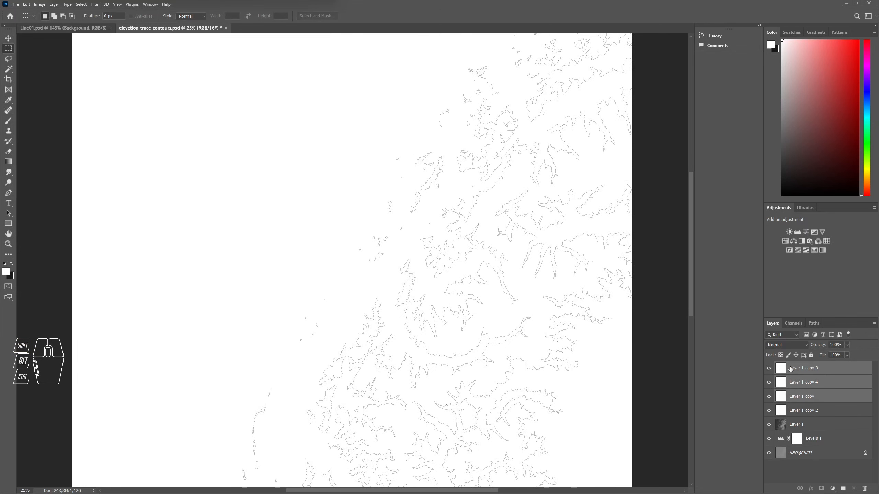
Step: Set the three topmost contour layers to the Multiply blend mode, check the combined lines up close, and save the document
click(796, 346)
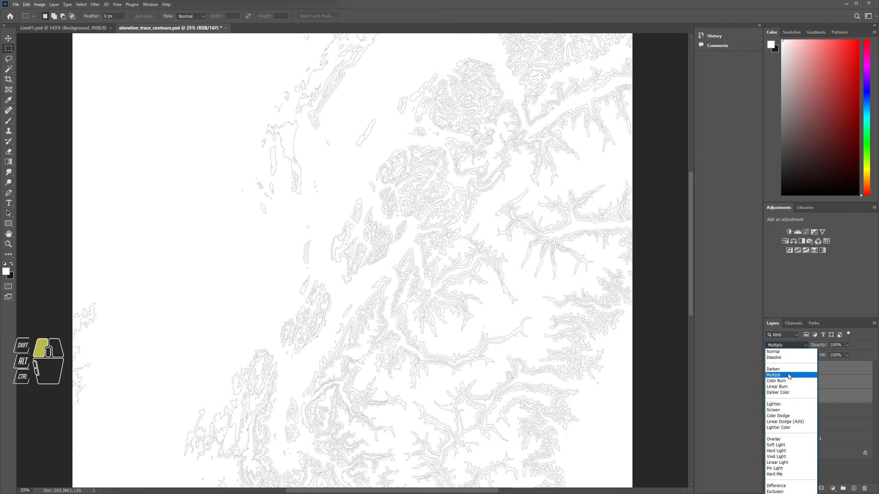
click(777, 364)
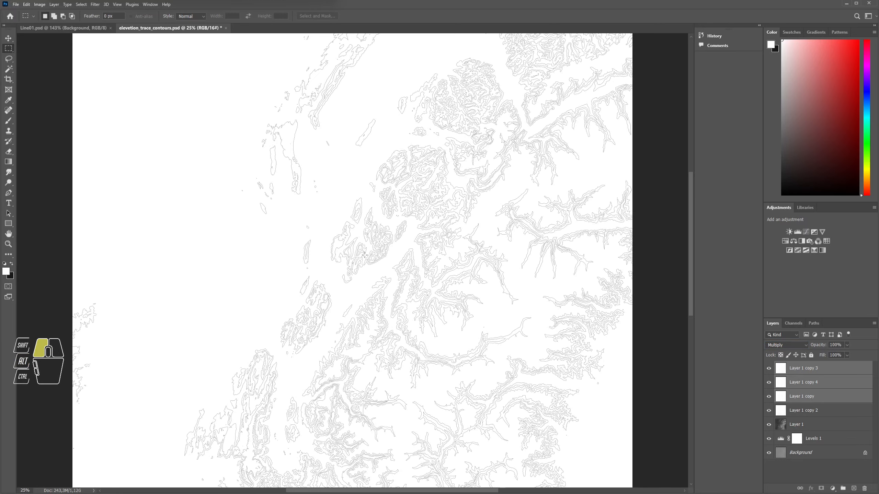
alt+scroll(381, 258, up, 5)
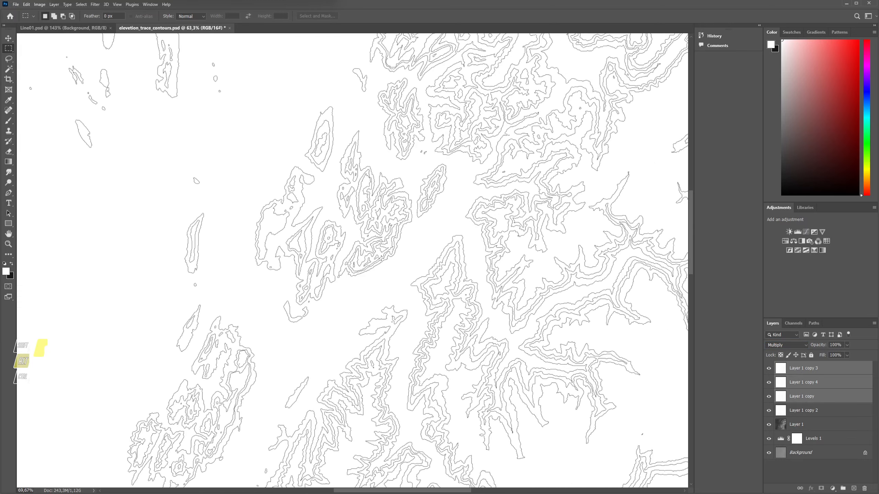
alt+scroll(381, 257, up, 10)
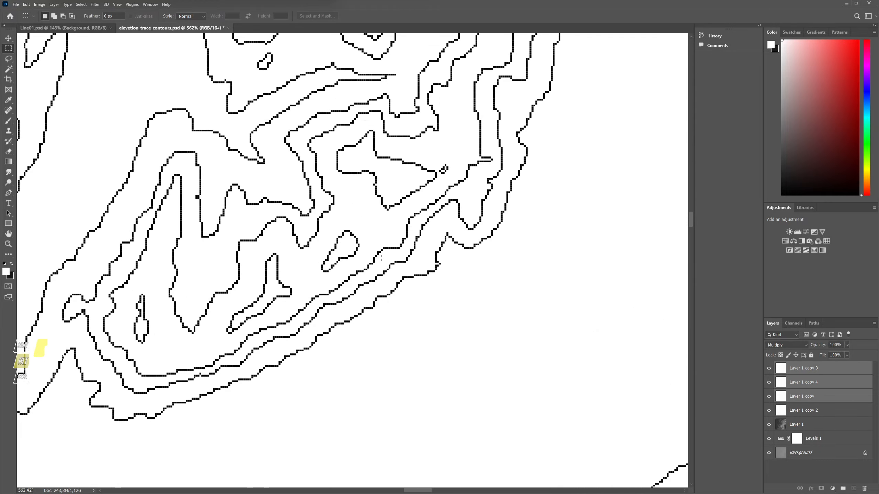
alt+scroll(386, 258, down, 10)
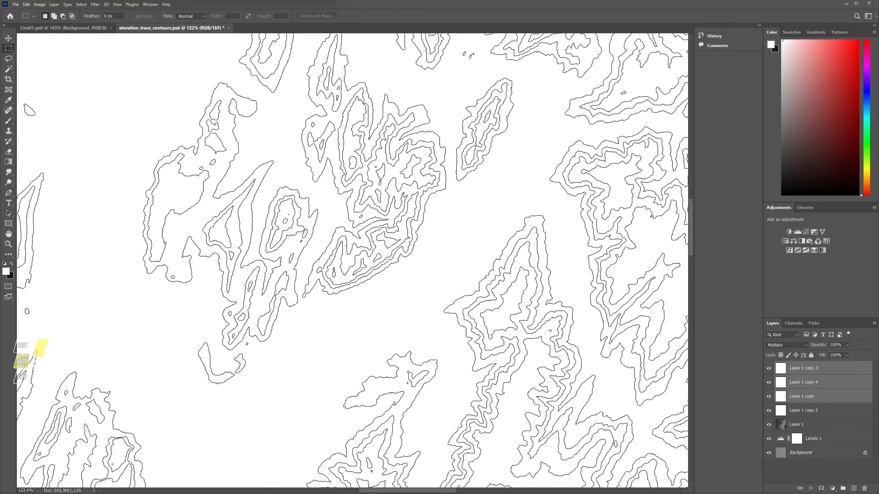
alt+scroll(388, 259, down, 5)
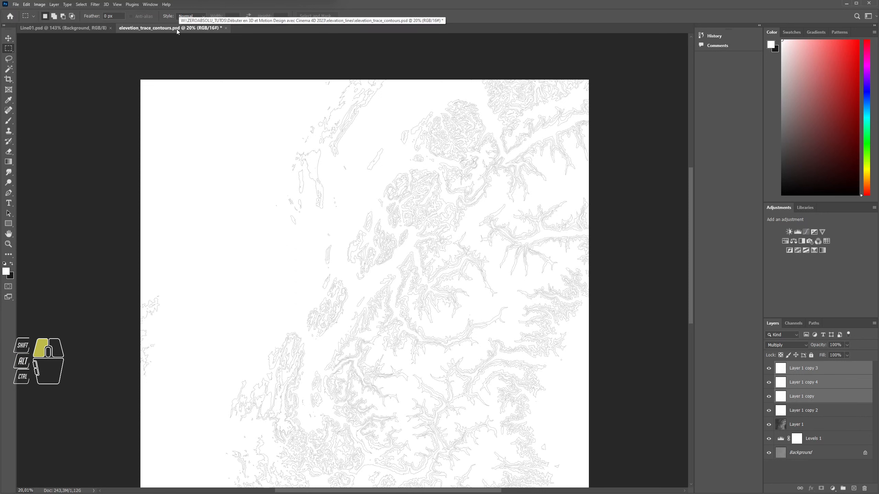
key(ctrl+s)
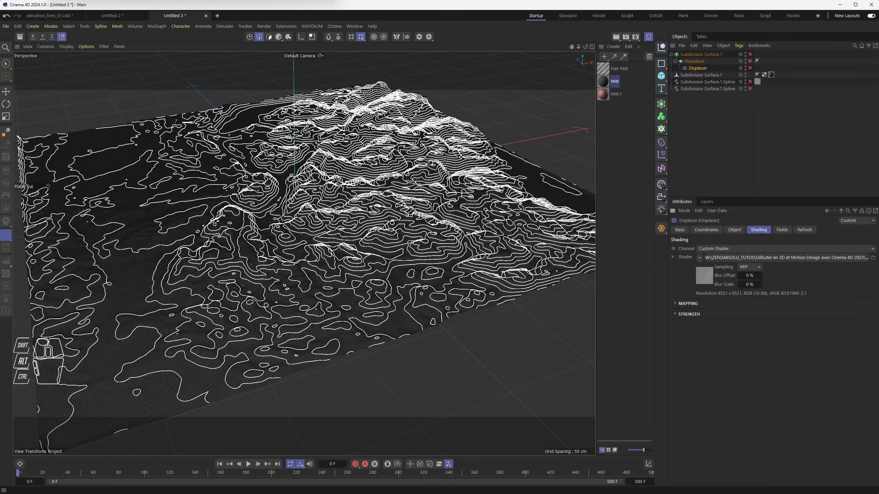
Step: Switch to Cinema 4D and copy Subdivision Surface.1 with its PlaneBase and Displacer into a new project
click(699, 54)
shift+click(696, 69)
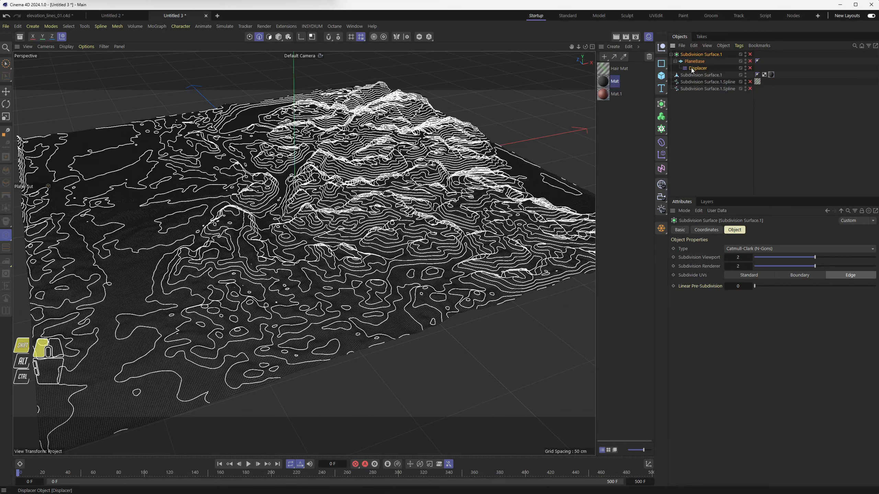
key(ctrl+c)
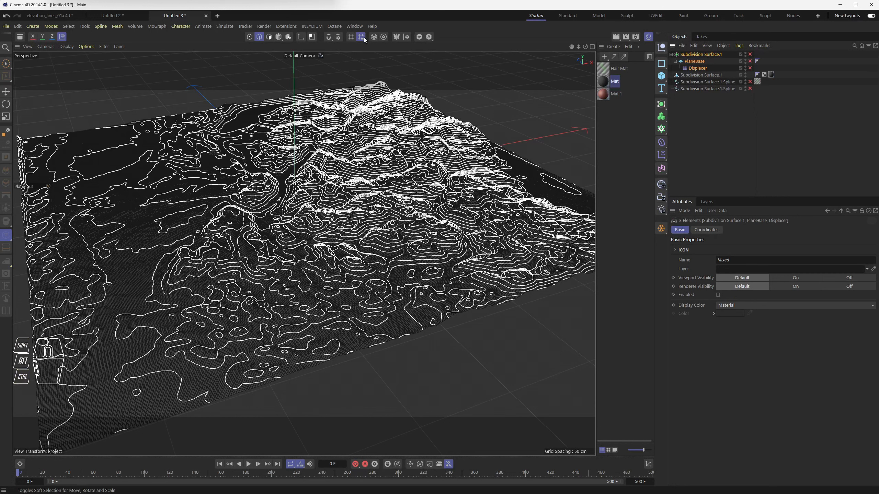
click(217, 16)
key(ctrl+v)
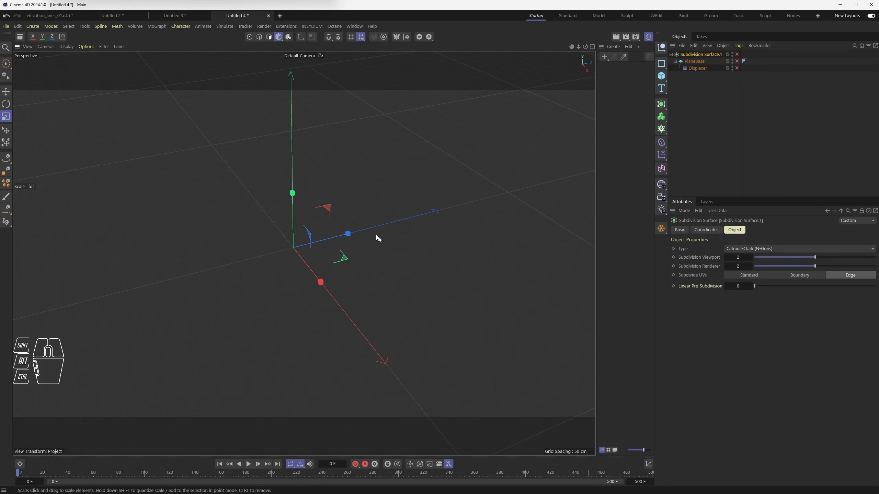
Step: Enable Subdivision Surface.1, PlaneBase and Displacer so the displaced terrain is generated in the new project
click(741, 68)
scroll(309, 271, up, 5)
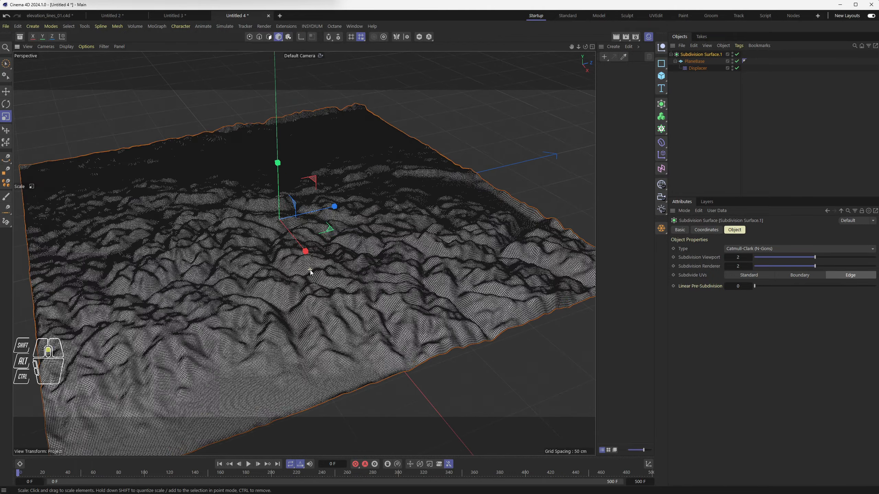
scroll(311, 273, up, 2)
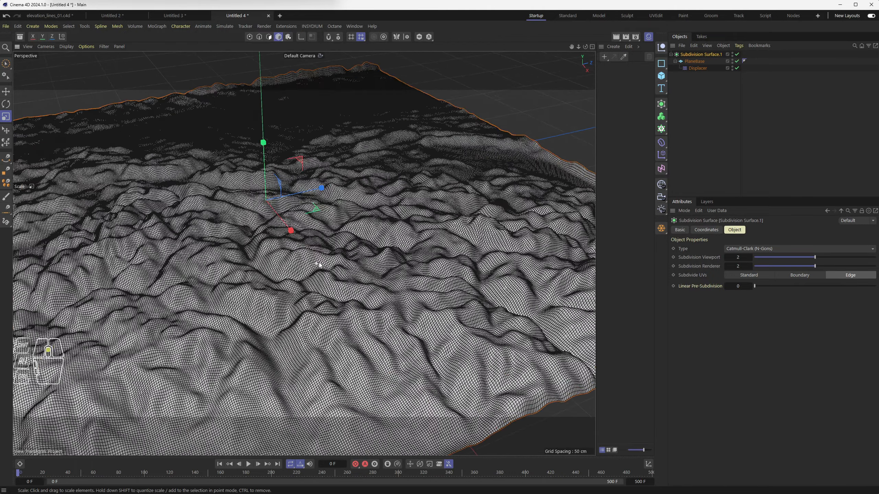
Step: Create a material coloured yellow with hue 62°, saturation 100% and value 100%, and disable its Reflectance channel
click(605, 56)
double_click(603, 69)
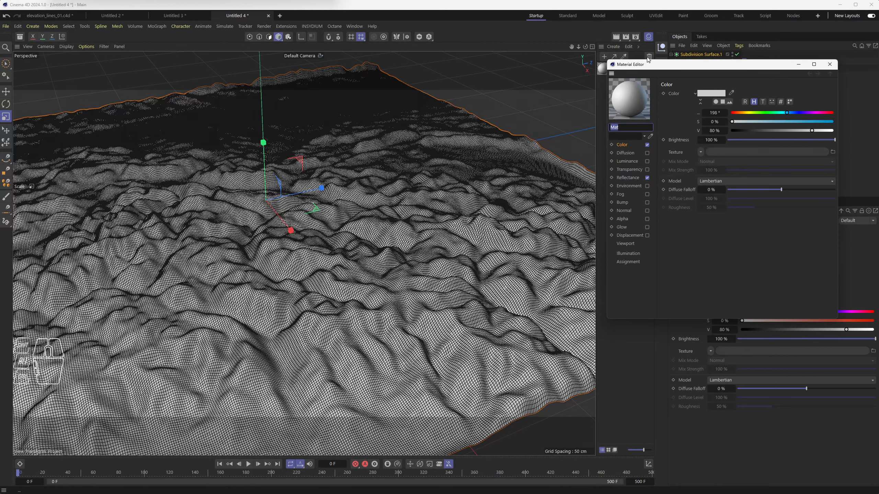
drag(648, 61, 334, 87)
click(440, 139)
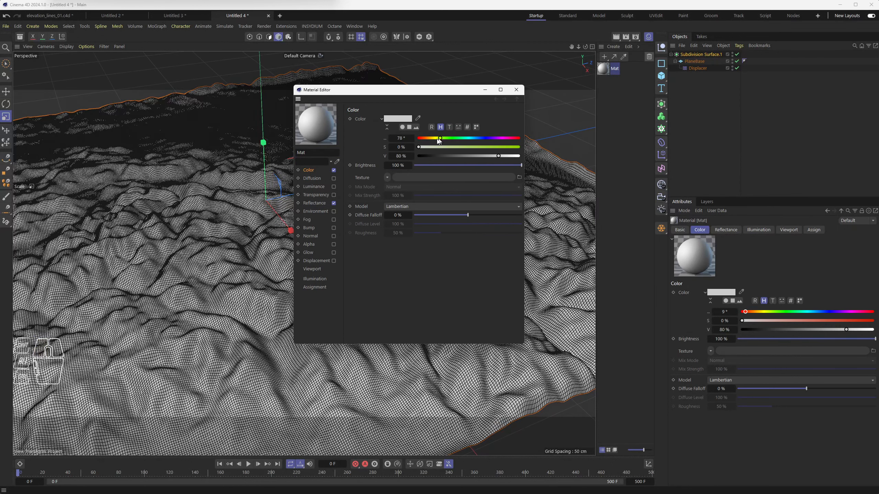
drag(463, 147, 548, 151)
drag(504, 156, 530, 157)
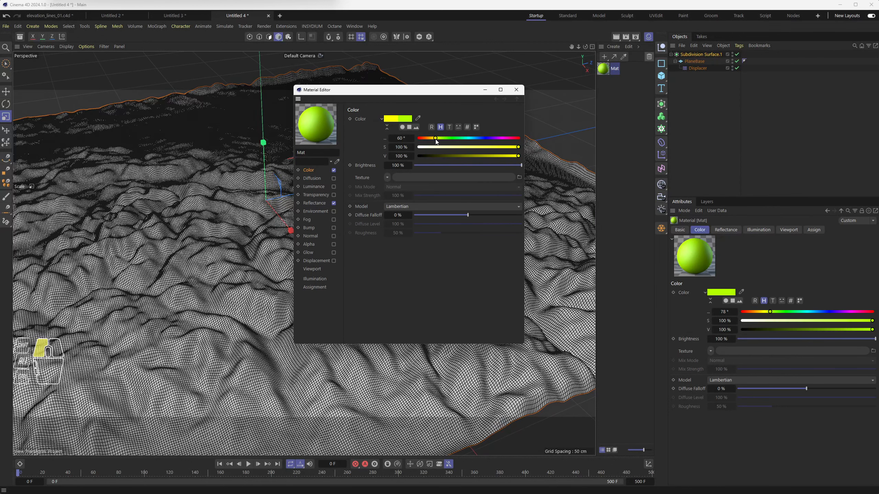
click(436, 139)
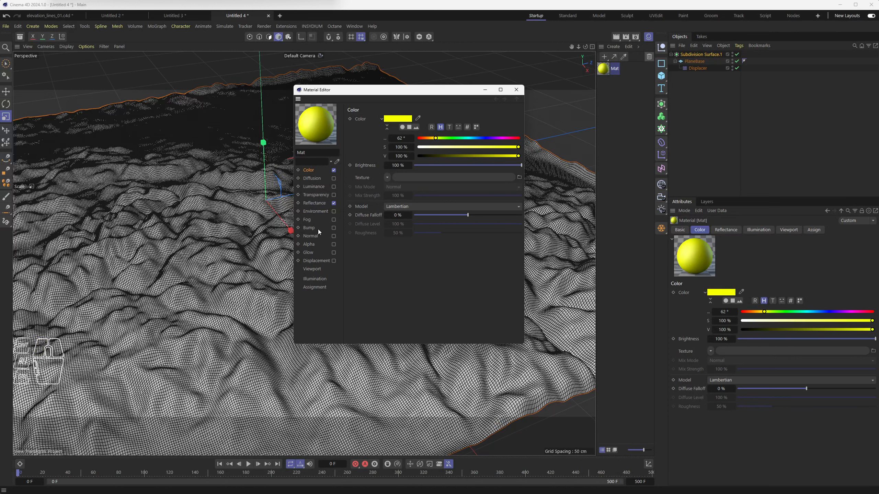
click(334, 203)
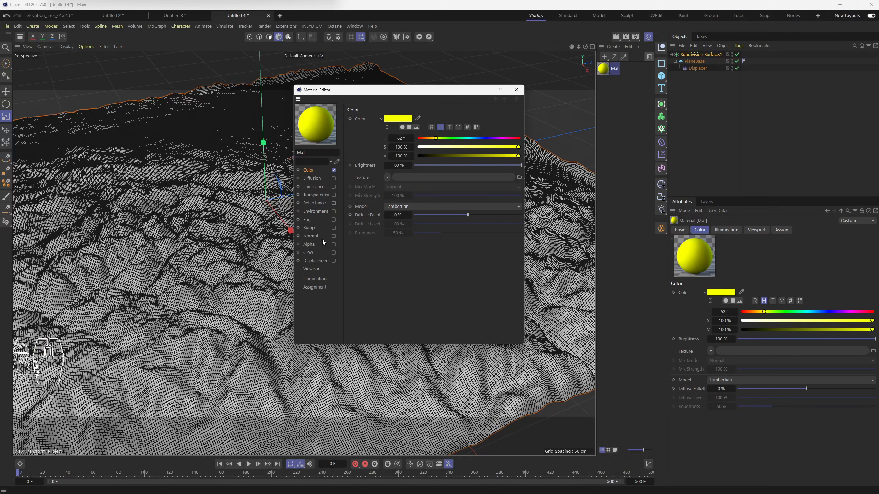
Step: Enable the material's Alpha channel, load elevetion_trace_contours.psd without copying it to the project, and invert the alpha
click(333, 245)
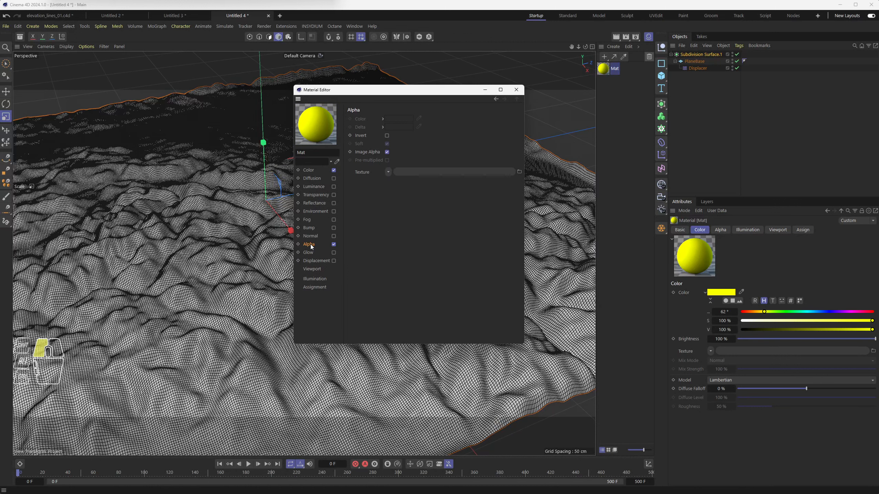
click(388, 171)
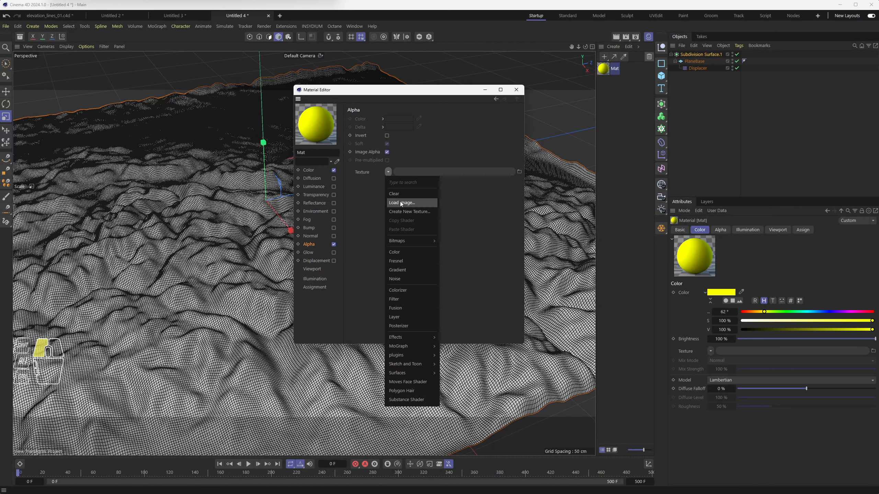
click(400, 203)
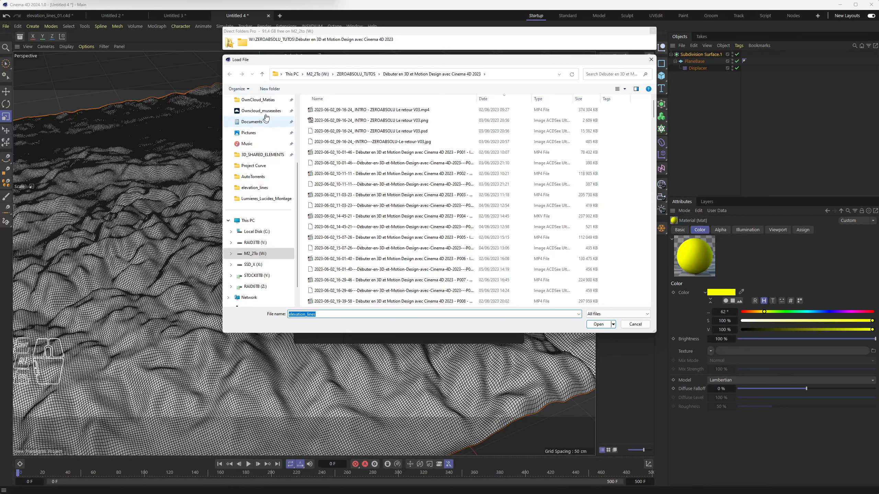
click(229, 47)
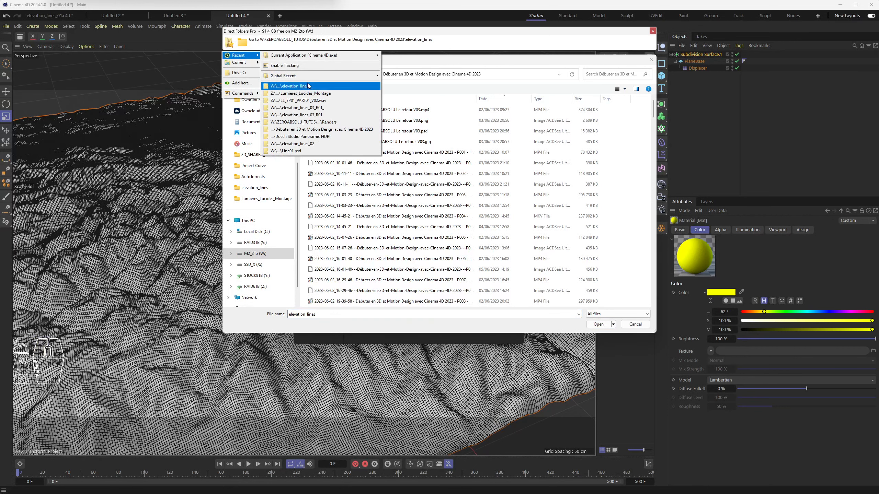
click(309, 87)
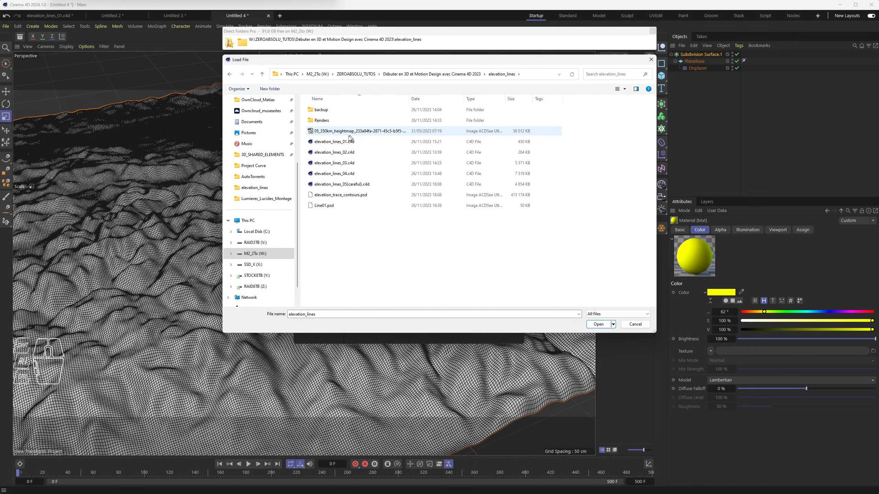
click(335, 198)
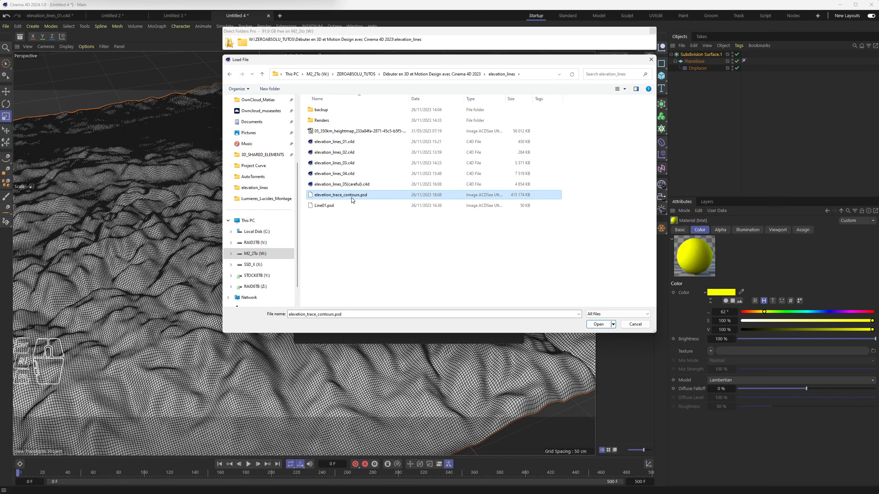
click(604, 327)
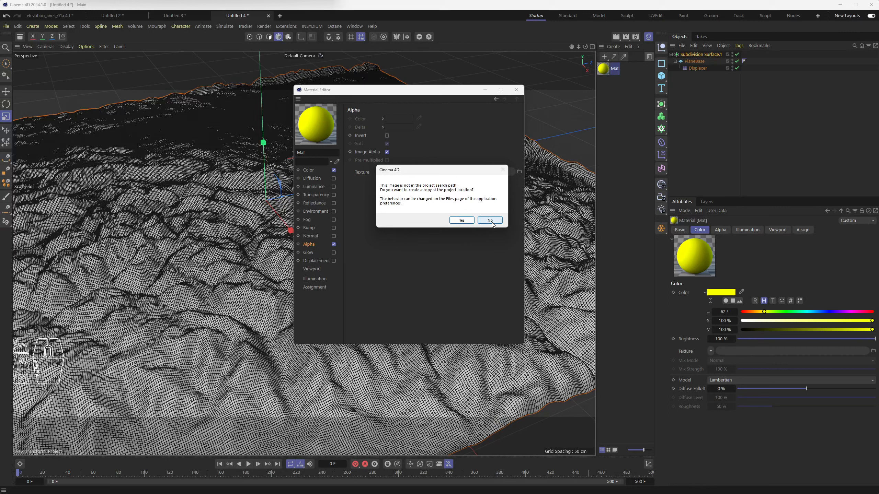
click(492, 223)
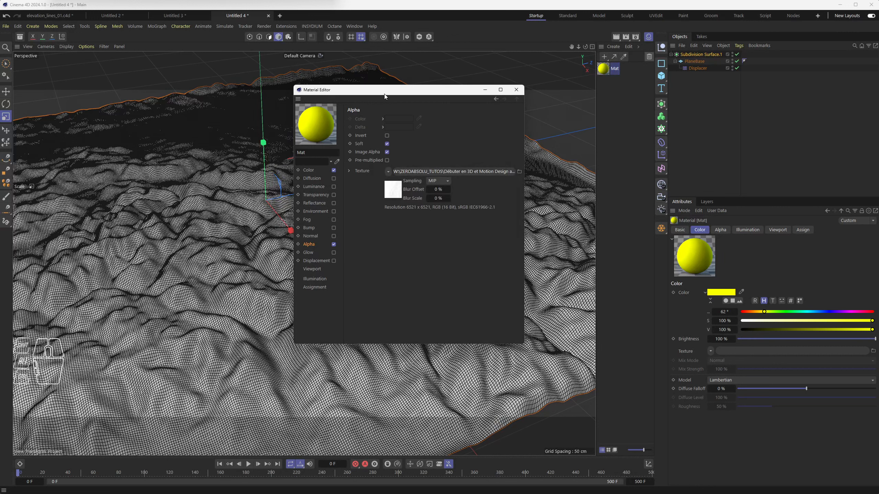
drag(385, 95, 455, 97)
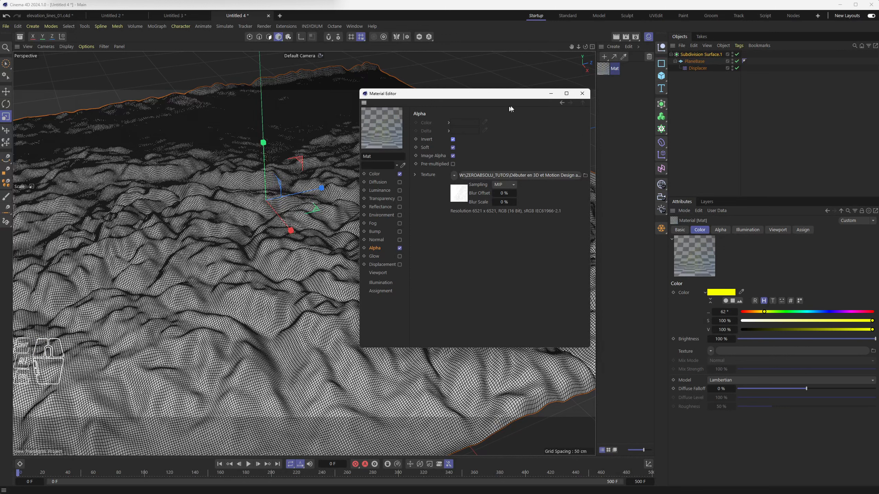
Step: Apply the yellow contour material to Subdivision Surface.1, close its editor and deselect the terrain
drag(610, 75, 694, 54)
click(582, 93)
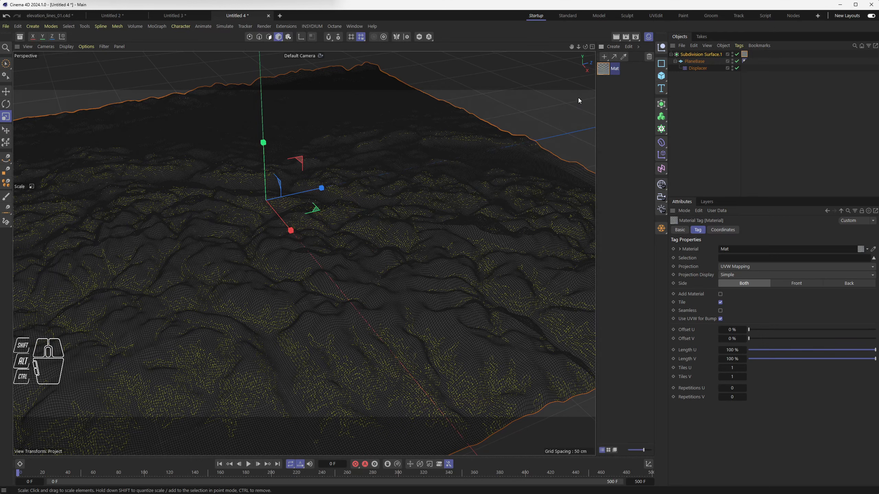
click(521, 123)
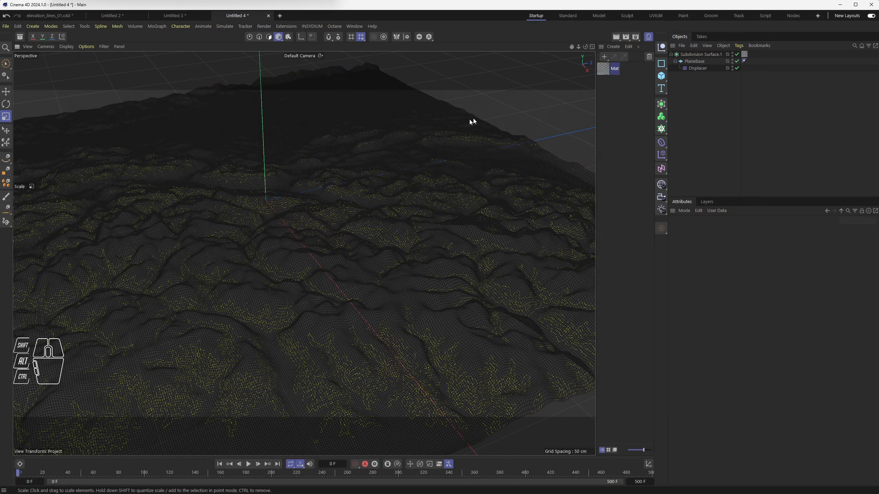
Step: Change the viewport display to shading without wireframe lines and inspect the yellow contours up close
click(65, 47)
click(109, 90)
alt+drag(338, 263, 271, 358)
alt+scroll(323, 332, up, 10)
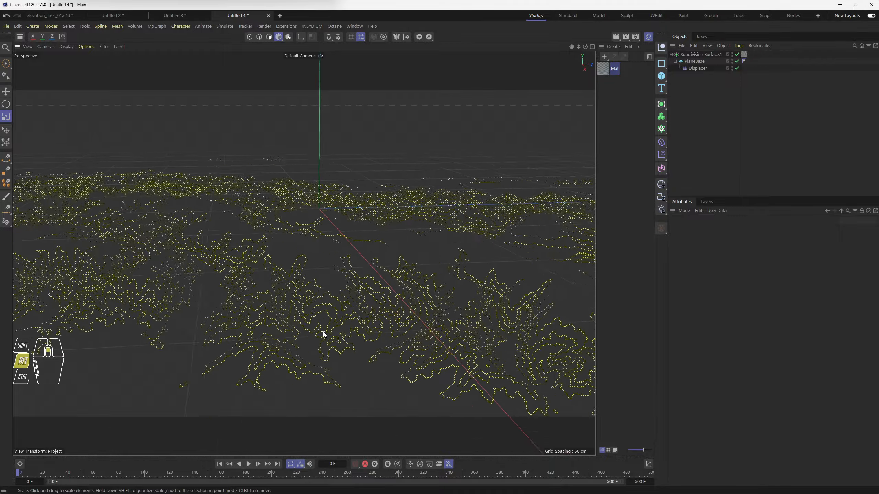
alt+drag(314, 286, 294, 283)
Step: Set the renderer to Standard and render the viewport to check the contour lines
click(617, 38)
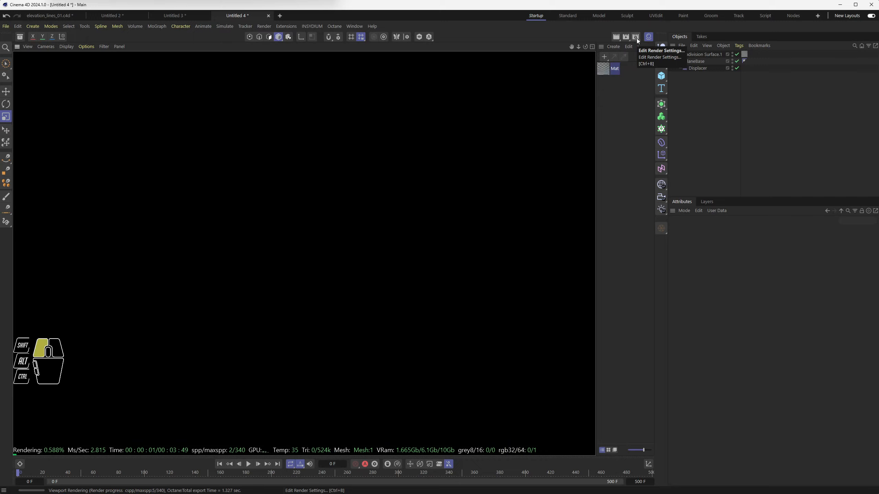
click(636, 38)
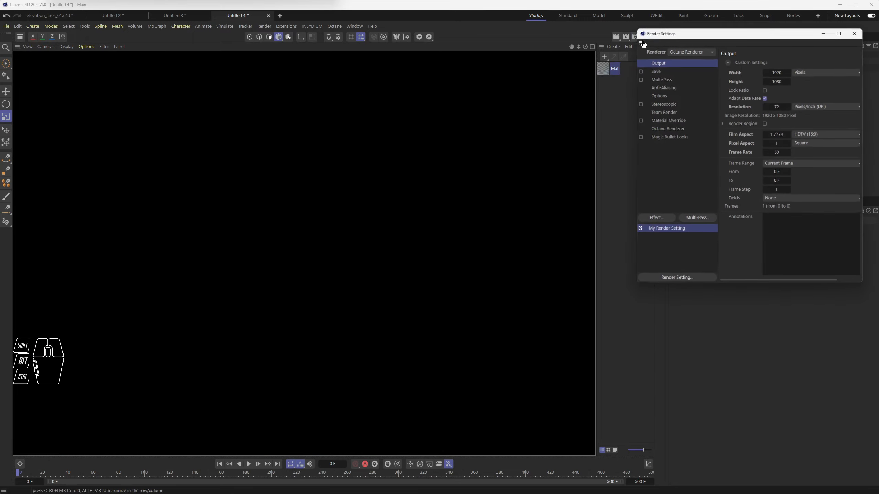
click(687, 52)
click(692, 71)
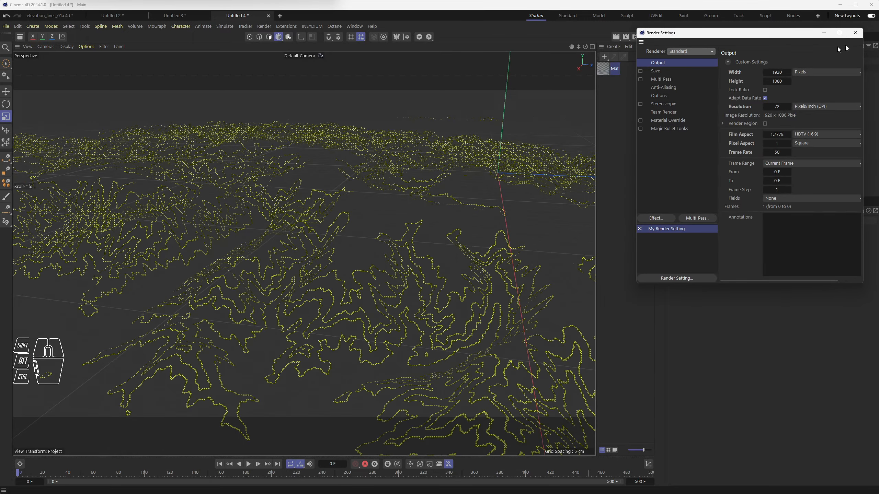
click(855, 34)
click(616, 37)
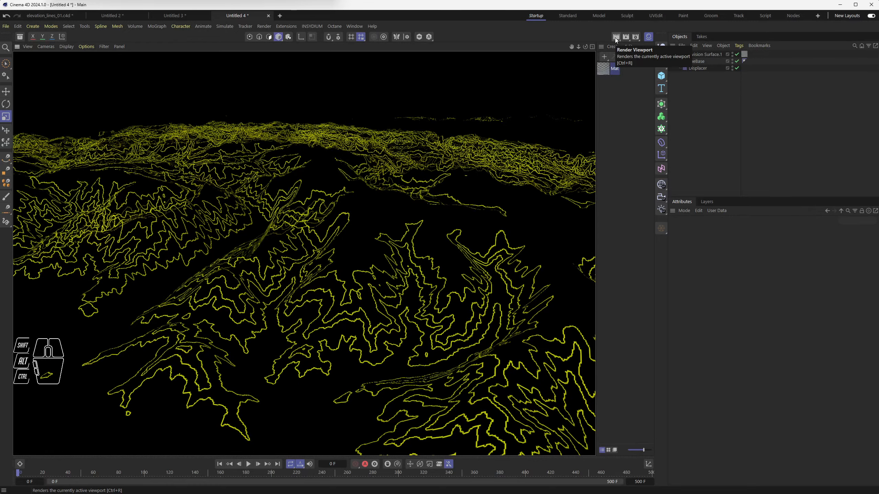
mouse_move(331, 178)
alt+mouse_down()
mouse_move(402, 180)
mouse_move(329, 182)
mouse_move(346, 211)
mouse_move(289, 168)
mouse_move(310, 147)
mouse_move(314, 128)
mouse_move(314, 177)
mouse_move(320, 79)
mouse_move(276, 90)
mouse_move(287, 170)
mouse_move(318, 189)
alt+mouse_up()
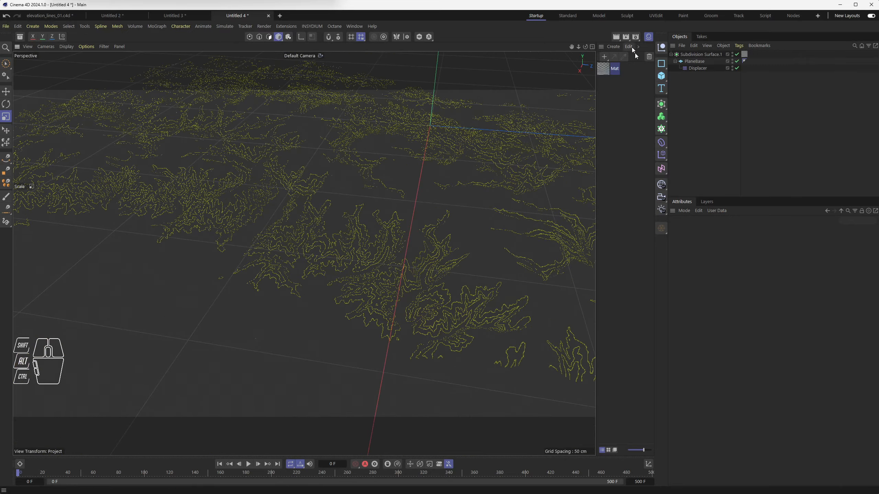
Step: Duplicate the Subdivision Surface.1 hierarchy and delete the contour material tag from the copy
click(701, 54)
shift+click(698, 68)
ctrl+drag(697, 56, 699, 89)
click(745, 75)
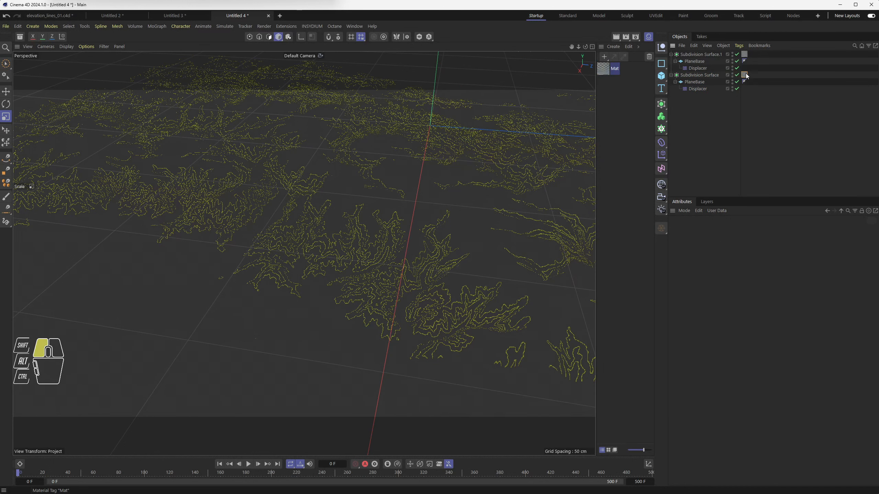
key(Delete)
Step: Raise Subdivision Surface.1 slightly along Y above the plain terrain copy and render the viewport
click(693, 76)
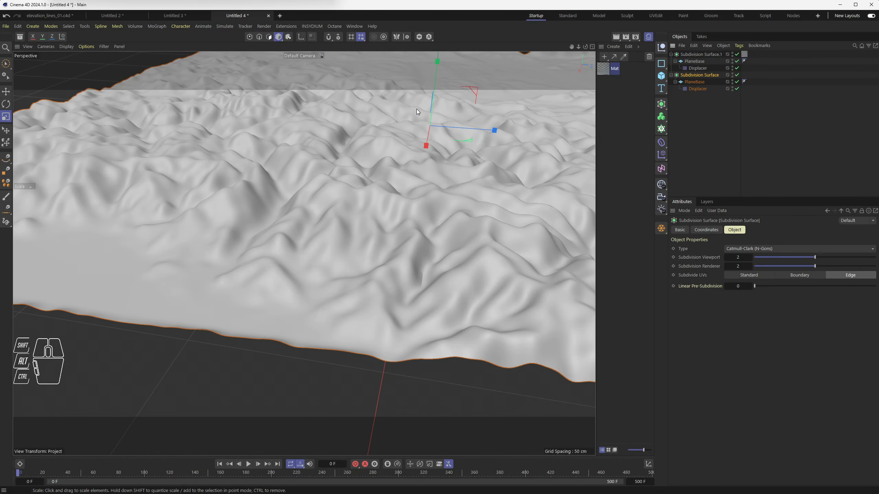
click(690, 54)
key(e)
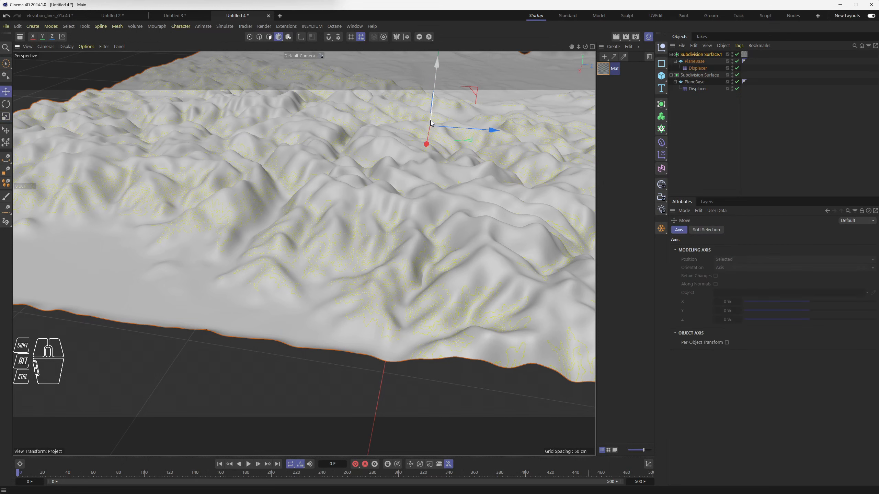
drag(432, 102, 433, 101)
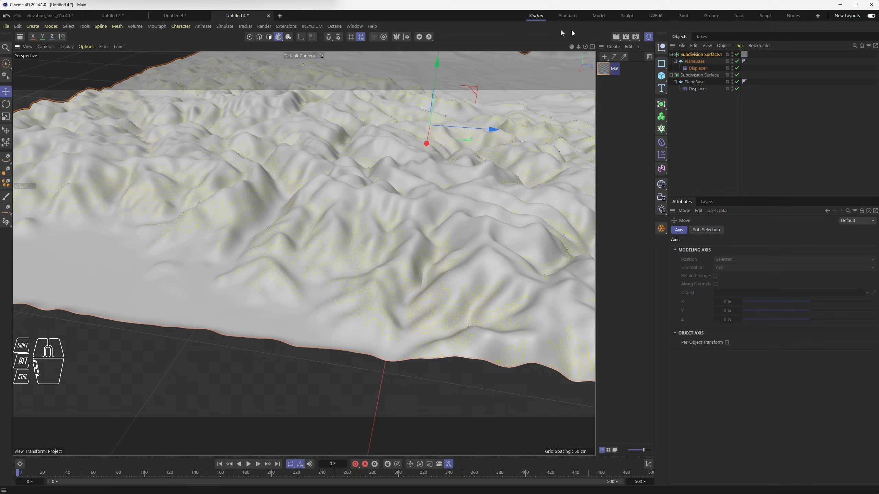
alt+middle_drag(454, 152, 403, 238)
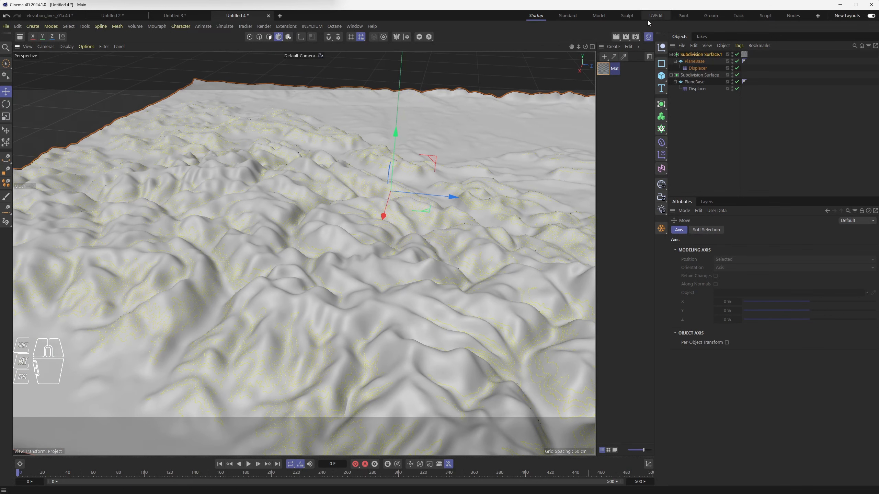
click(616, 36)
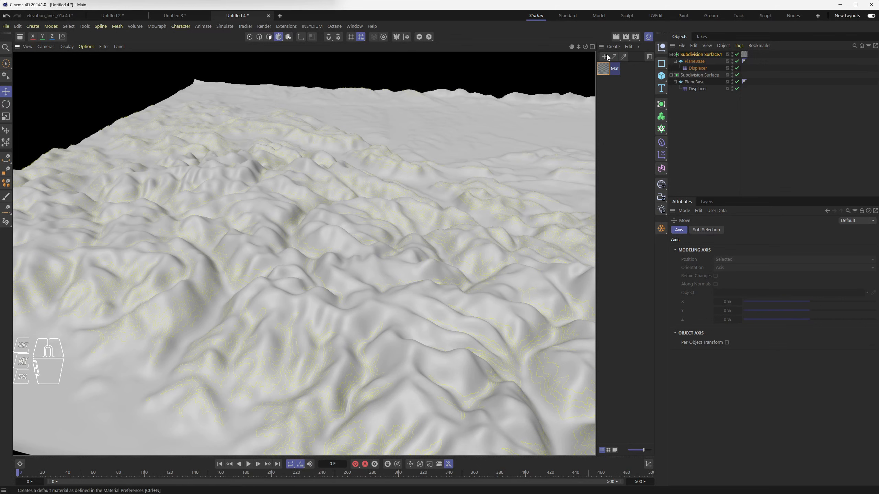
Step: Create a dark material with colour value 12%, apply it to the plain Subdivision Surface copy, and render the viewport
double_click(618, 86)
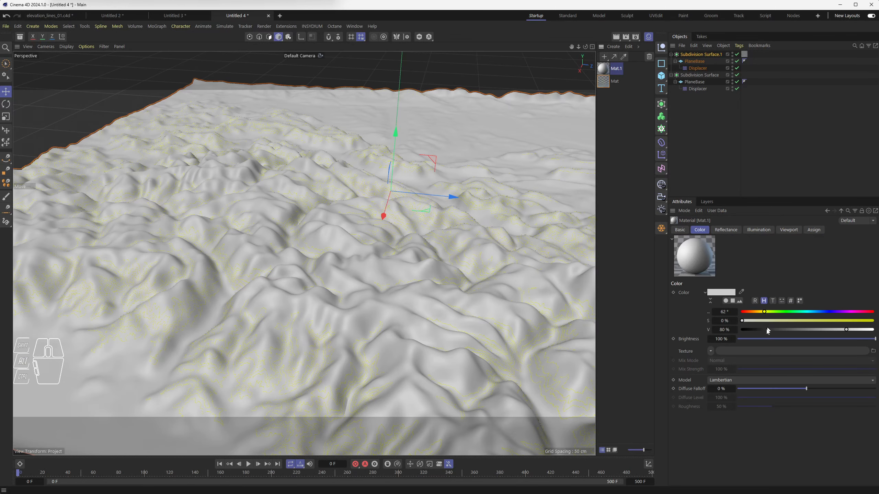
drag(766, 331, 755, 329)
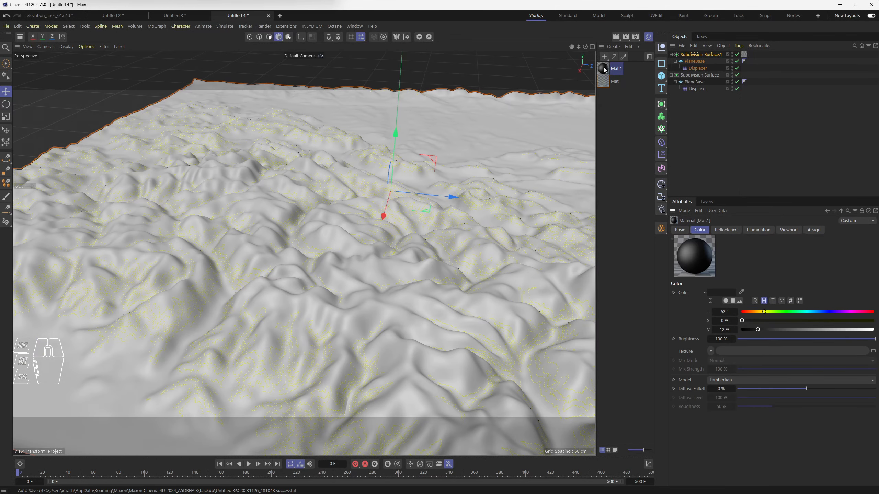
drag(604, 68, 696, 75)
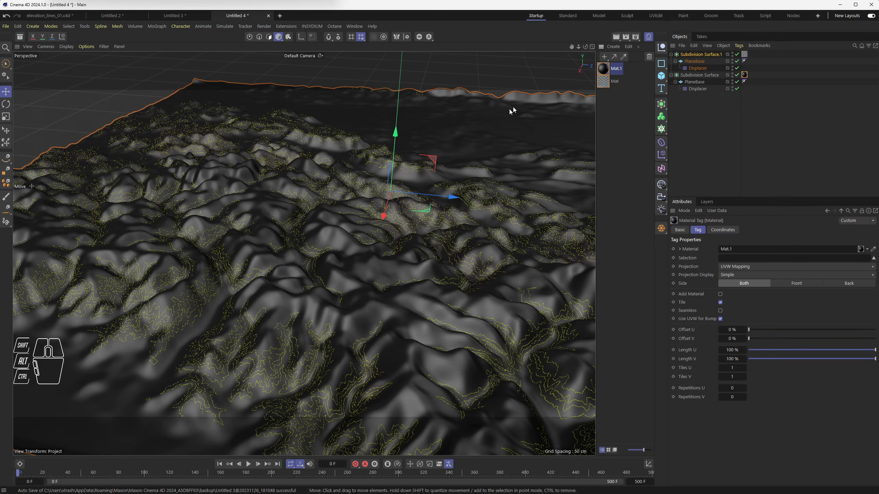
click(617, 37)
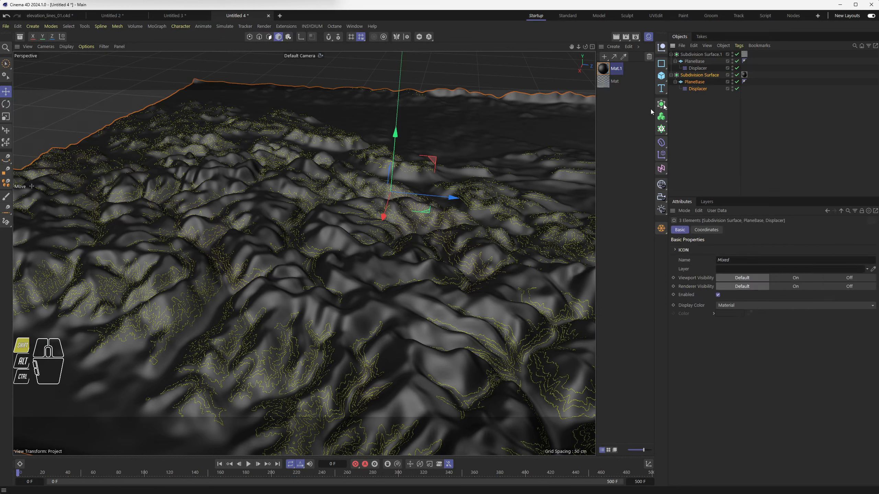
Step: Copy the dark Subdivision Surface with its PlaneBase and Displacer into a new project
click(280, 16)
key(ctrl+v)
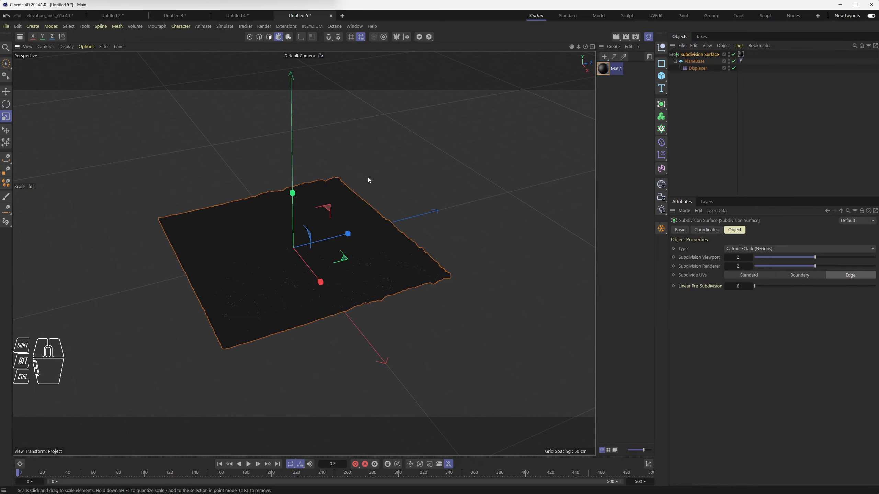
Step: Examine the displaced terrain mesh up close in perspective and its height profile around the highest peak in the front view
scroll(323, 255, up, 8)
scroll(306, 276, up, 3)
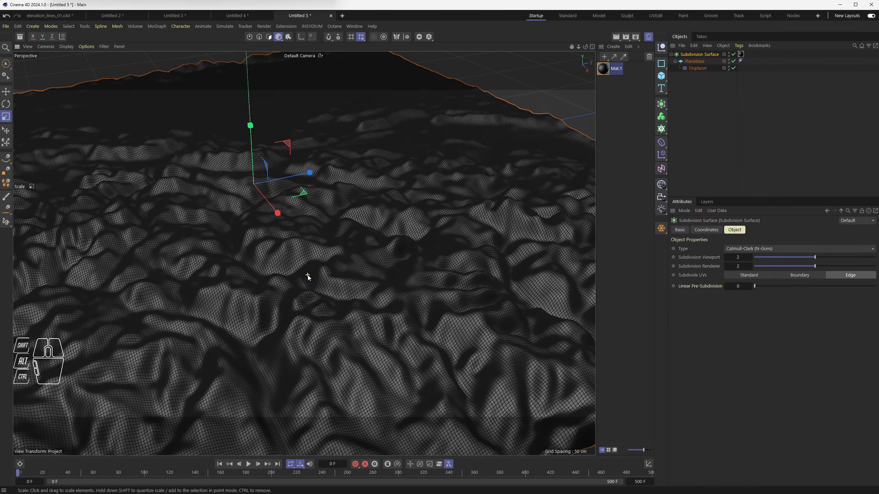
alt+drag(312, 280, 292, 268)
middle_click(292, 268)
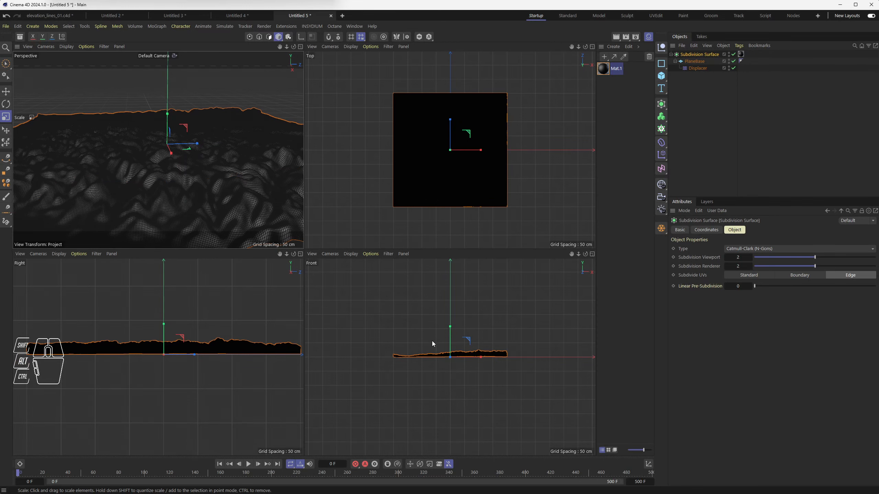
middle_click(422, 320)
scroll(397, 272, up, 5)
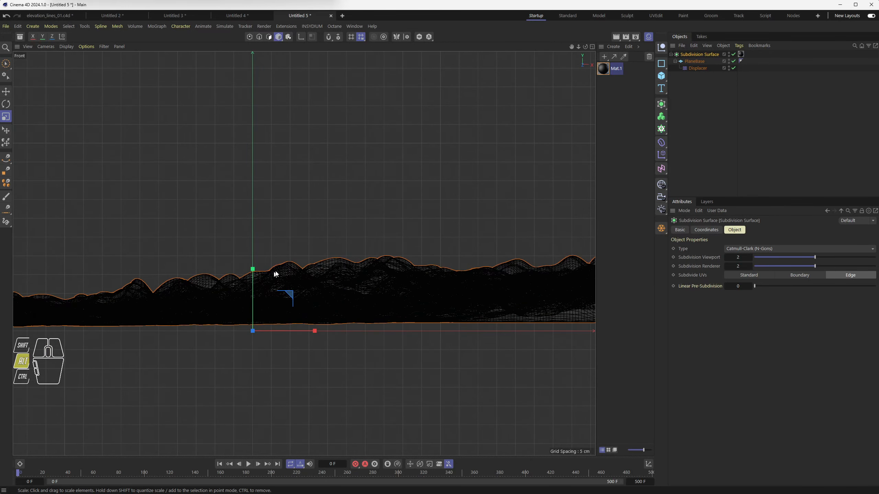
alt+middle_drag(274, 273, 71, 191)
scroll(397, 233, down, 6)
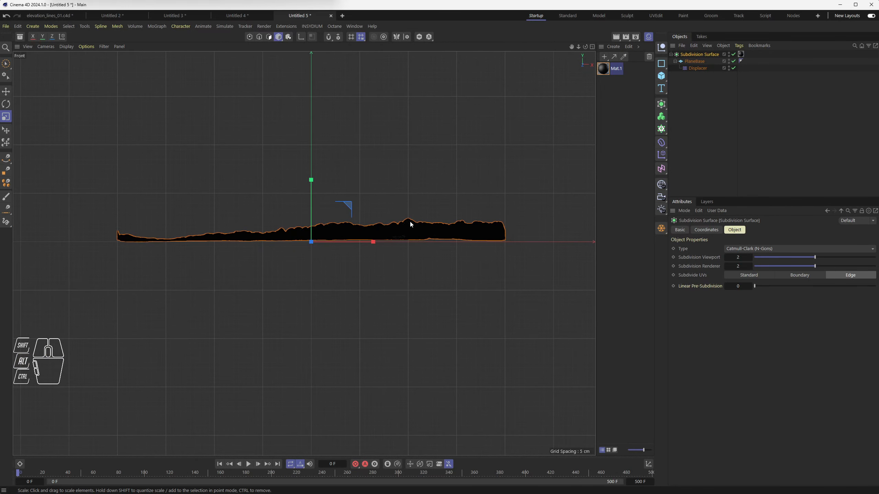
scroll(414, 229, up, 5)
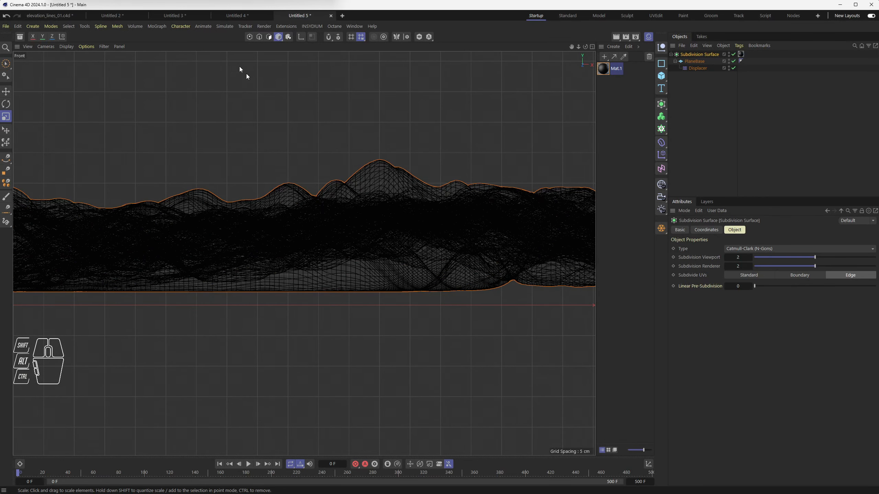
Step: Enable snapping to grid lines and turn off point snapping
click(338, 37)
click(335, 71)
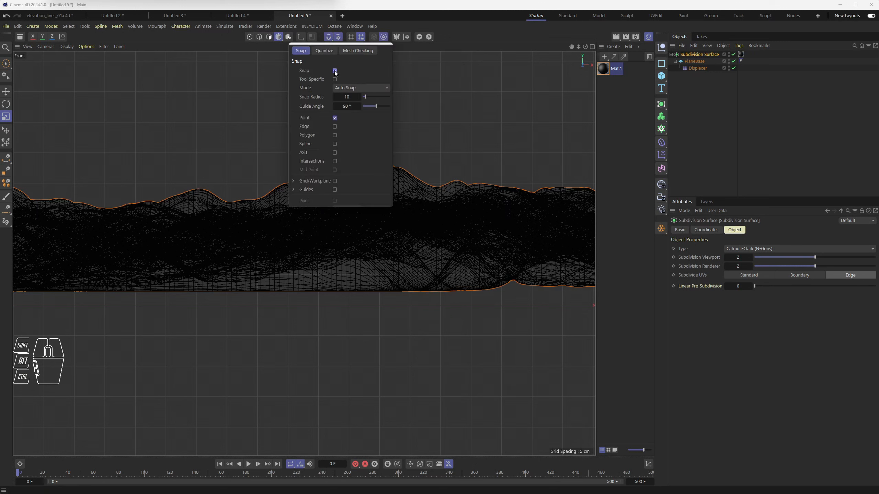
click(334, 118)
click(442, 92)
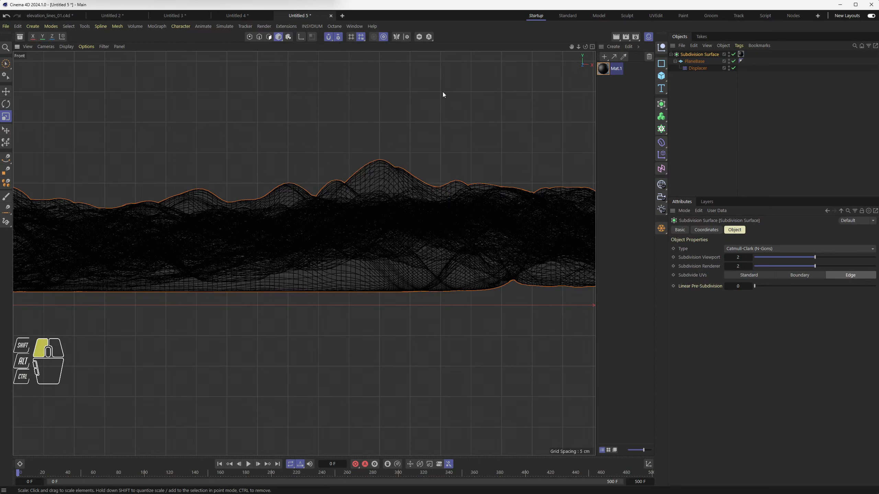
Step: Draw a straight vertical spline from just above the highest peak down to the ground line, with Natural intermediate points
click(6, 158)
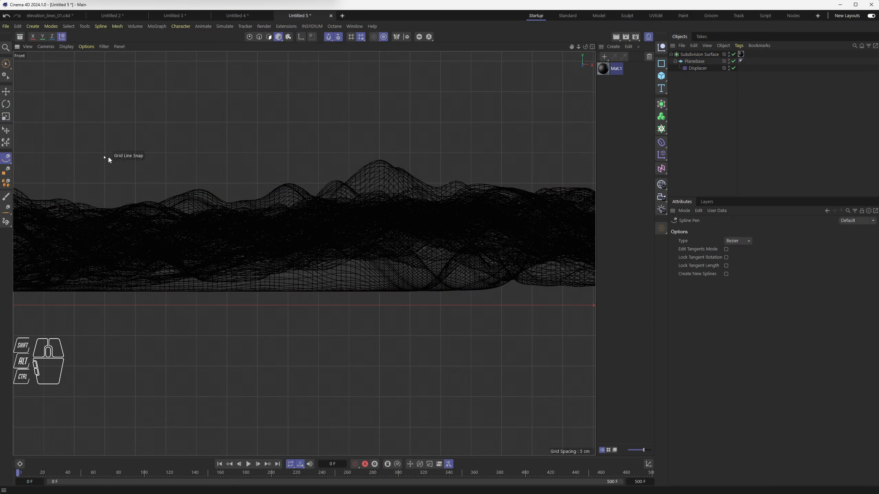
click(379, 153)
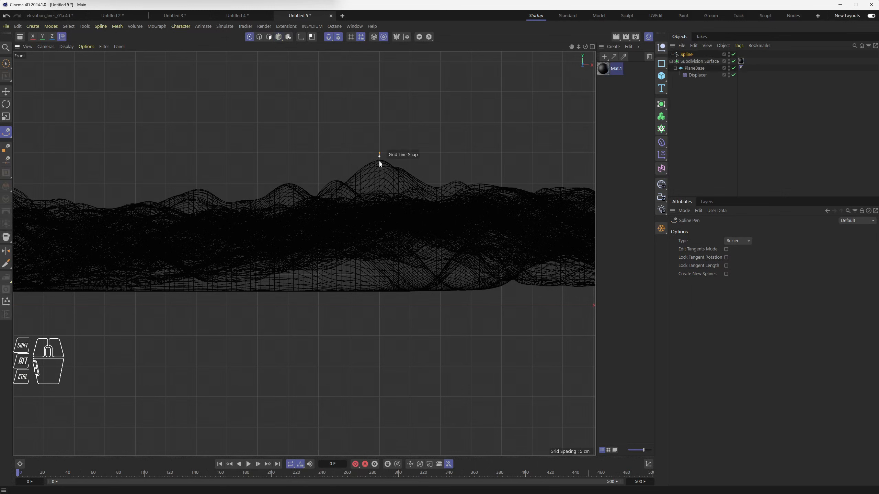
click(380, 305)
click(687, 55)
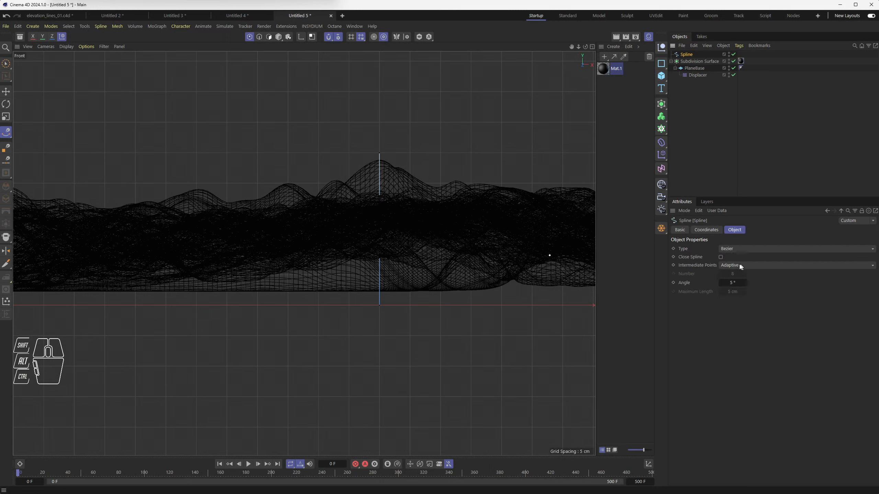
click(737, 265)
click(735, 285)
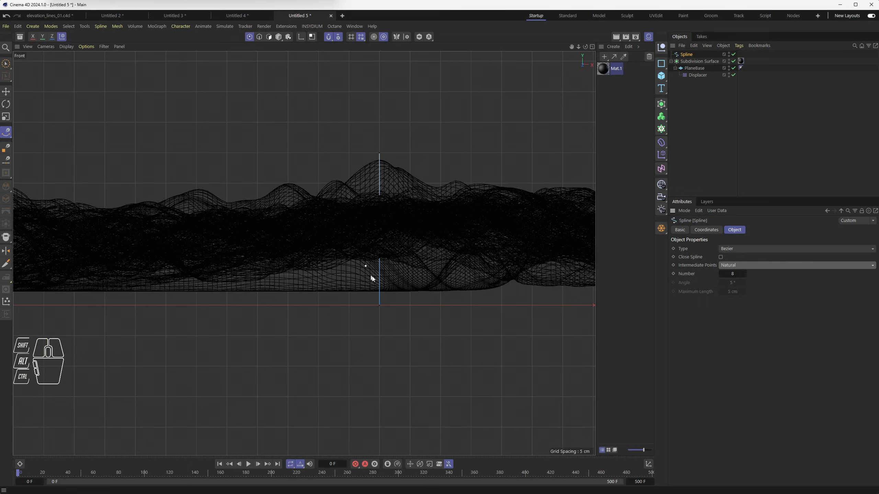
Step: Add a Voronoi Fracture object and make the Subdivision Surface hierarchy its child
click(697, 97)
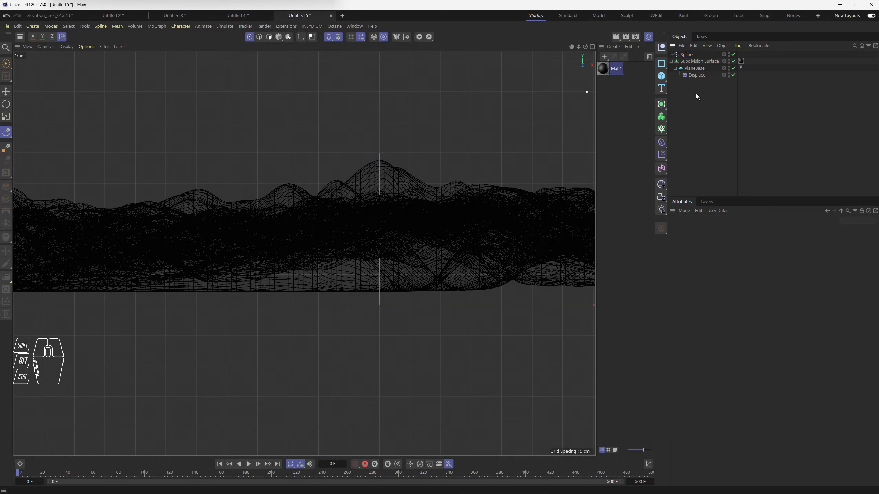
drag(662, 105, 169, 87)
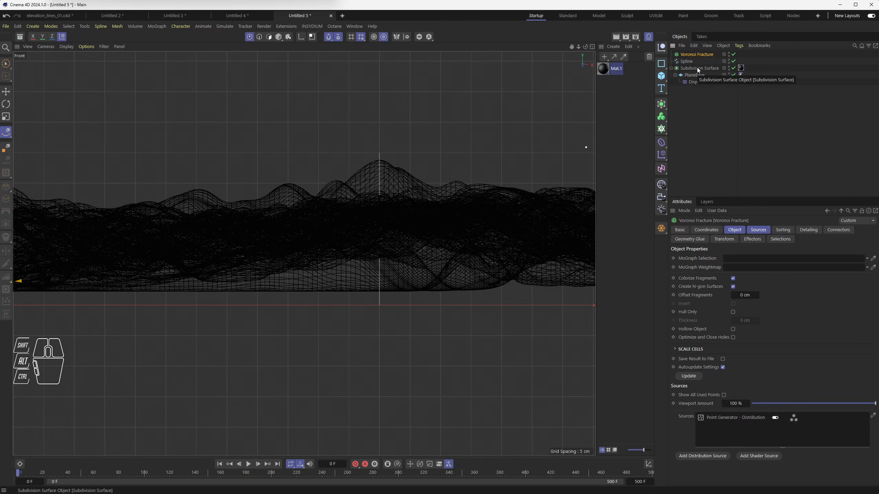
drag(698, 70, 698, 70)
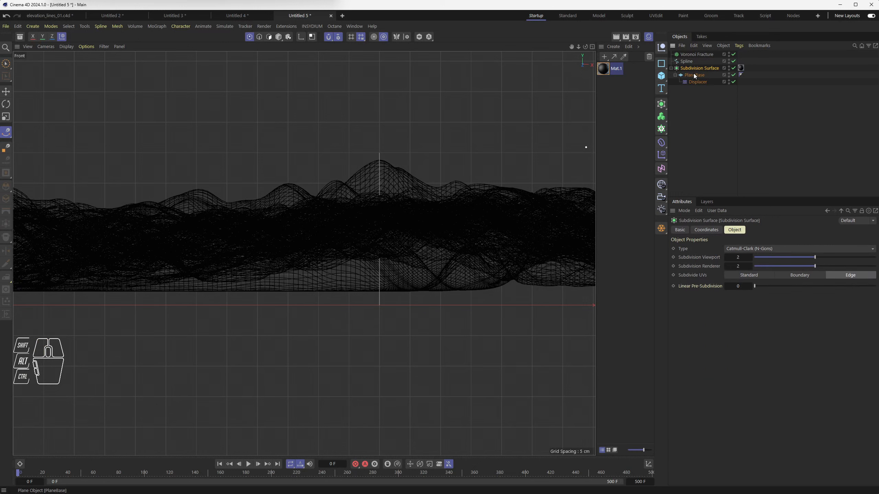
click(696, 76)
drag(697, 69, 702, 54)
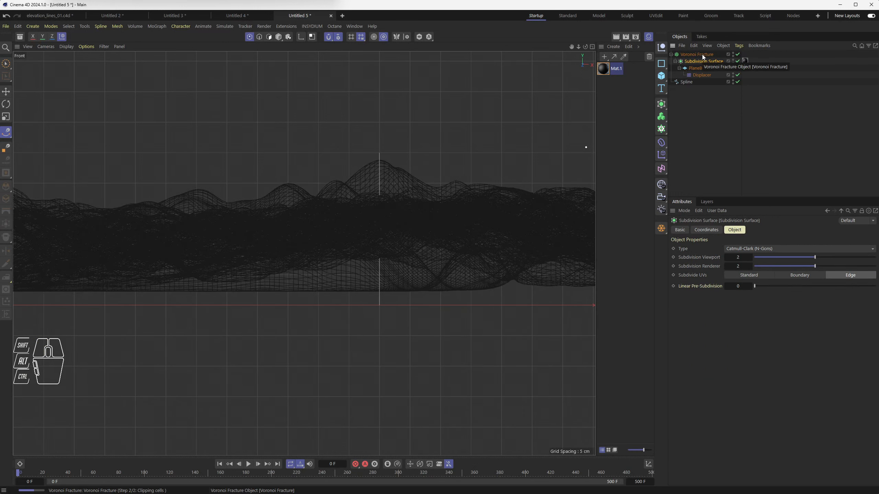
Step: Show the fractured terrain in the perspective view with shading that hides the wireframe lines
middle_click(385, 198)
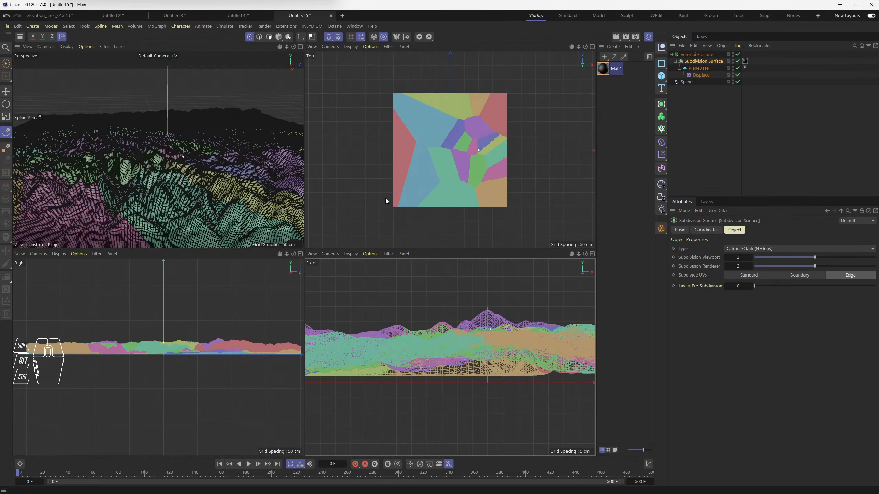
middle_click(236, 175)
alt+drag(236, 175, 311, 220)
click(67, 46)
click(83, 70)
Step: Try point amounts of 2, 27 and 83 on the Voronoi Fracture's Point Generator source
click(697, 54)
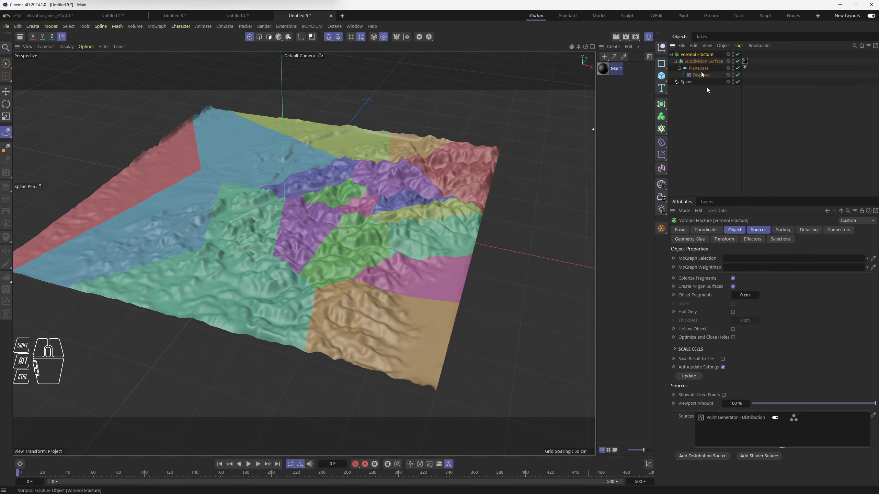
click(759, 230)
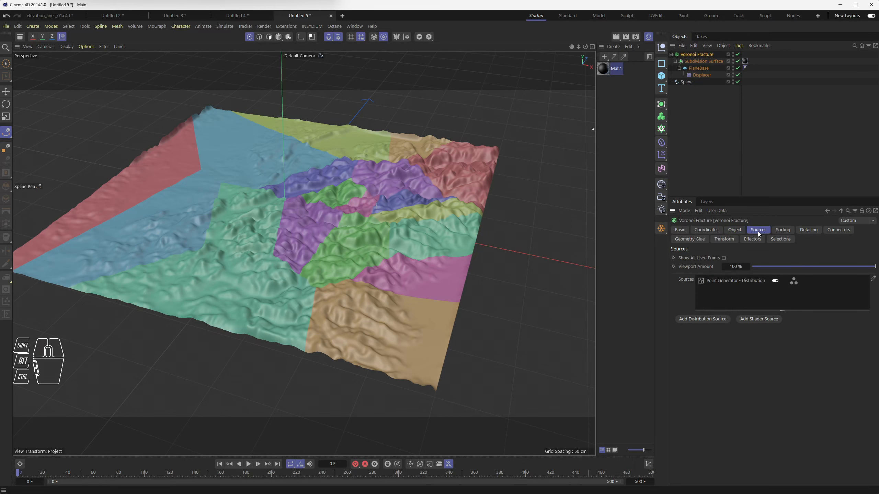
click(720, 280)
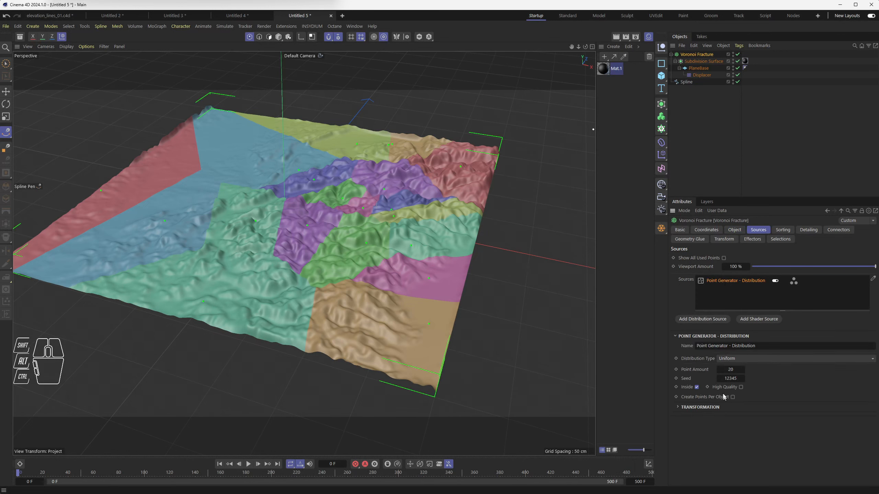
drag(733, 372, 727, 371)
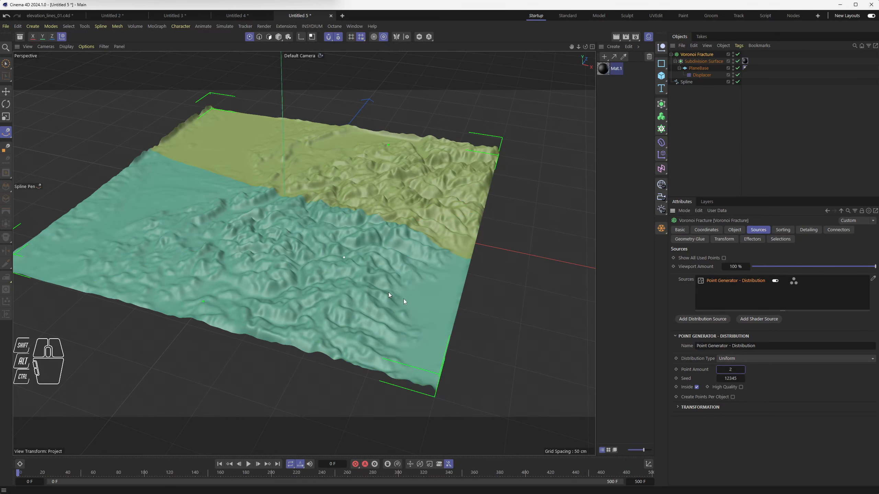
drag(730, 370, 740, 371)
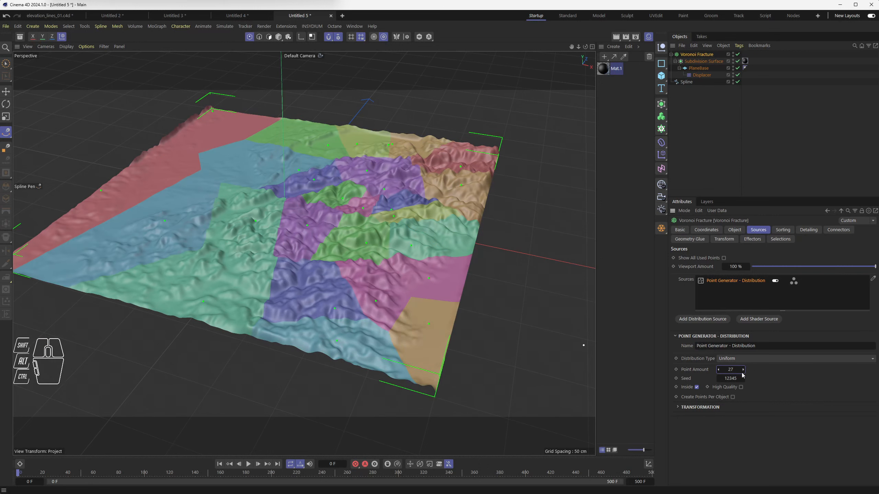
drag(743, 371, 749, 372)
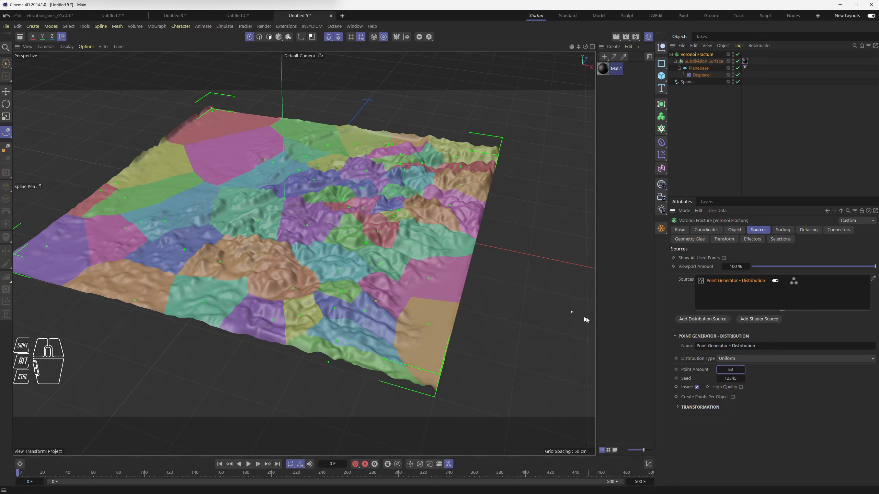
Step: Replace the Voronoi Fracture's Point Generator source with the vertical spline and show the spline source's settings
click(727, 286)
click(717, 282)
key(Delete)
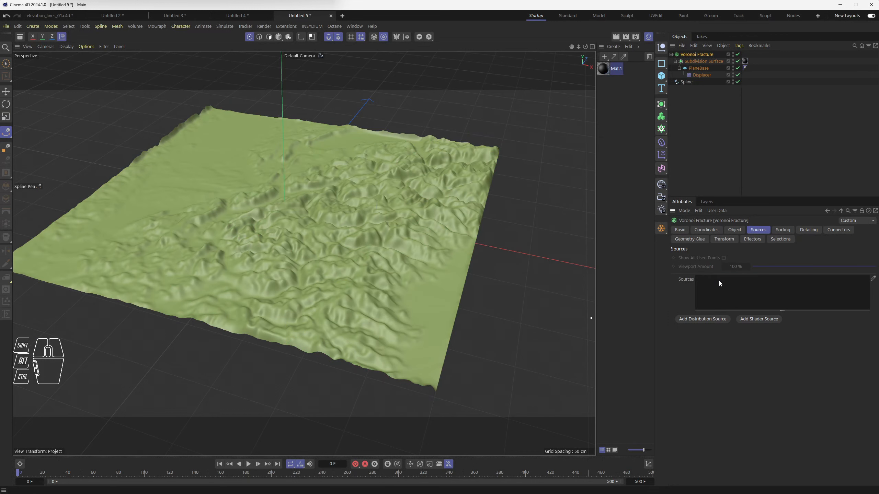
drag(688, 82, 714, 287)
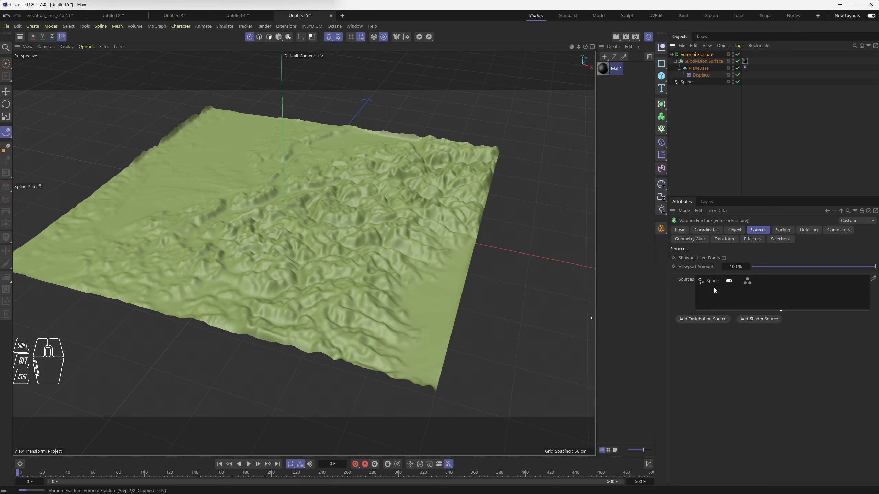
click(713, 282)
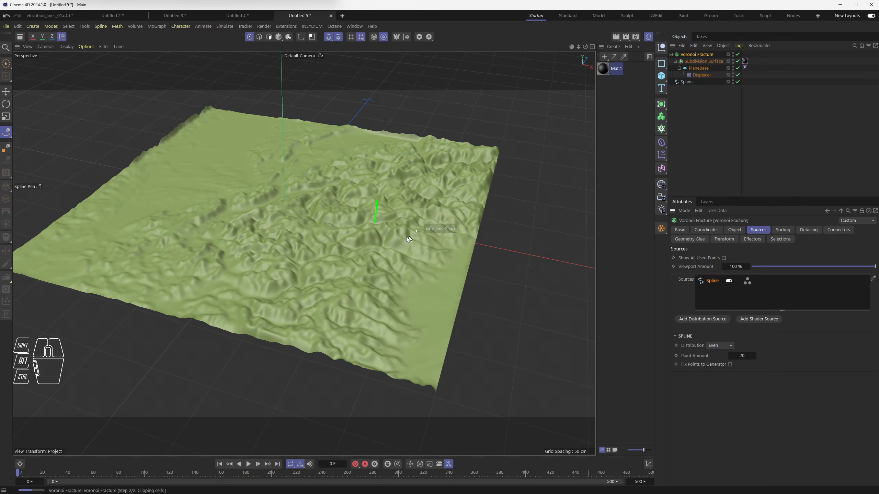
alt+drag(425, 229, 403, 254)
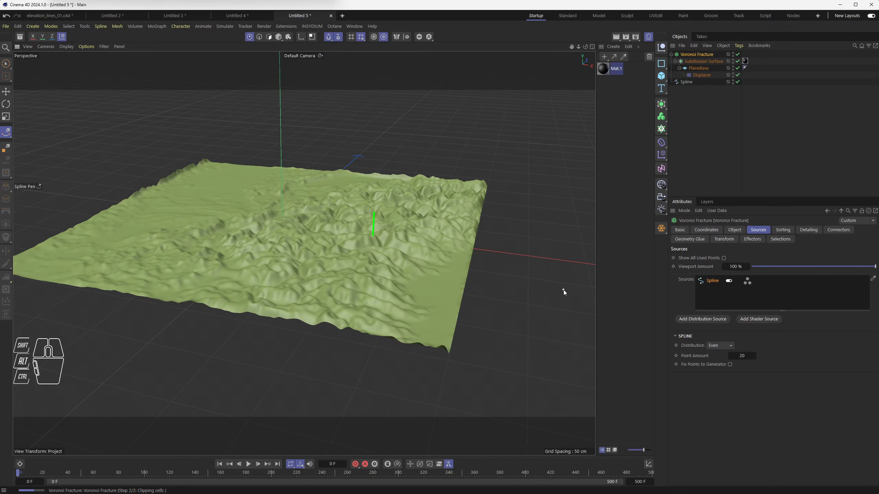
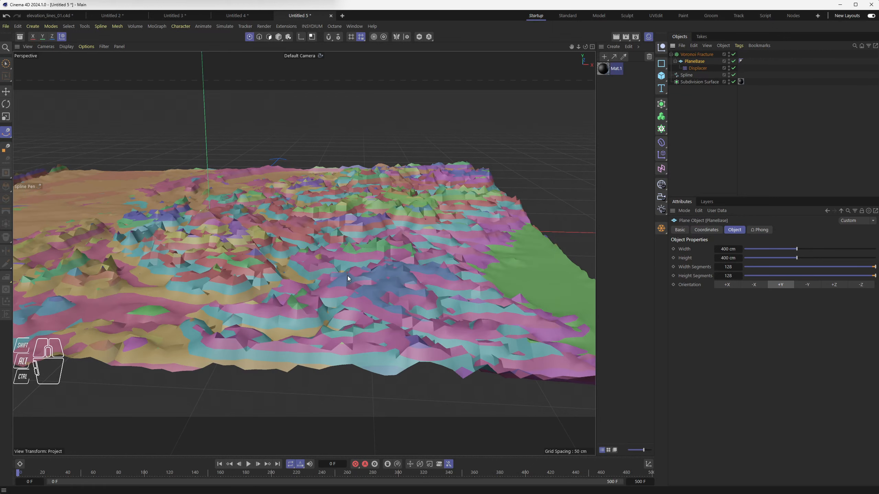
Step: Nest the Voronoi Fracture, with its PlaneBase and Displacer, under the Subdivision Surface
alt+drag(348, 276, 348, 296)
drag(692, 82, 691, 54)
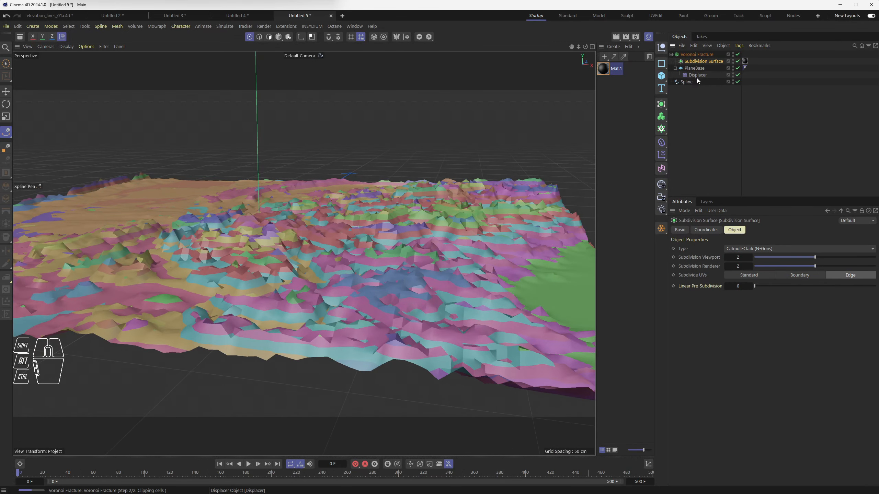
key(ctrl+z)
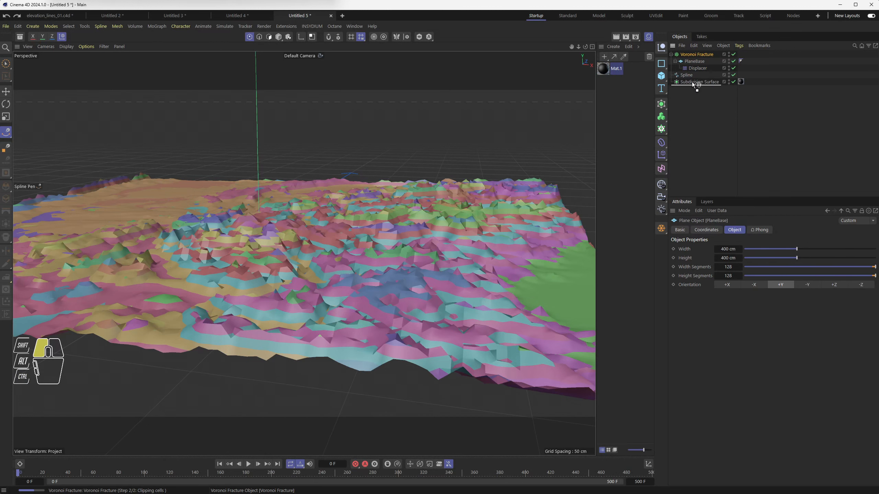
drag(692, 82, 692, 81)
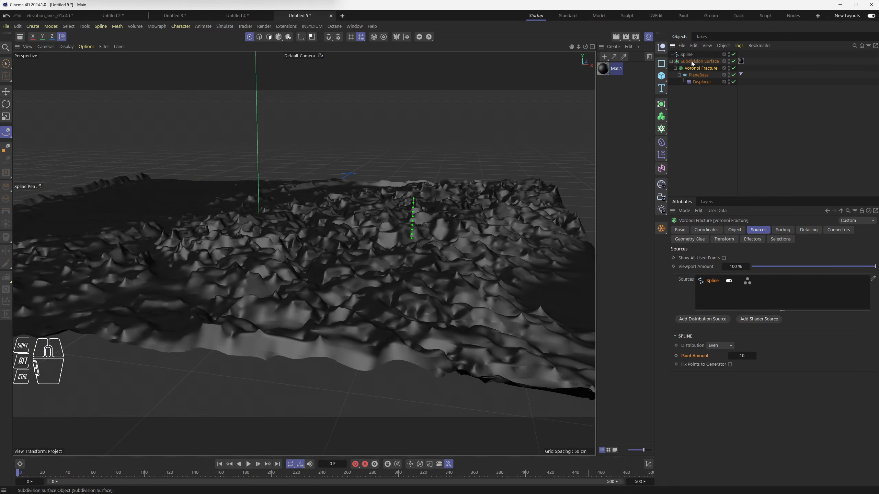
click(692, 62)
alt+drag(436, 218, 437, 194)
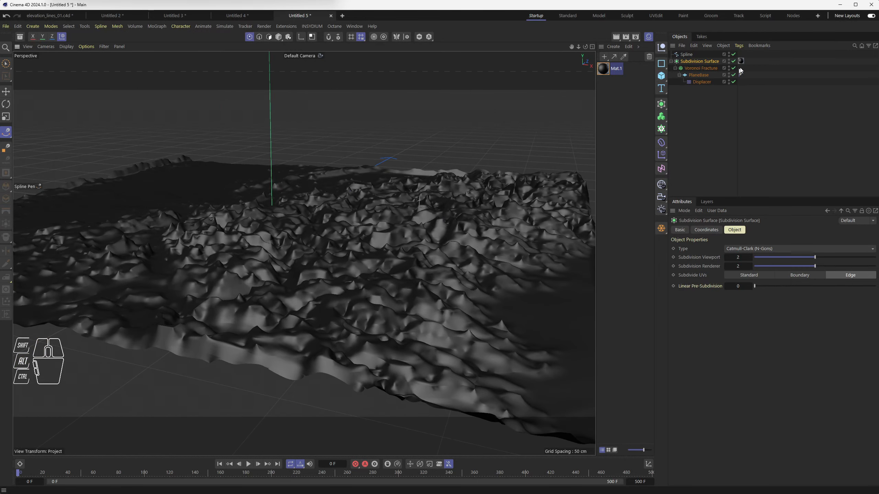
Step: Delete the dark material tag from the Subdivision Surface and disable that generator
click(740, 61)
key(Delete)
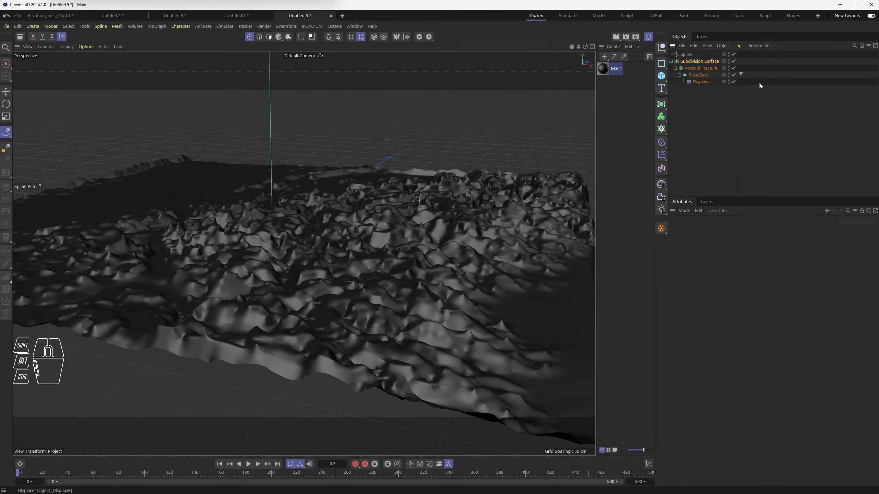
alt+drag(436, 184, 452, 179)
click(734, 62)
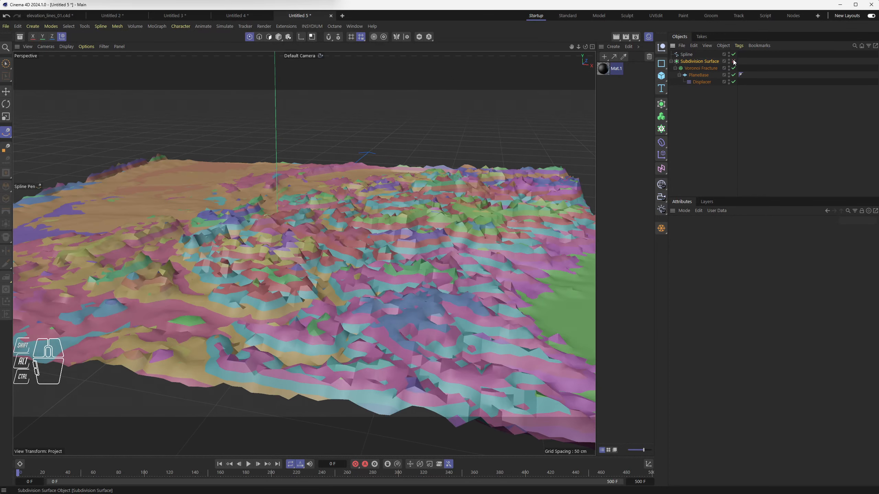
Step: Set the Voronoi Fracture's Offset Fragments to 0.1 cm
click(696, 69)
alt+drag(431, 210, 429, 242)
click(735, 230)
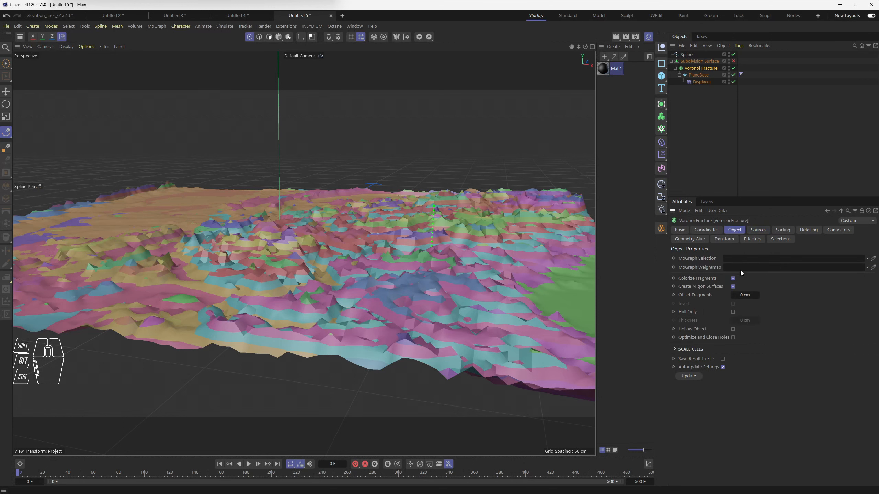
click(758, 295)
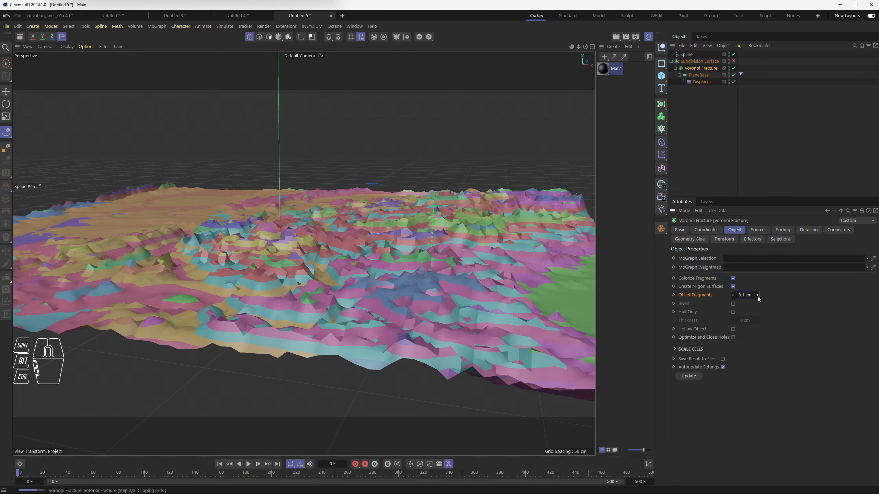
Step: Raise the Voronoi Fracture's Offset Fragments to 0.3 cm and inspect the gaps between the height bands up close
click(757, 296)
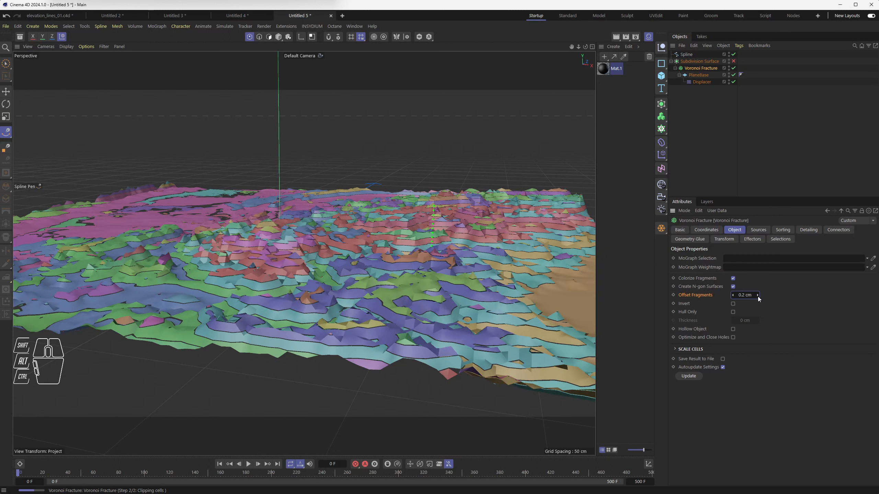
click(758, 296)
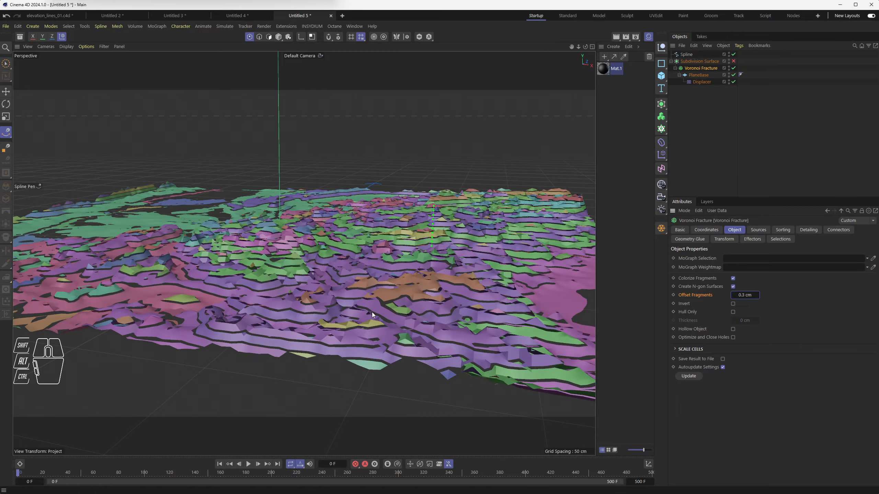
alt+drag(329, 293, 360, 323)
scroll(343, 315, up, 8)
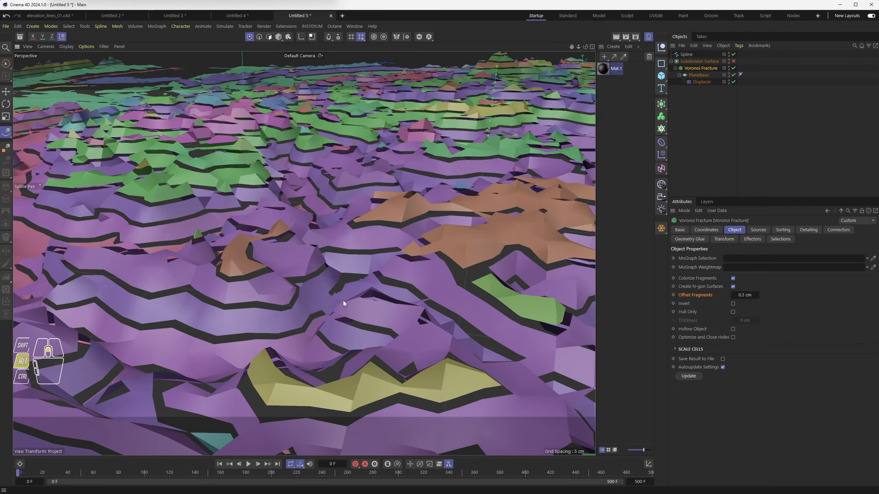
alt+drag(332, 241, 360, 239)
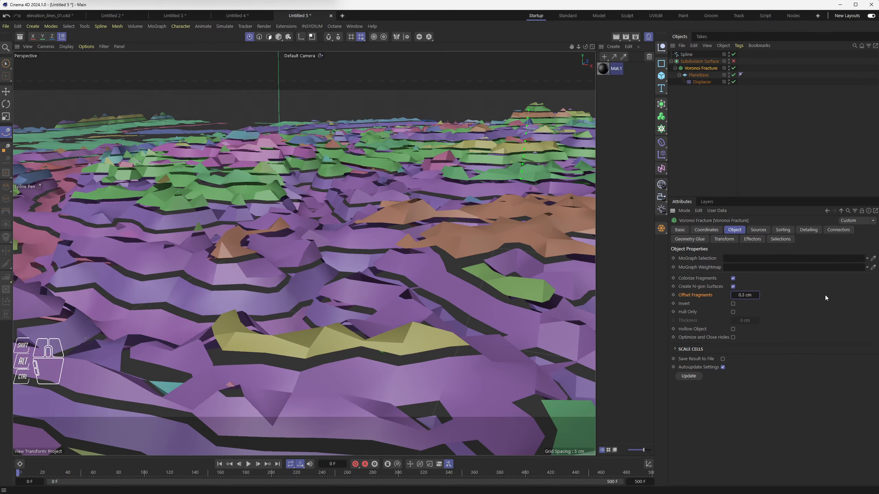
Step: Widen the gaps by setting the Voronoi Fracture's Offset Fragments to 1.3 cm and inspect the thin strips
double_click(746, 295)
text(1)
key(Return)
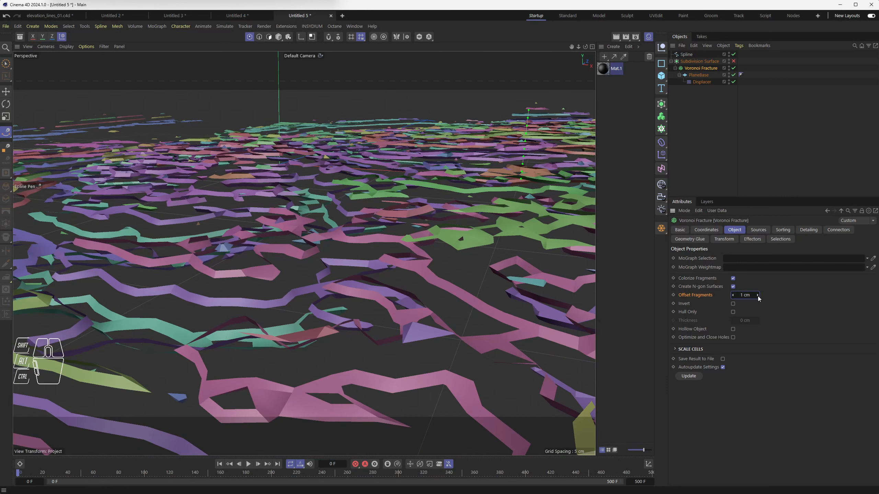
click(758, 296)
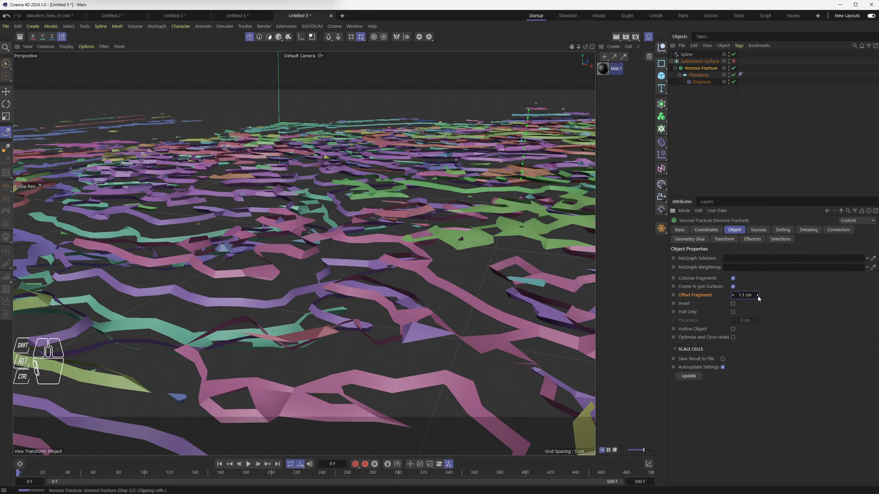
click(758, 296)
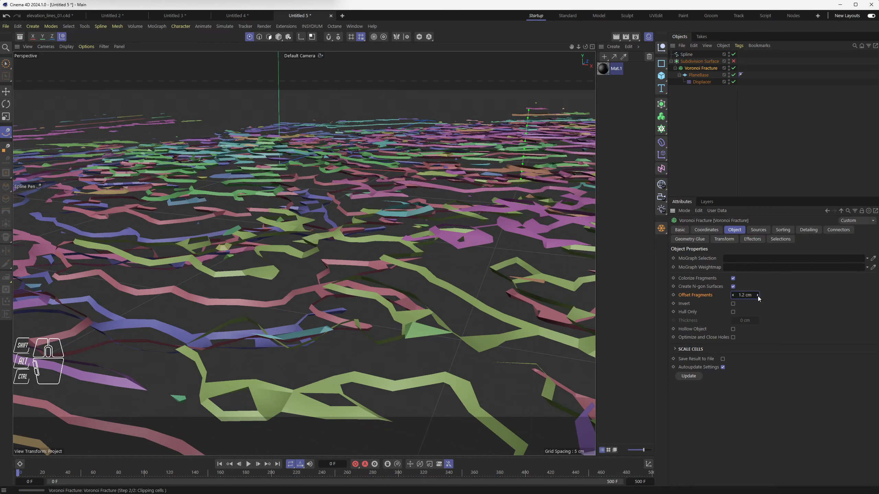
click(757, 296)
click(758, 296)
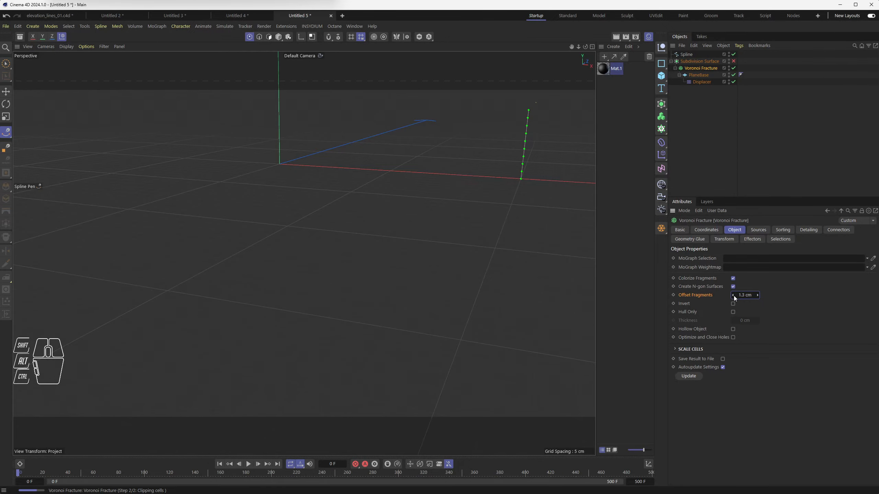
mouse_move(335, 267)
alt+mouse_down()
mouse_move(313, 272)
mouse_move(291, 239)
mouse_move(318, 249)
mouse_move(335, 276)
alt+mouse_up()
alt+middle_drag(317, 307, 305, 276)
alt+scroll(305, 275, down, 7)
alt+drag(327, 264, 349, 346)
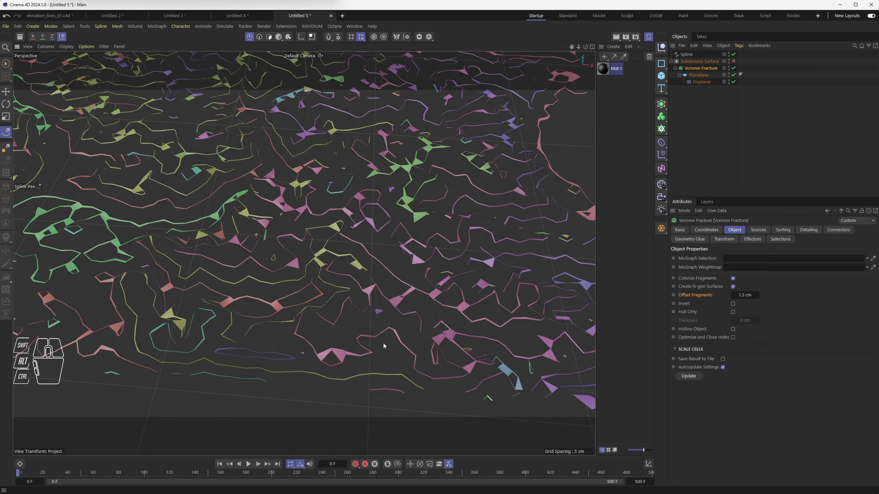
Step: Enable the Subdivision Surface above the Voronoi Fracture to smooth the elevation strips
click(733, 61)
alt+drag(472, 191, 433, 194)
click(684, 123)
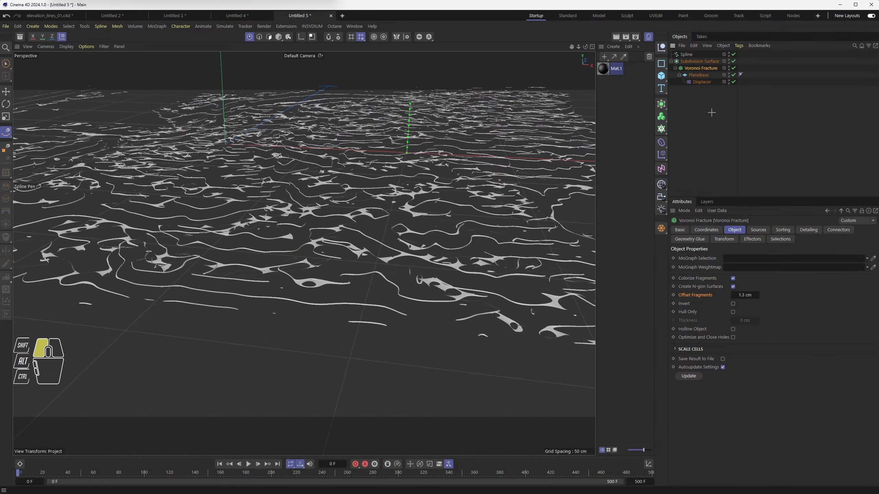
Step: Duplicate the PlaneBase together with its Displacer to the root level, outside the Voronoi Fracture
click(700, 76)
shift+click(701, 82)
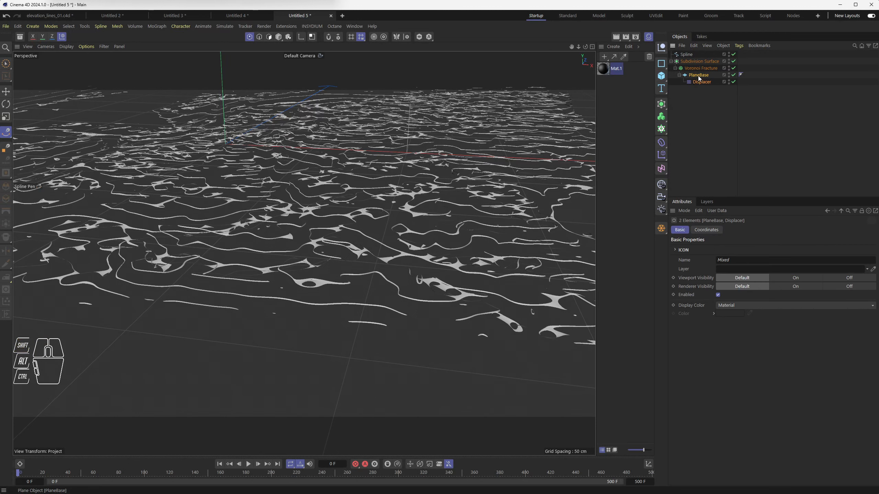
ctrl+drag(701, 82, 691, 99)
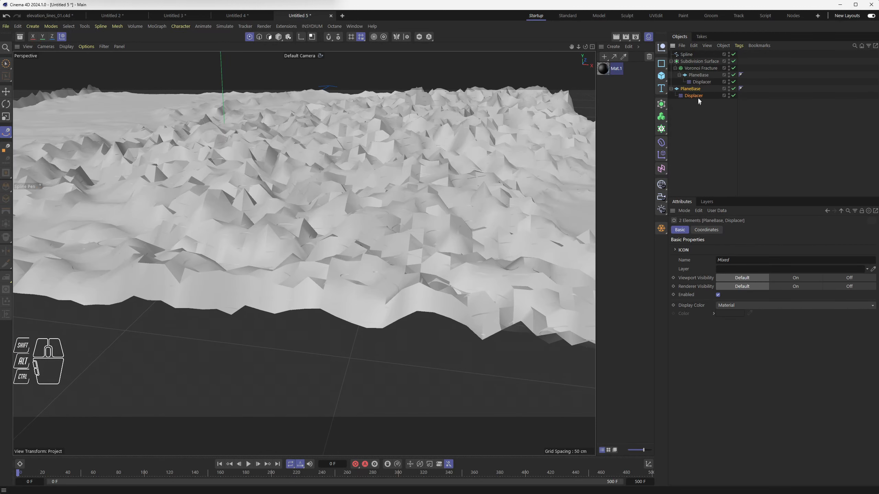
Step: Nest the copied PlaneBase under a new Subdivision Surface and apply the dark Mat.1 material to that generator
click(662, 104)
drag(699, 55, 694, 103)
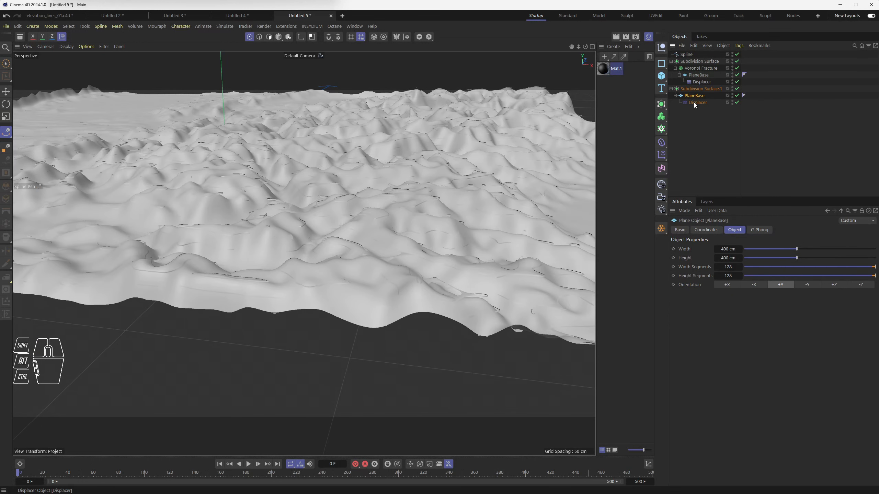
click(696, 89)
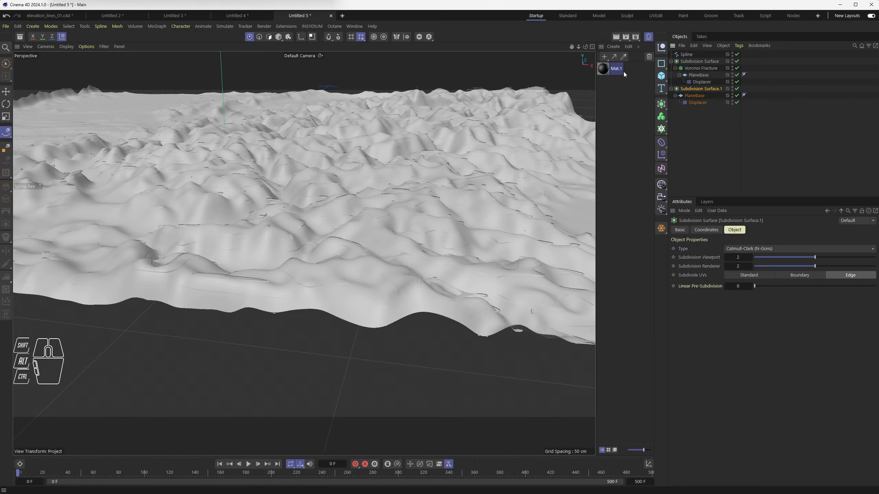
drag(691, 91, 691, 89)
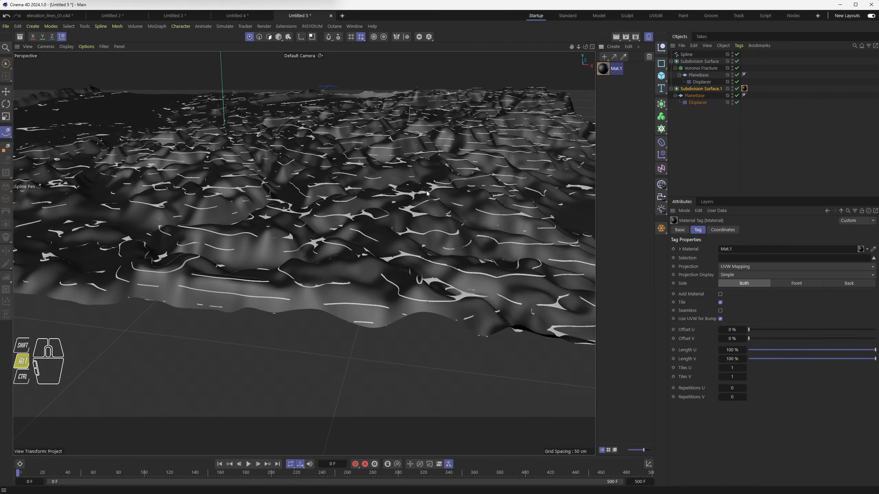
Step: Examine the light elevation lines against the dark terrain from several angles and distances
alt+drag(428, 194, 366, 221)
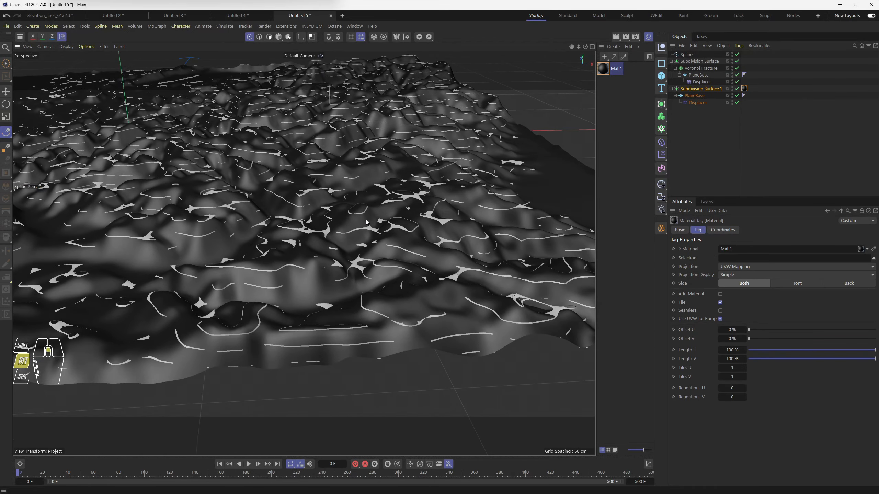
alt+scroll(365, 221, up, 5)
alt+drag(425, 198, 339, 191)
alt+scroll(428, 241, up, 10)
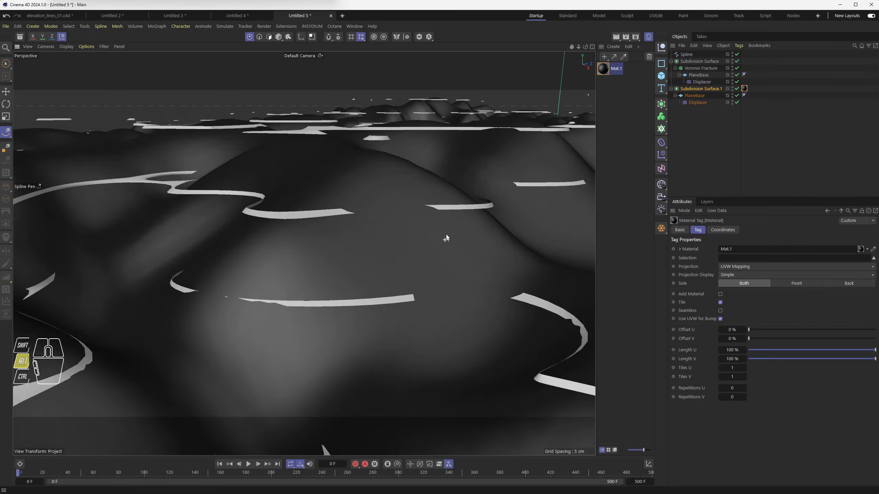
alt+drag(447, 238, 369, 212)
alt+scroll(471, 231, up, 2)
alt+scroll(471, 231, down, 10)
alt+middle_drag(369, 213, 399, 211)
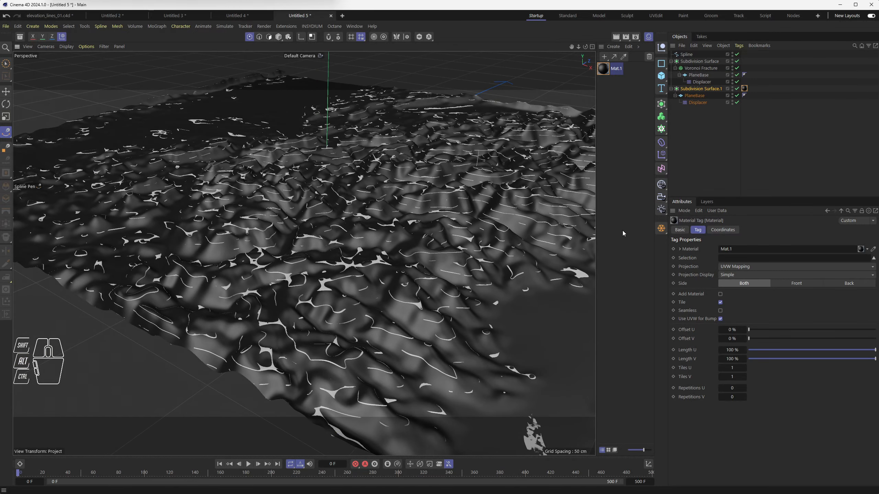
Step: Reduce the Voronoi Fracture's Offset Fragments to 0.9 cm
click(701, 69)
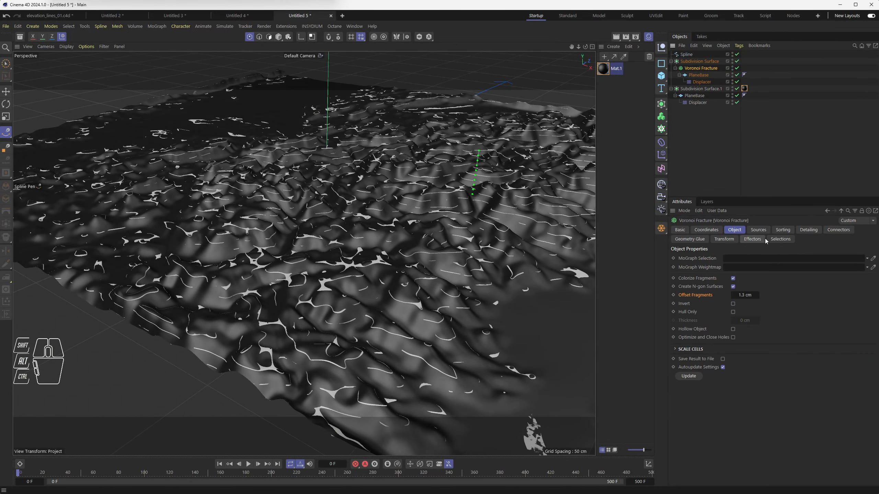
click(734, 294)
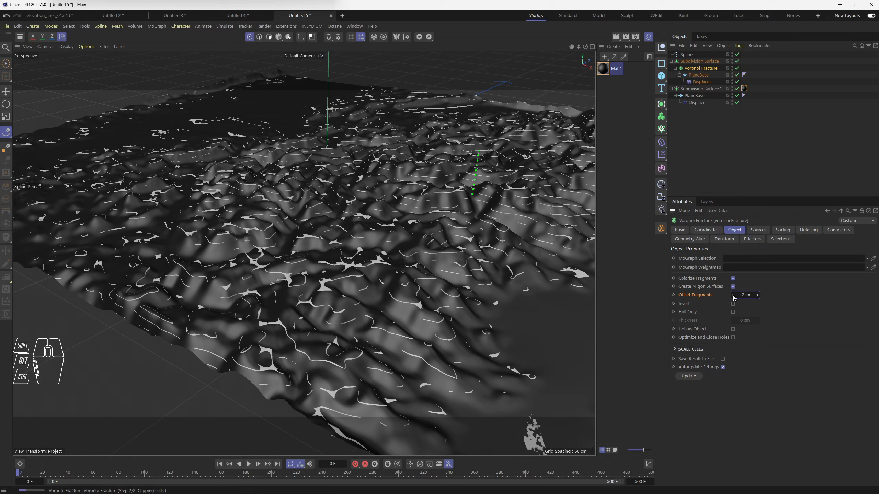
click(733, 296)
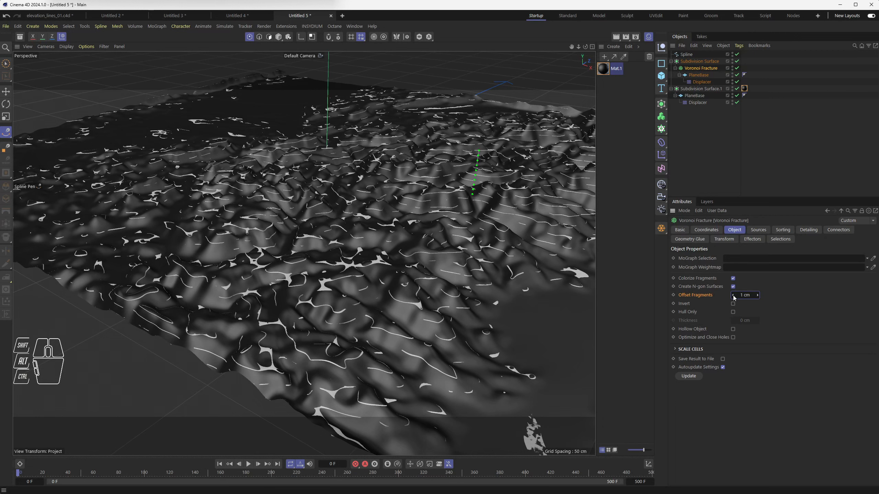
click(733, 295)
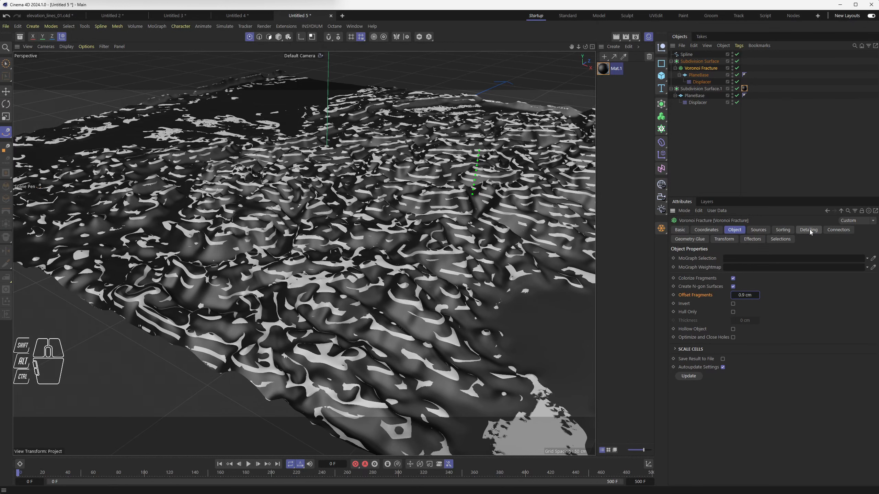
Step: Enable Detailing on the Voronoi Fracture and set its Maximum Edge Length to 2 cm
click(810, 230)
click(738, 259)
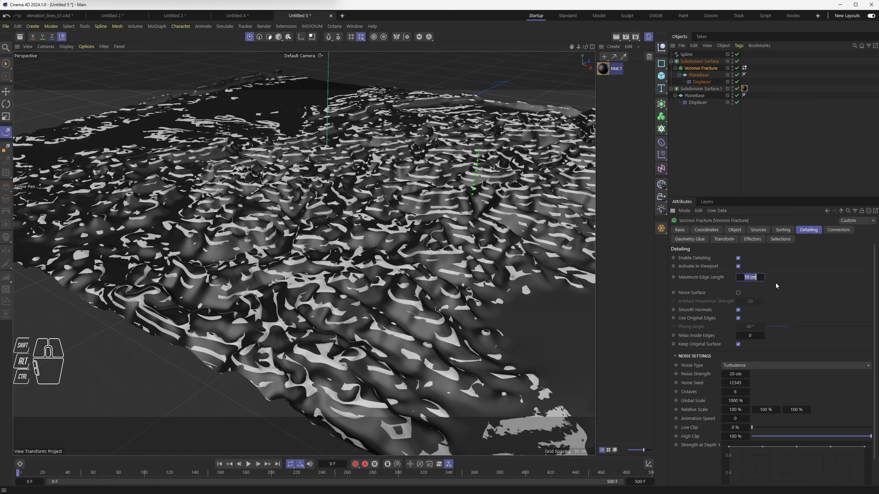
text(2)
key(Return)
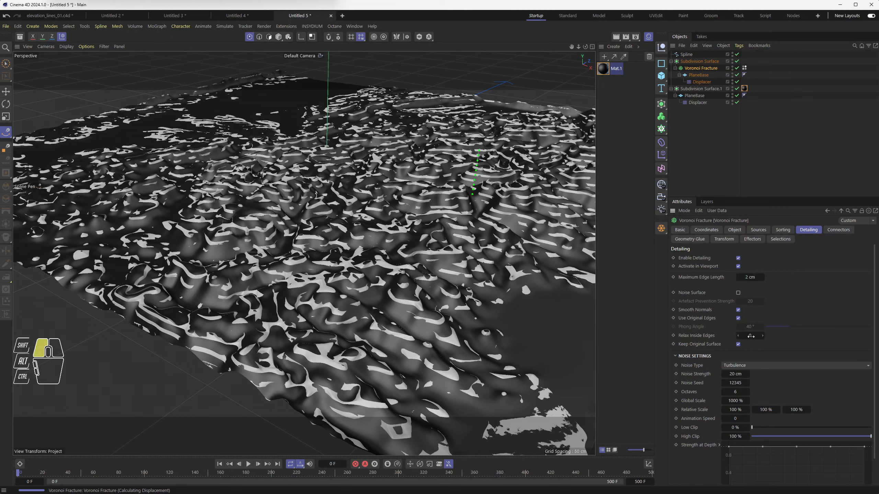
Step: Set the Voronoi Fracture's Relax Inside Edges to 5 and inspect the distorted strips up close
click(751, 336)
text(5)
key(Return)
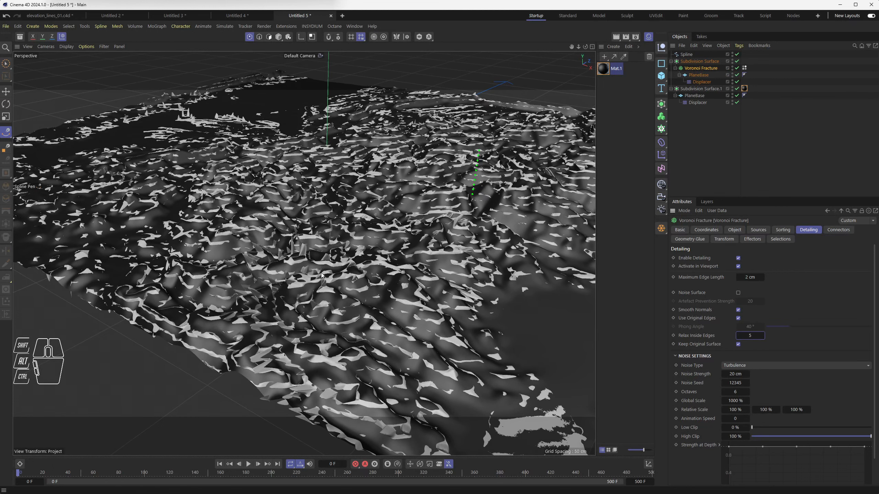
scroll(322, 275, up, 10)
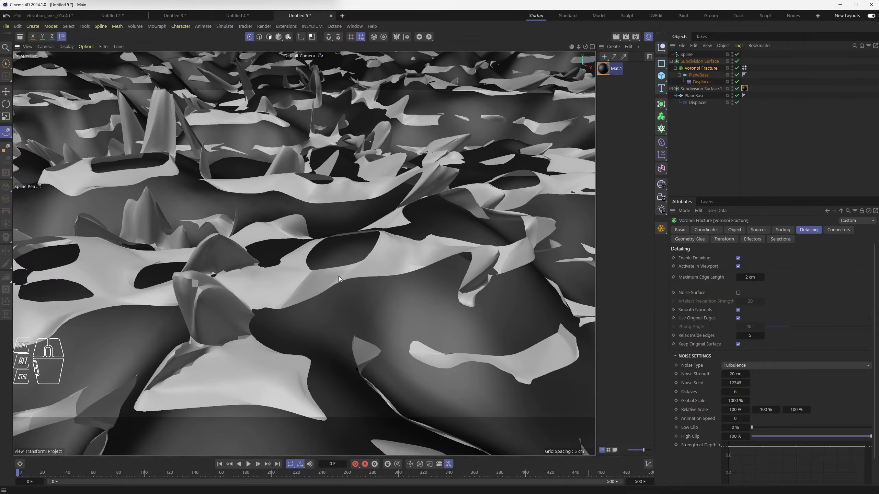
mouse_move(338, 276)
alt+mouse_down()
mouse_move(363, 235)
mouse_move(399, 250)
mouse_move(380, 272)
mouse_move(328, 269)
alt+mouse_up()
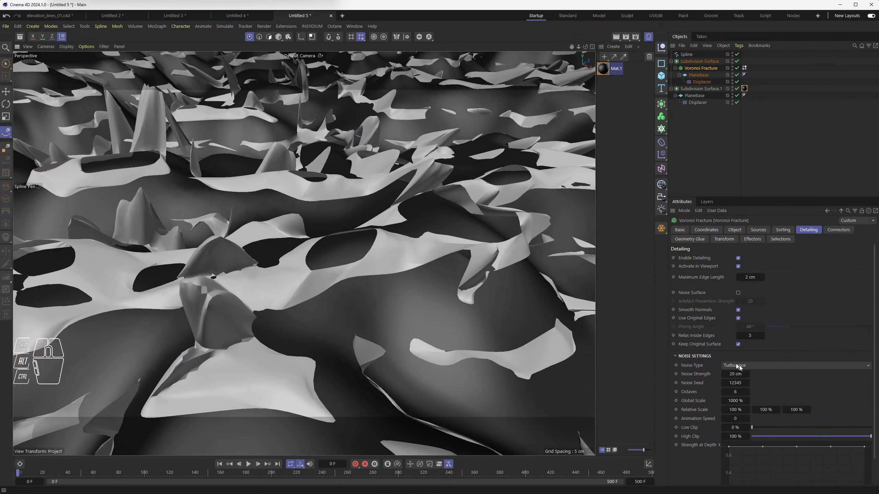
Step: Set the Noise Strength of the Voronoi Fracture's detailing to 2 cm and review the whole terrain
text(2)
key(Return)
alt+drag(234, 248, 269, 232)
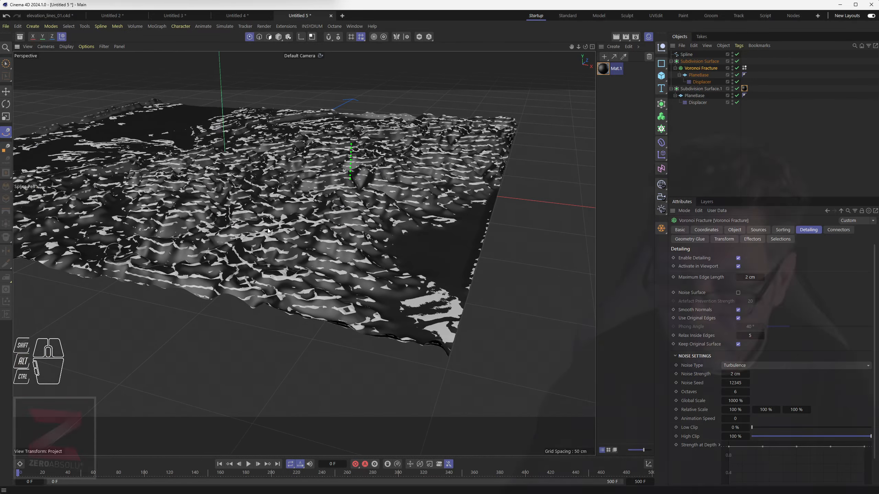